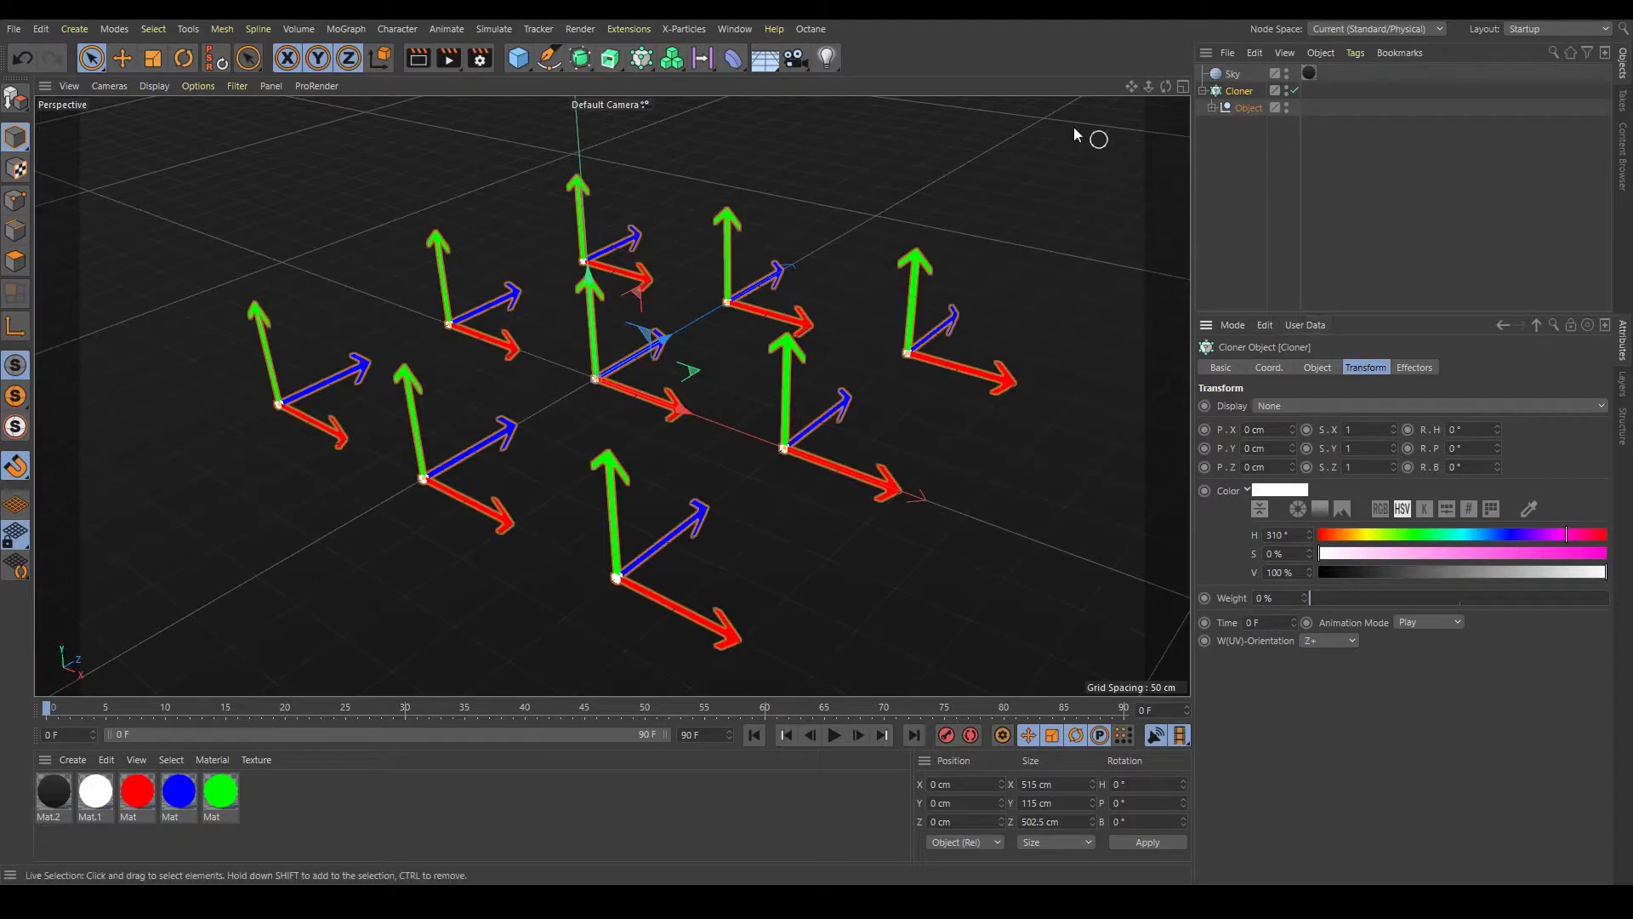
# Add a Random effector from the MoGraph palette and toggle it off and back on
pyautogui.click(640, 60)
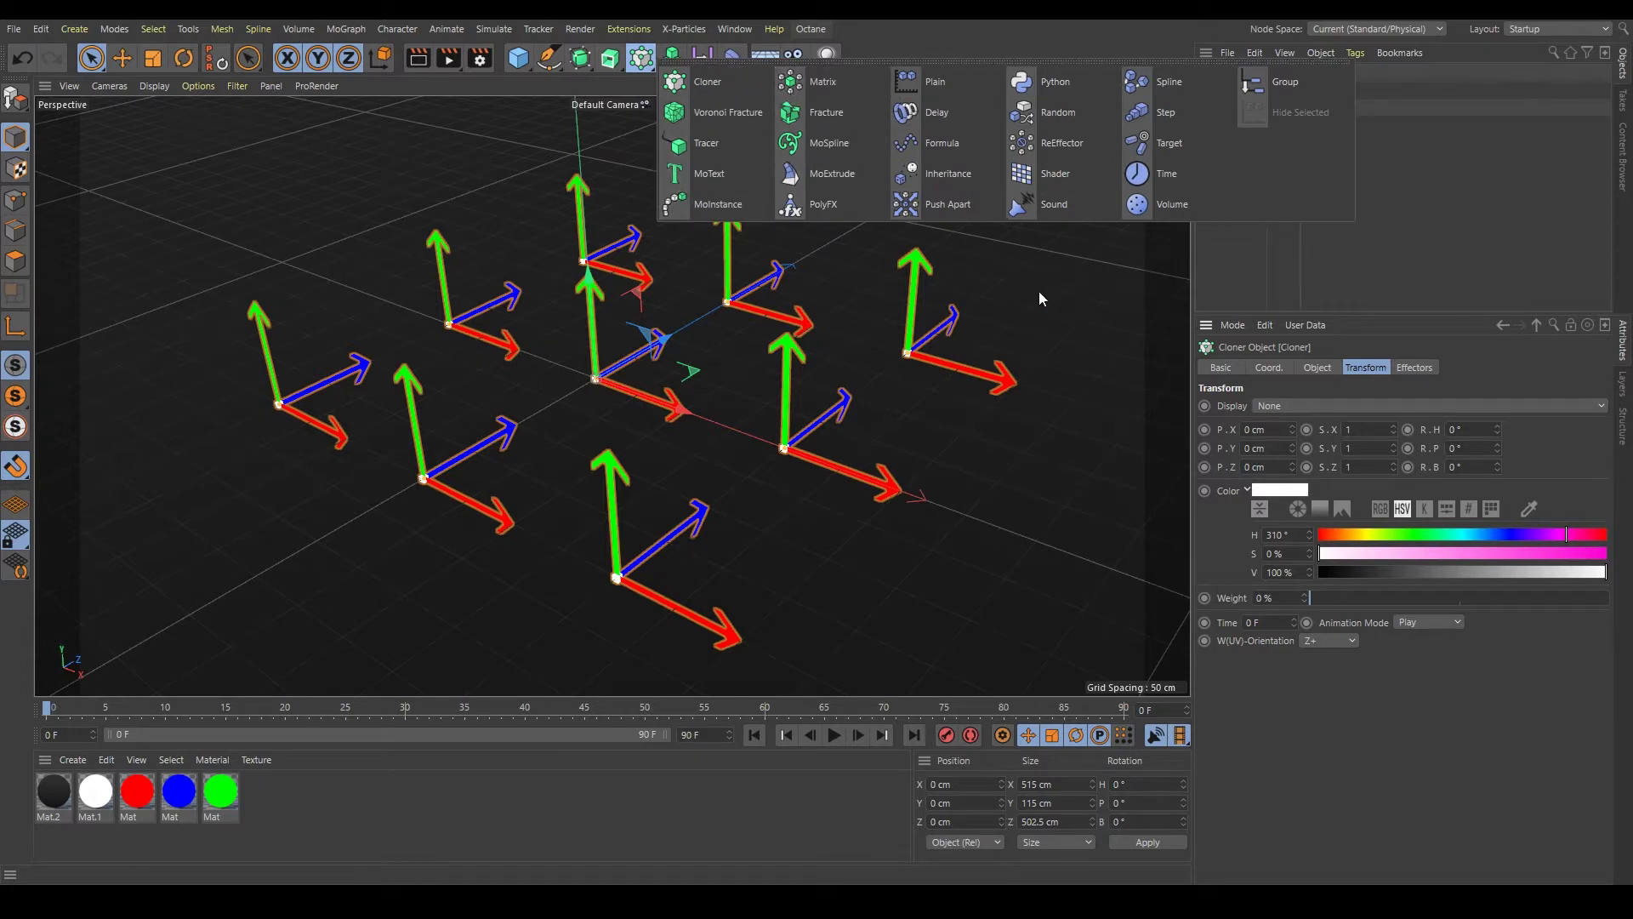
pyautogui.click(1071, 117)
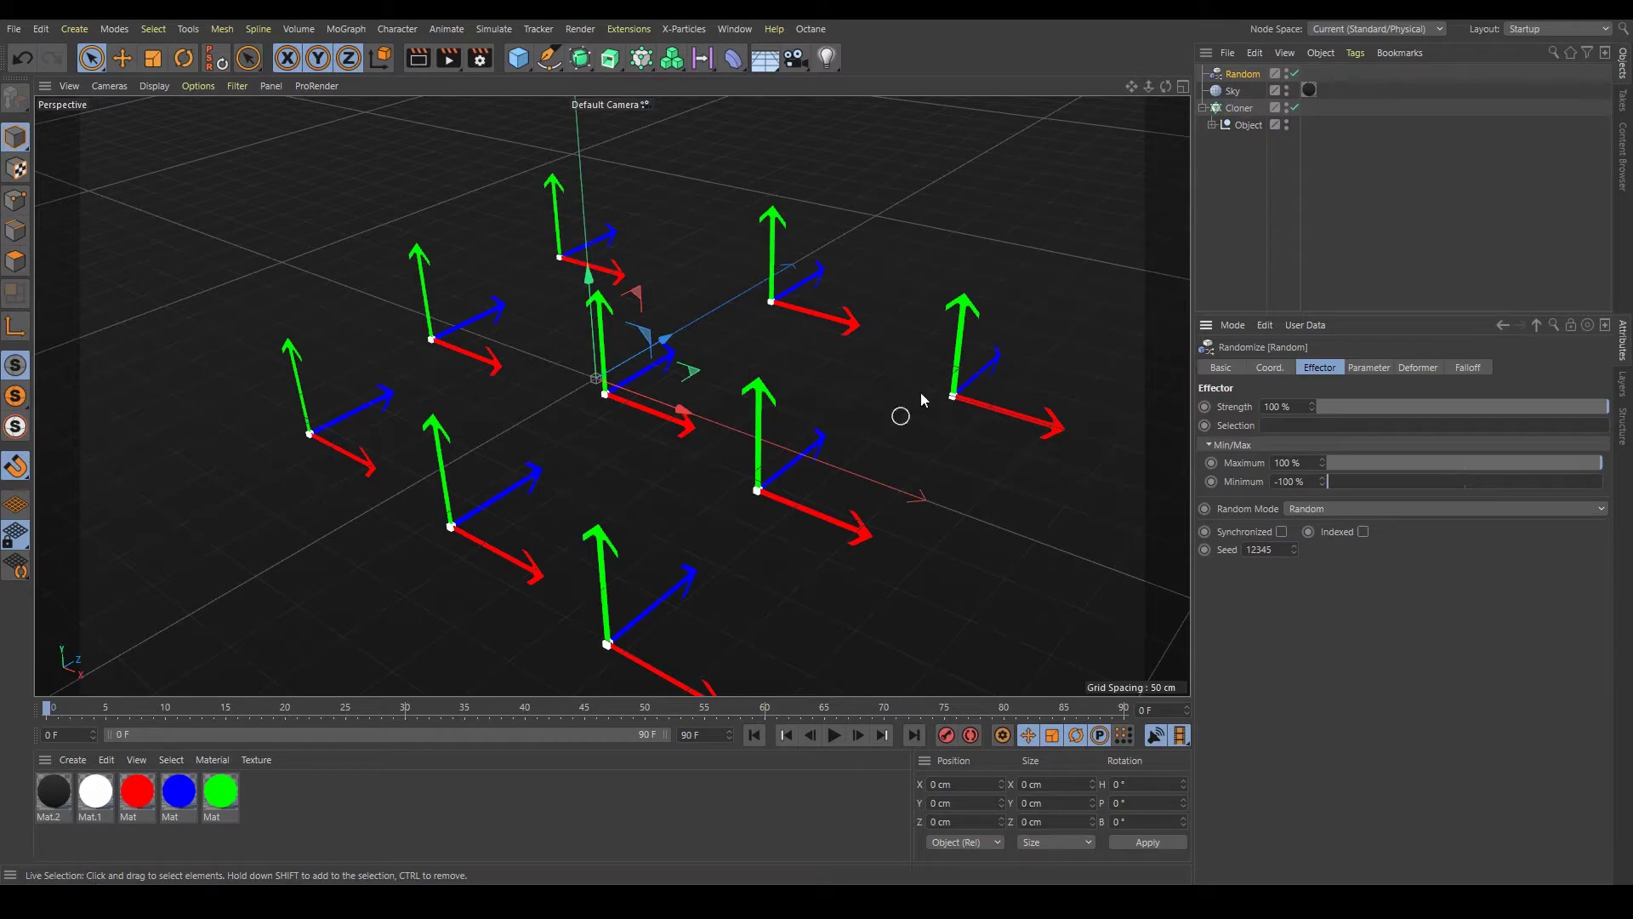
pyautogui.click(1294, 75)
pyautogui.click(1294, 75)
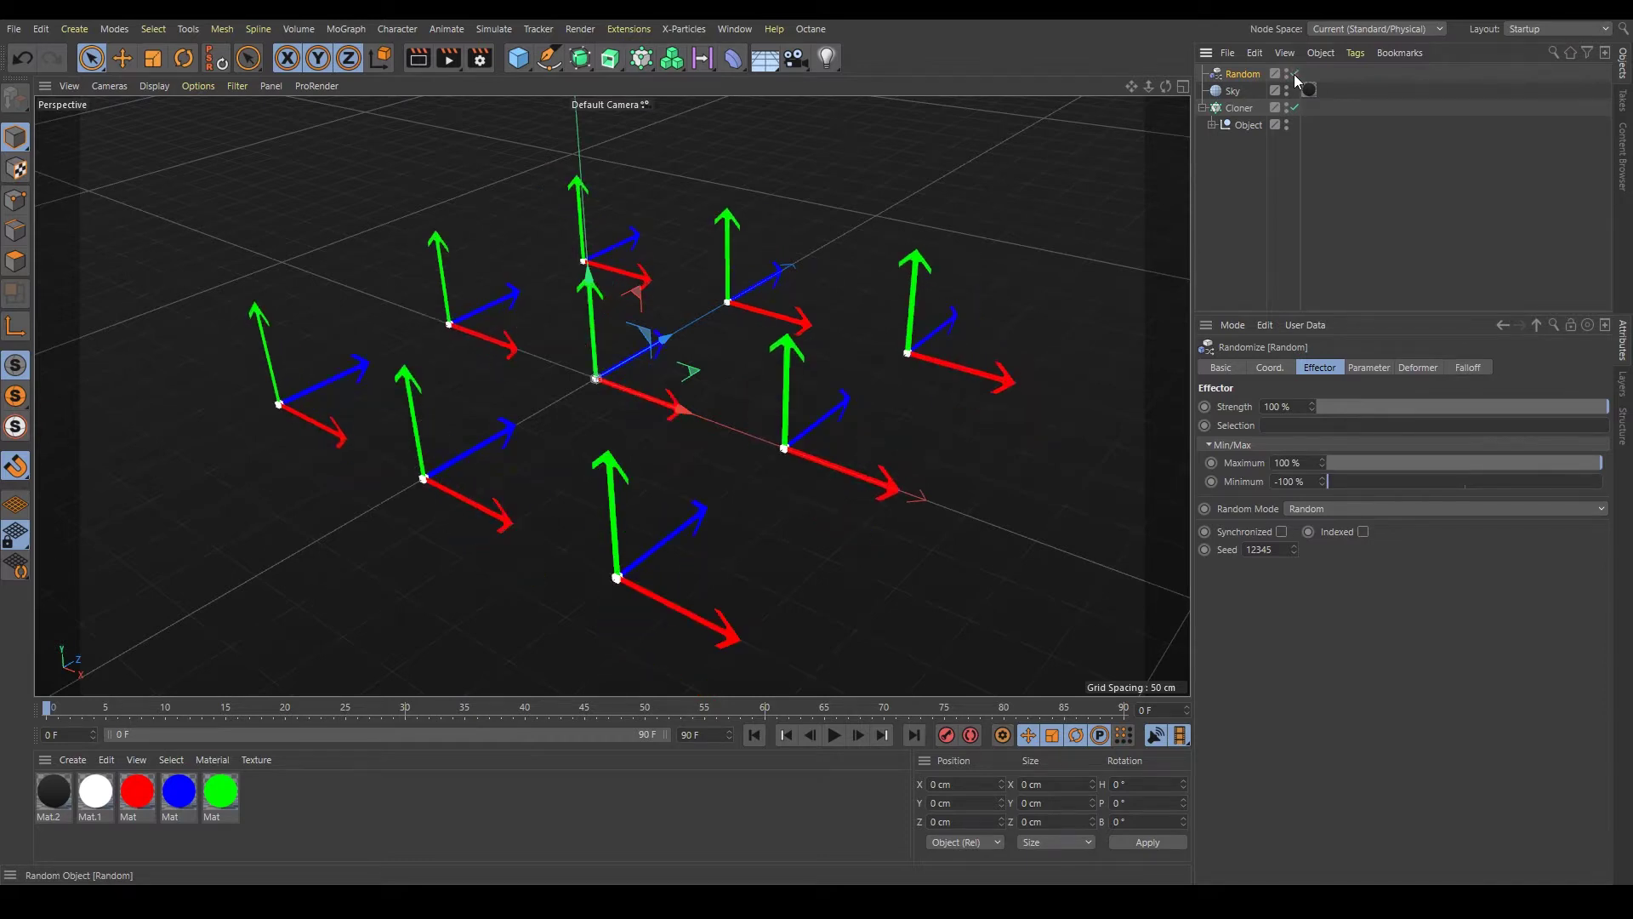
pyautogui.click(1293, 74)
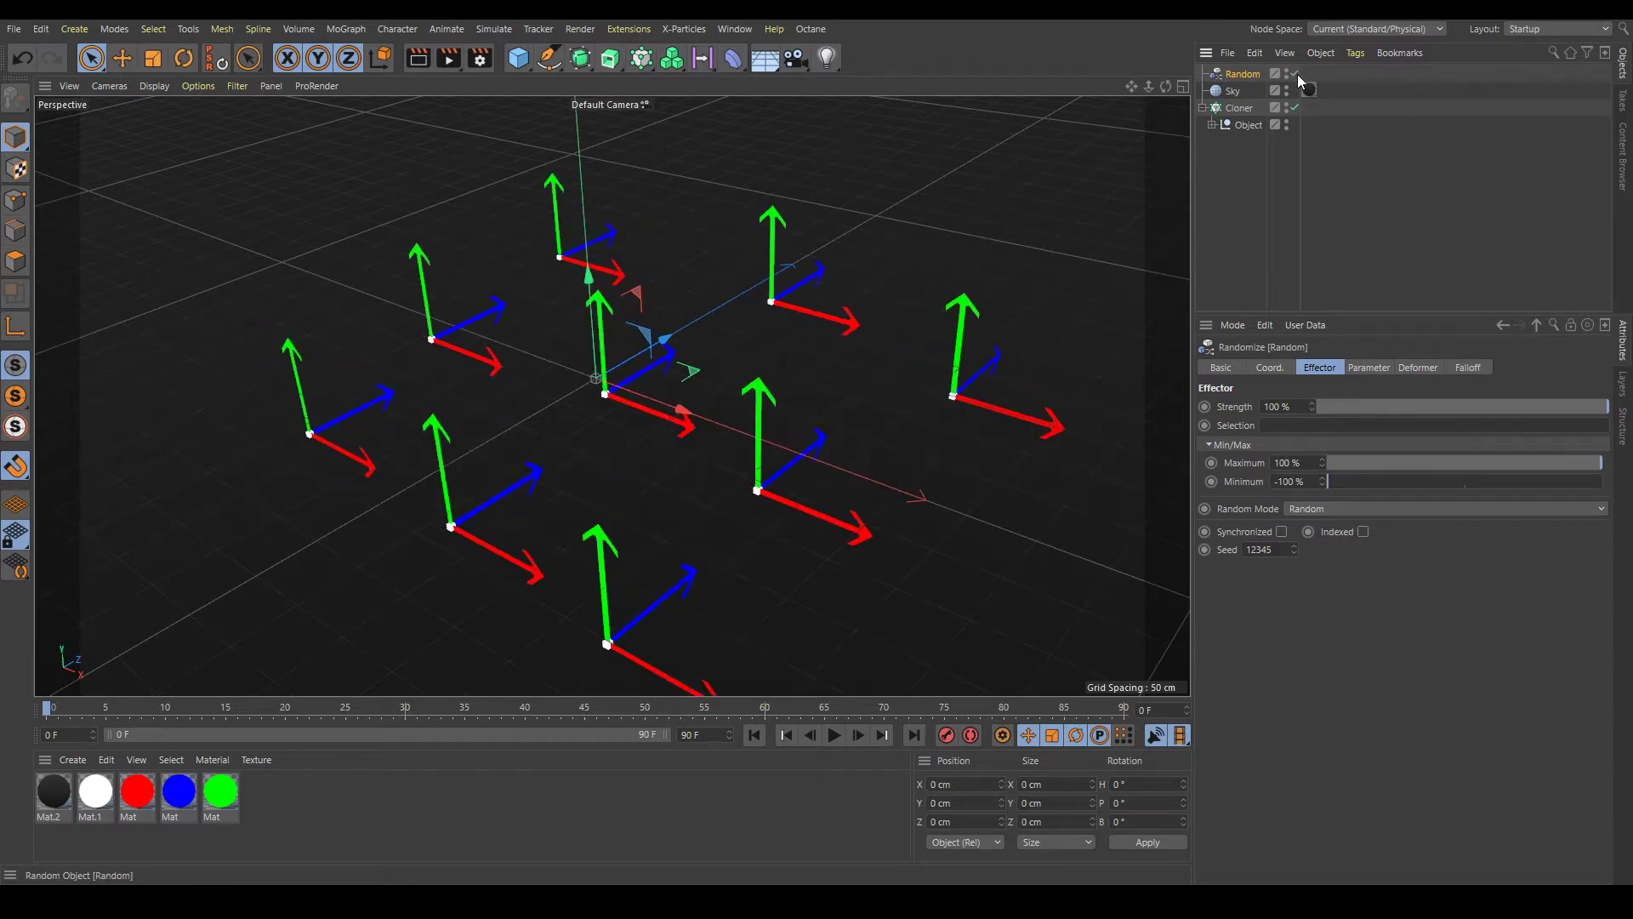
pyautogui.moveTo(1300, 151); pyautogui.dragTo(1325, 146)
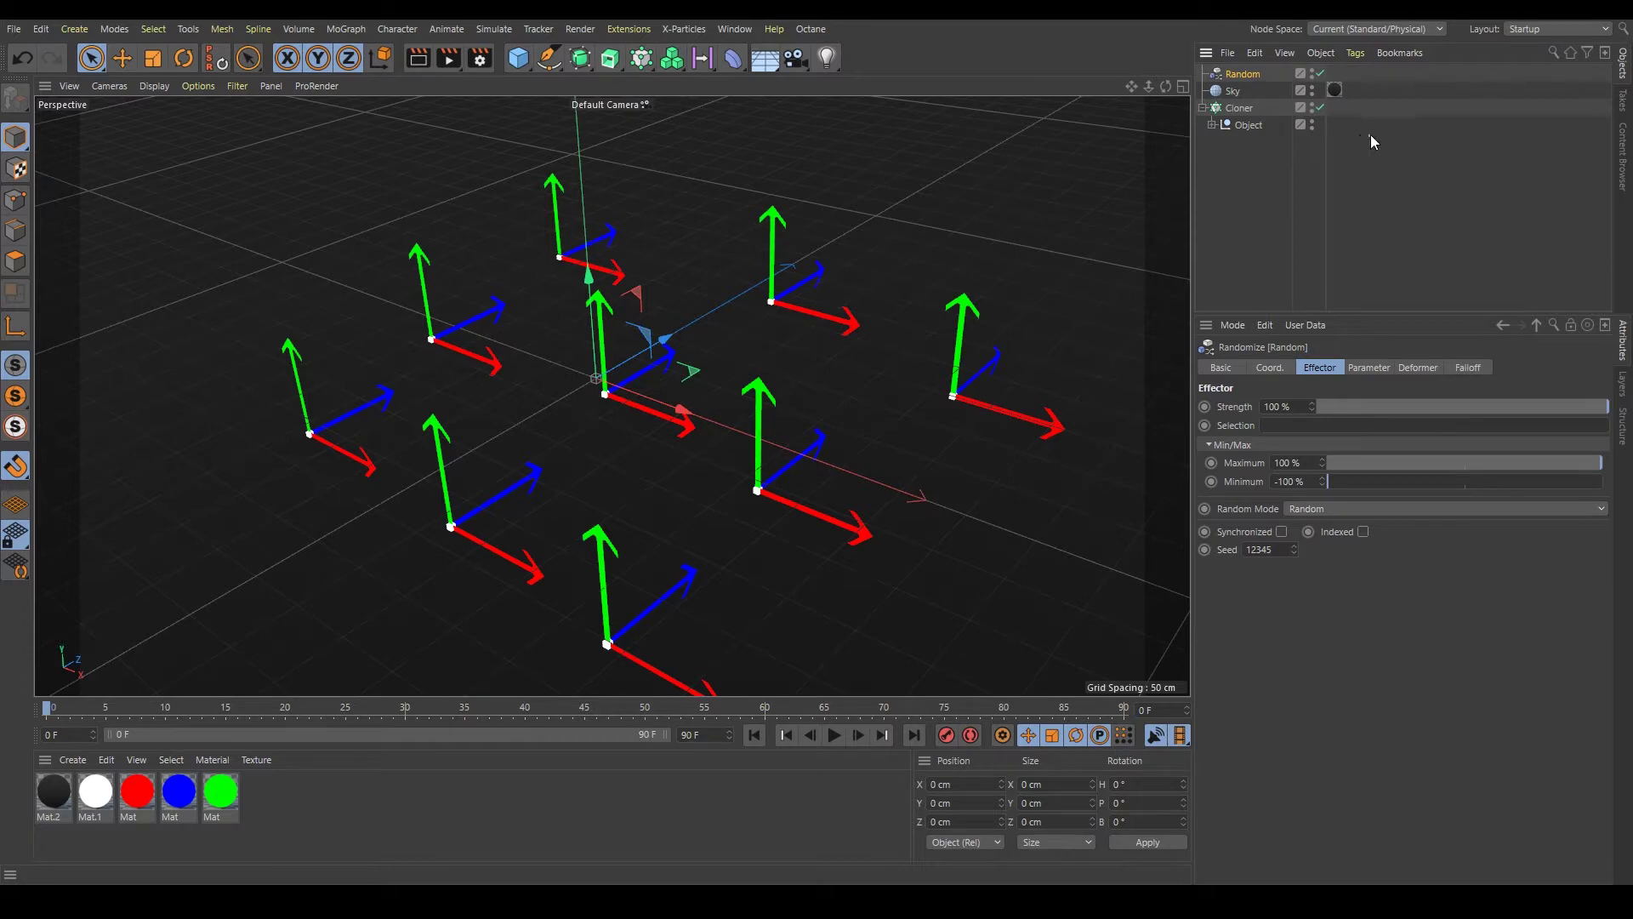
pyautogui.click(1366, 133)
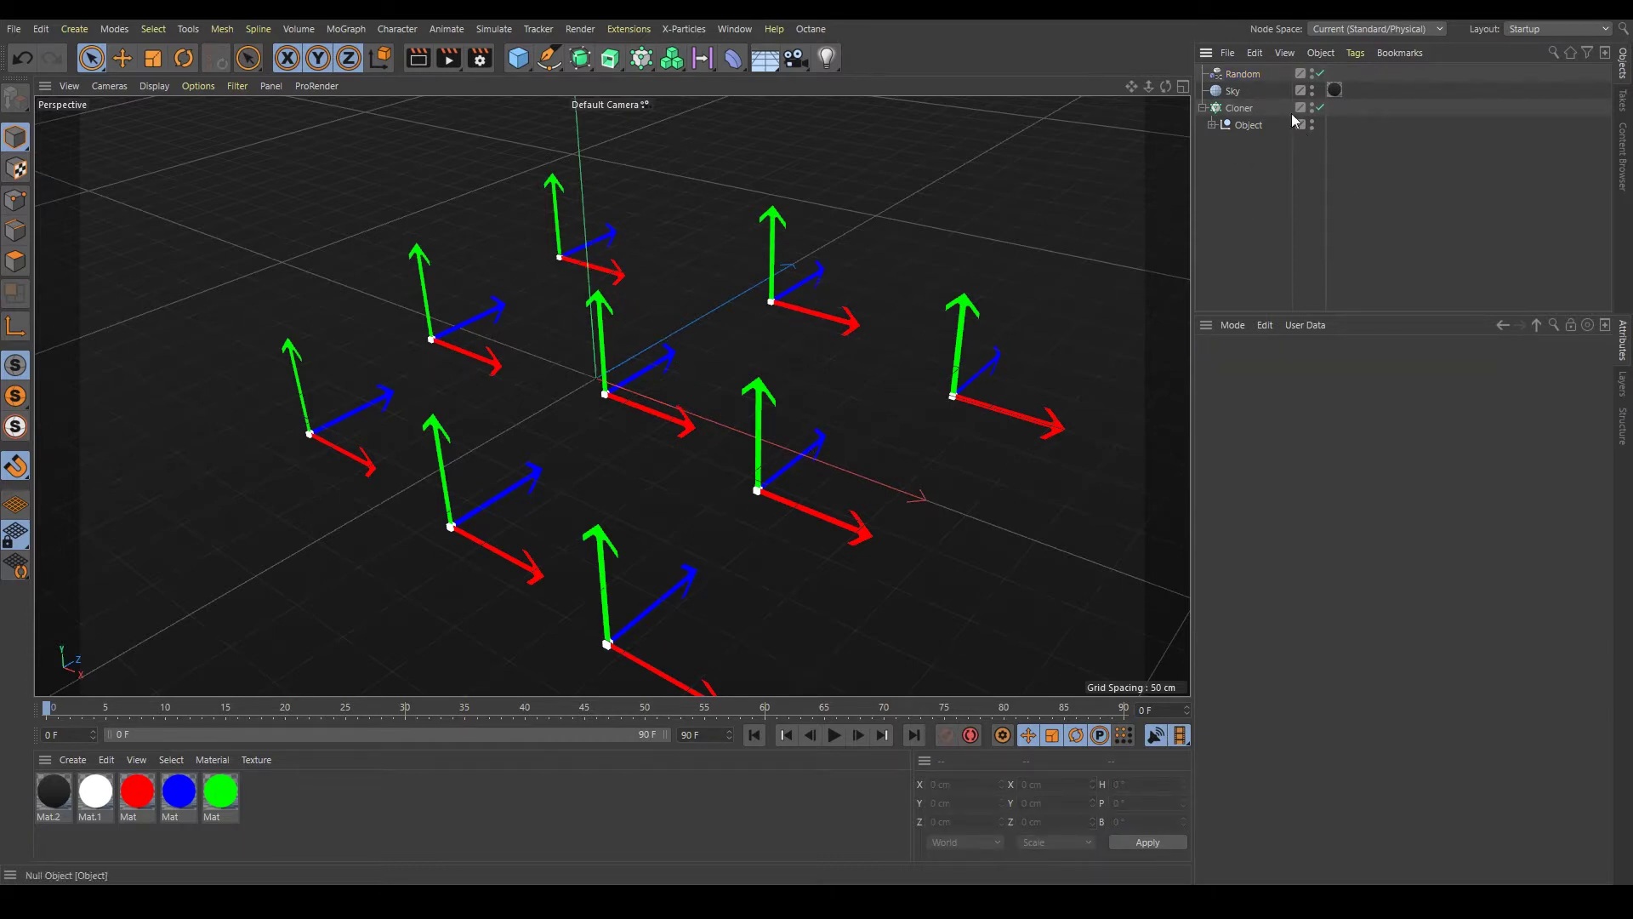
# Delete the Random effector and reselect the Cloner
pyautogui.click(1243, 109)
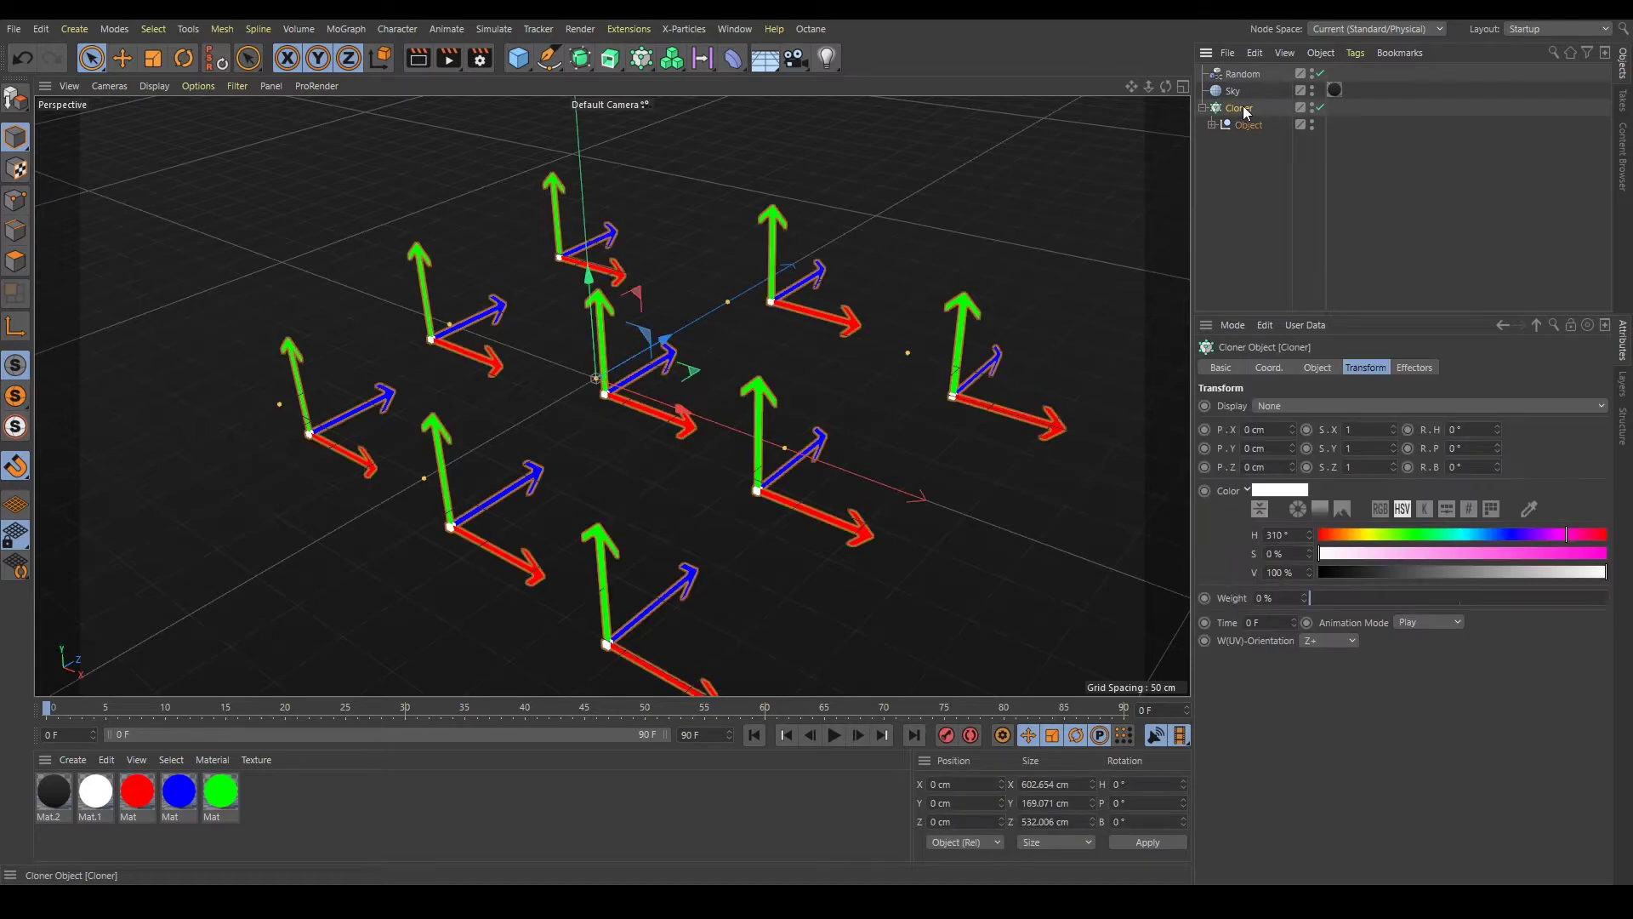
pyautogui.click(1272, 137)
pyautogui.click(1243, 75)
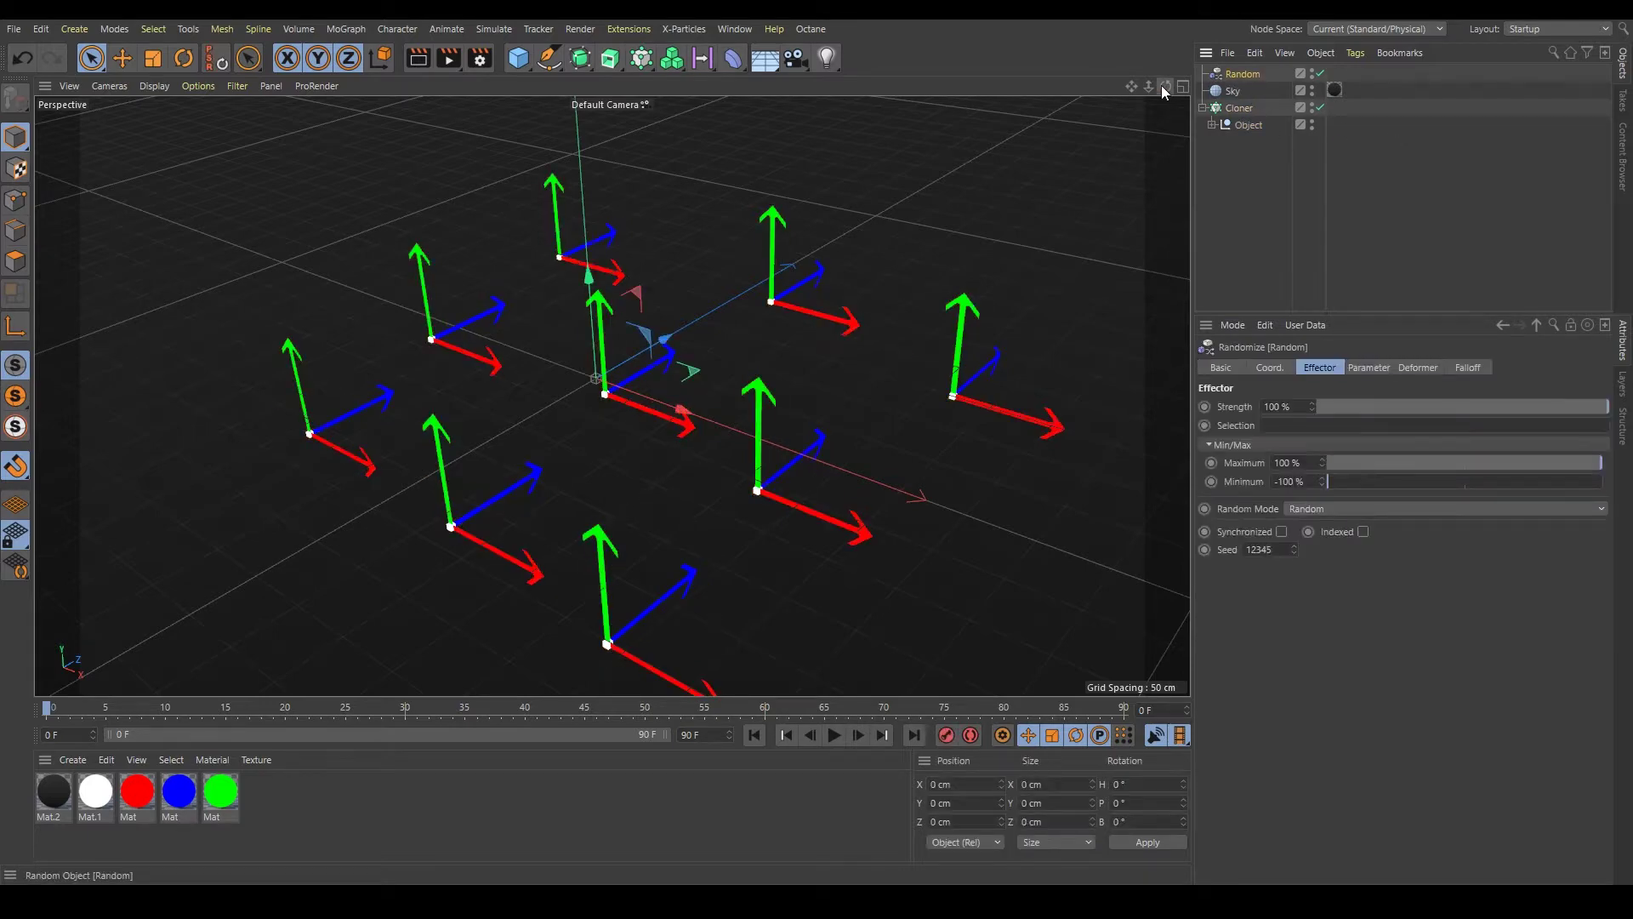
pyautogui.press('Delete')
pyautogui.click(1242, 92)
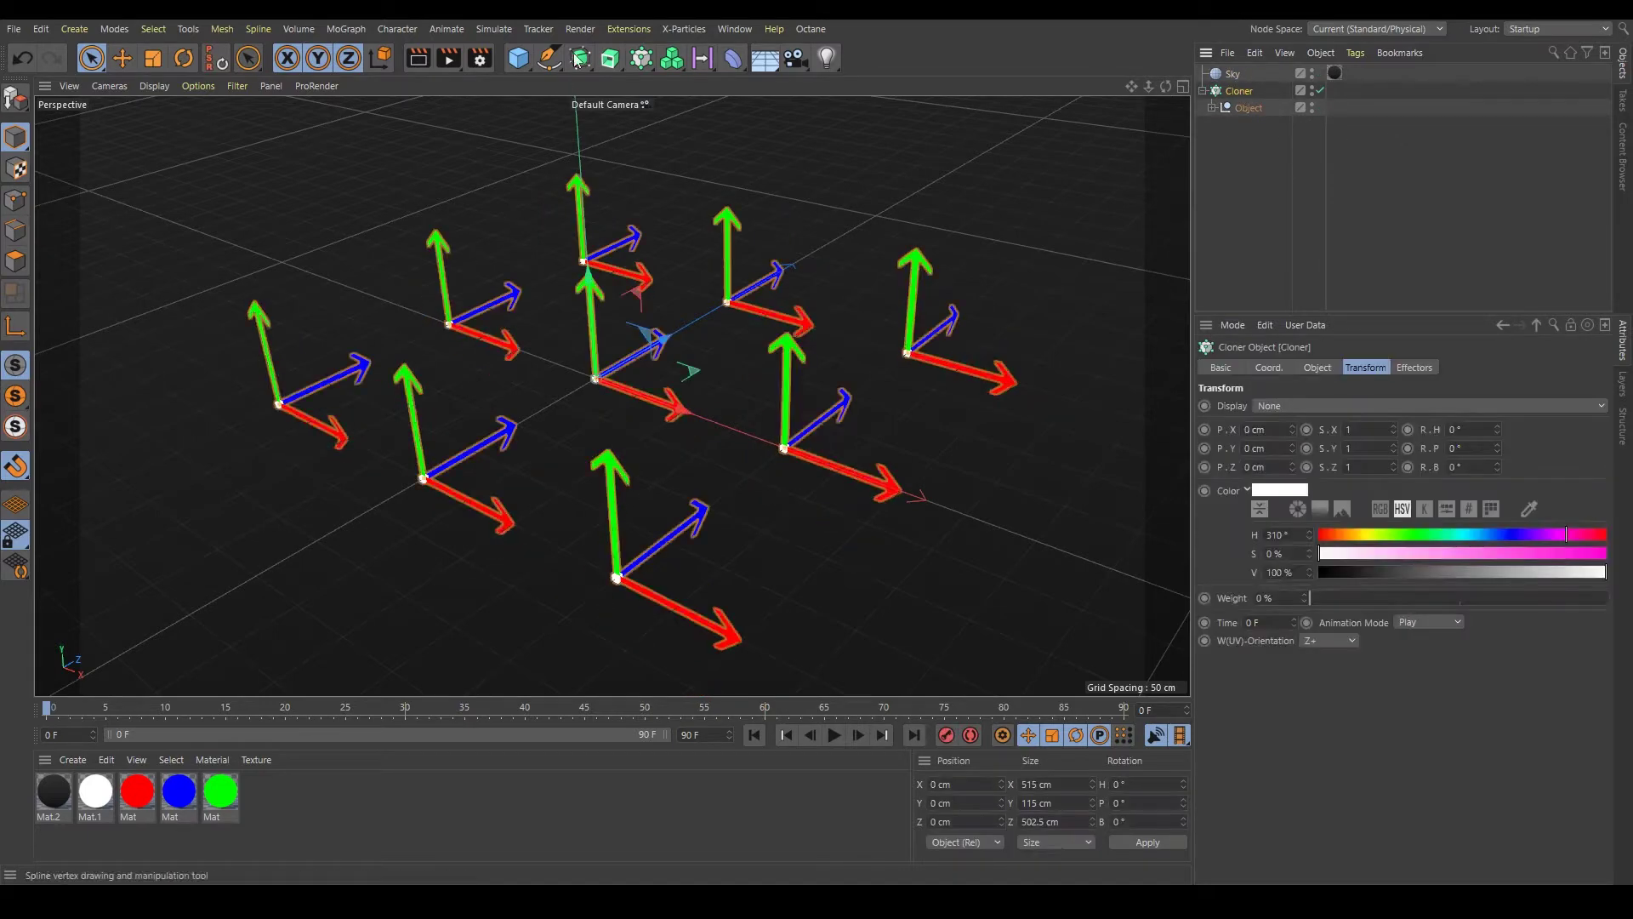
# Add a Random effector again, delete it, and re-add a final one beside the Cloner
pyautogui.click(645, 61)
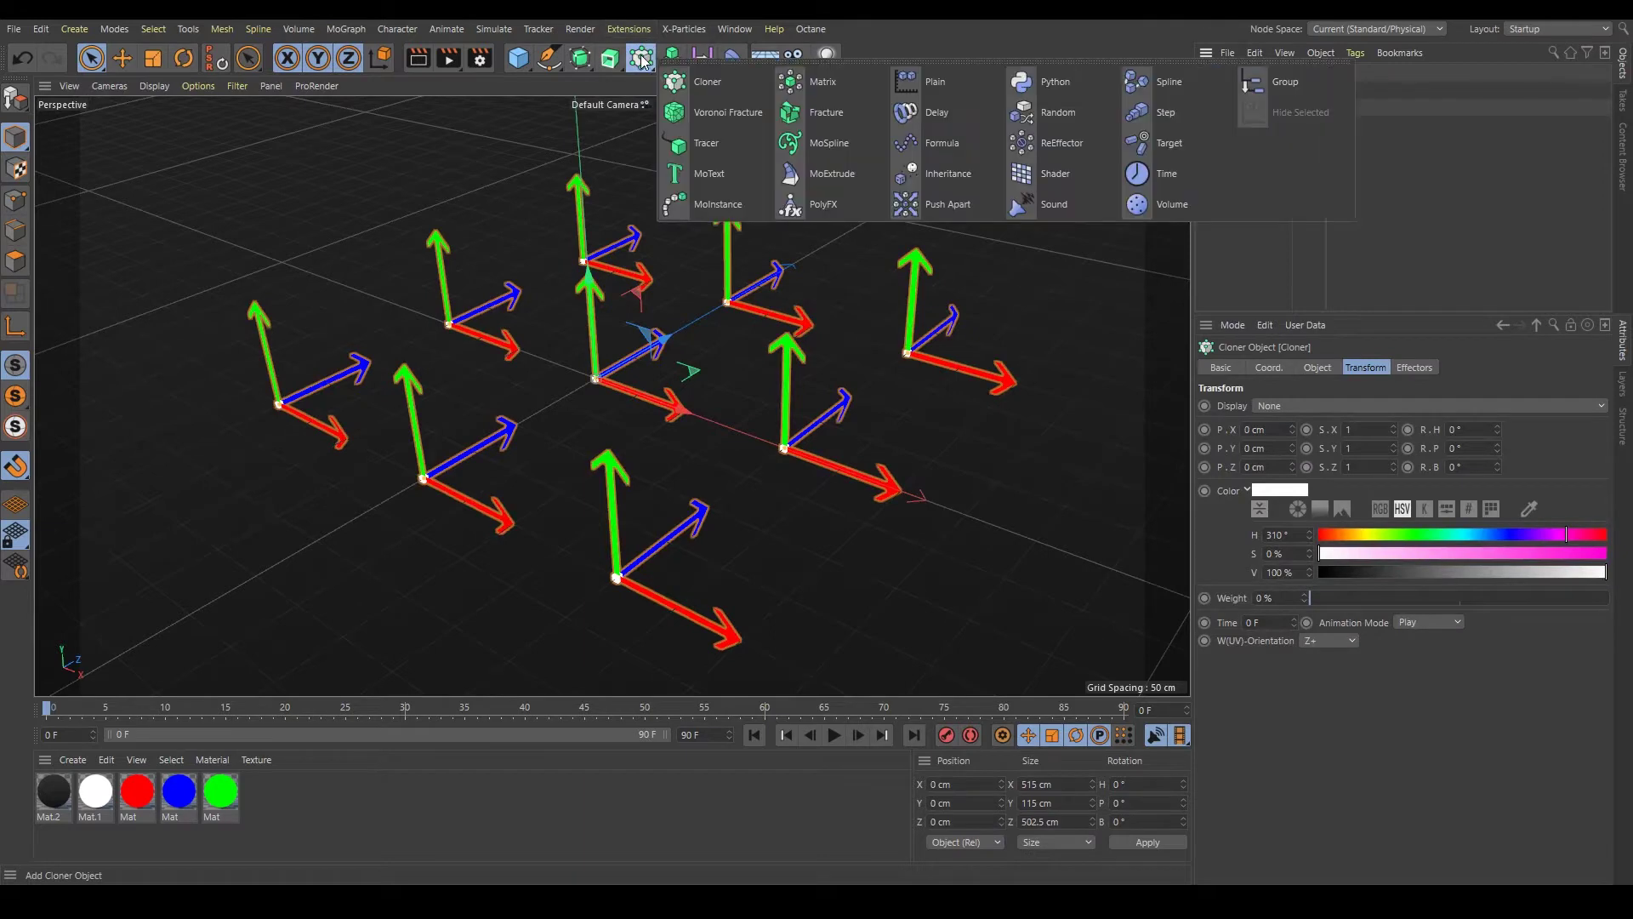
pyautogui.click(1037, 119)
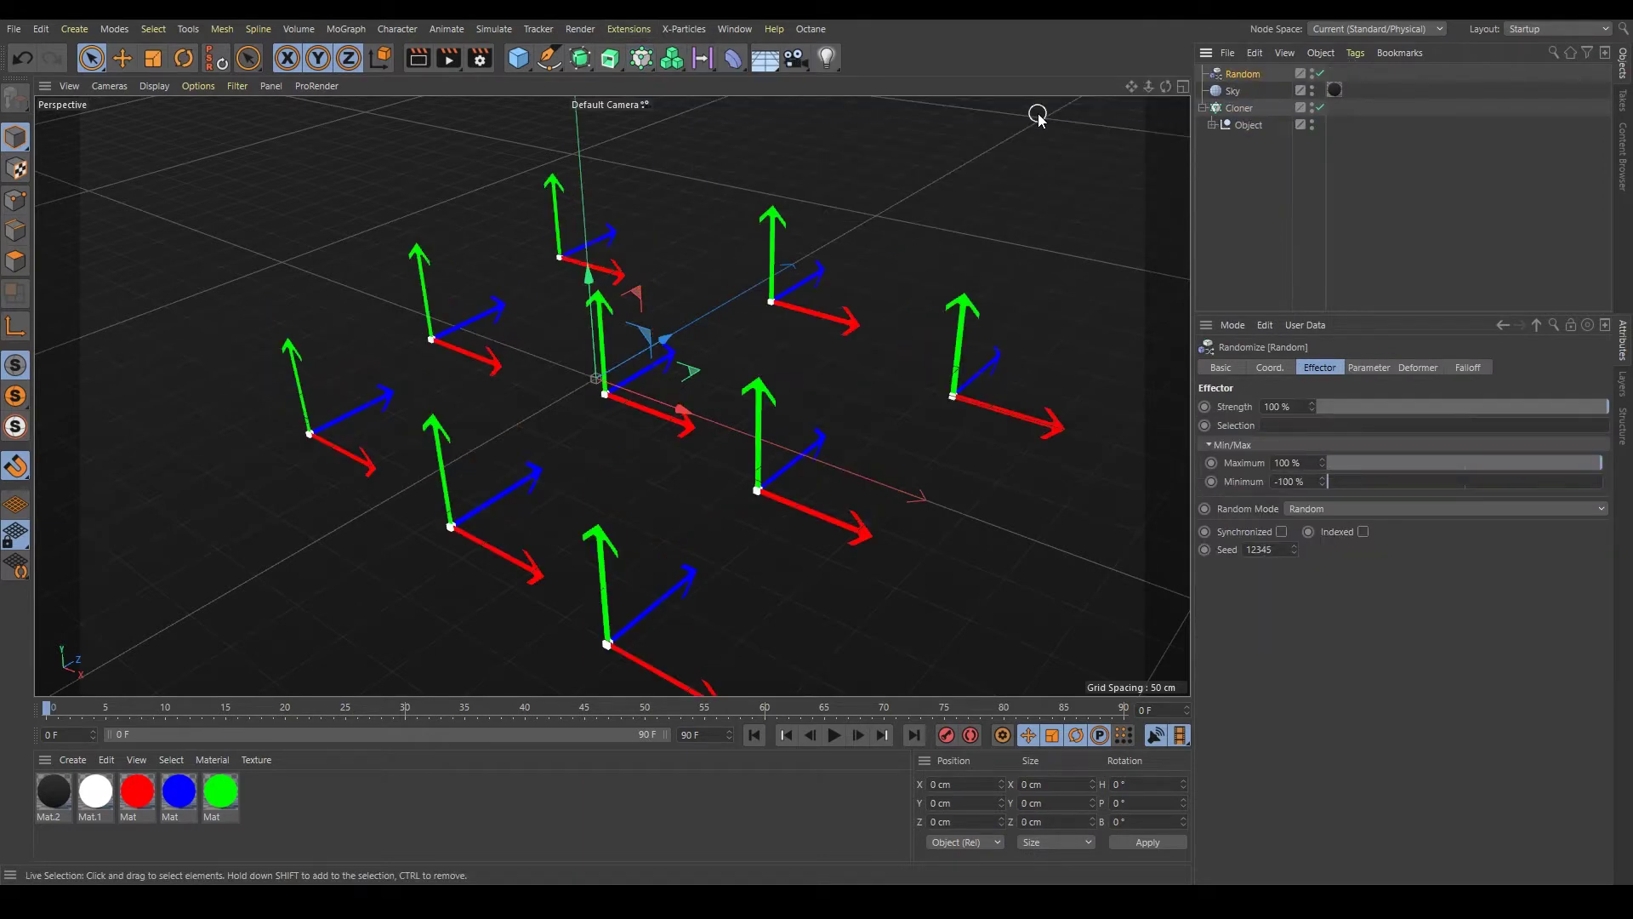
pyautogui.press('Delete')
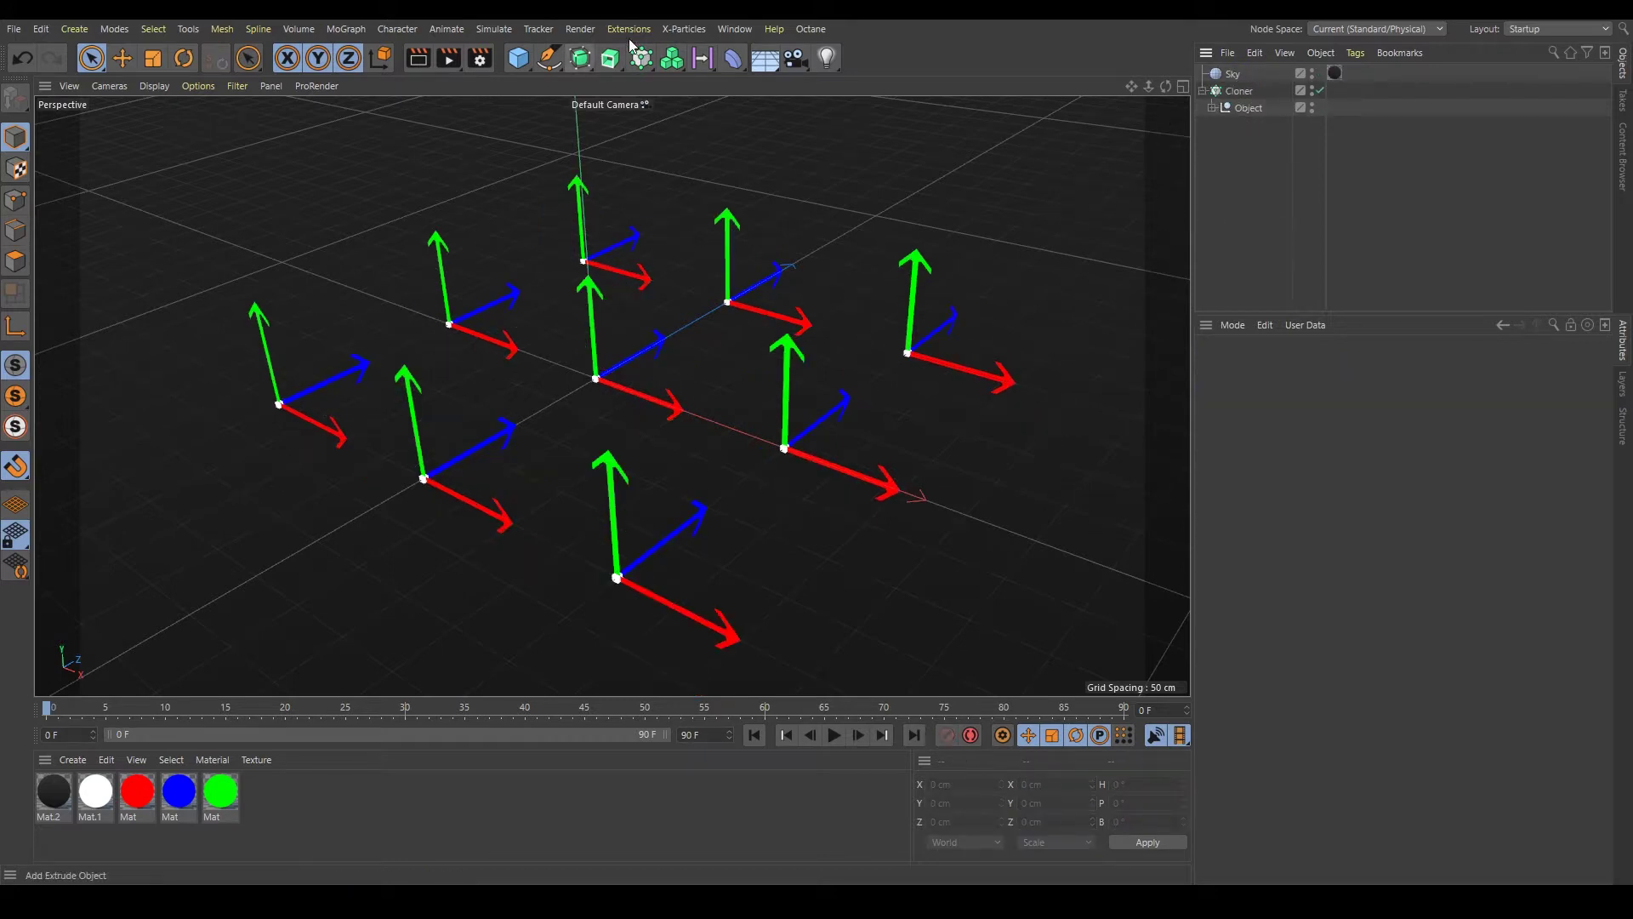
pyautogui.click(641, 57)
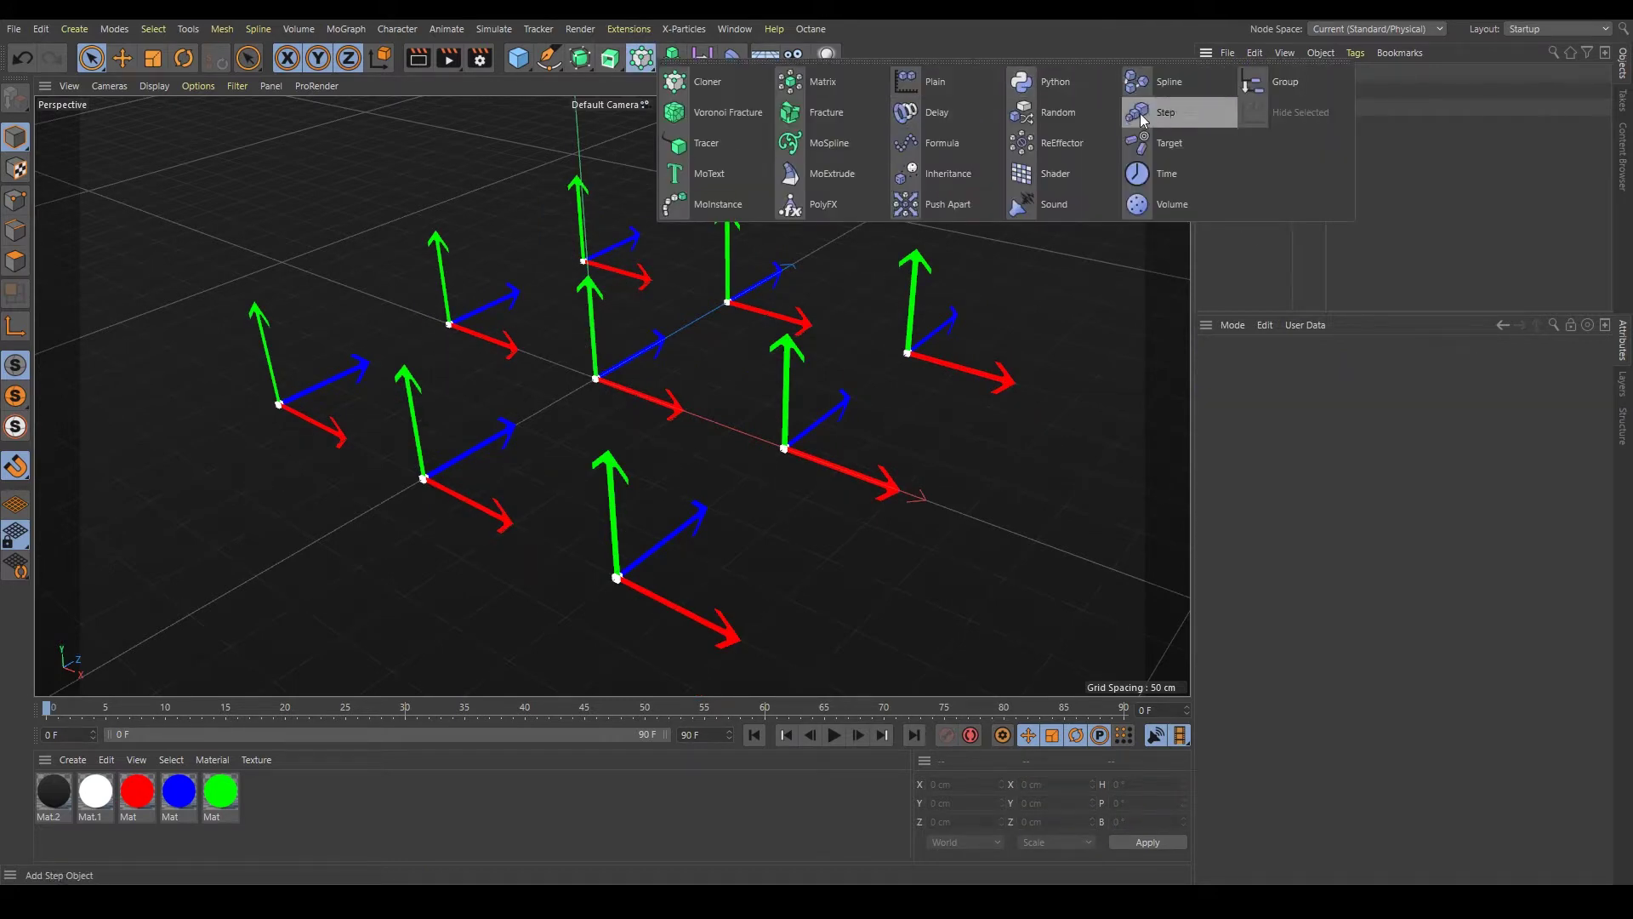
pyautogui.click(1054, 112)
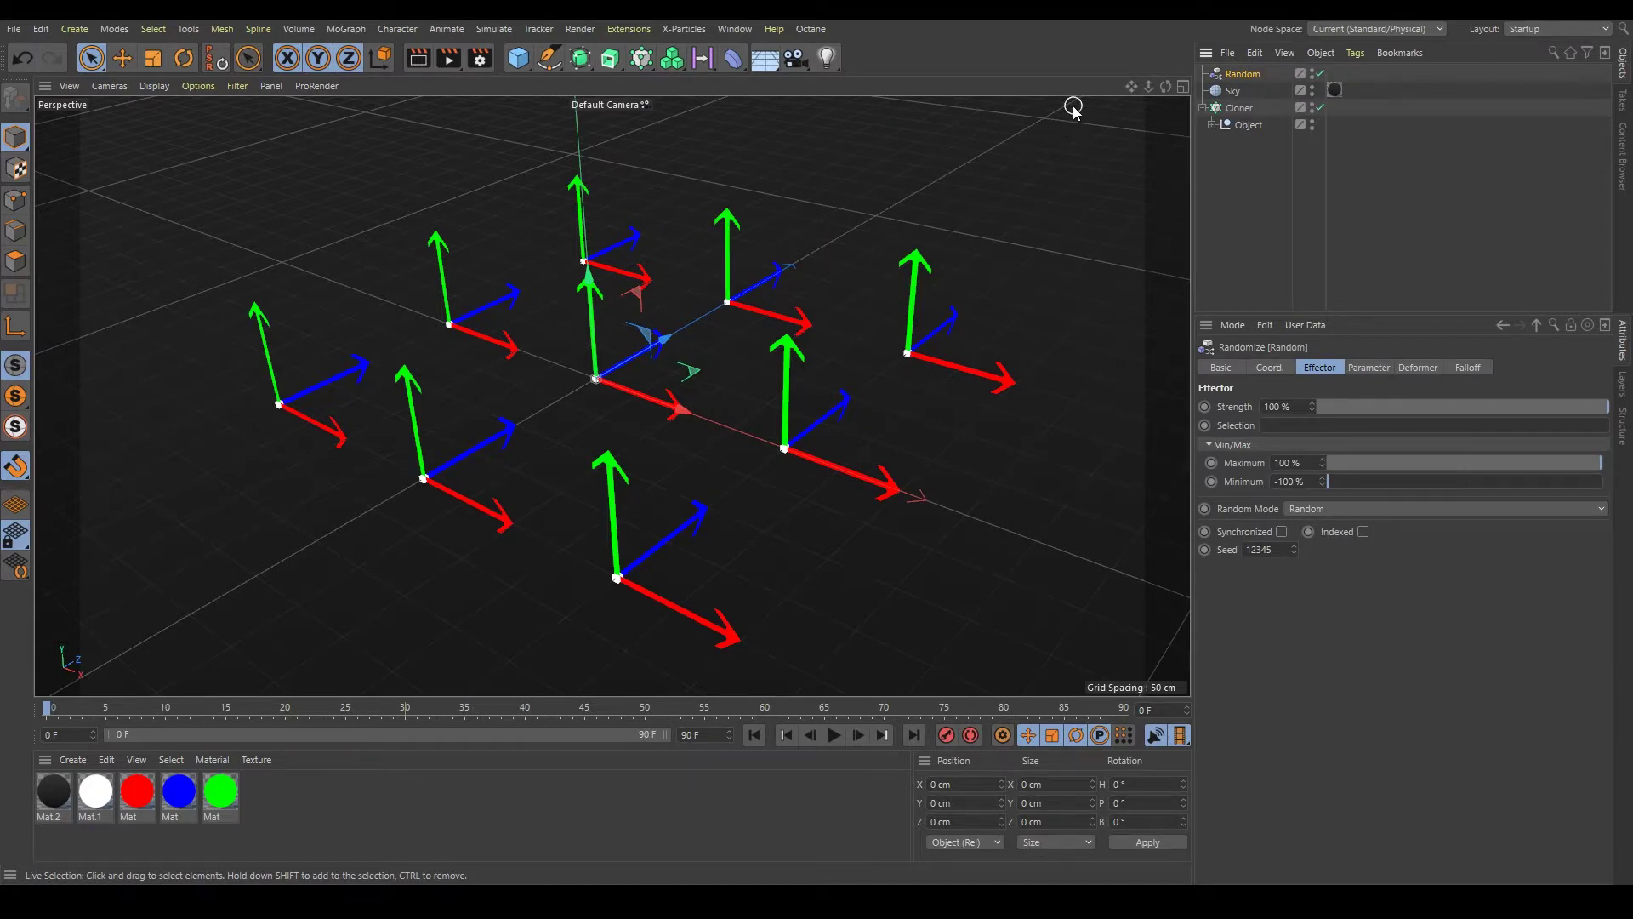
# Drop Random into the Cloner's Effectors list and return its strength slider to 100%
pyautogui.click(1239, 108)
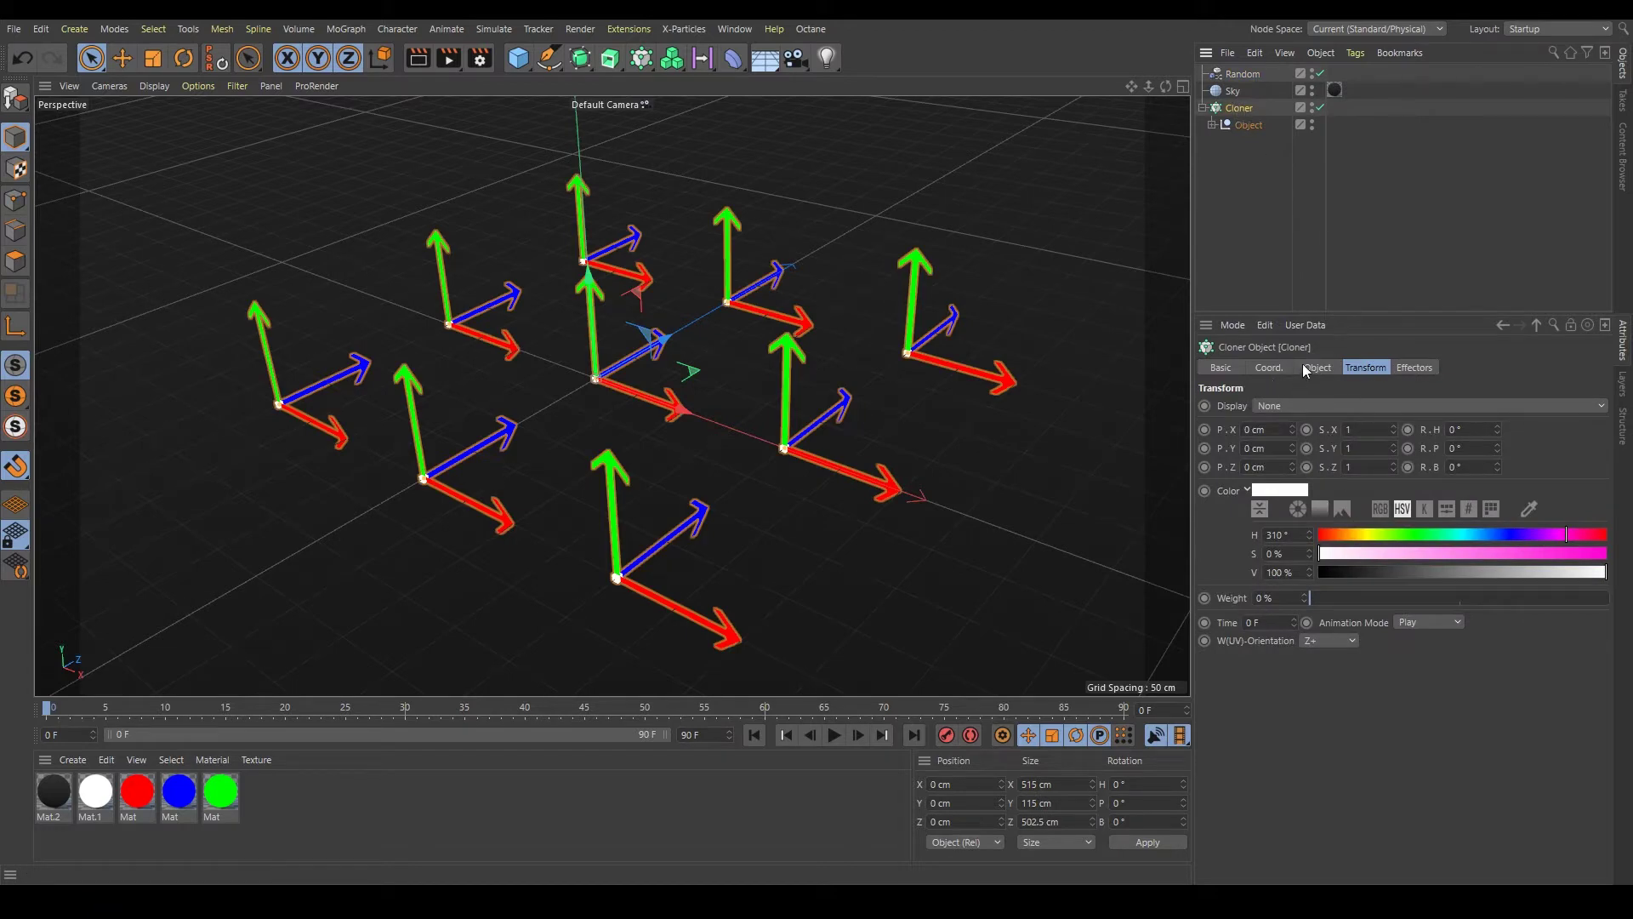
pyautogui.click(1414, 368)
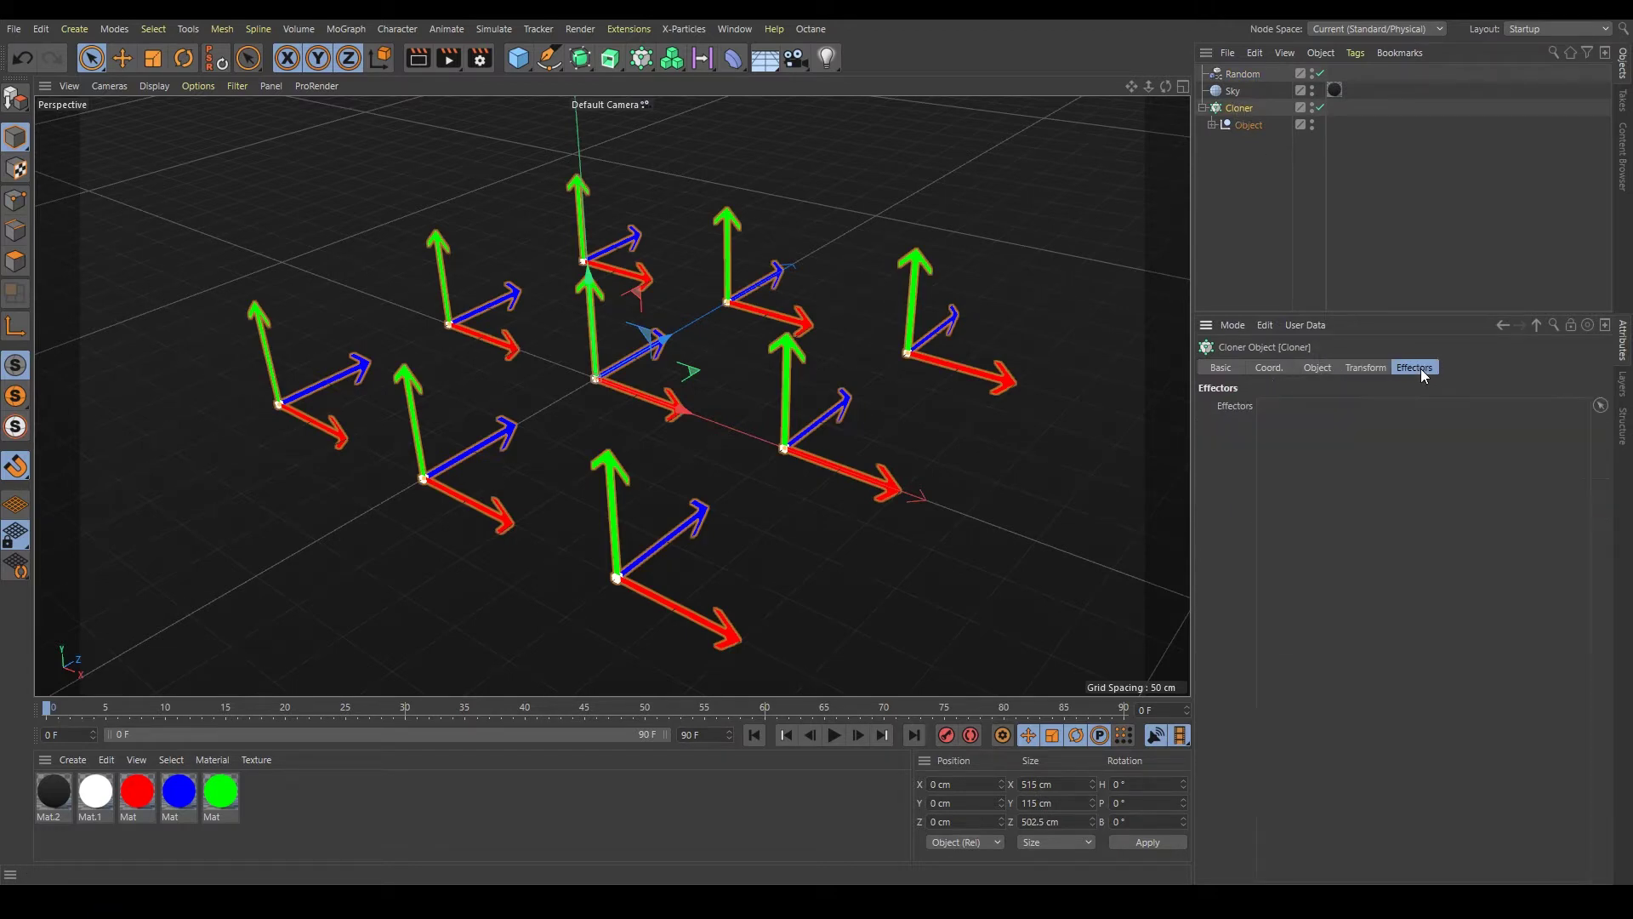
pyautogui.moveTo(1242, 74)
pyautogui.mouseDown()
pyautogui.moveTo(1316, 244)
pyautogui.moveTo(1322, 476)
pyautogui.mouseUp()
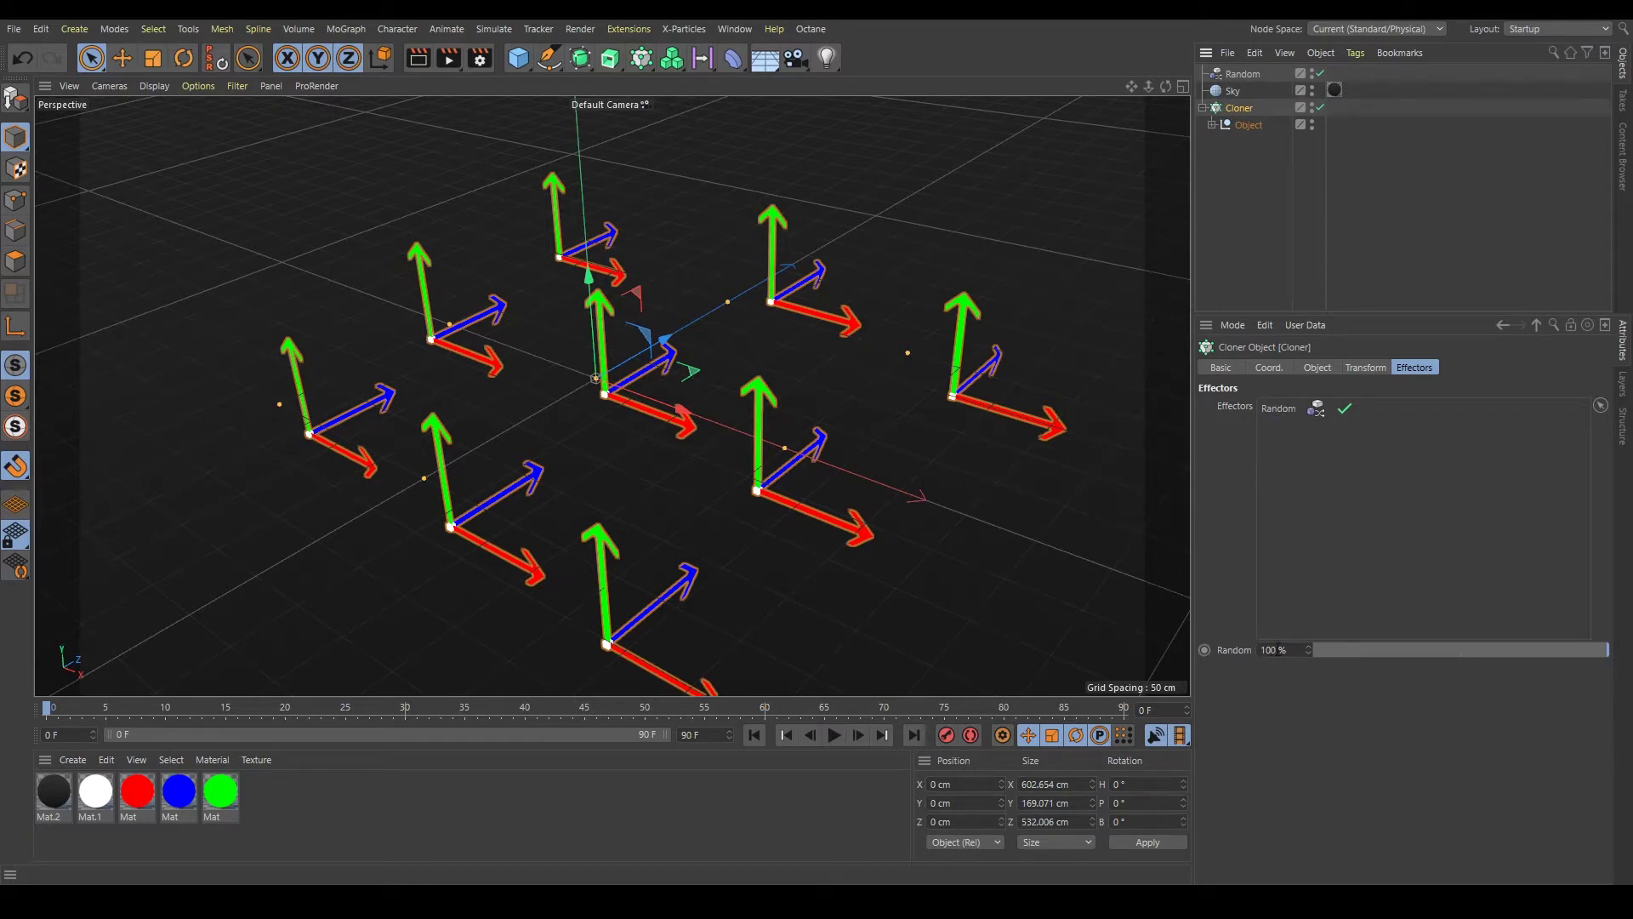
pyautogui.moveTo(1609, 651); pyautogui.dragTo(1298, 655)
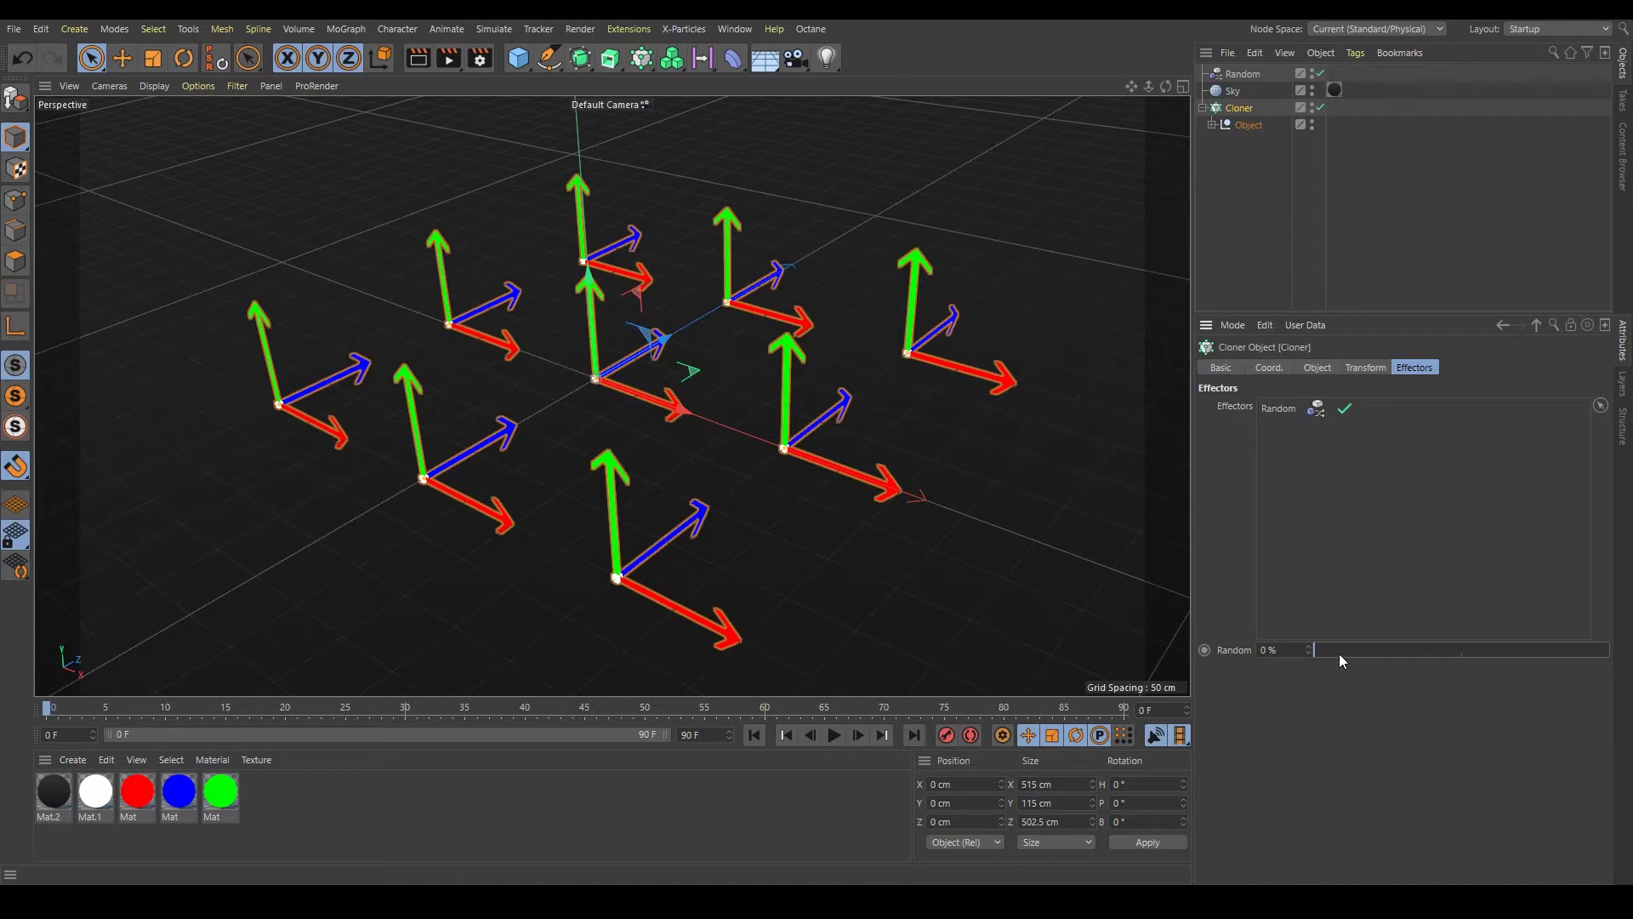
pyautogui.moveTo(1320, 649)
pyautogui.mouseDown()
pyautogui.moveTo(1570, 651)
pyautogui.moveTo(1473, 657)
pyautogui.moveTo(1402, 637)
pyautogui.moveTo(1466, 660)
pyautogui.moveTo(1629, 663)
pyautogui.mouseUp()
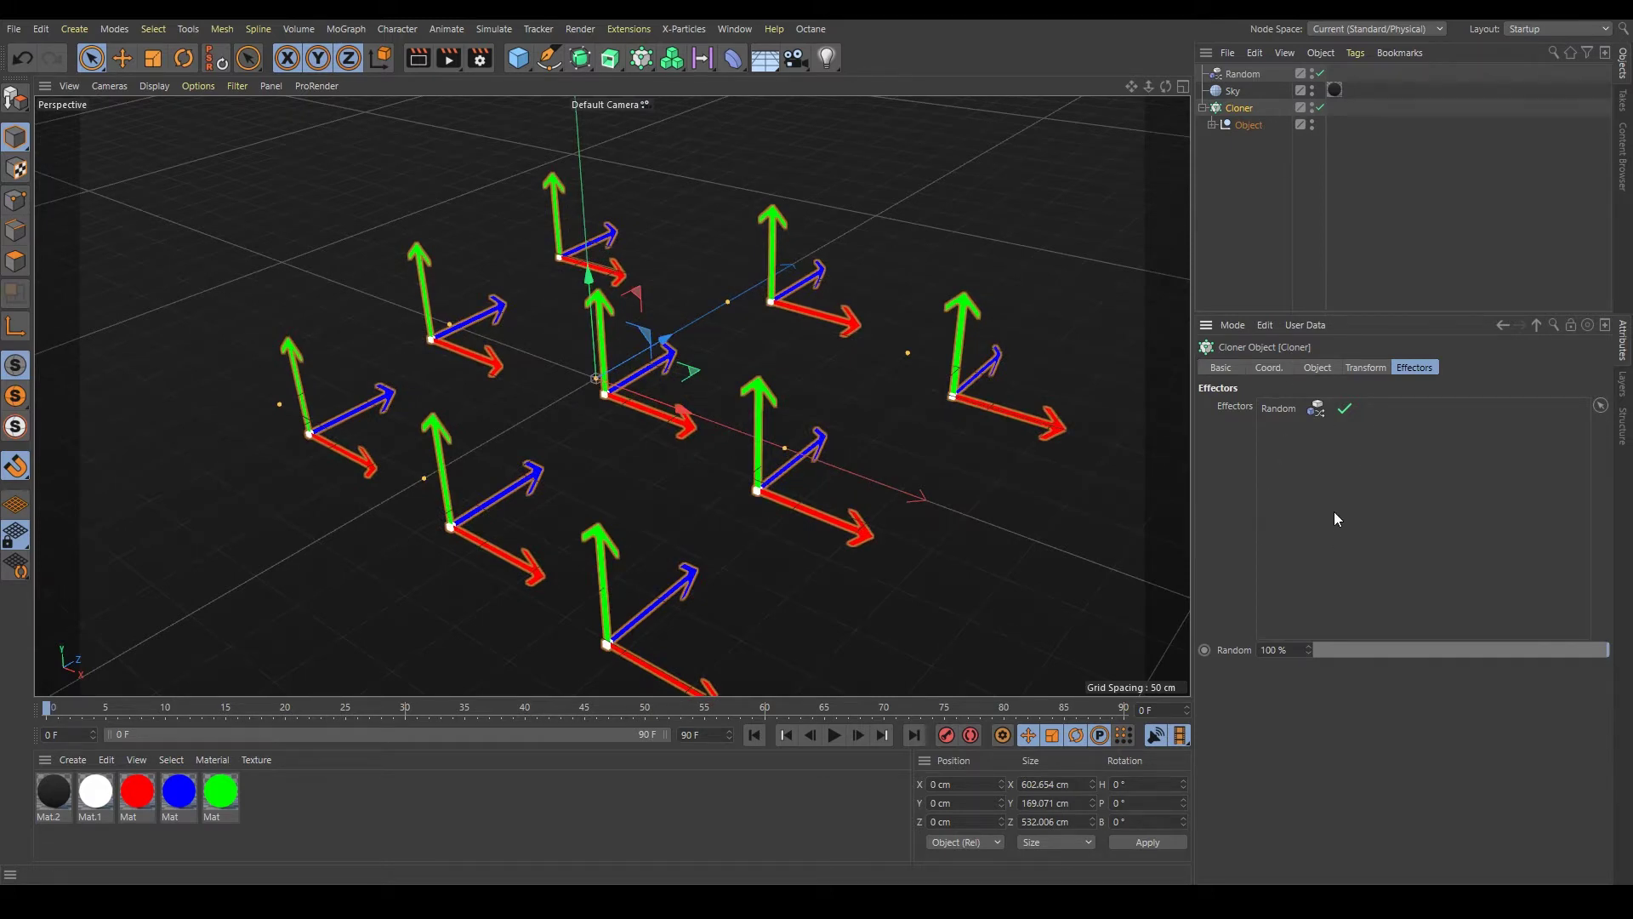
pyautogui.moveTo(1597, 648)
pyautogui.mouseDown()
pyautogui.moveTo(1409, 656)
pyautogui.moveTo(1532, 646)
pyautogui.moveTo(1416, 651)
pyautogui.moveTo(1476, 634)
pyautogui.moveTo(1626, 642)
pyautogui.mouseUp()
pyautogui.click(1243, 76)
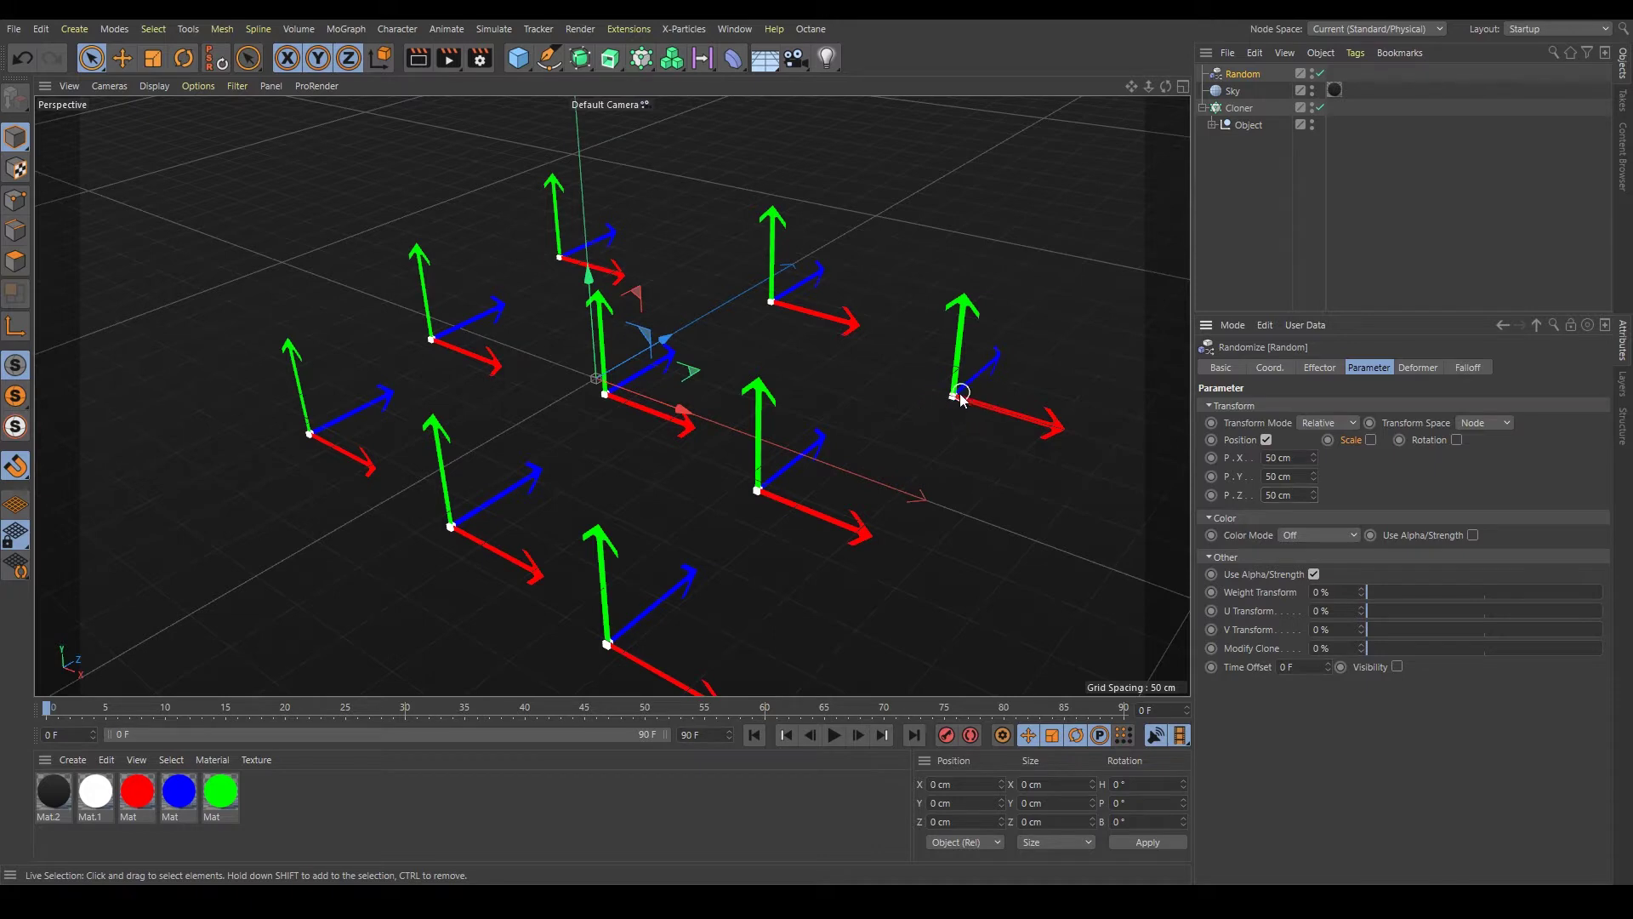
pyautogui.click(1356, 135)
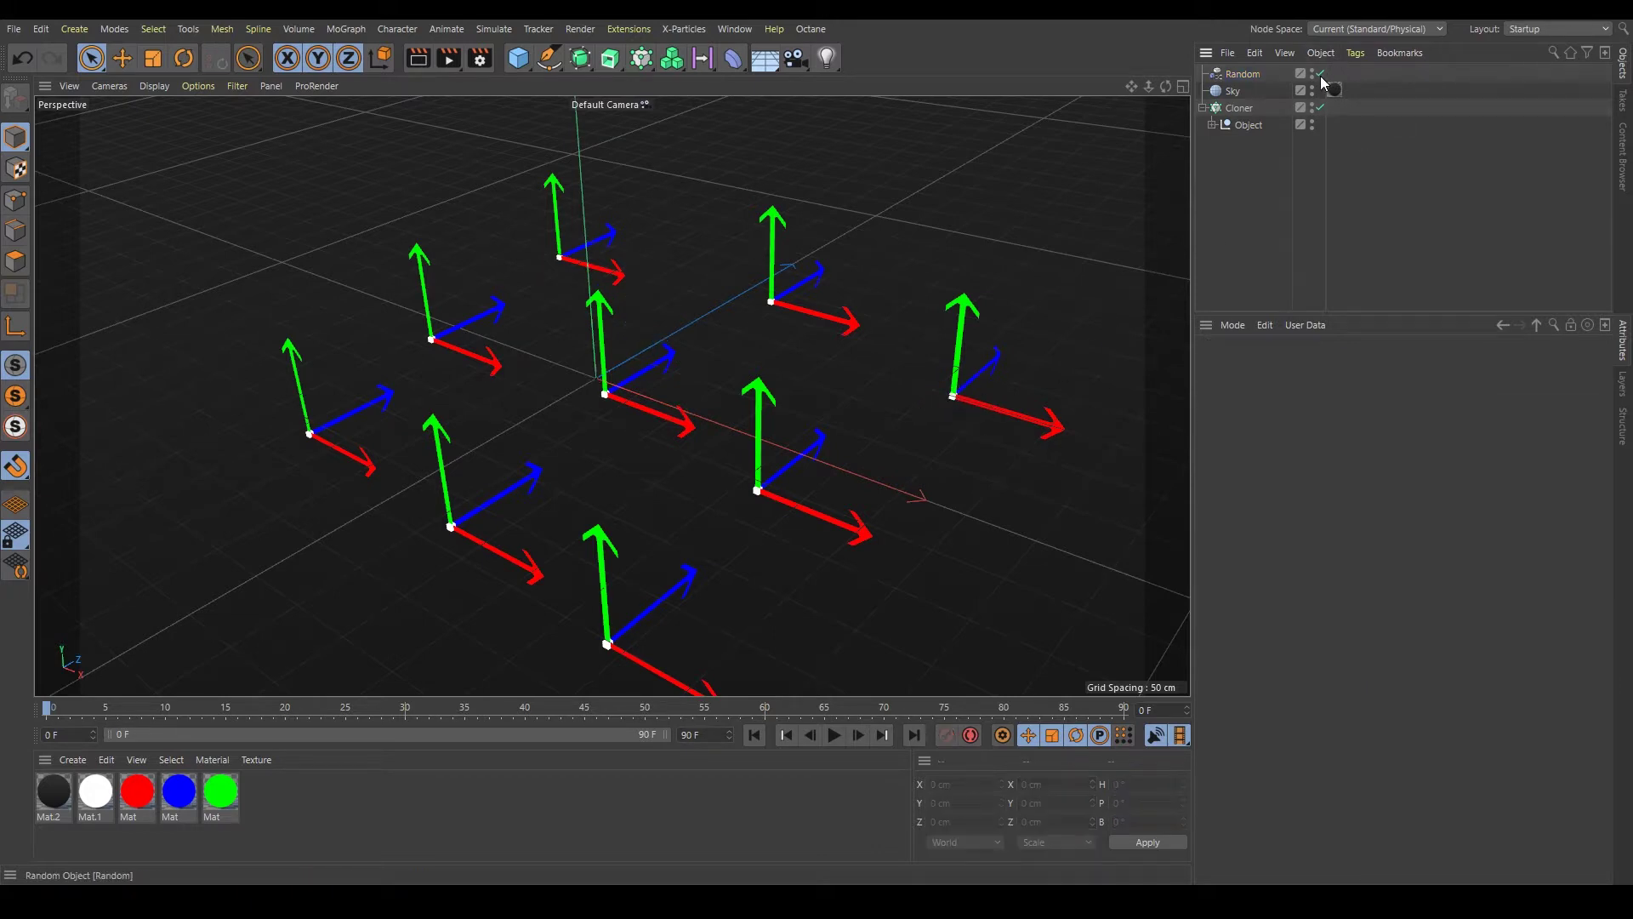
# Disable Random, duplicate the Cloner with Ctrl+C/Ctrl+V, and rename the copy Cloner2
pyautogui.click(1320, 74)
pyautogui.click(1239, 108)
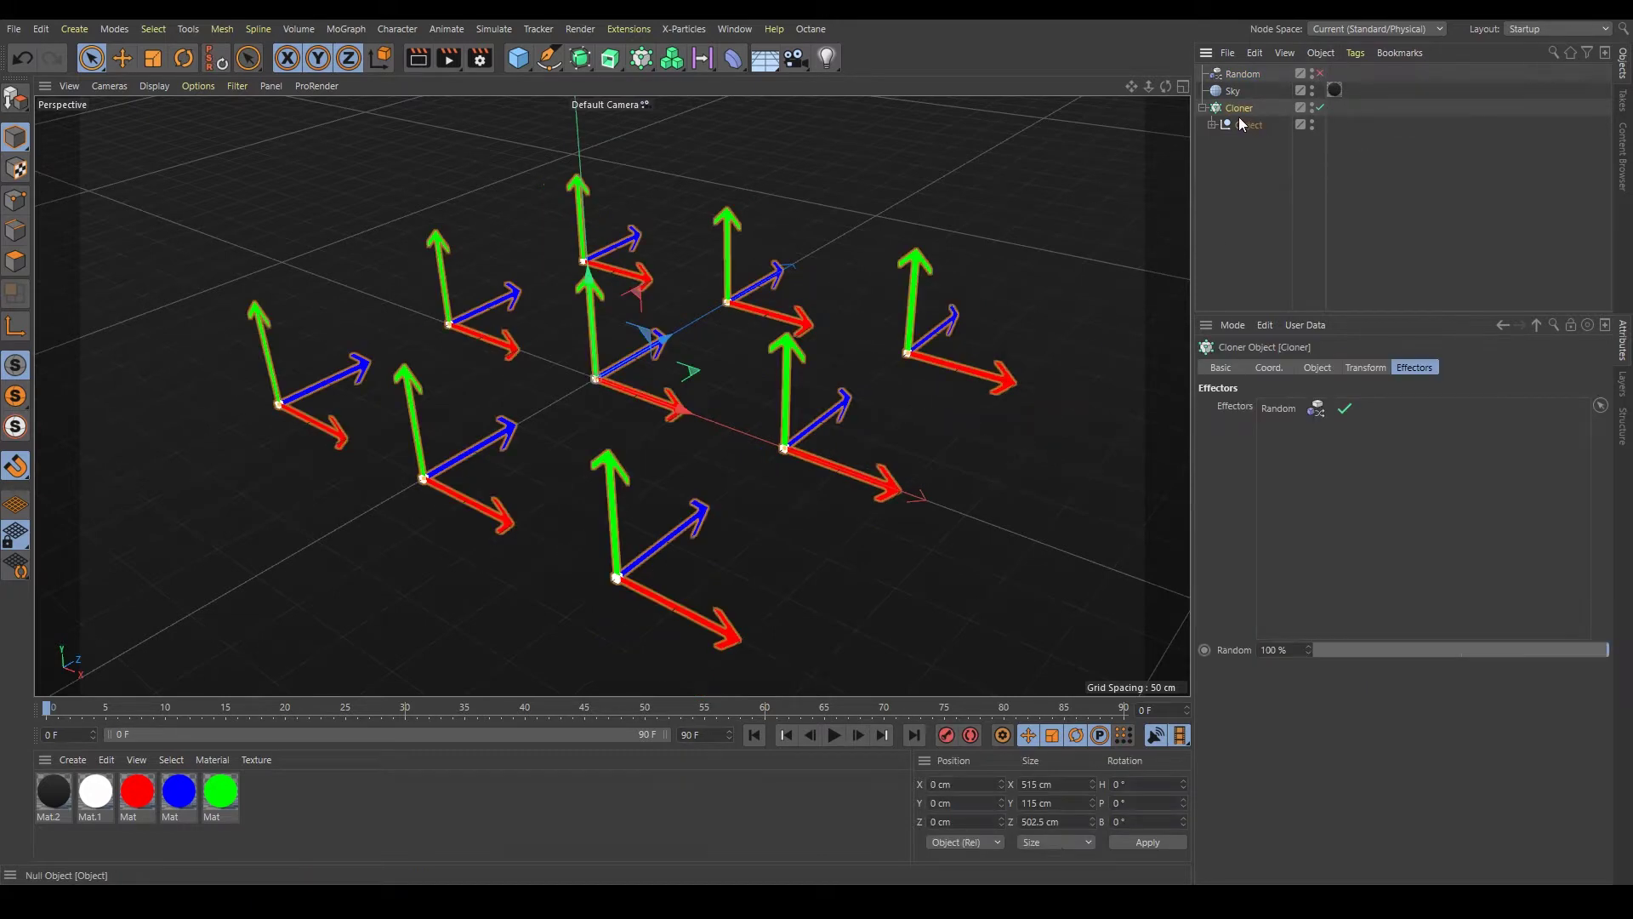
pyautogui.hotkey('ctrl', 'c')
pyautogui.hotkey('ctrl', 'v')
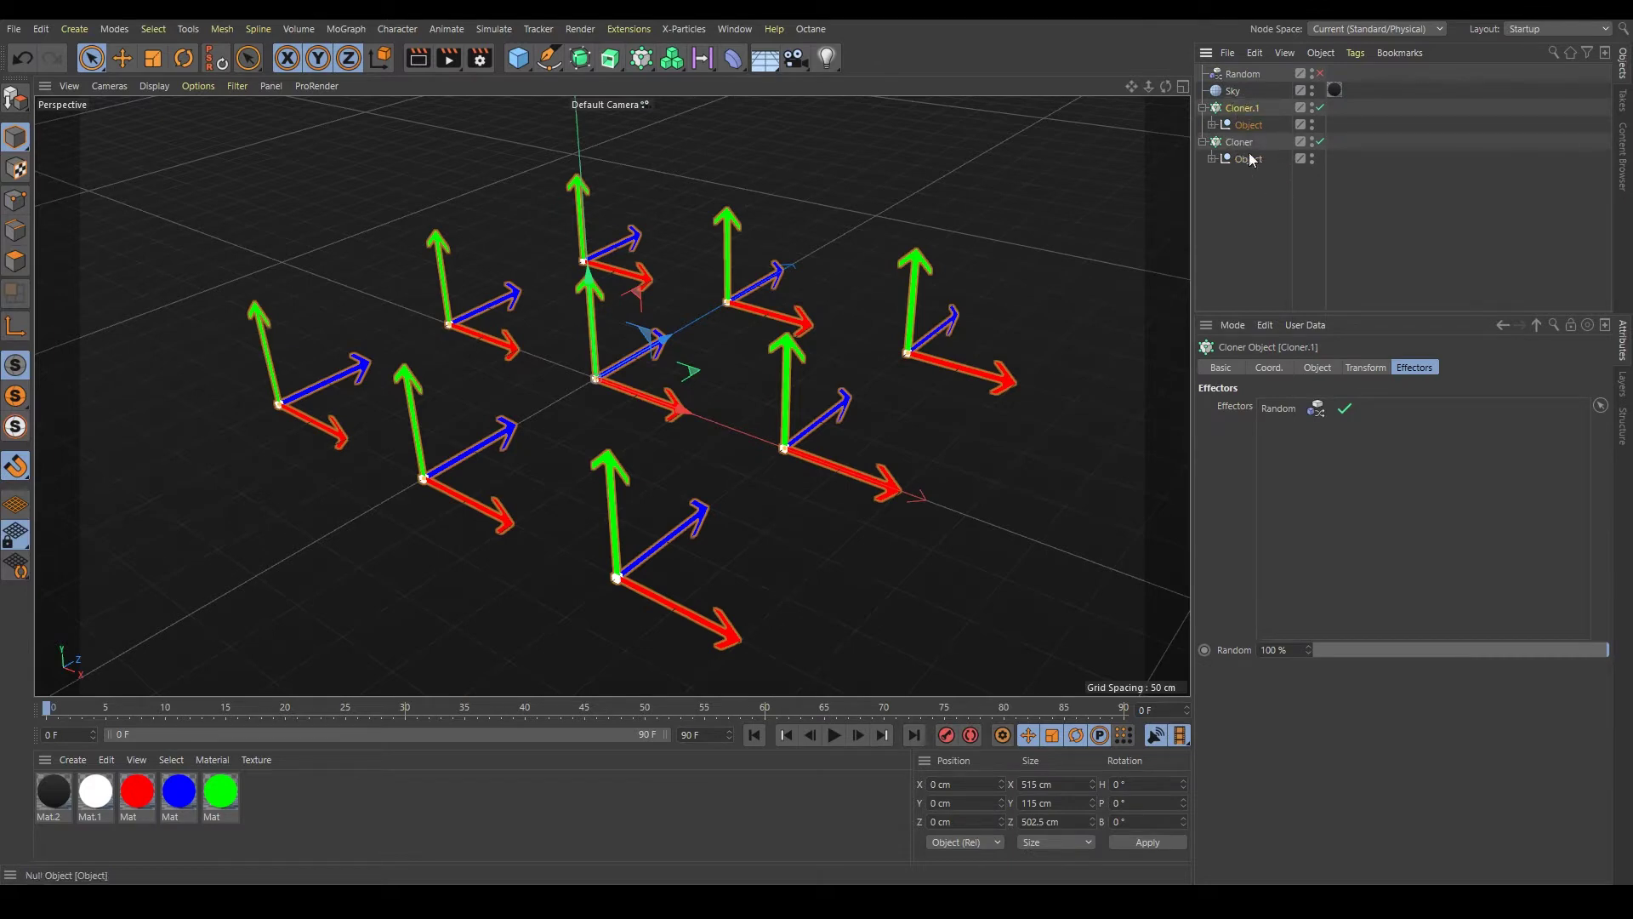
pyautogui.doubleClick(1246, 108)
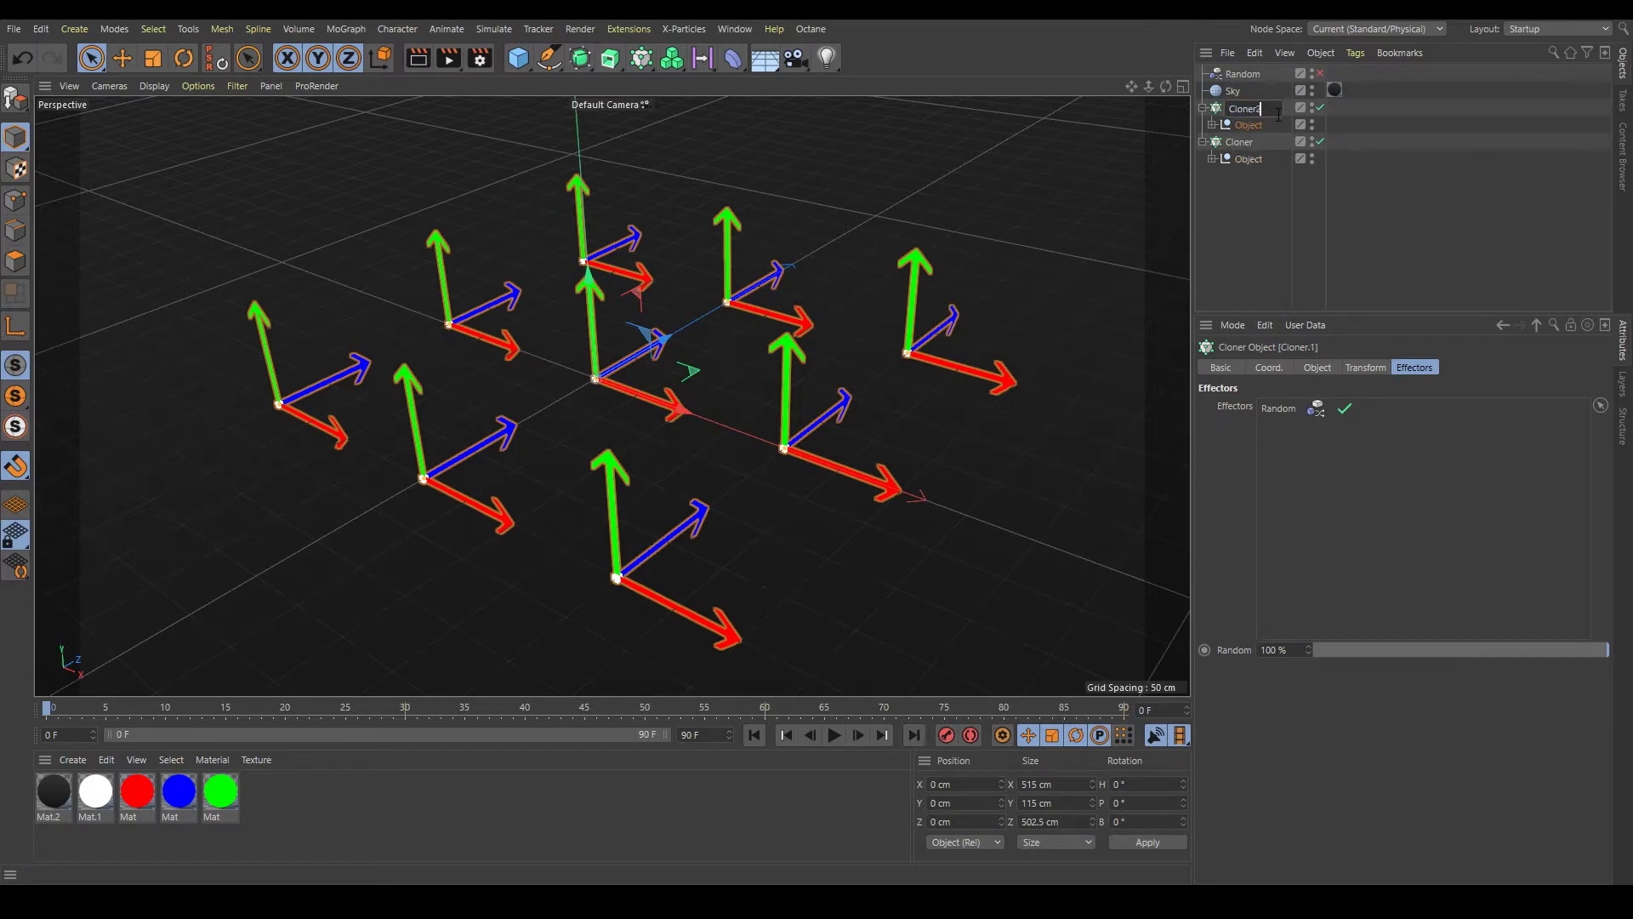
pyautogui.press('Return')
# Remove Random from Cloner2's effectors and re-enable Random on the original Cloner
pyautogui.press('Delete')
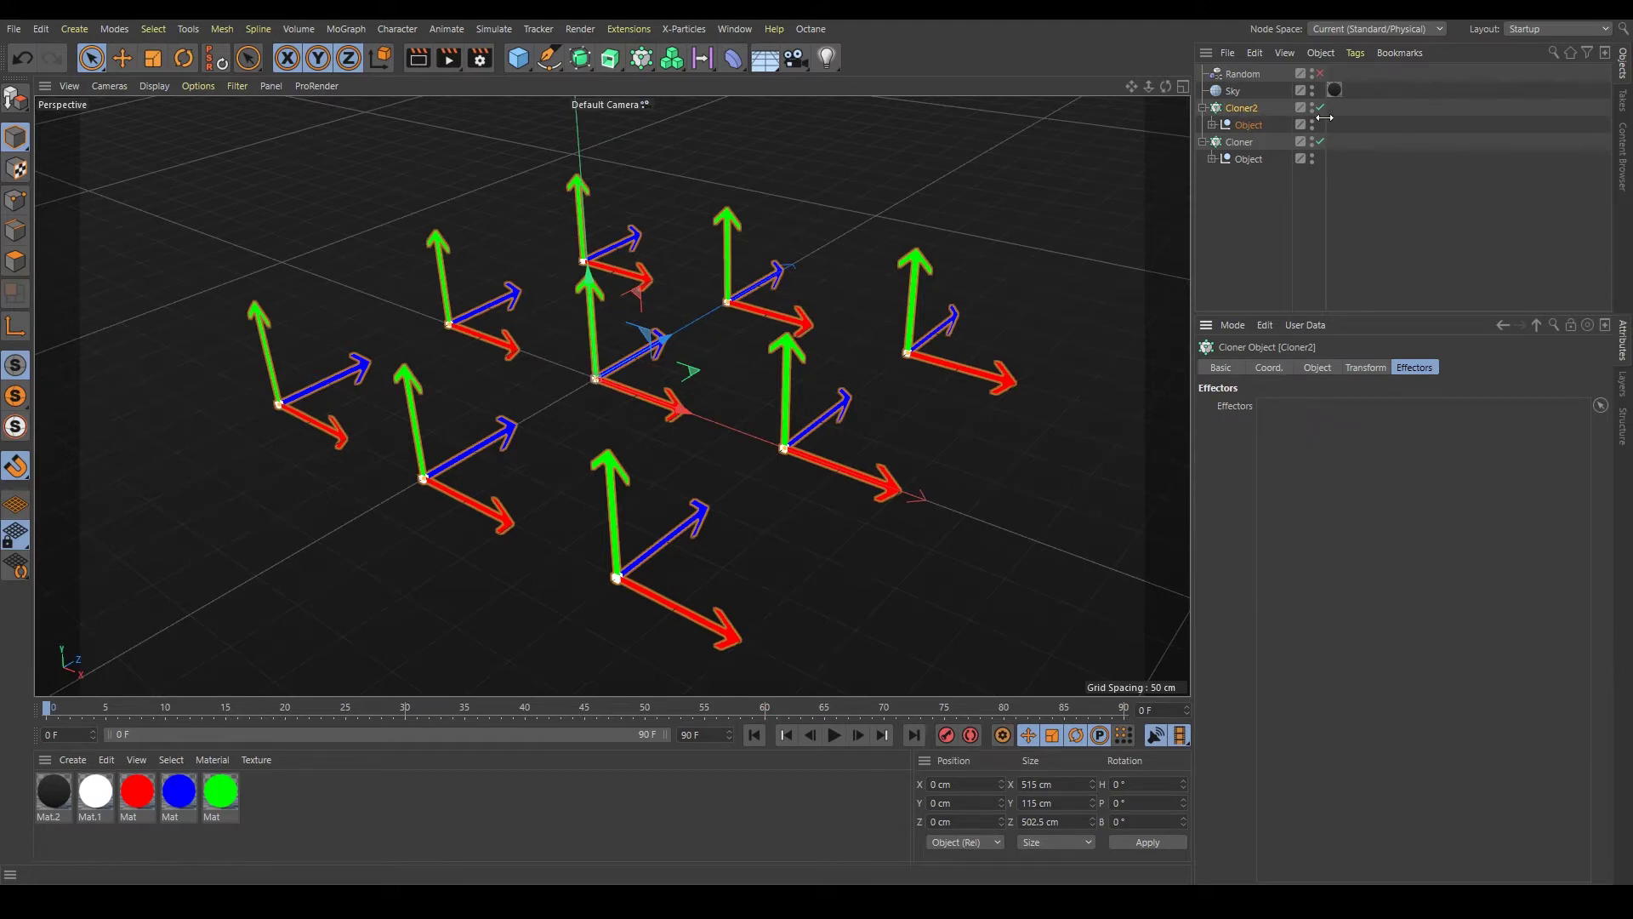
pyautogui.click(1376, 150)
pyautogui.click(1242, 145)
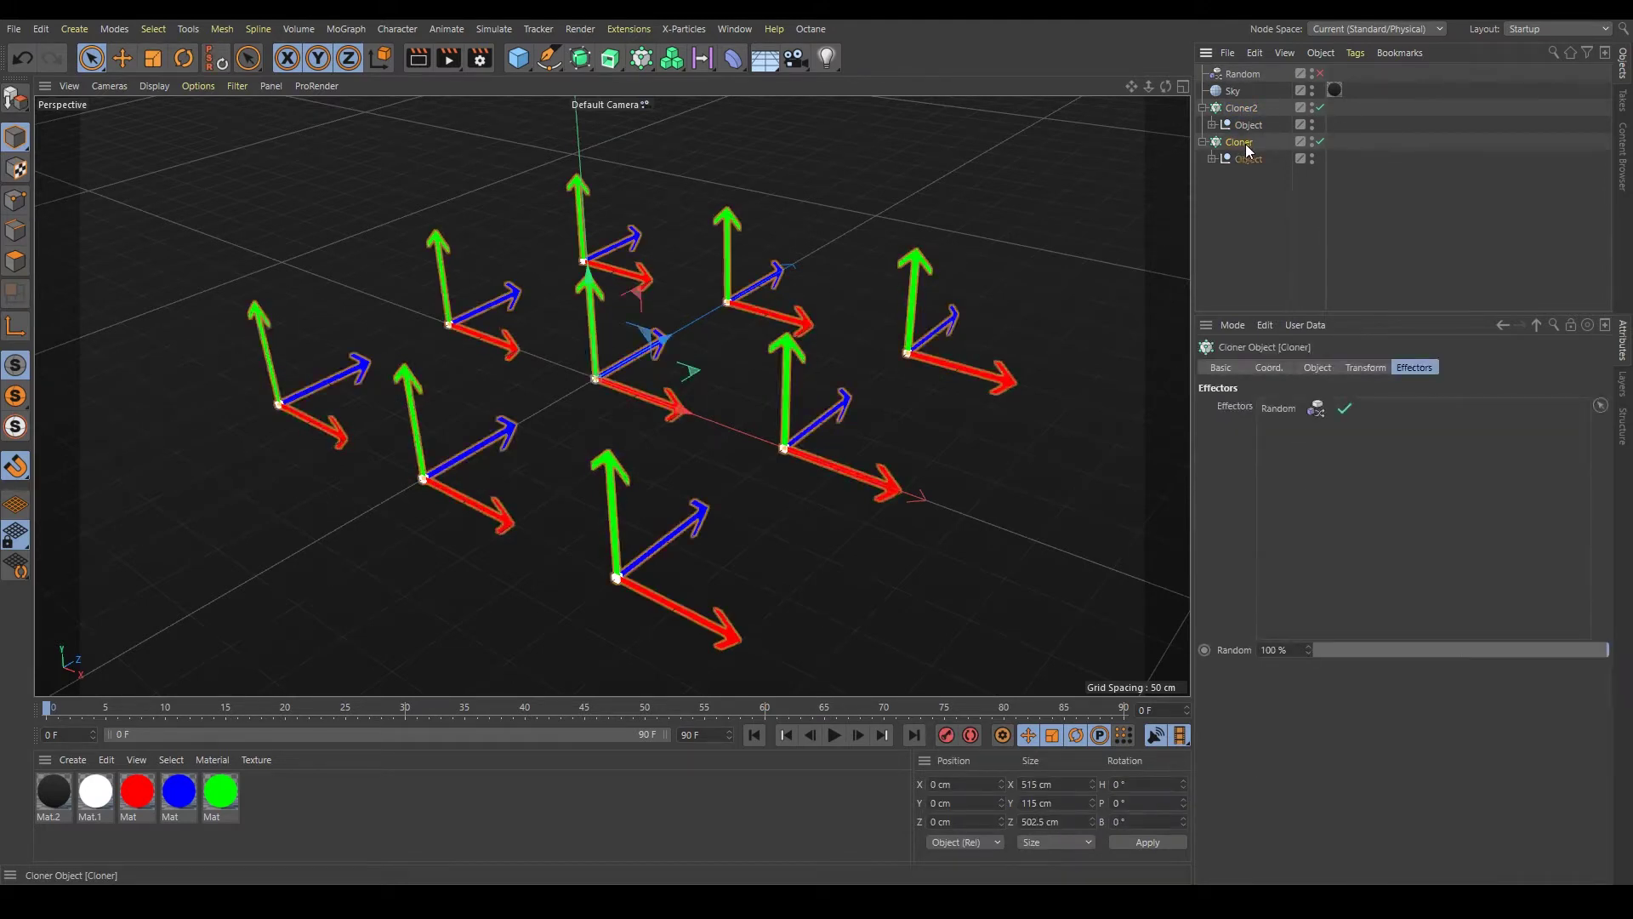
pyautogui.click(1319, 73)
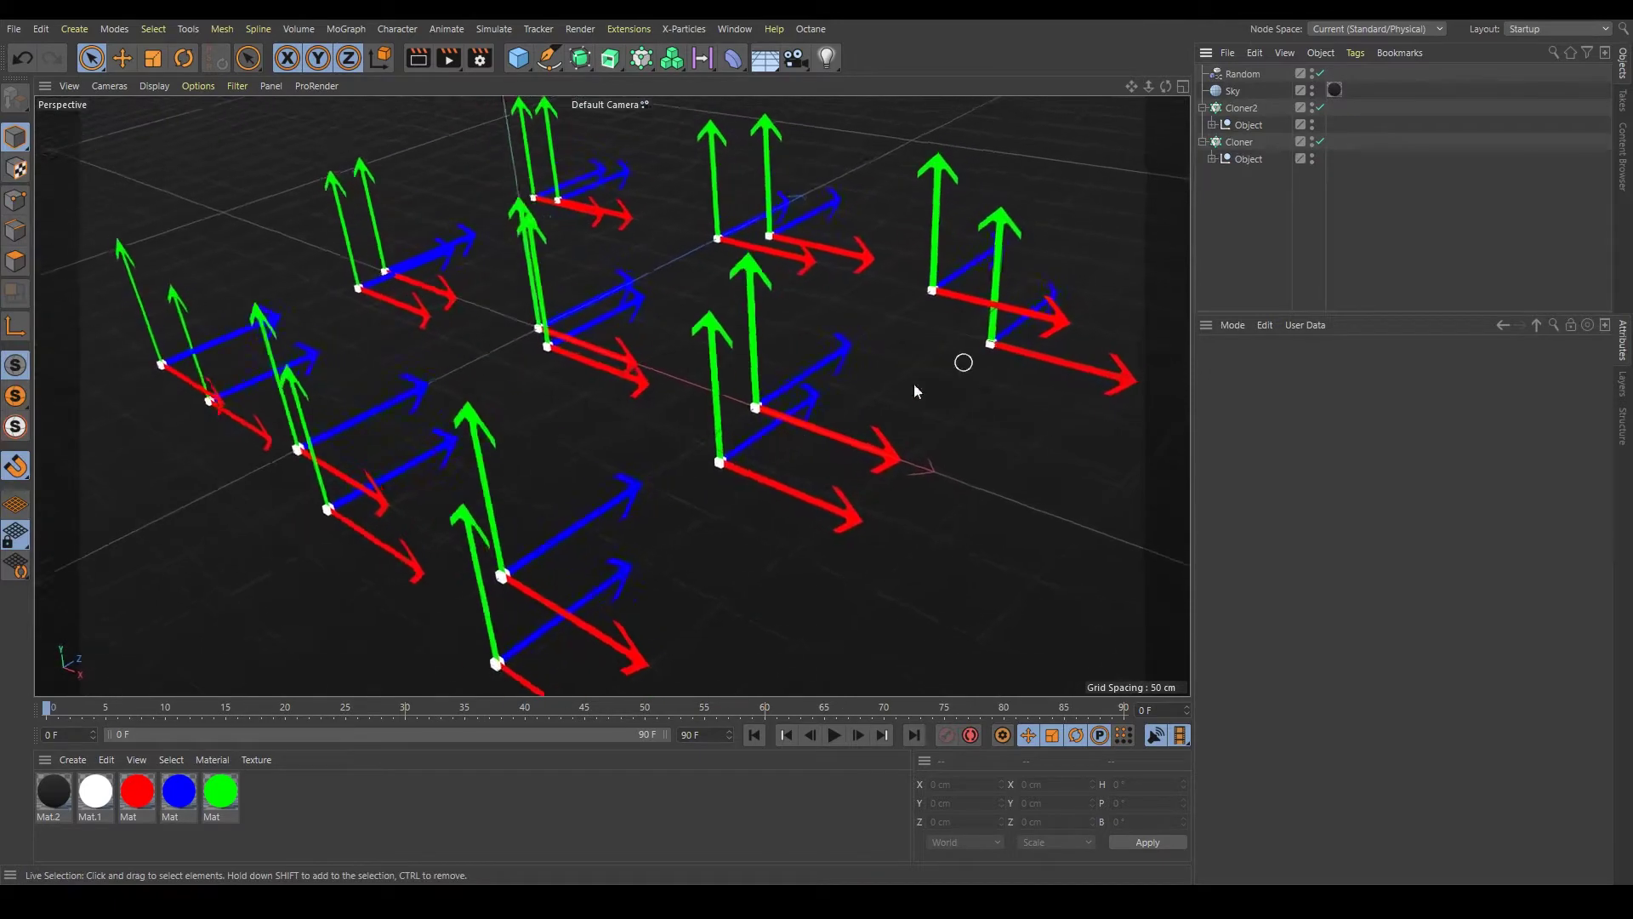
pyautogui.click(841, 476)
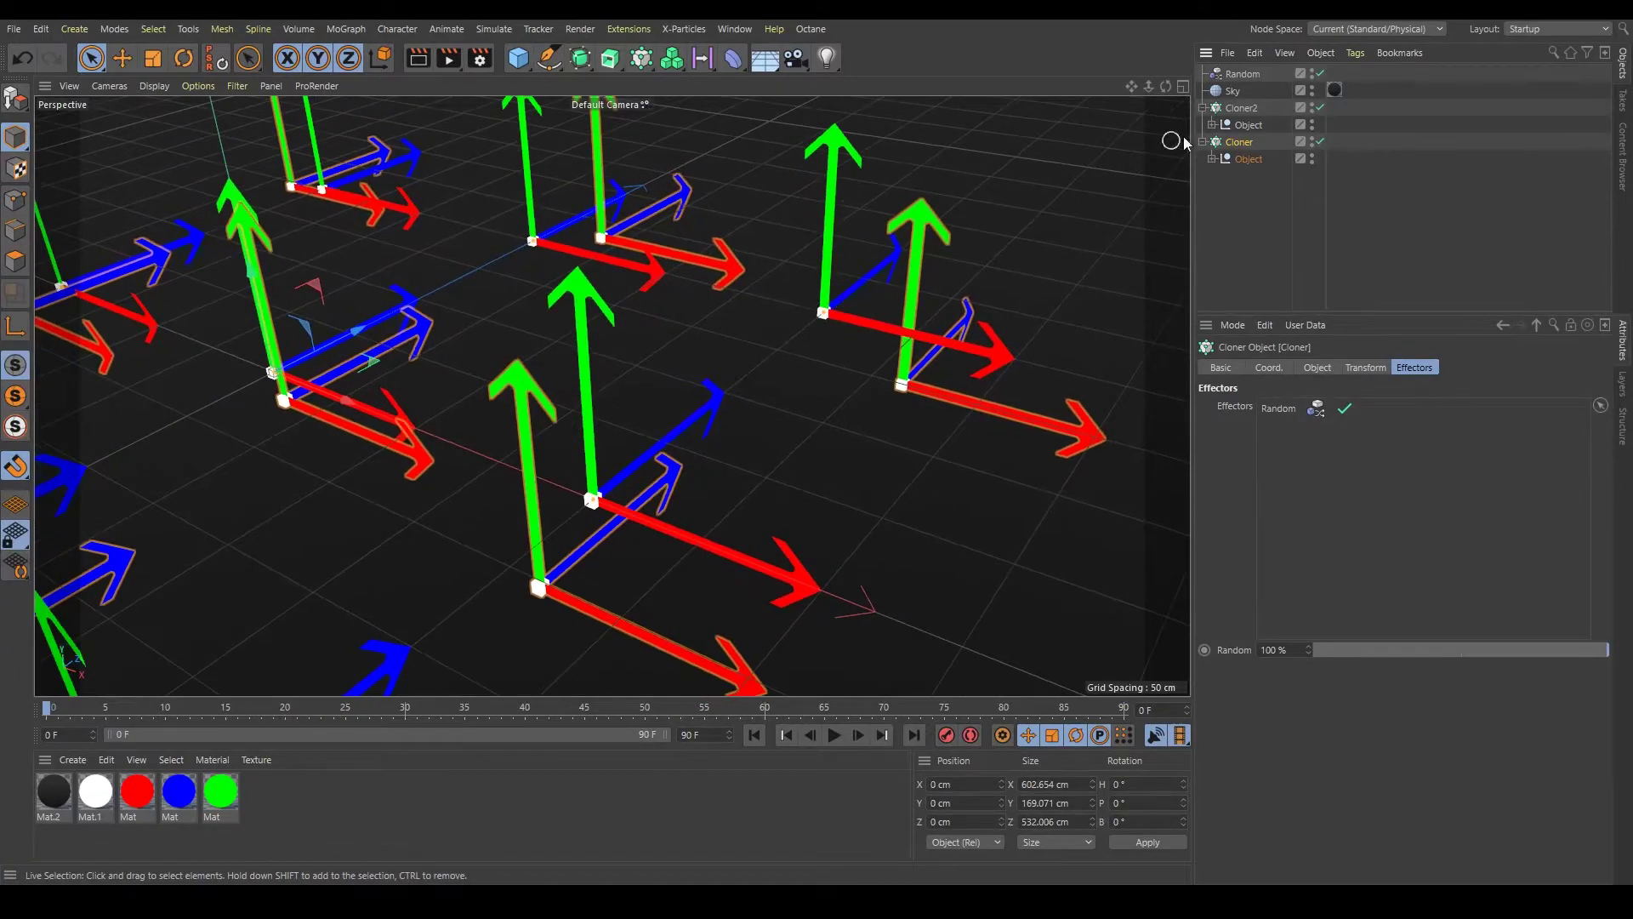
pyautogui.click(1258, 73)
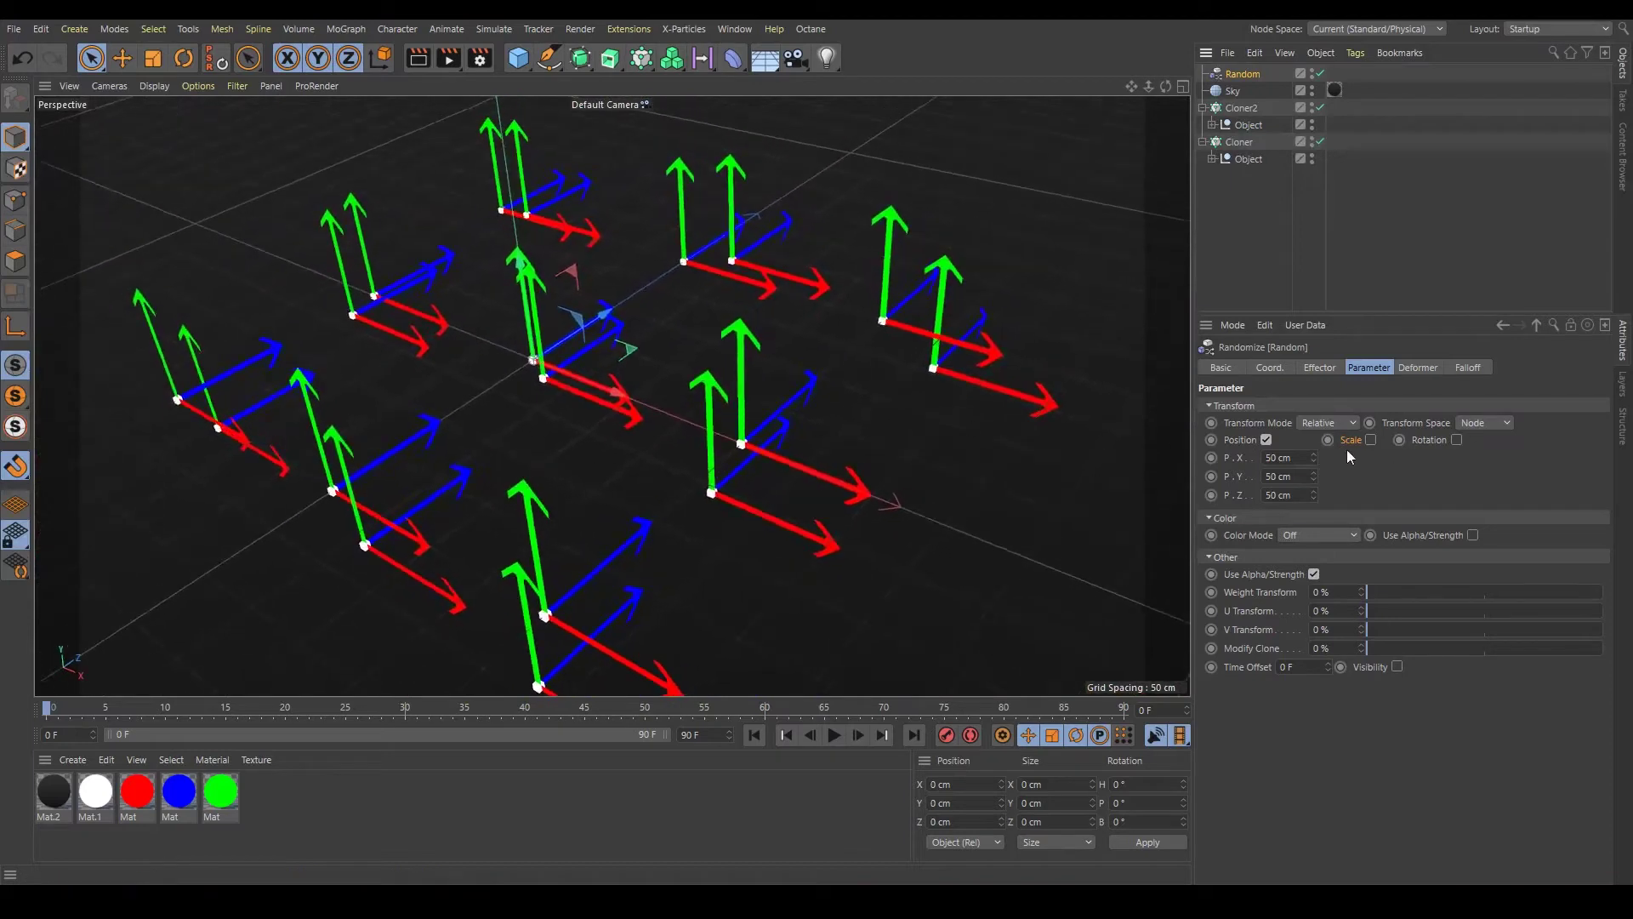
# Enable Random rotation randomization at 128° heading, 87° pitch and 129° bank
pyautogui.click(1456, 440)
pyautogui.moveTo(1502, 456)
pyautogui.mouseDown()
pyautogui.moveTo(1503, 409)
pyautogui.moveTo(1507, 466)
pyautogui.mouseUp()
pyautogui.click(1395, 157)
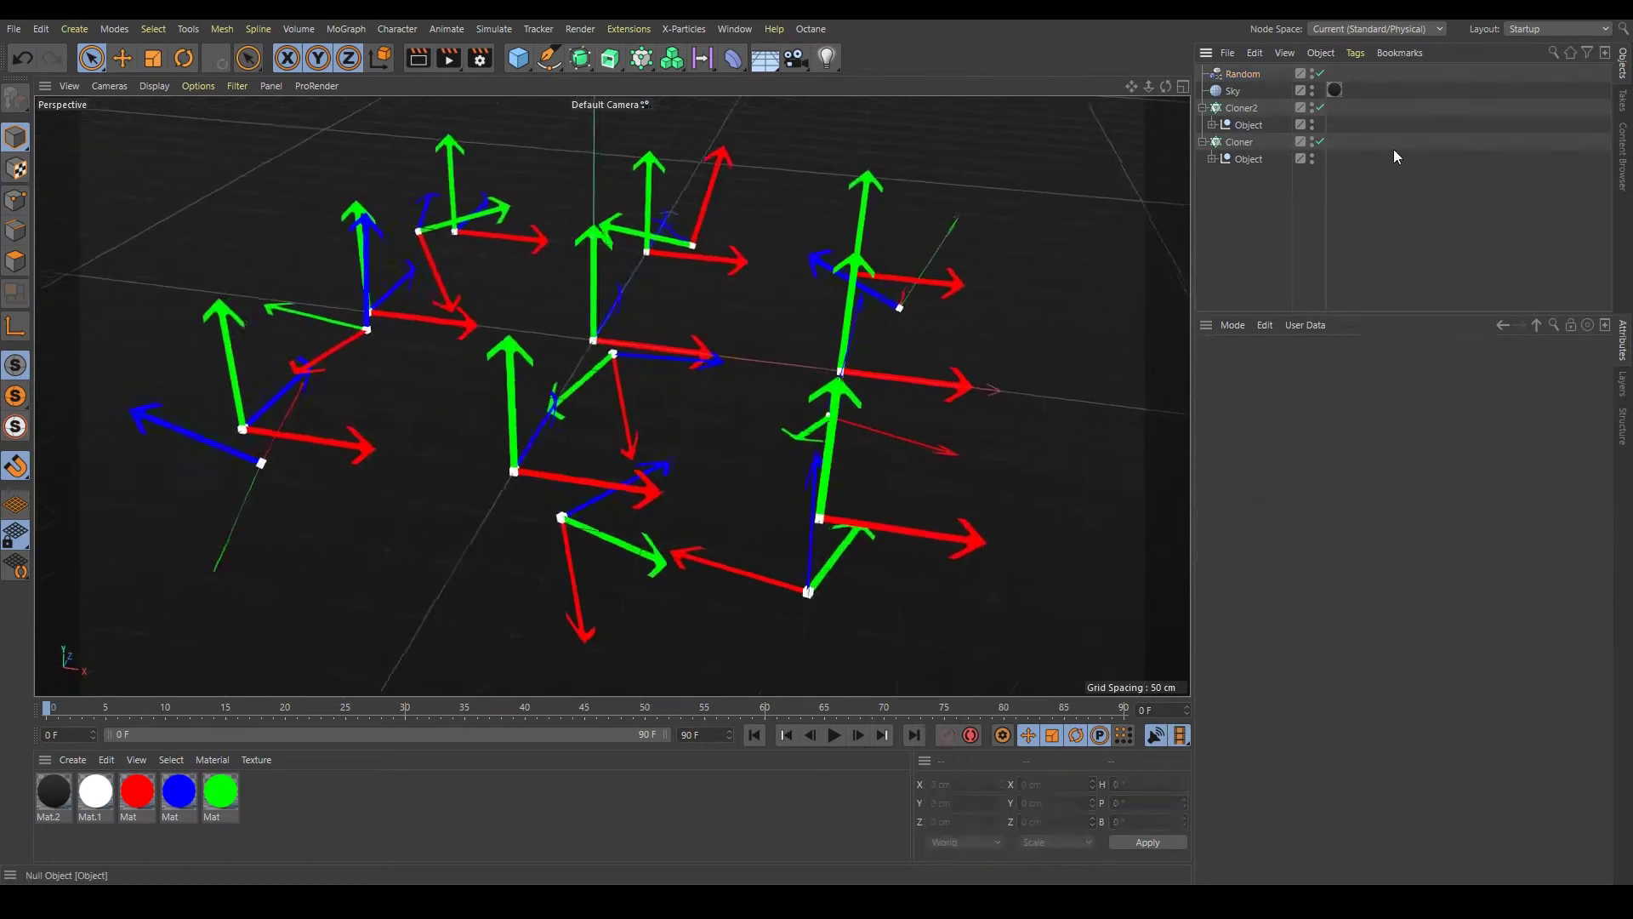
# Hide Cloner2's clones and toggle Random off and on to compare ordered and random grids
pyautogui.click(1313, 105)
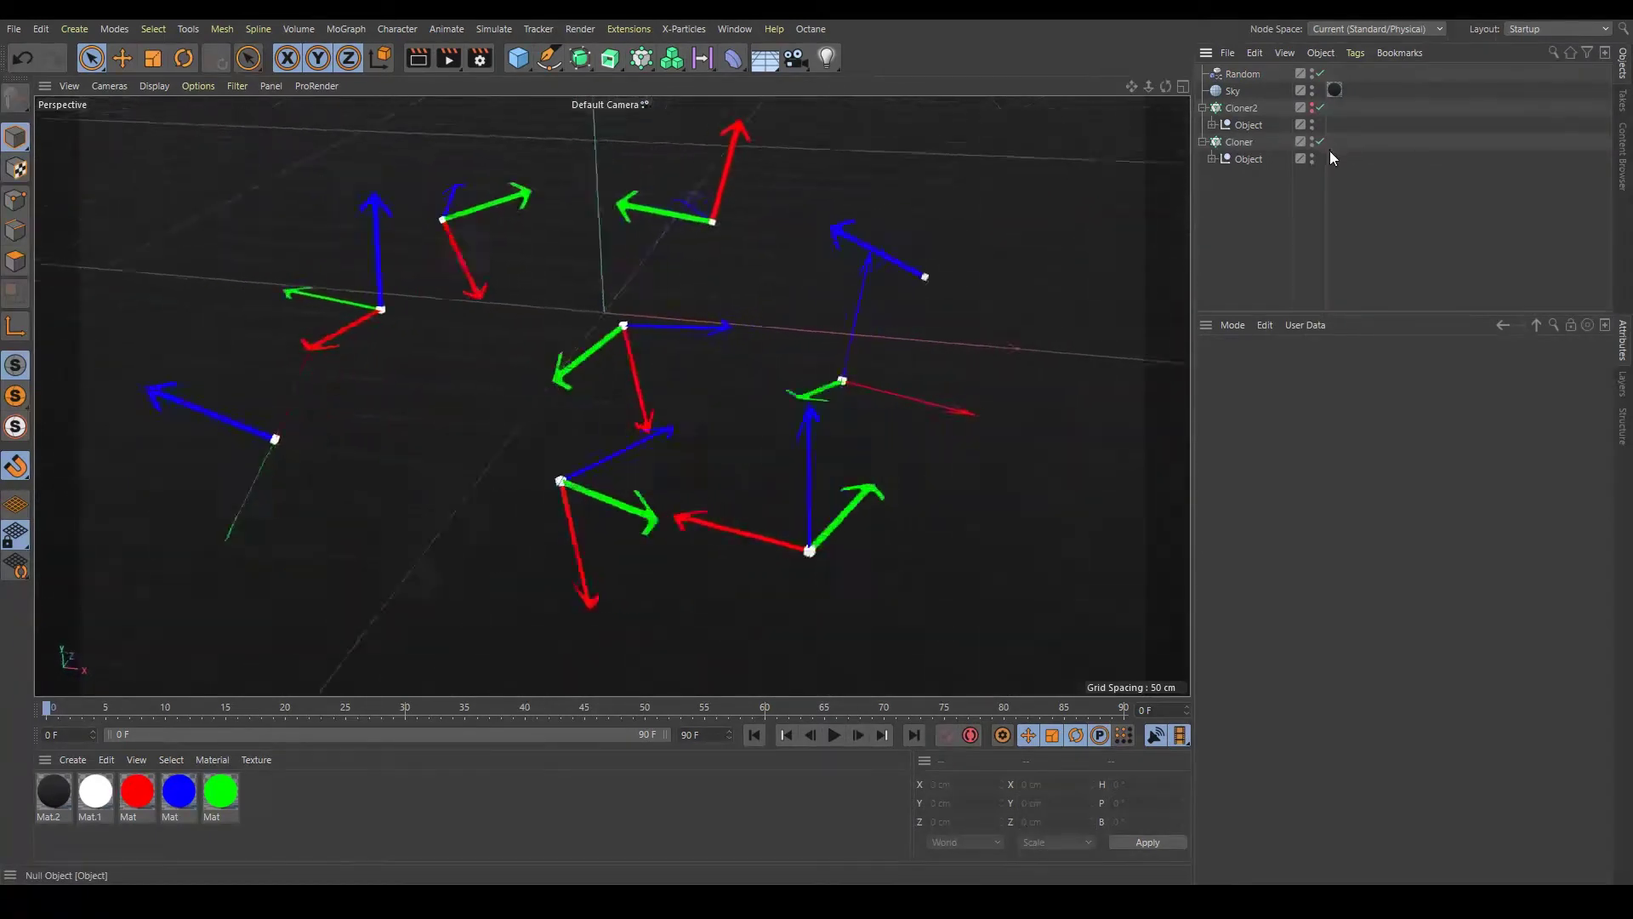
pyautogui.click(1320, 74)
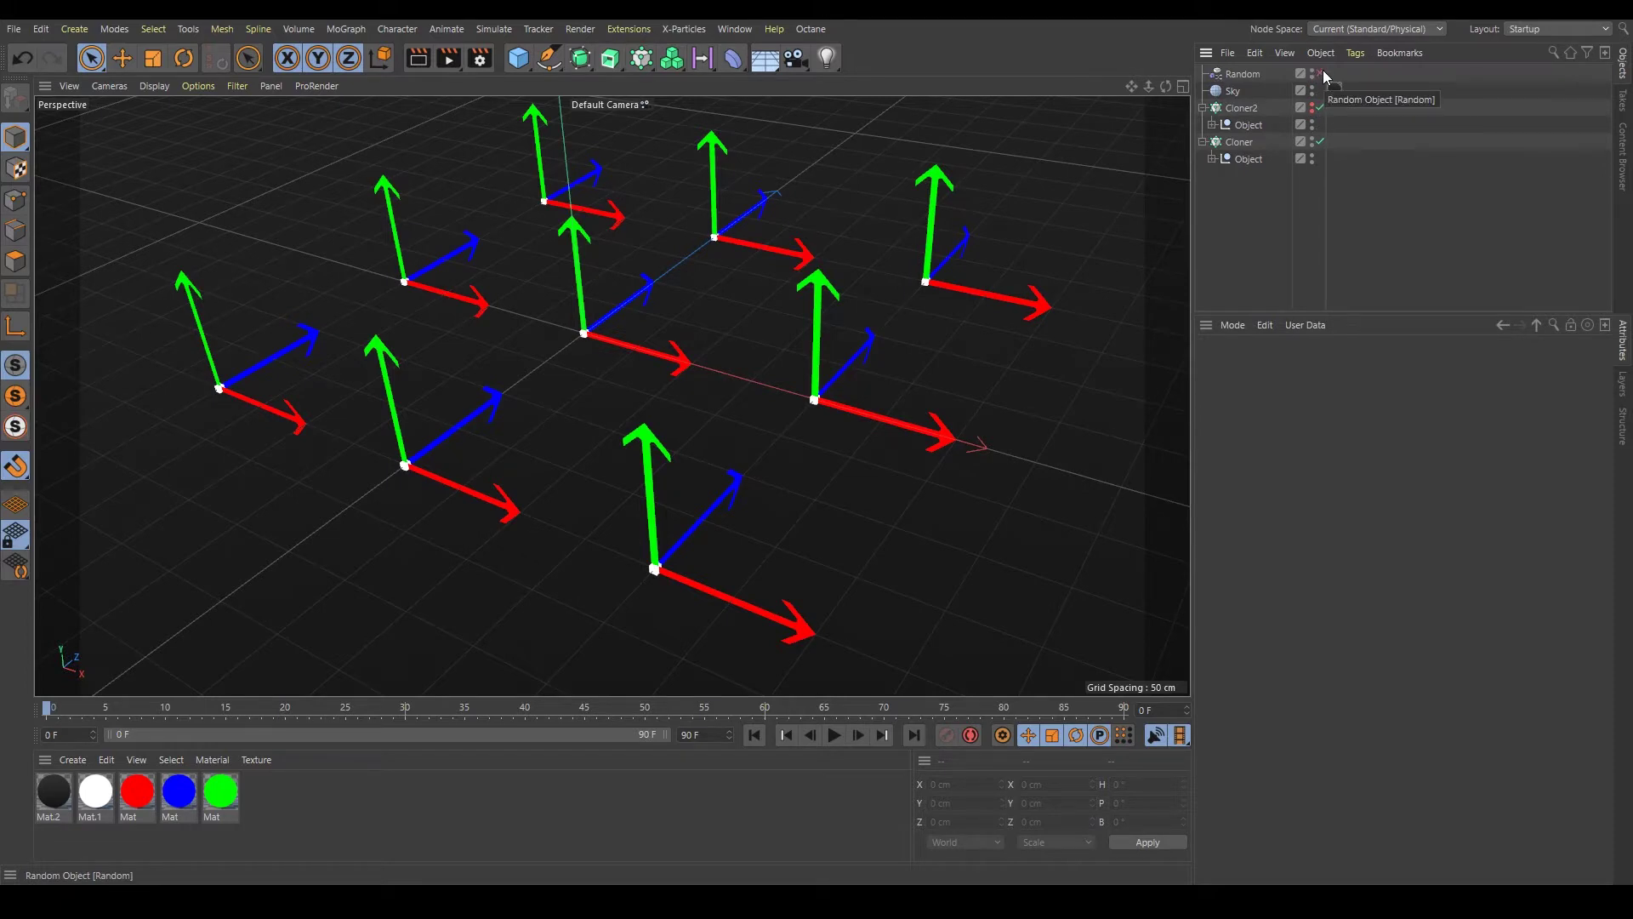
pyautogui.click(1322, 73)
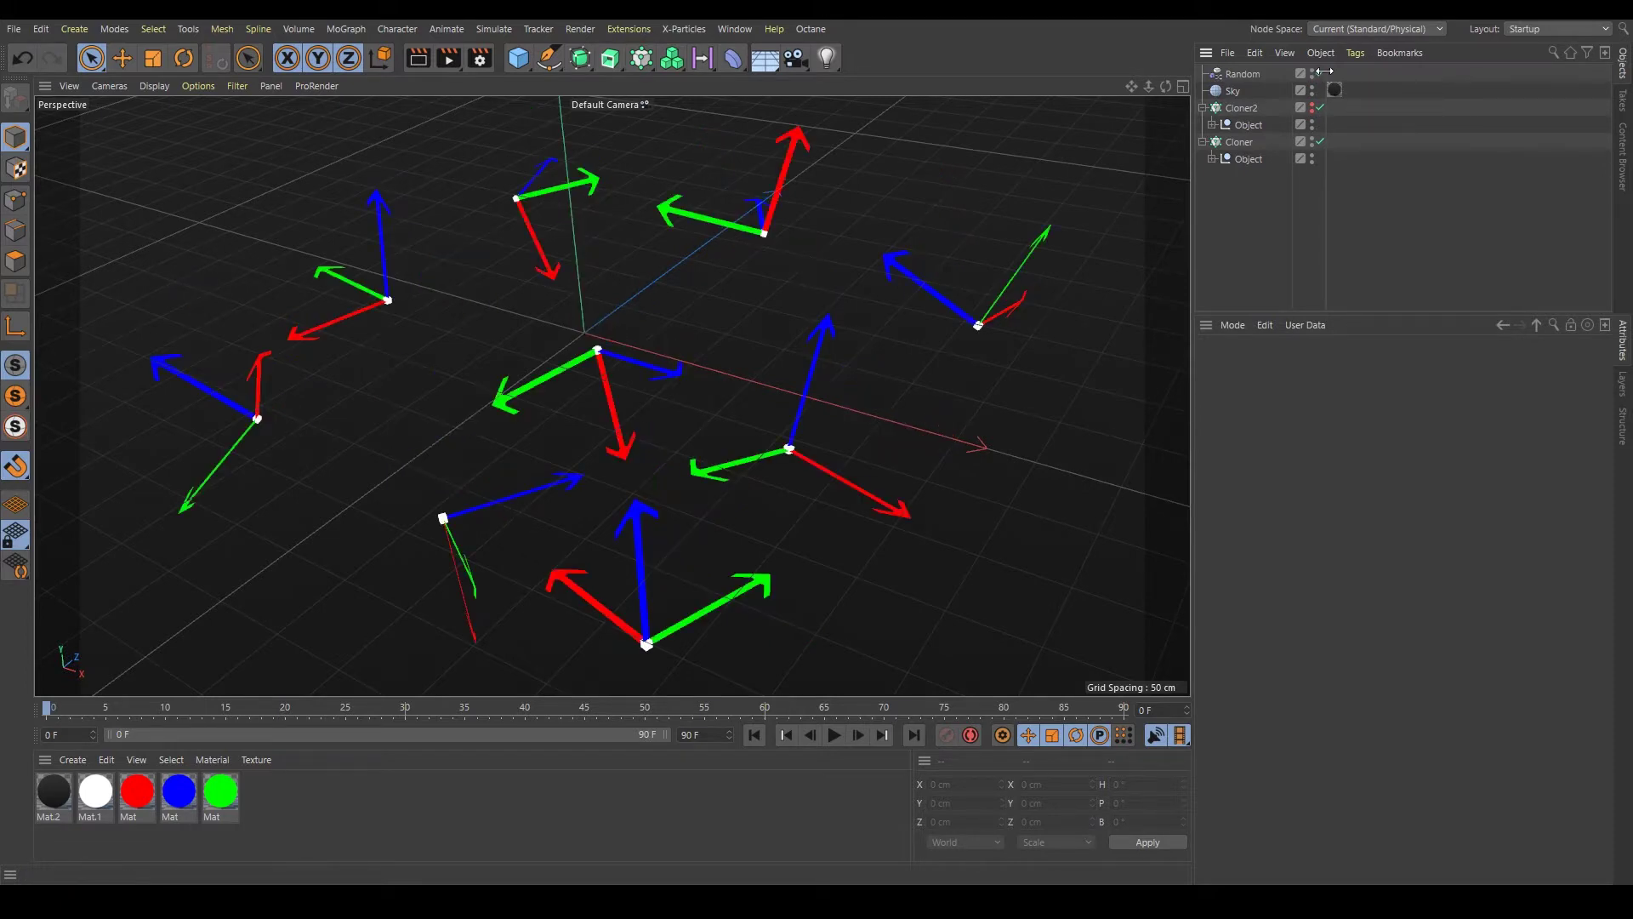
pyautogui.click(1321, 73)
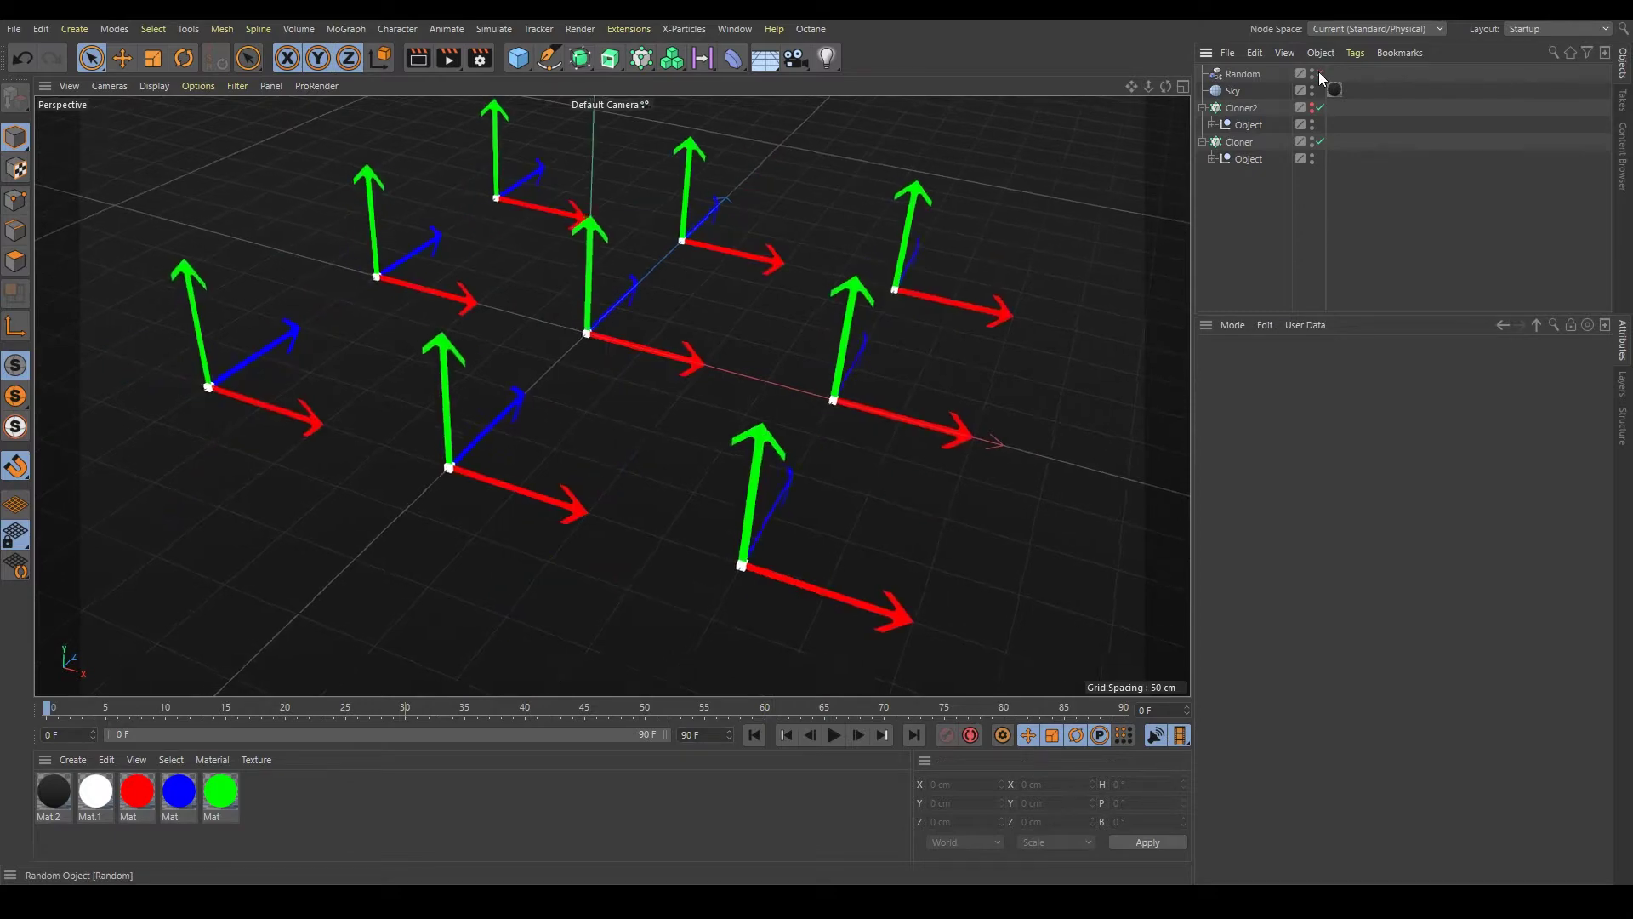
pyautogui.click(1320, 73)
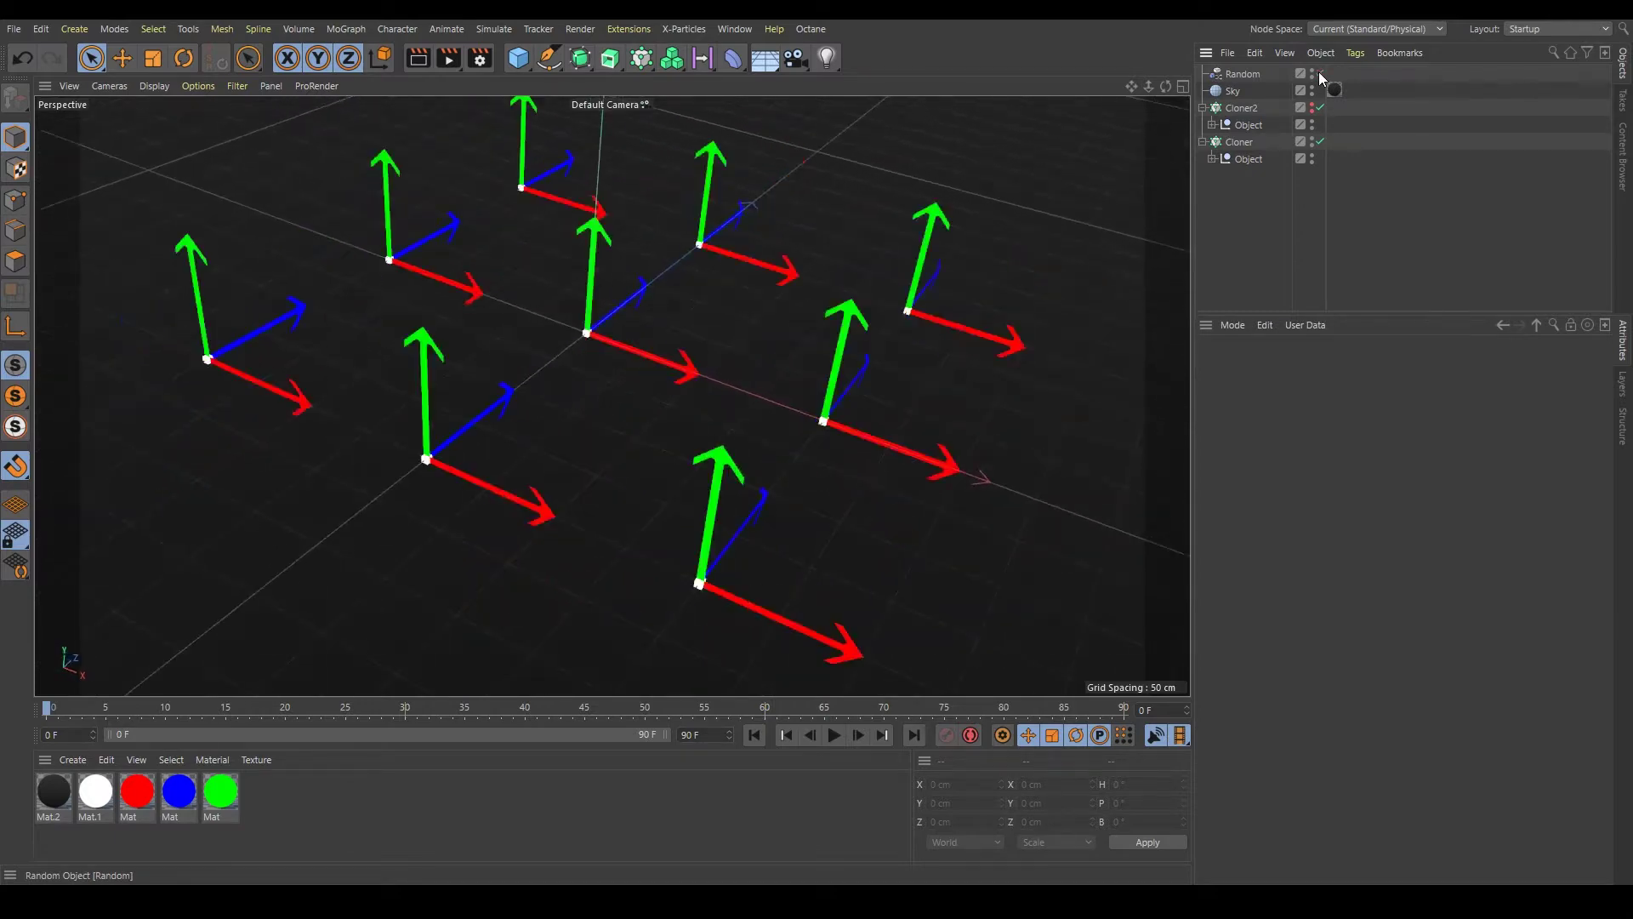
pyautogui.click(1243, 74)
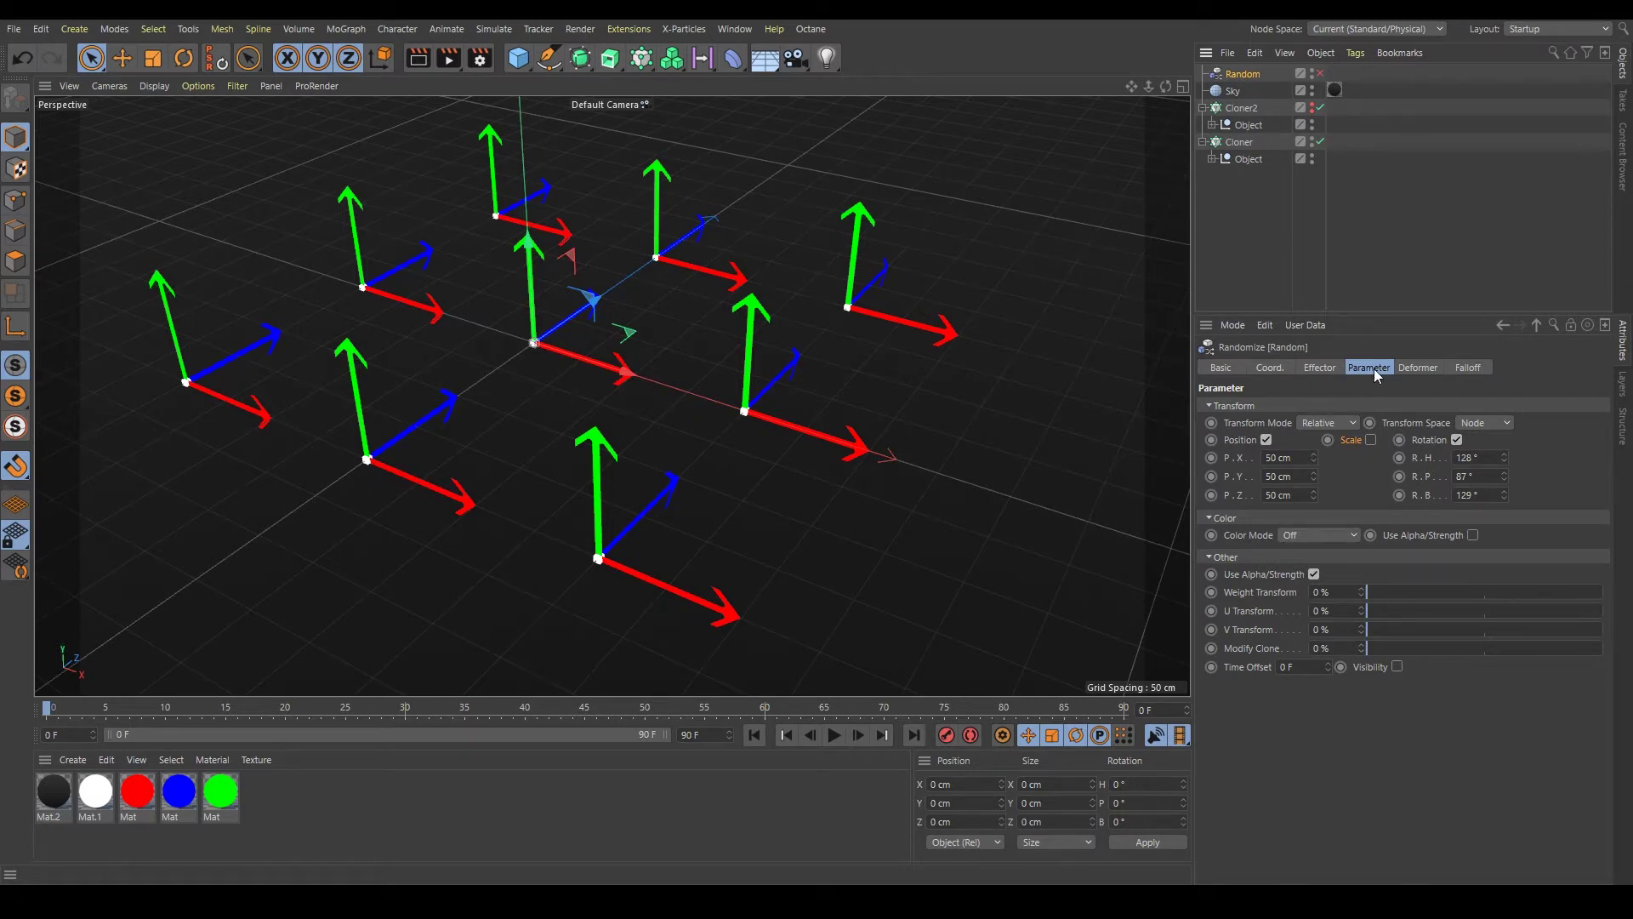
# Set the Random effector's Minimum to 0% and inspect its heading rotation parameter
pyautogui.click(1321, 368)
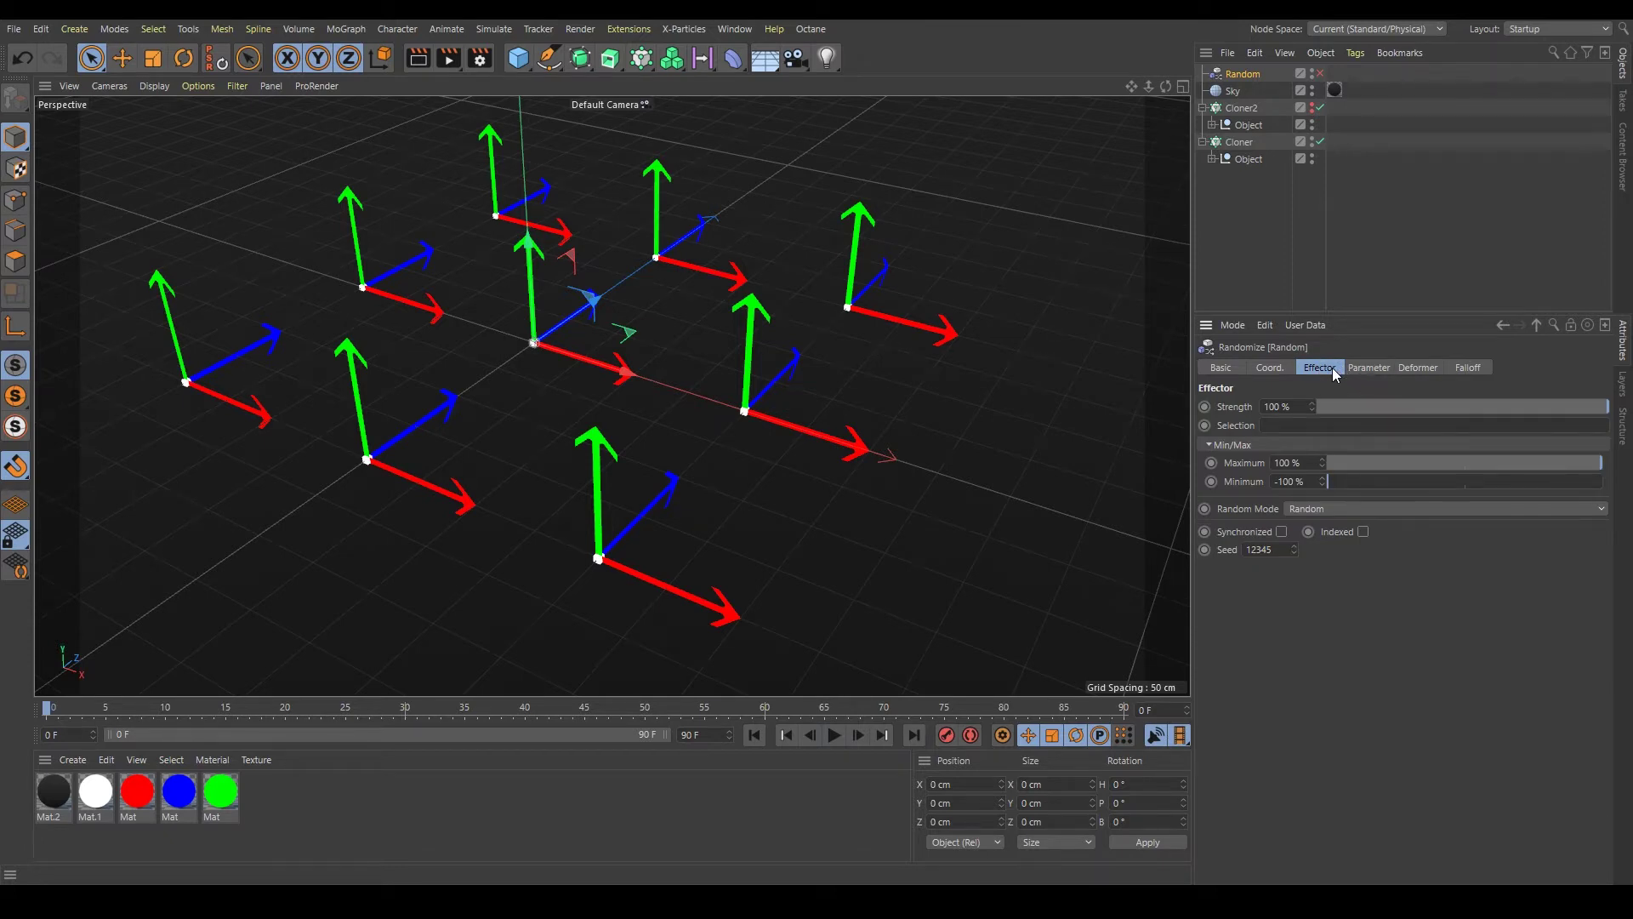
pyautogui.click(1289, 463)
pyautogui.click(1307, 482)
pyautogui.doubleClick(1313, 479)
pyautogui.write('0')
pyautogui.press('Return')
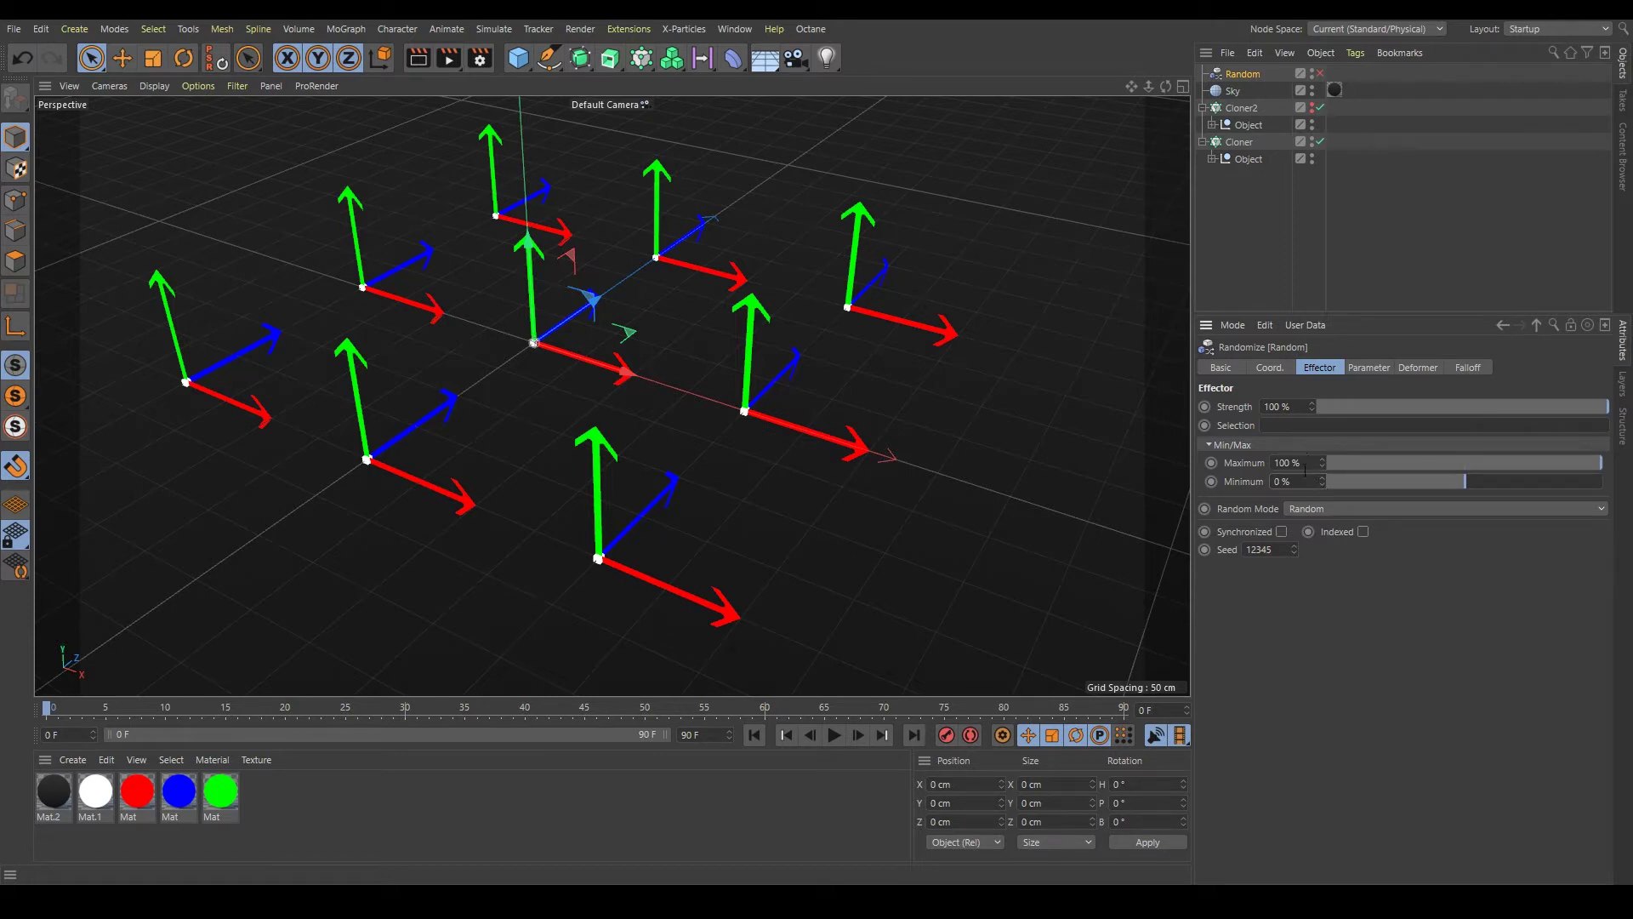
pyautogui.click(1366, 370)
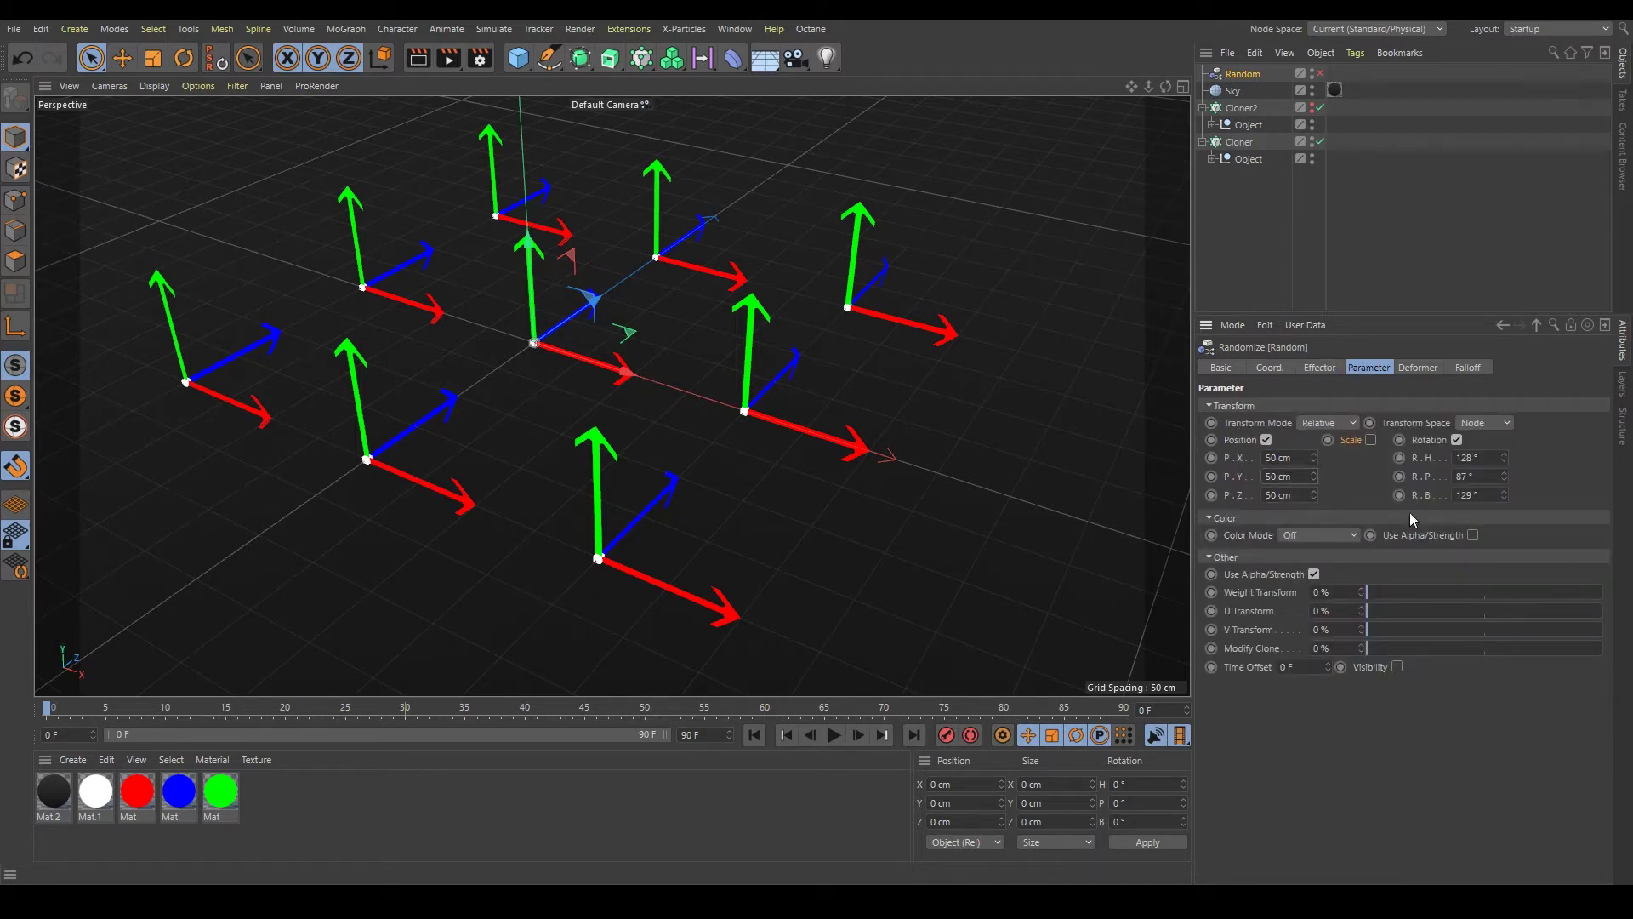
pyautogui.click(1489, 459)
pyautogui.click(1323, 370)
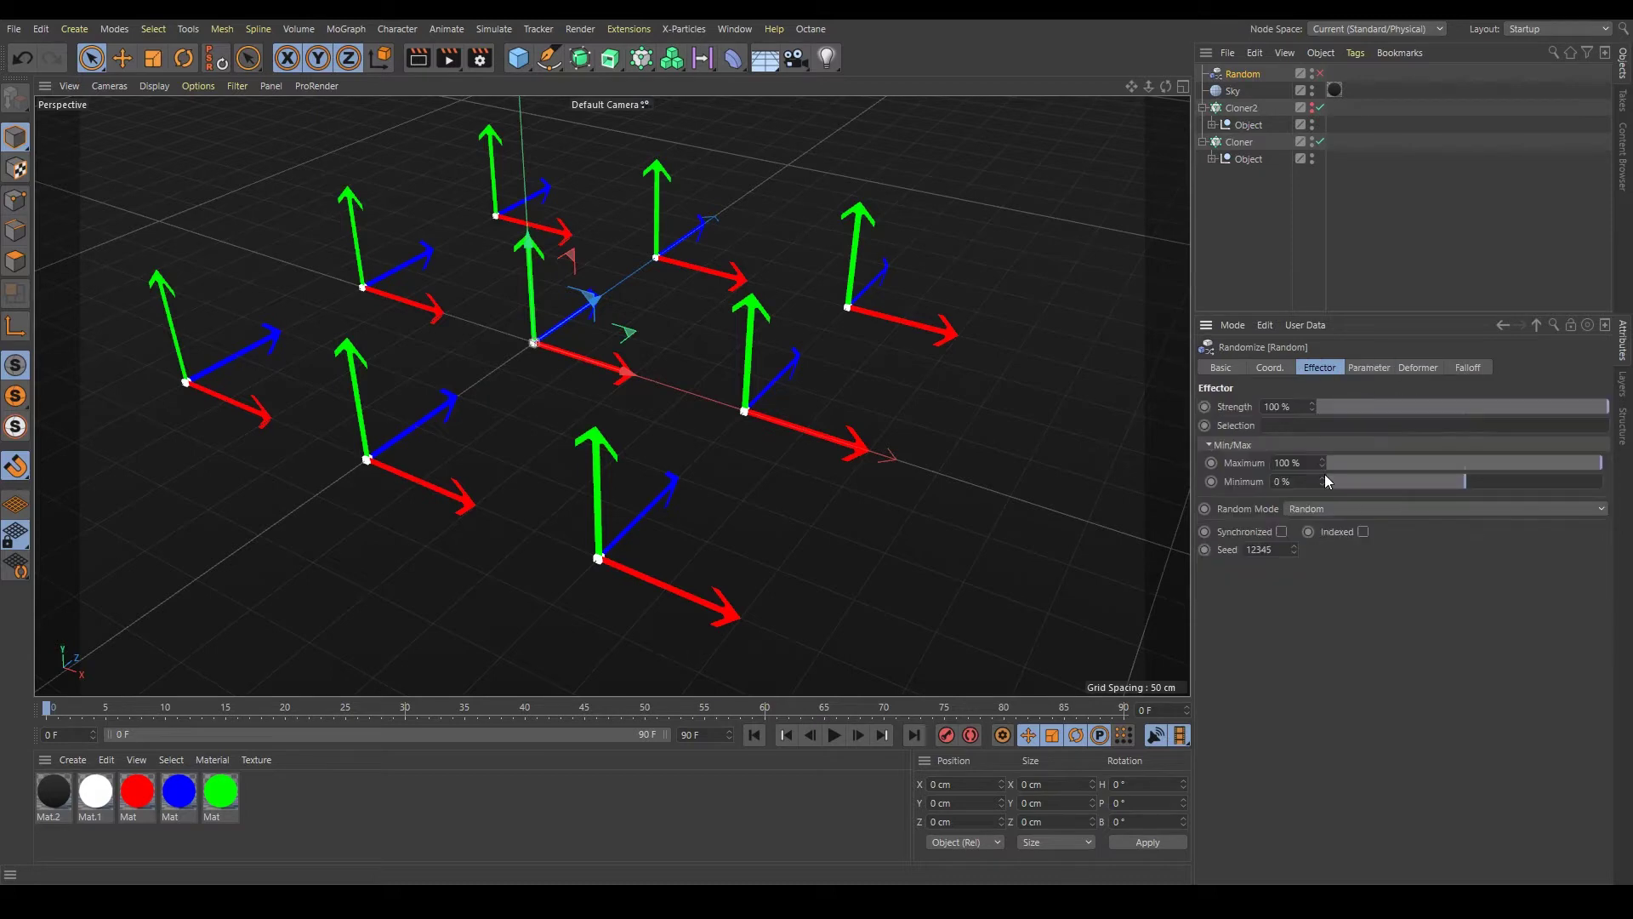
# Re-enable Random, experiment with Maximum and Minimum, then reset them to 100% and −100%
pyautogui.moveTo(1322, 461); pyautogui.dragTo(1324, 465)
pyautogui.click(1320, 74)
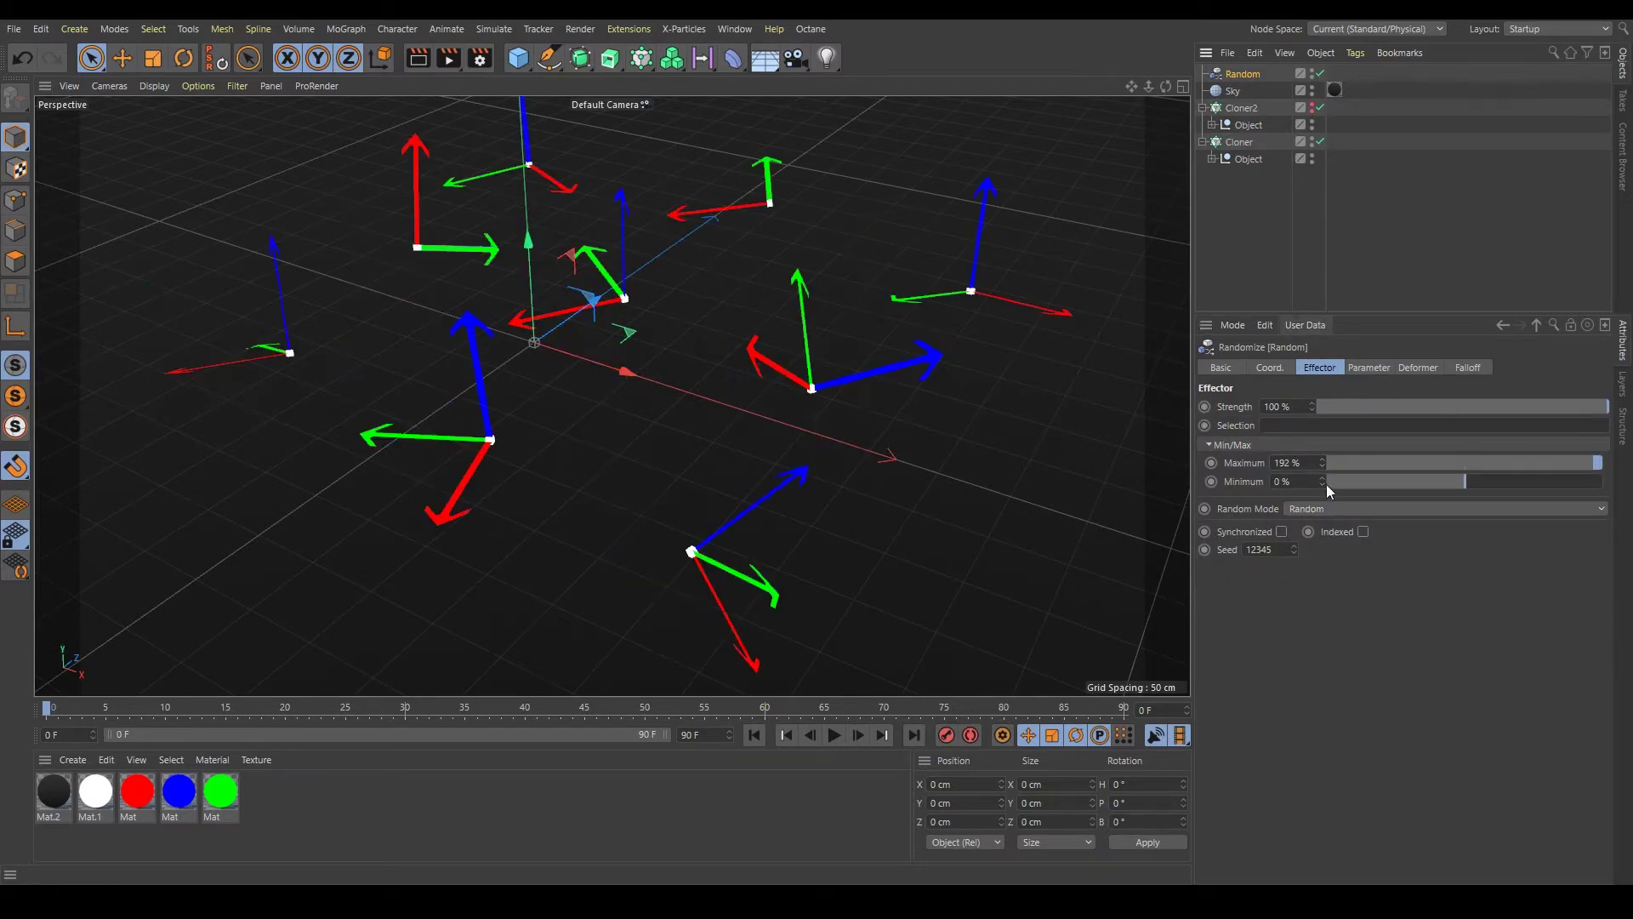
pyautogui.moveTo(1320, 461)
pyautogui.mouseDown()
pyautogui.moveTo(1321, 408)
pyautogui.moveTo(1320, 511)
pyautogui.mouseUp()
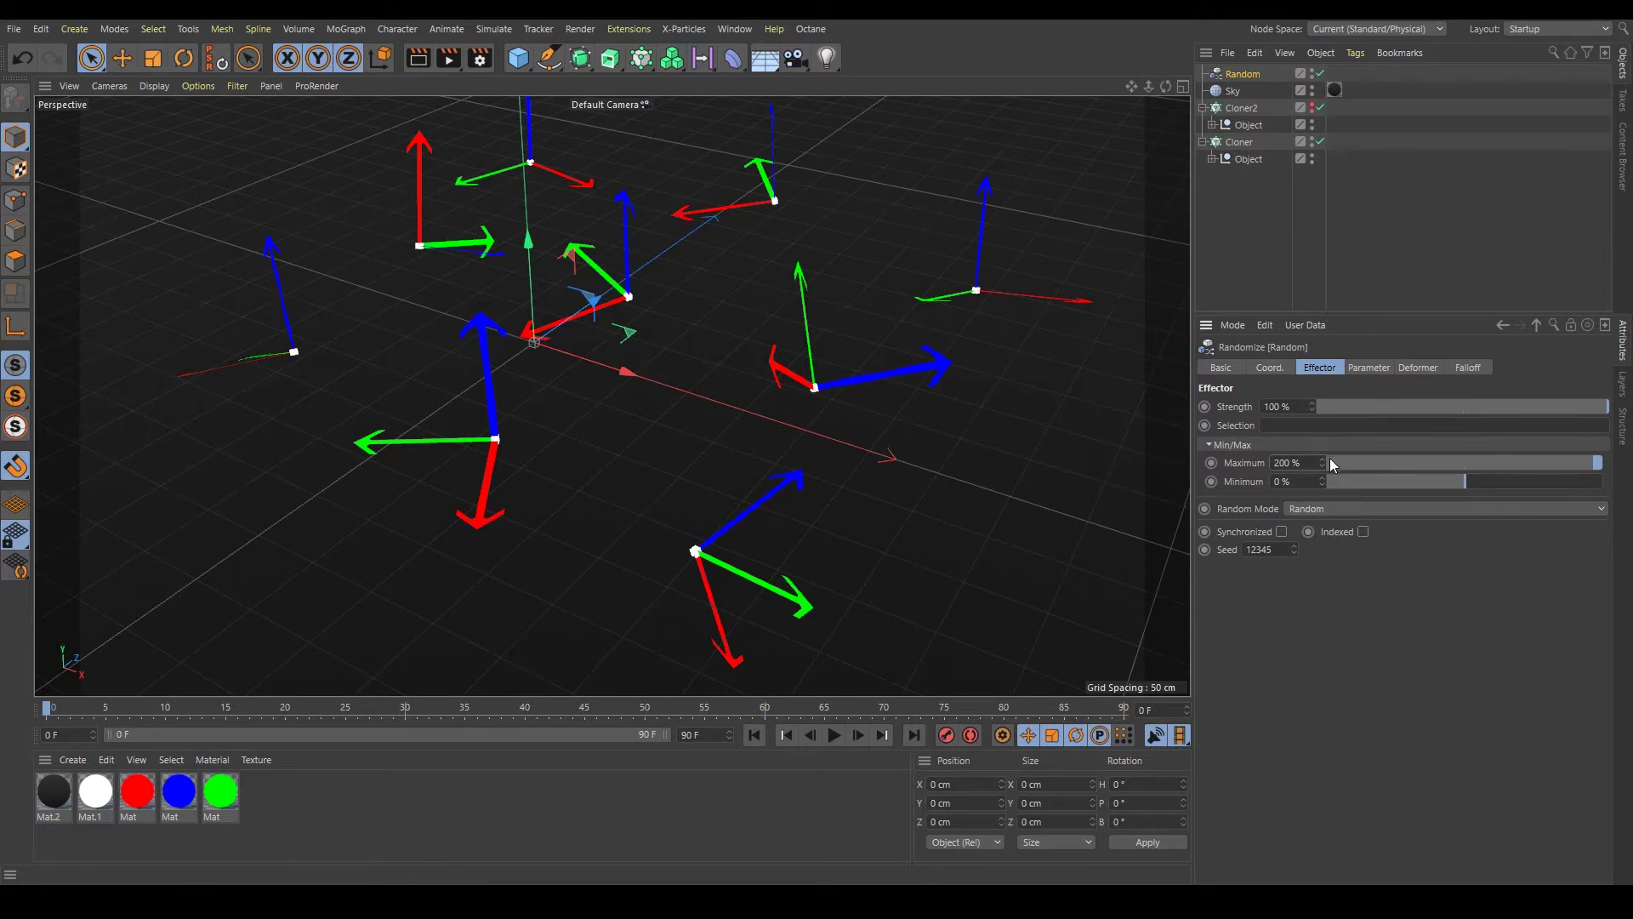
pyautogui.moveTo(1322, 462); pyautogui.dragTo(1322, 552)
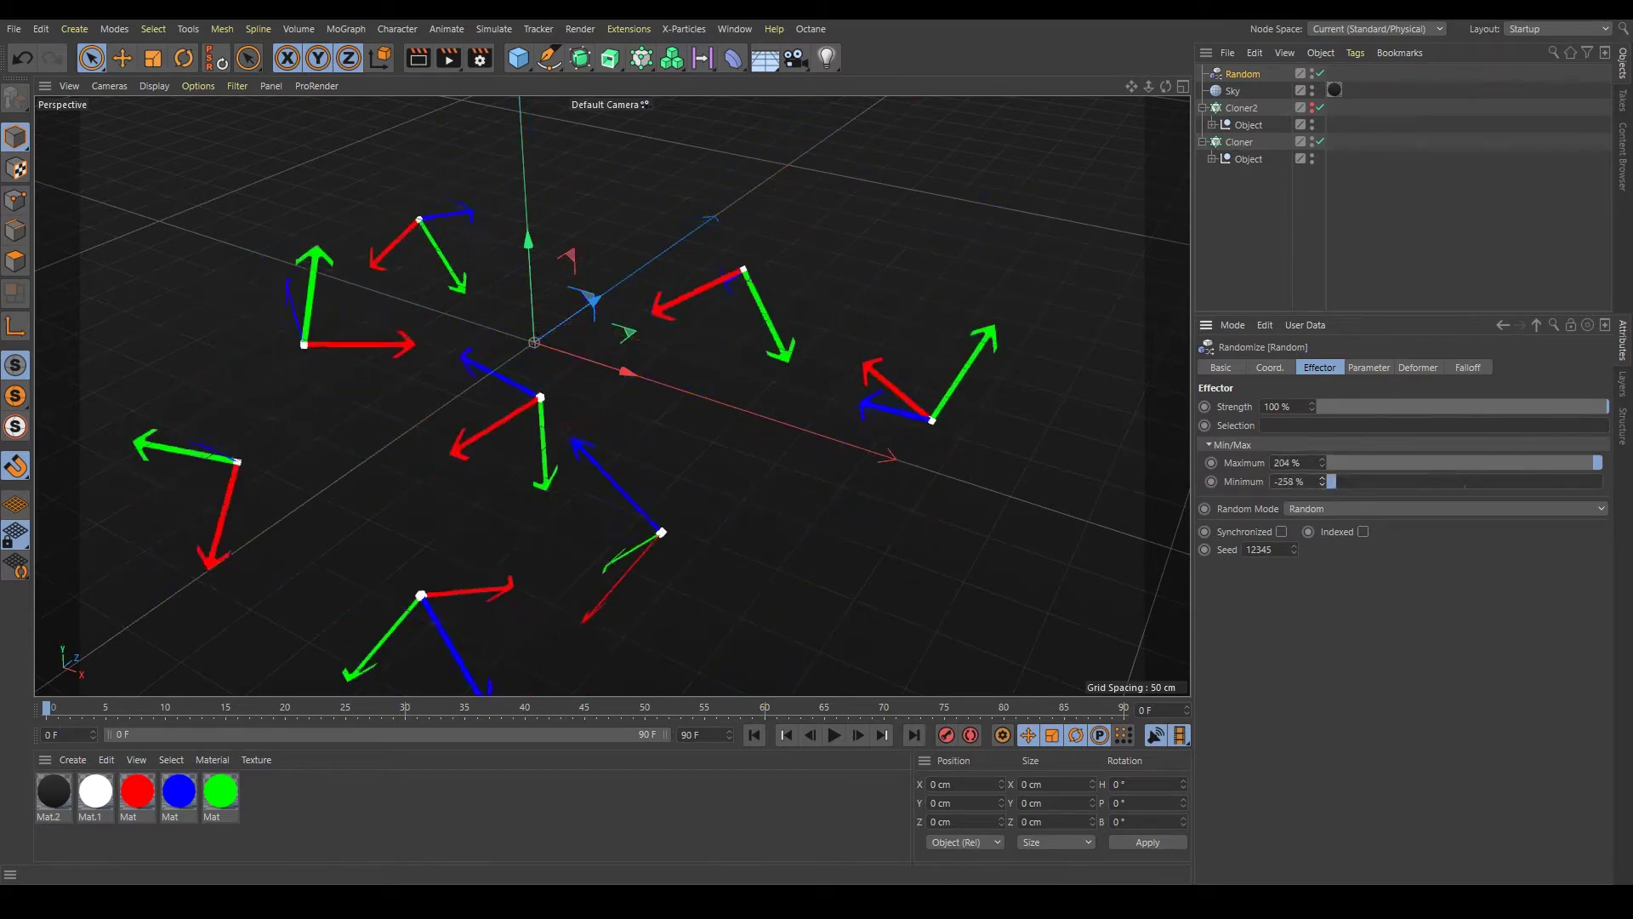
pyautogui.moveTo(1322, 482); pyautogui.dragTo(1337, 437)
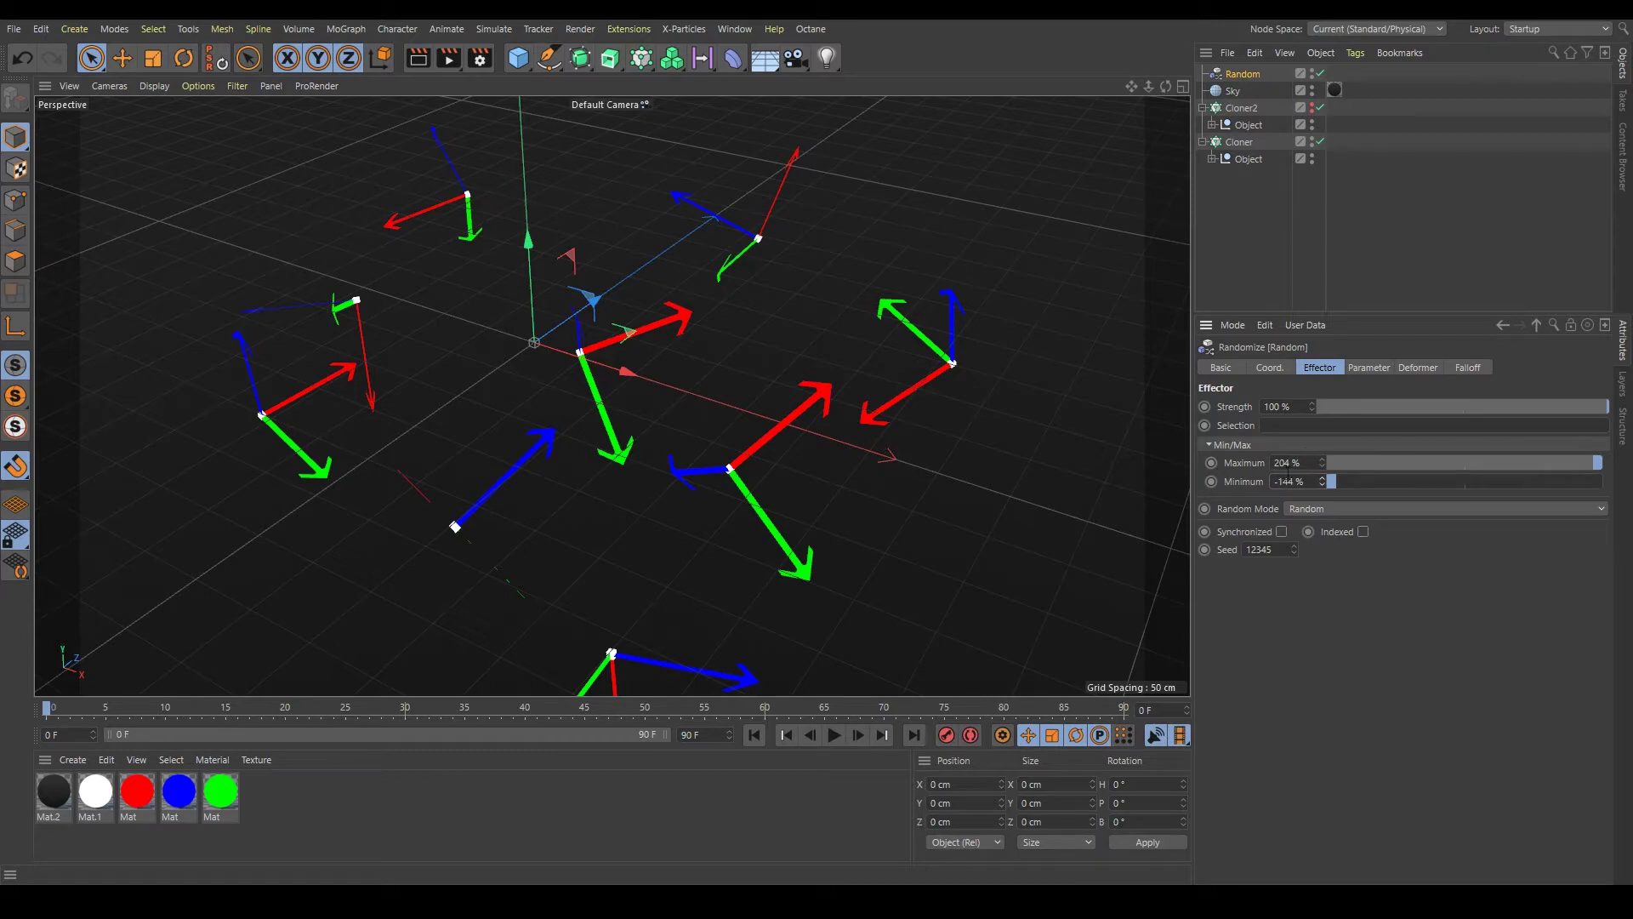
pyautogui.moveTo(1585, 462); pyautogui.dragTo(1602, 461)
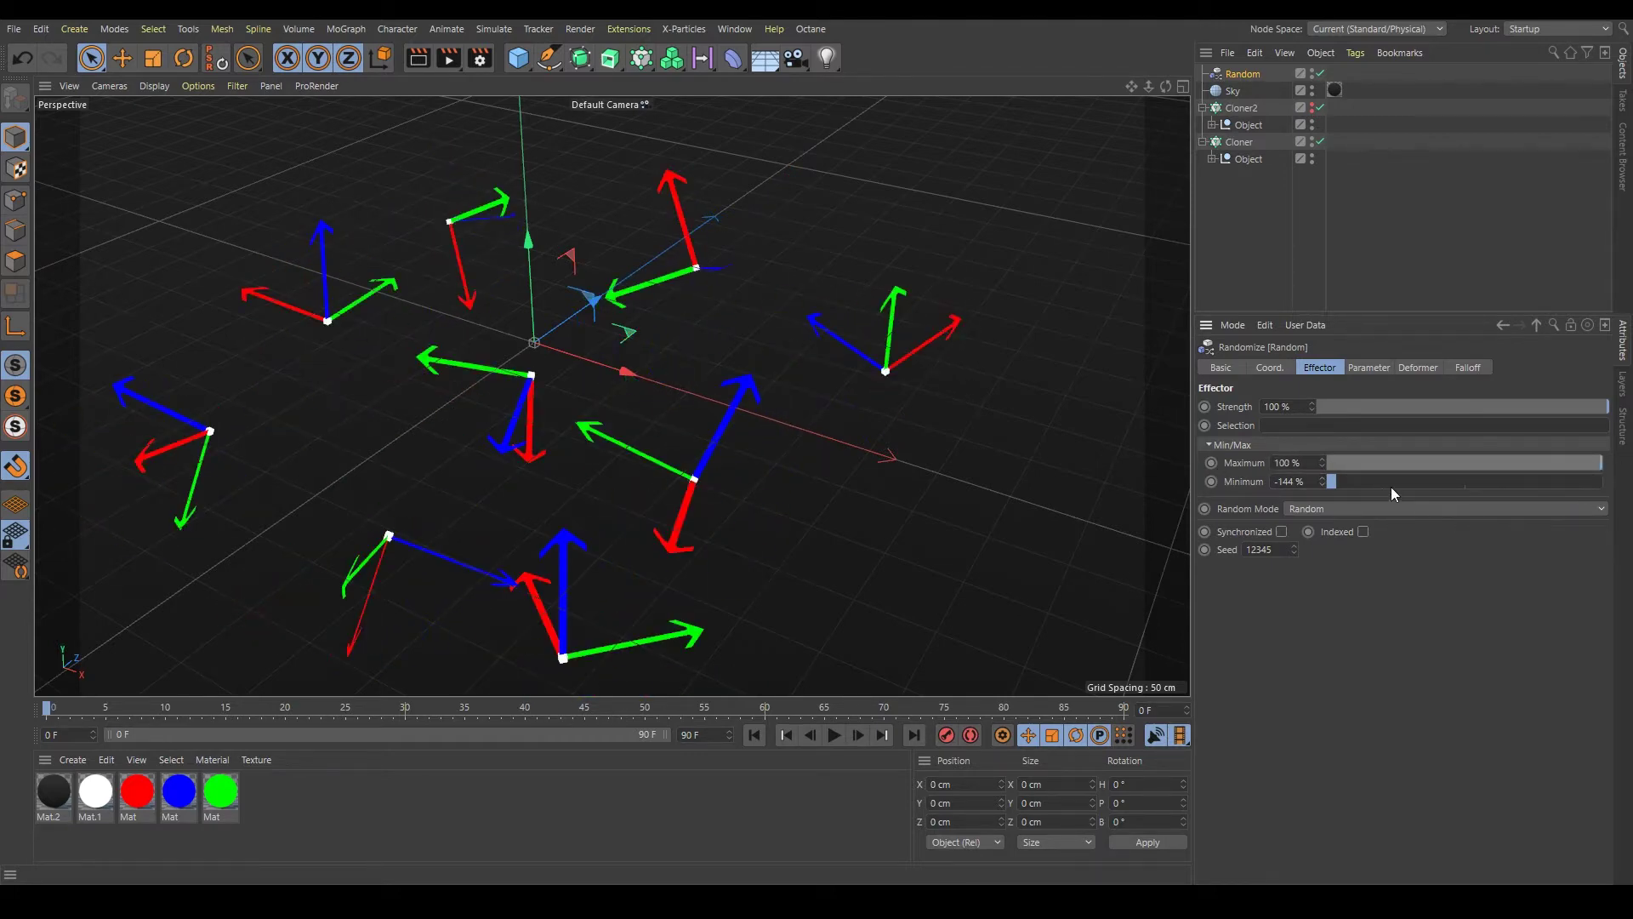
pyautogui.moveTo(1391, 487); pyautogui.dragTo(1273, 501)
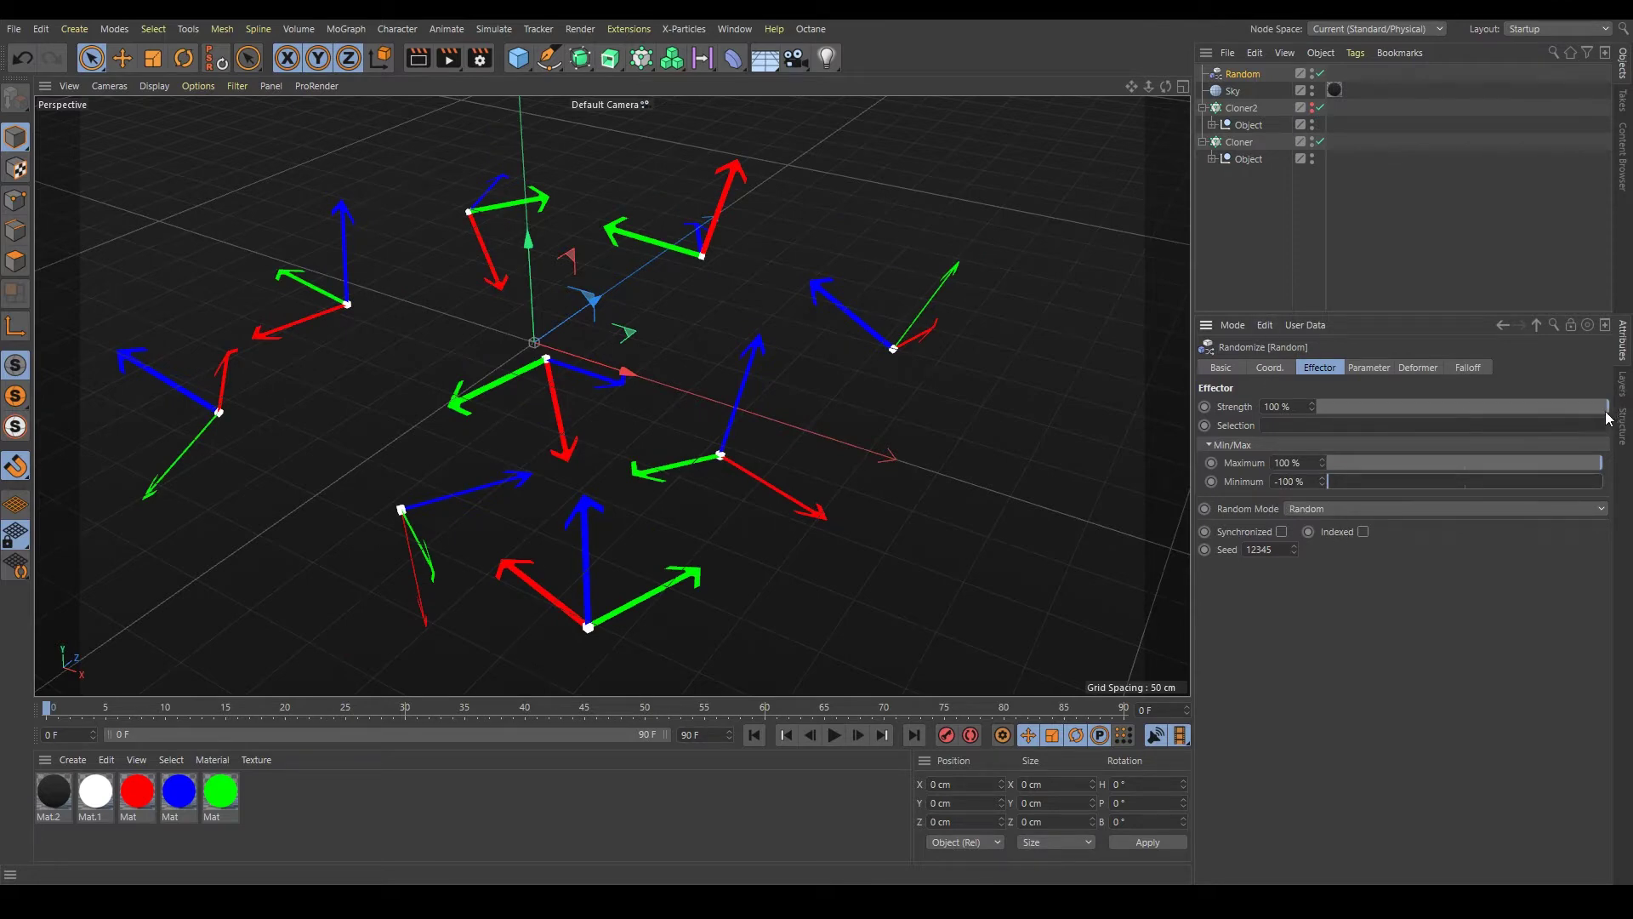
pyautogui.moveTo(1607, 409)
pyautogui.mouseDown()
pyautogui.moveTo(1289, 409)
pyautogui.moveTo(1612, 393)
pyautogui.mouseUp()
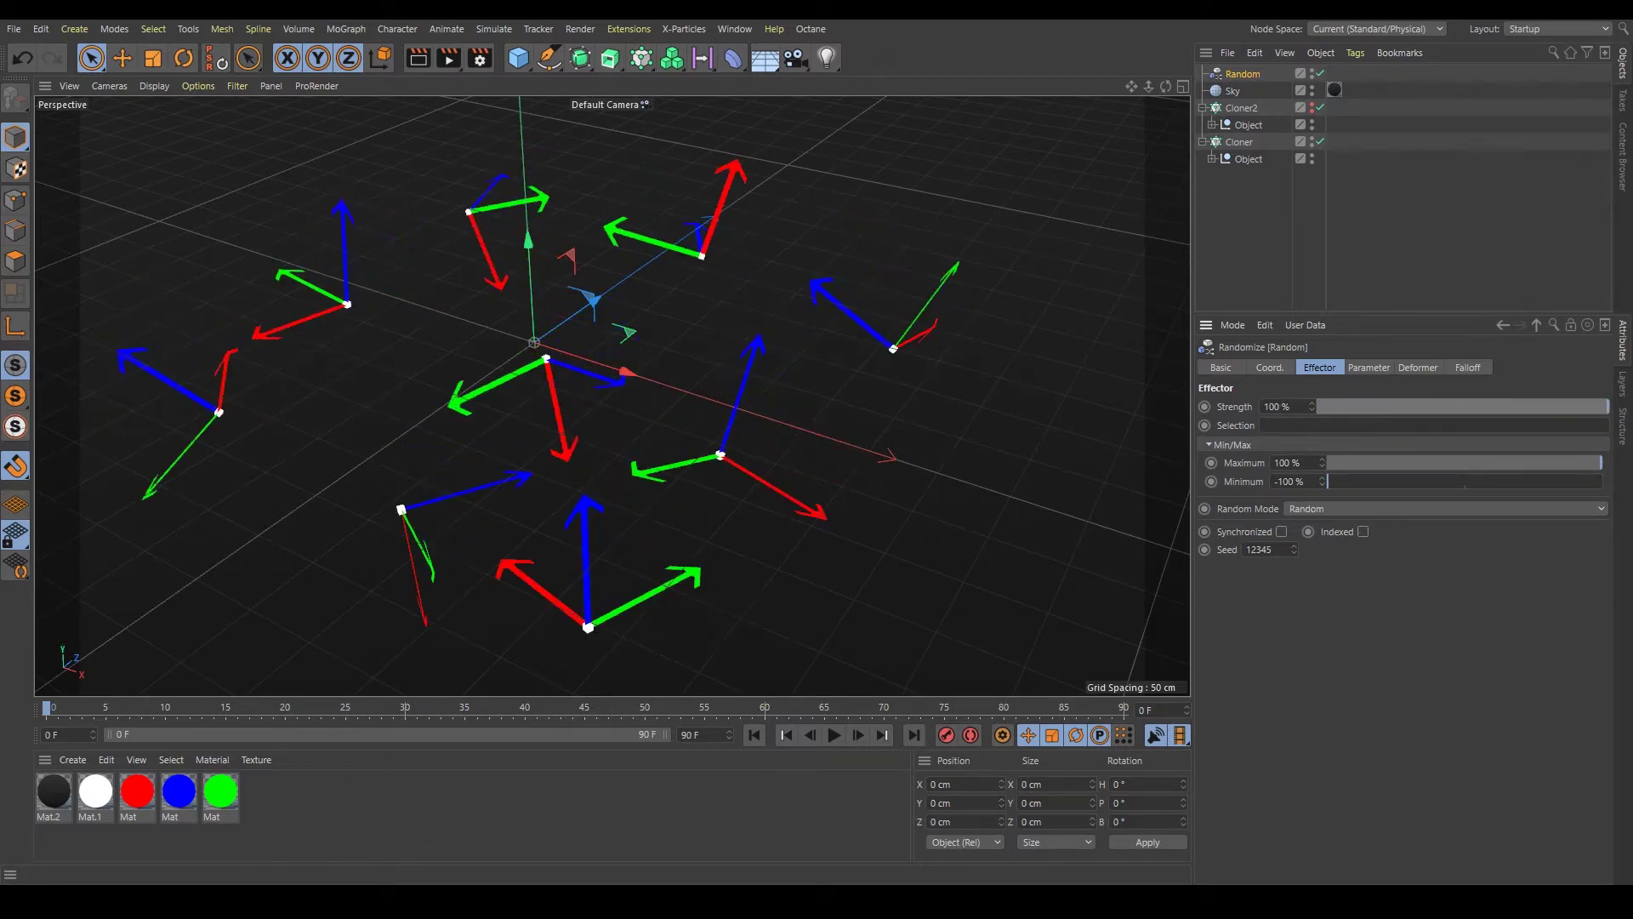
# Vary Random's weight in the Cloner's Effectors list, ending back at 100%
pyautogui.click(1240, 142)
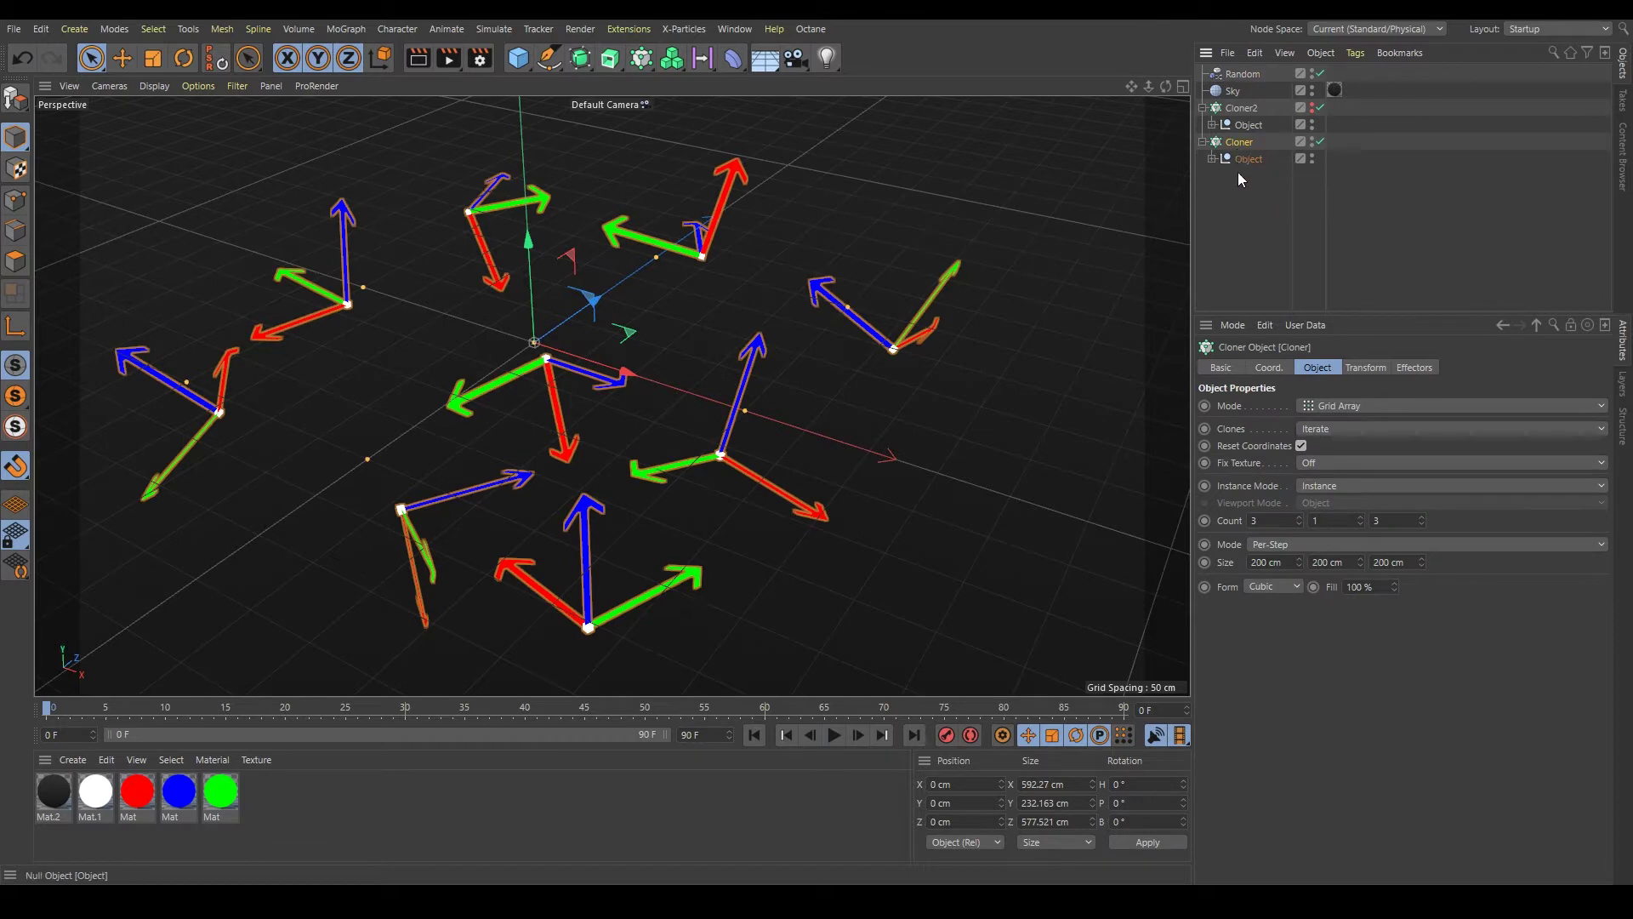
pyautogui.click(1432, 364)
pyautogui.moveTo(1596, 653)
pyautogui.mouseDown()
pyautogui.moveTo(1311, 651)
pyautogui.moveTo(1380, 659)
pyautogui.mouseUp()
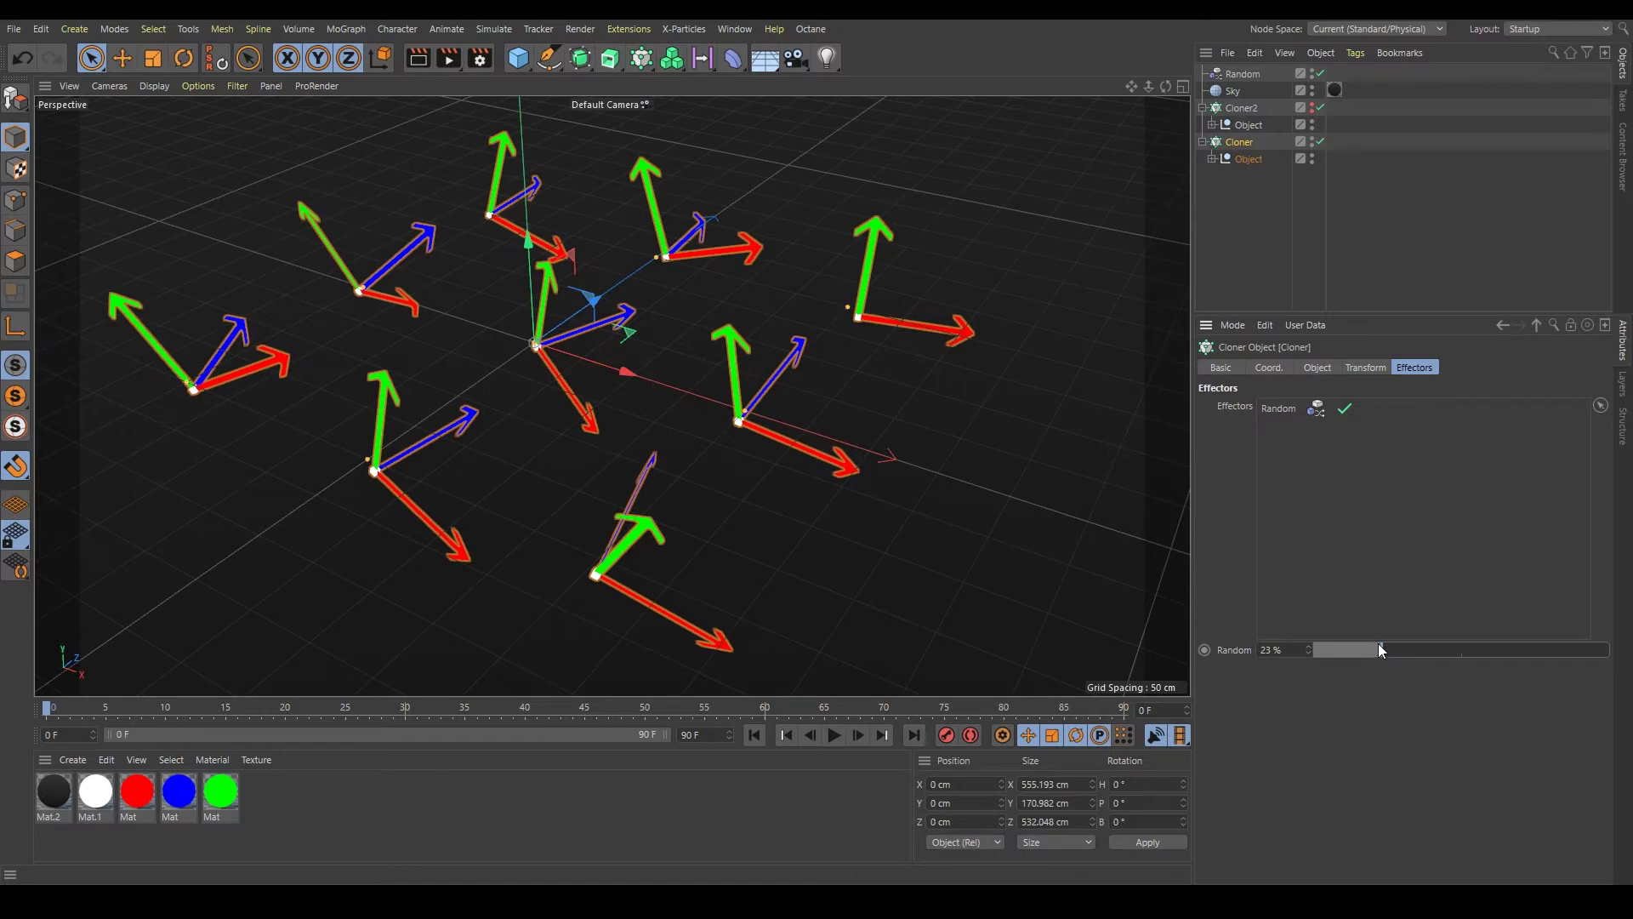
pyautogui.moveTo(1371, 646)
pyautogui.mouseDown()
pyautogui.moveTo(1319, 642)
pyautogui.moveTo(1473, 638)
pyautogui.moveTo(1622, 662)
pyautogui.moveTo(1360, 669)
pyautogui.moveTo(1618, 664)
pyautogui.mouseUp()
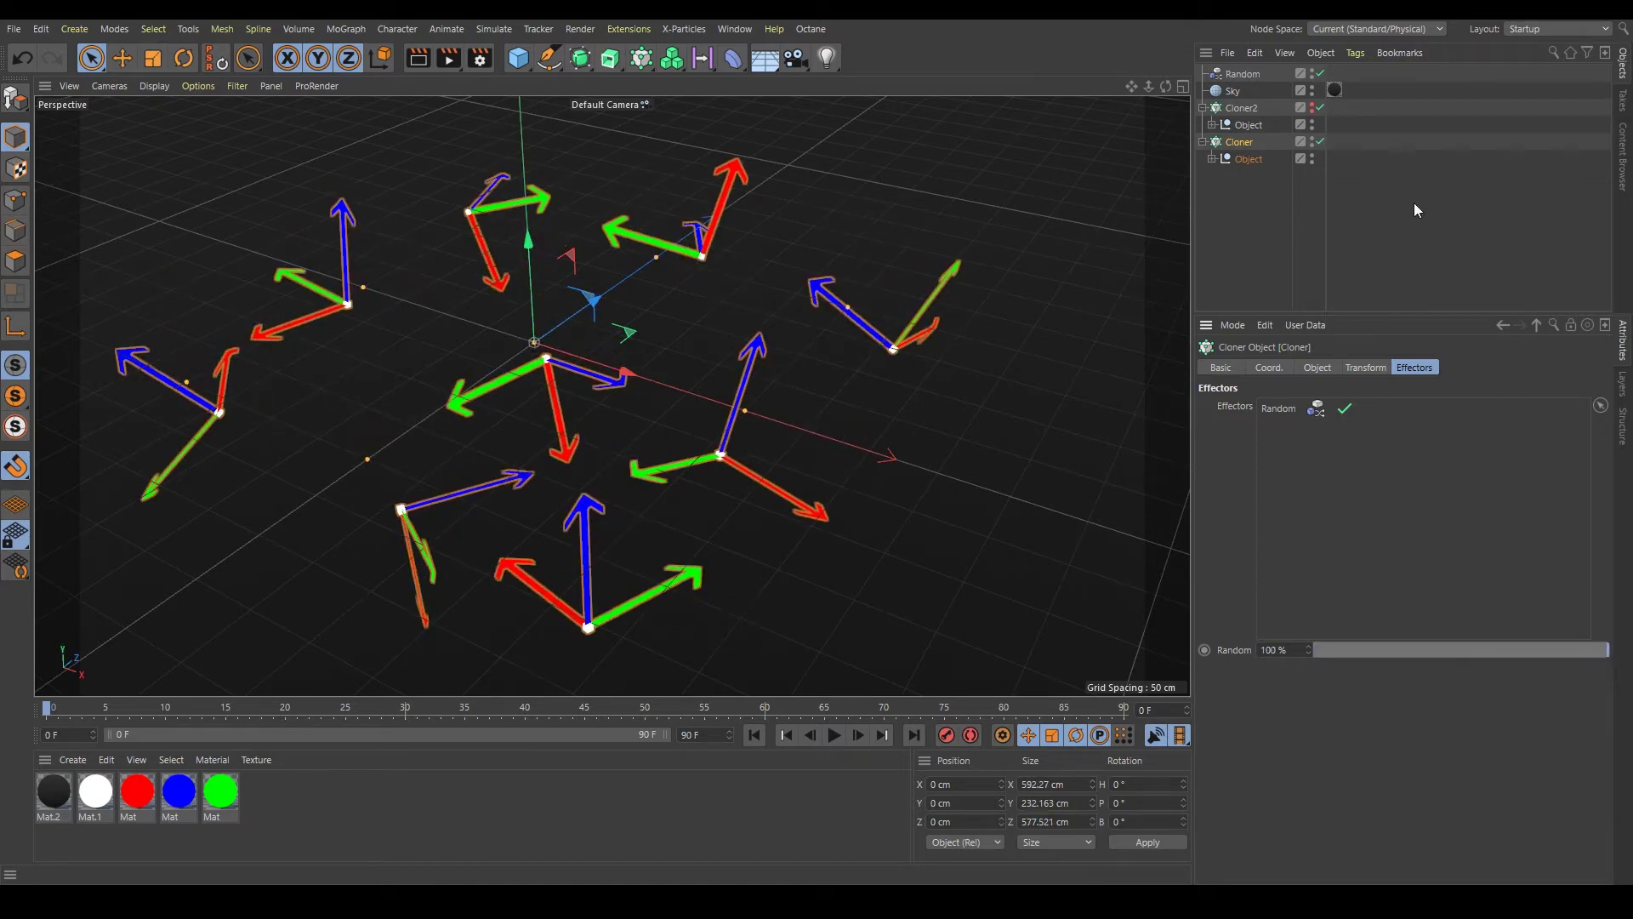
# Review Random's Minimum/Maximum settings, then show its position and rotation parameters
pyautogui.click(1254, 73)
pyautogui.click(1337, 372)
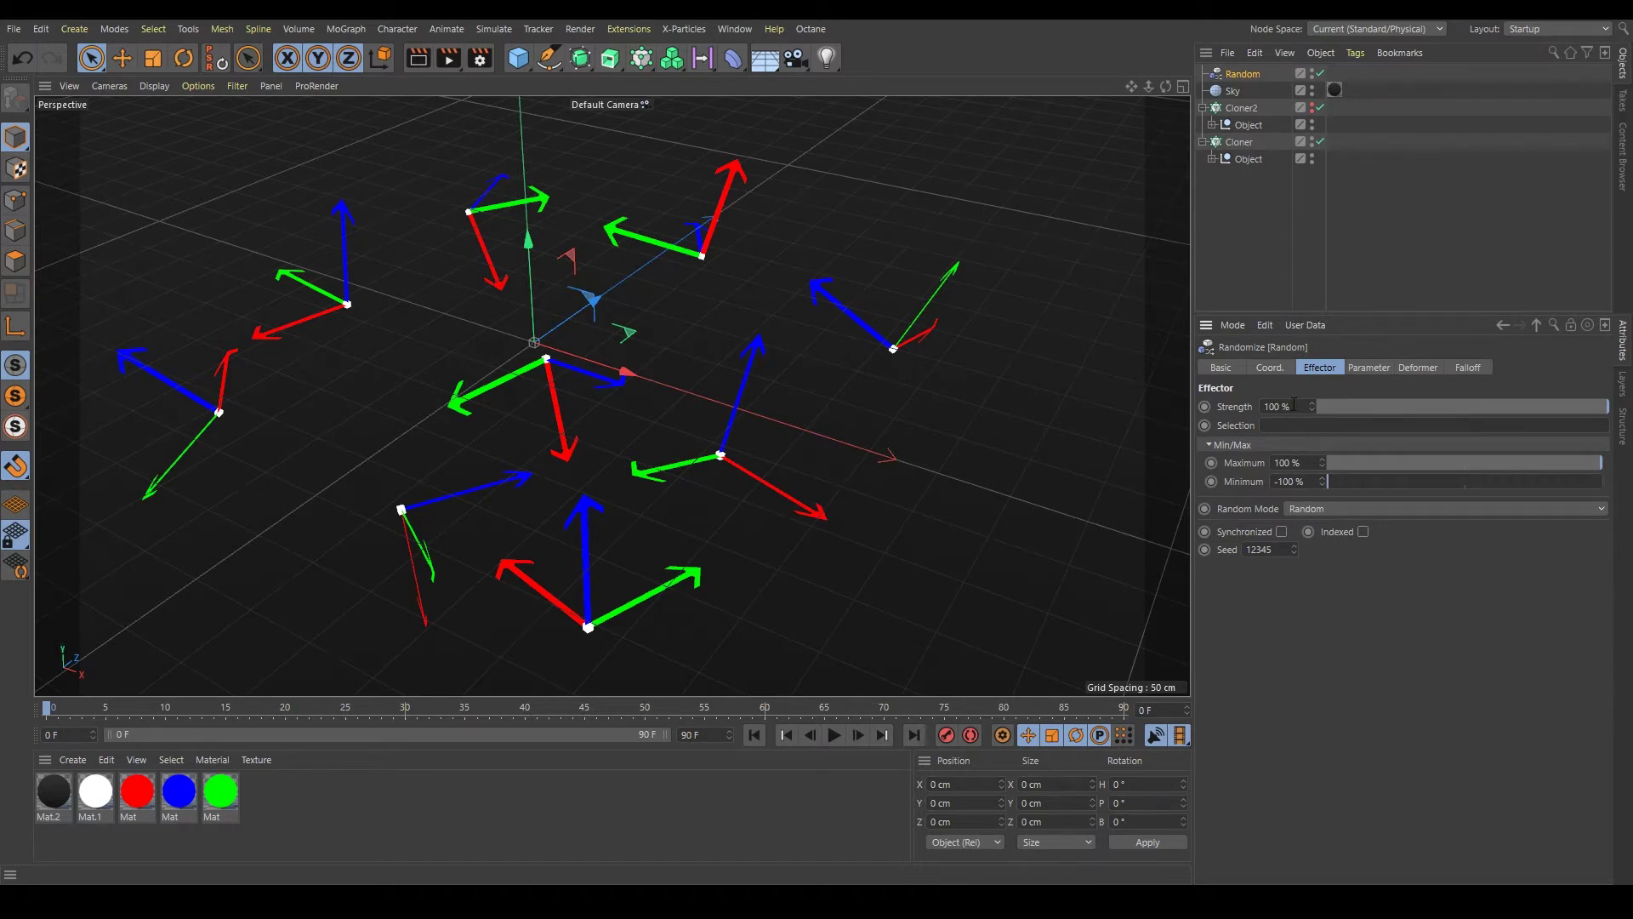
pyautogui.click(1299, 463)
pyautogui.click(1314, 460)
pyautogui.click(1358, 373)
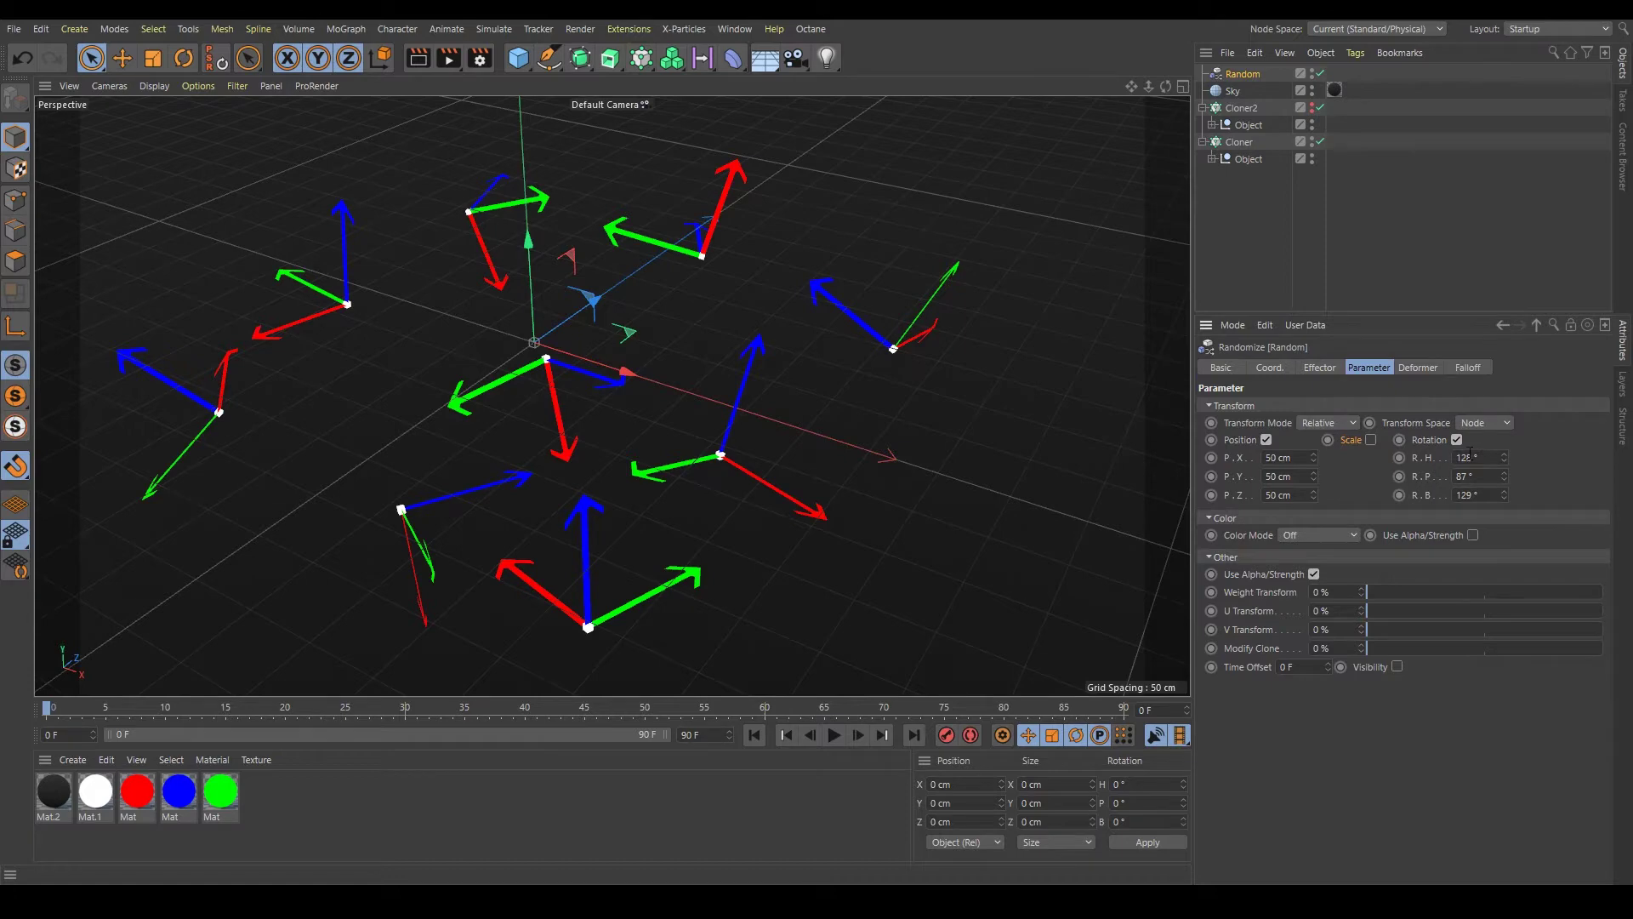
# Switch to MoGraph2.c4d, move Obj_Ani out of the Cloner and hide it in viewport and render
pyautogui.click(735, 29)
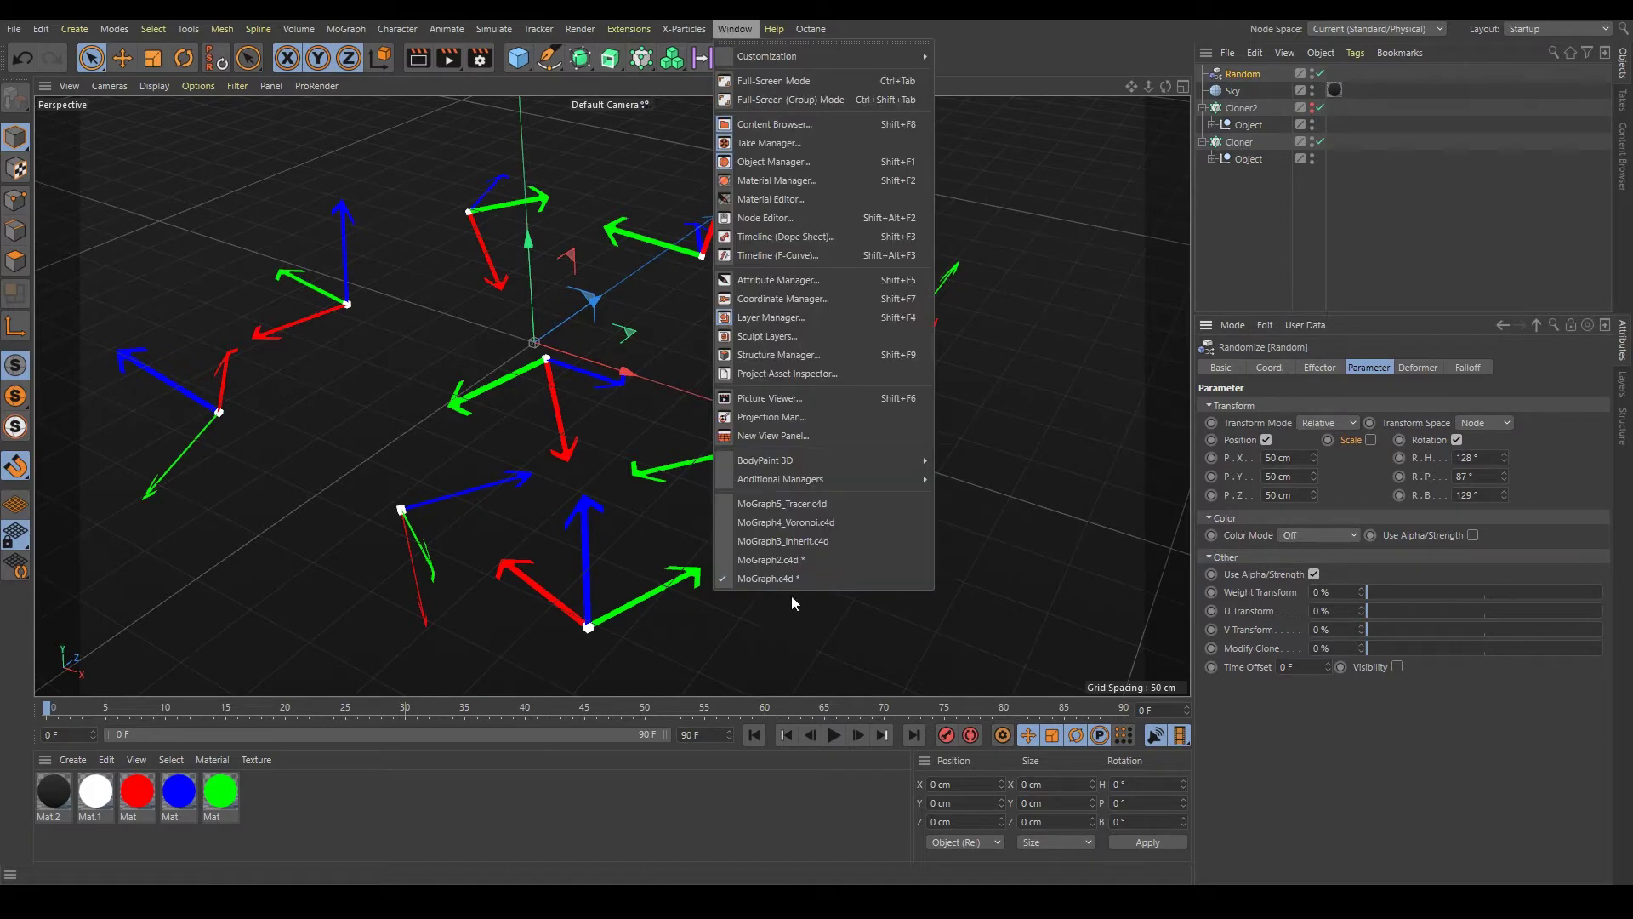
pyautogui.click(783, 561)
pyautogui.click(1327, 153)
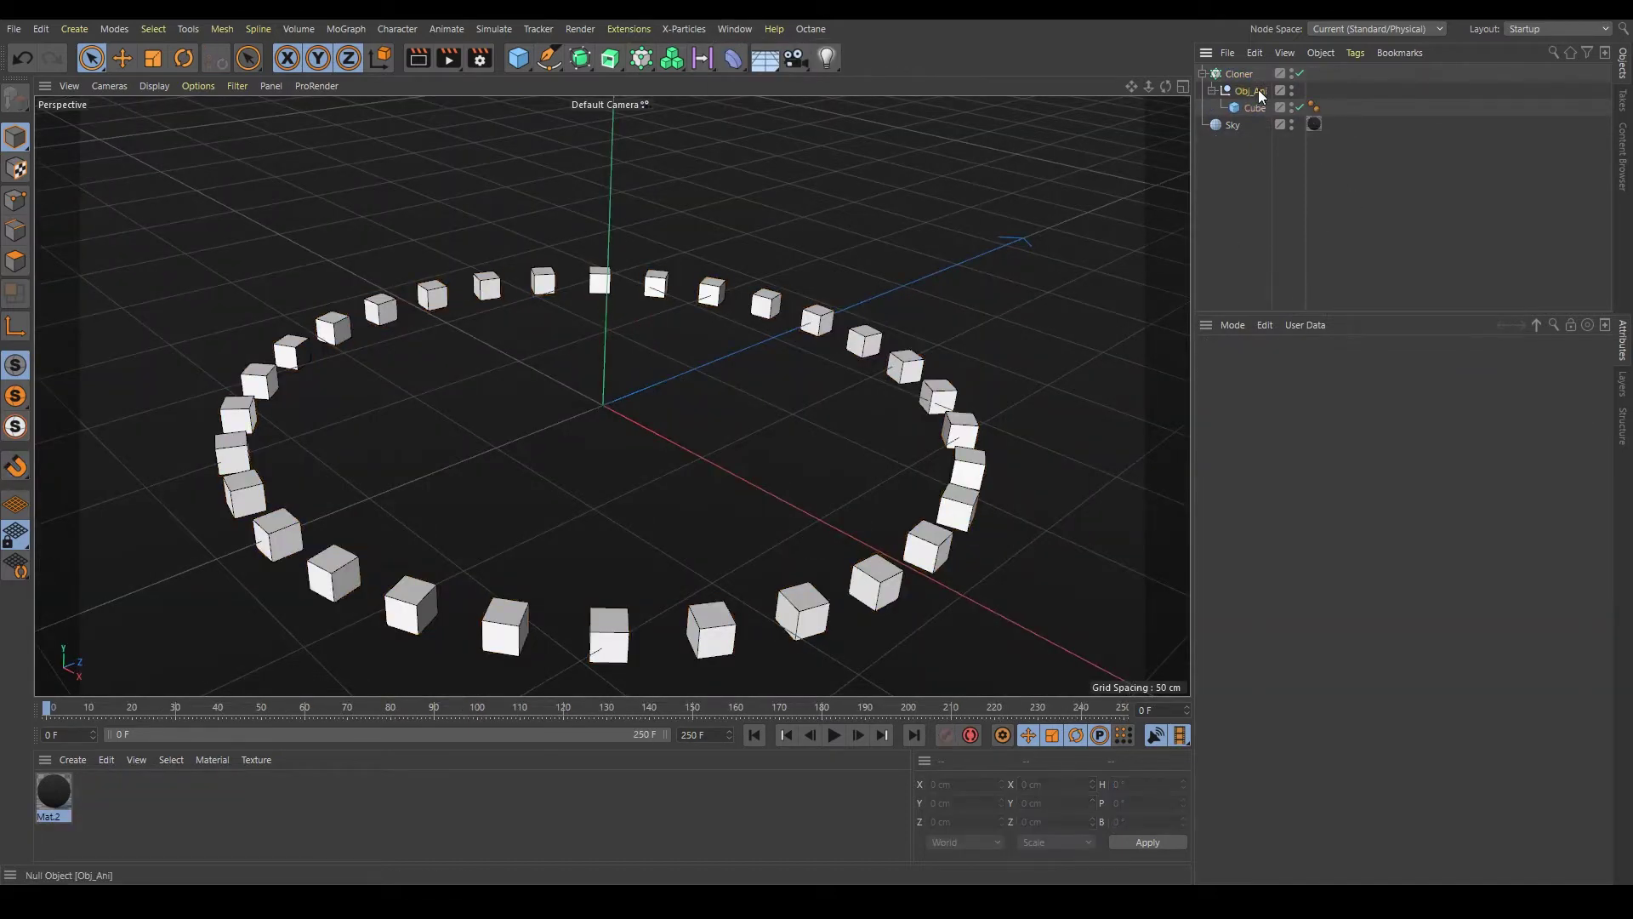
pyautogui.moveTo(1258, 89); pyautogui.dragTo(1252, 187)
pyautogui.keyDown('ctrl'); pyautogui.click(1282, 107); pyautogui.keyUp('ctrl')
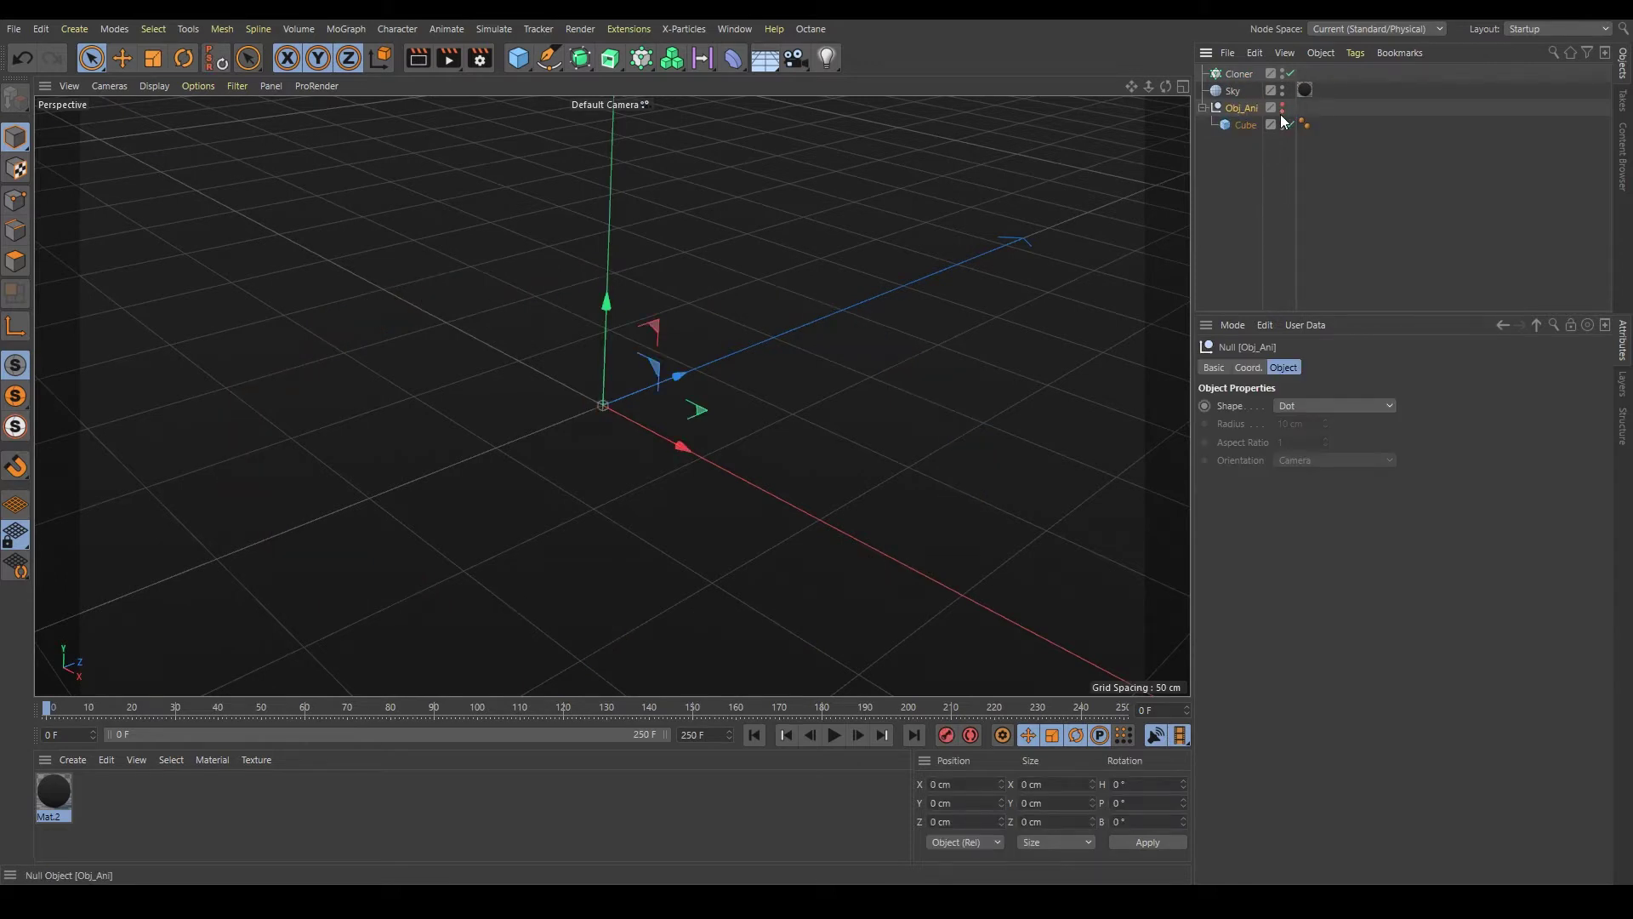
pyautogui.click(645, 104)
# Add a cube sized 50 cm in X and 100 cm in Y and nest it under the Cloner
pyautogui.moveTo(519, 58); pyautogui.dragTo(674, 84)
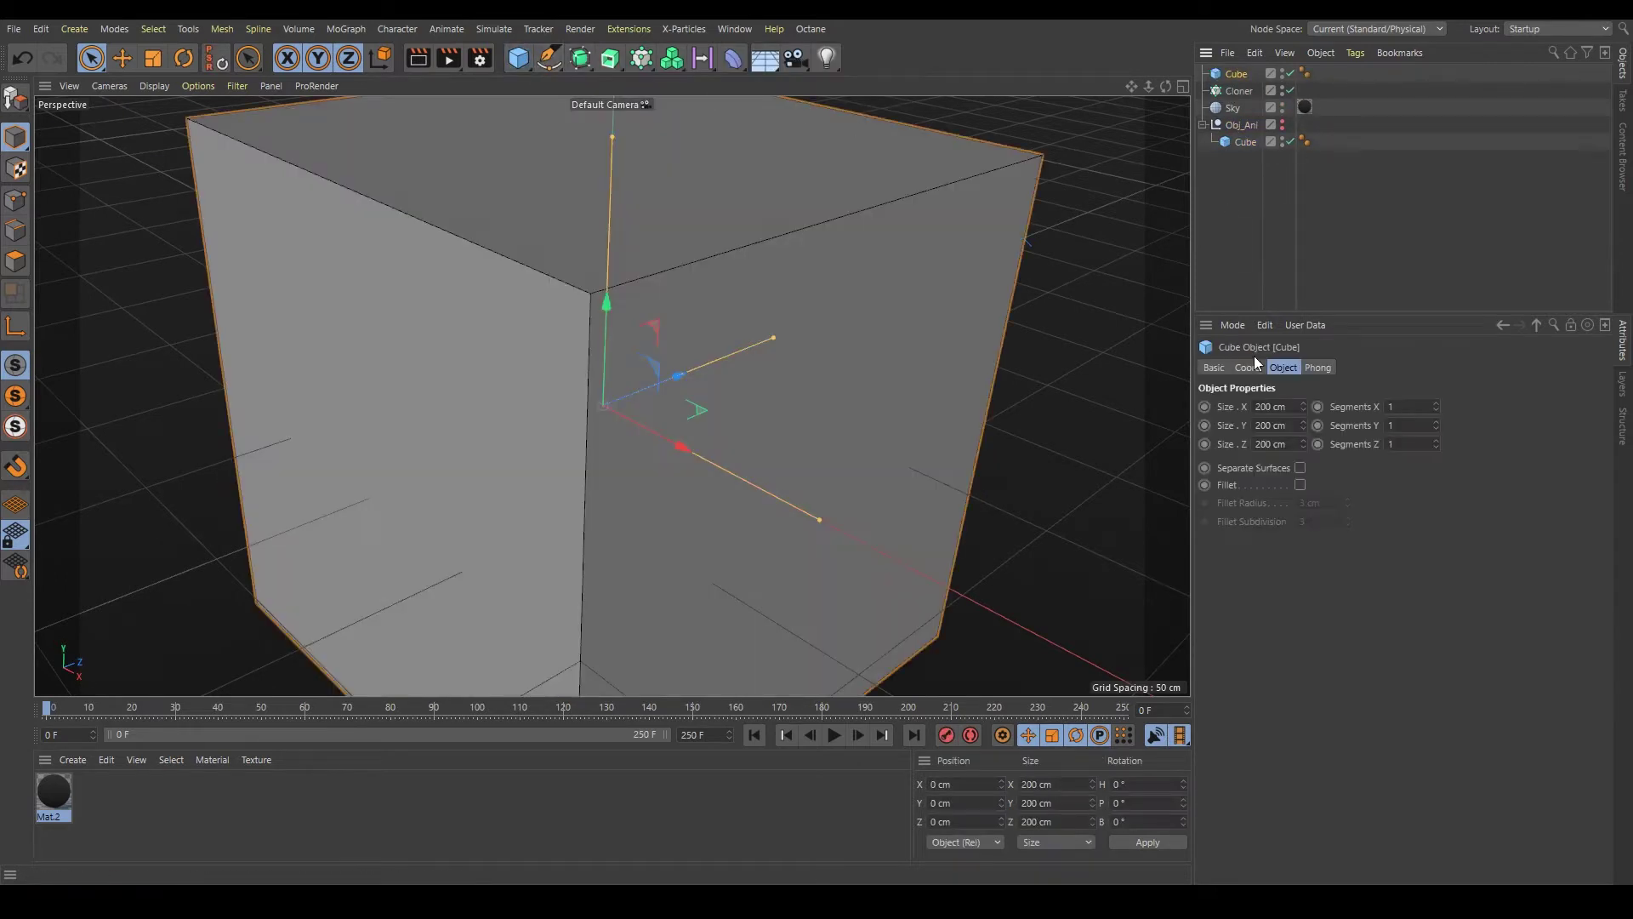
pyautogui.moveTo(1294, 407); pyautogui.dragTo(1256, 407)
pyautogui.write('50')
pyautogui.press('Tab')
pyautogui.write('100')
pyautogui.click(1436, 160)
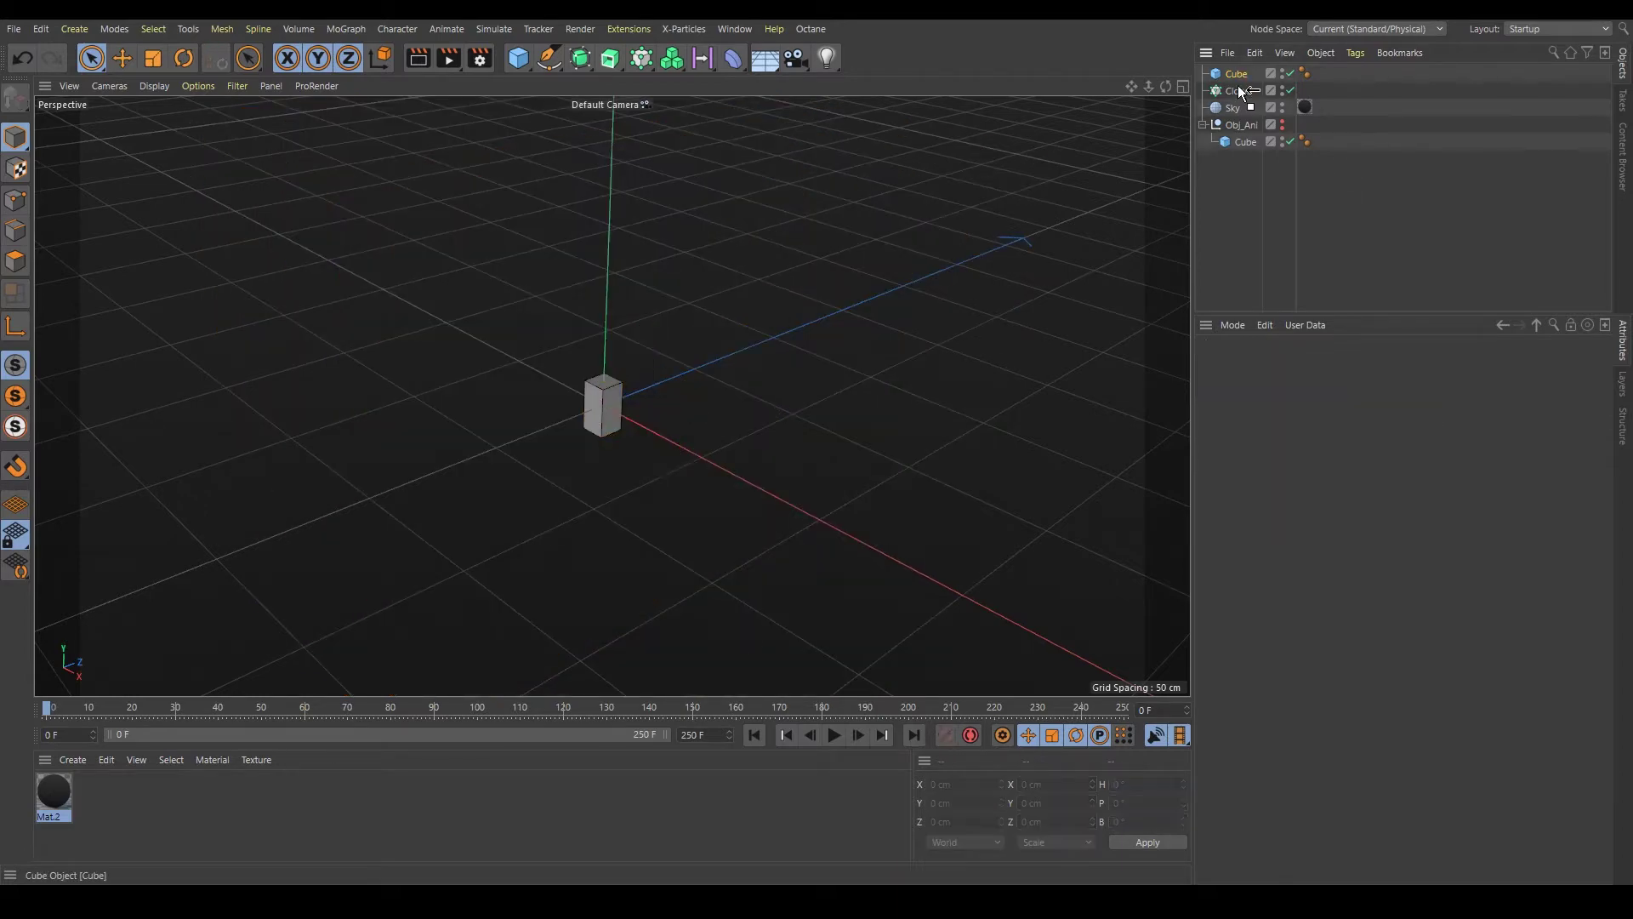
pyautogui.moveTo(1236, 74); pyautogui.dragTo(1232, 88)
pyautogui.click(1316, 367)
# Switch the Cloner to Grid Array mode, making a 20 × 1 × 20 grid spaced 15 cm
pyautogui.click(1327, 406)
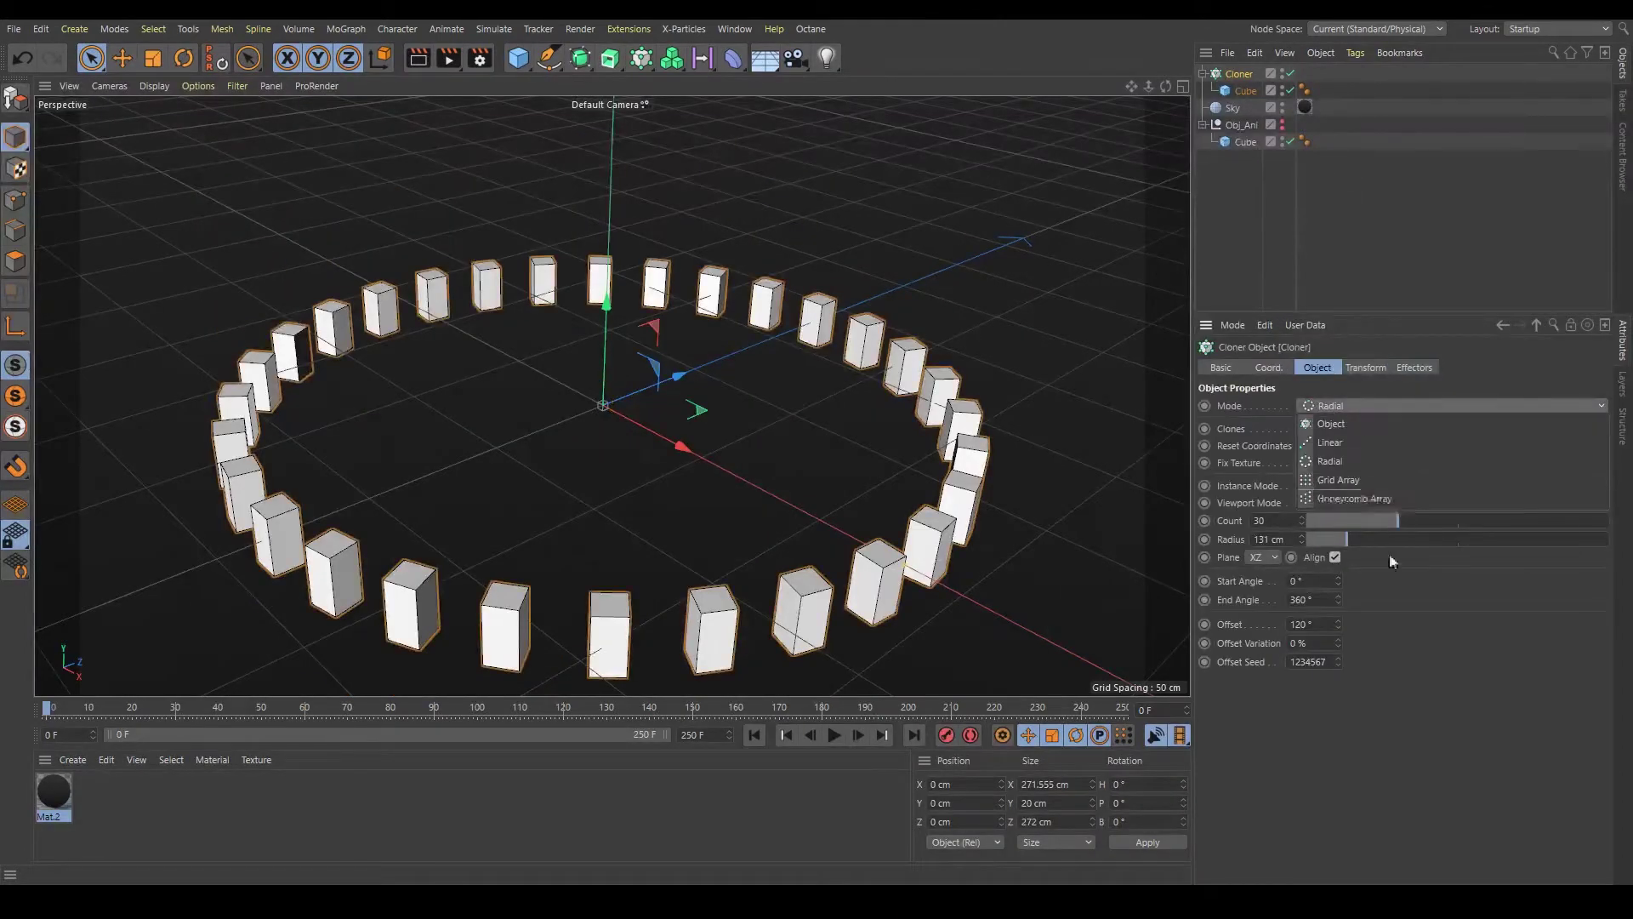
pyautogui.click(1365, 478)
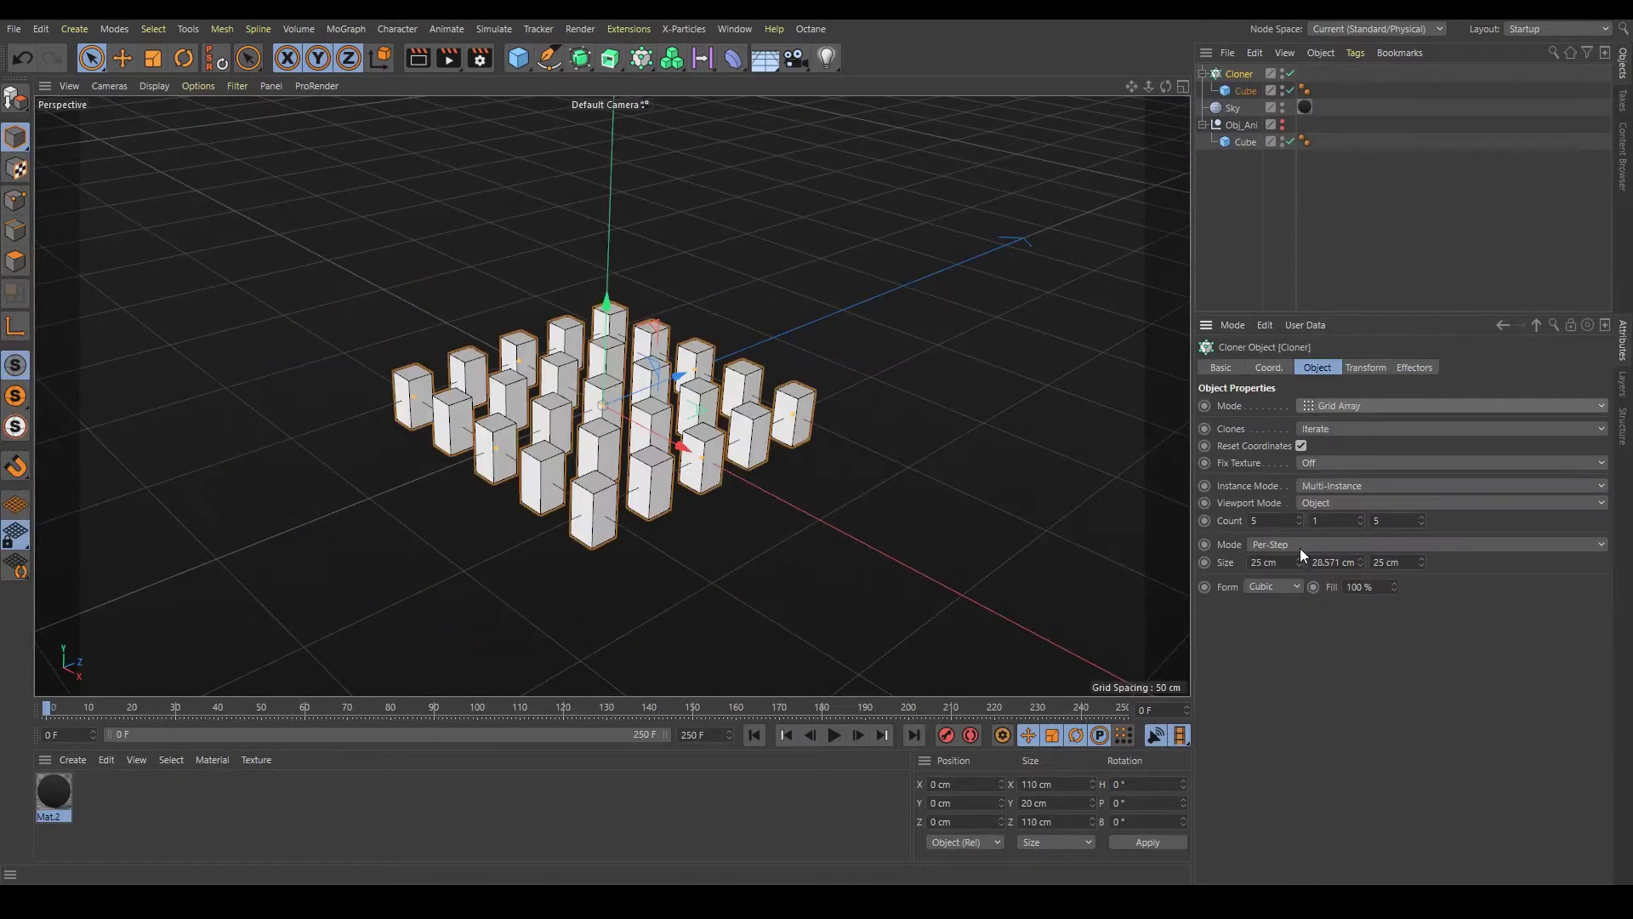
pyautogui.moveTo(1299, 560); pyautogui.dragTo(1295, 553)
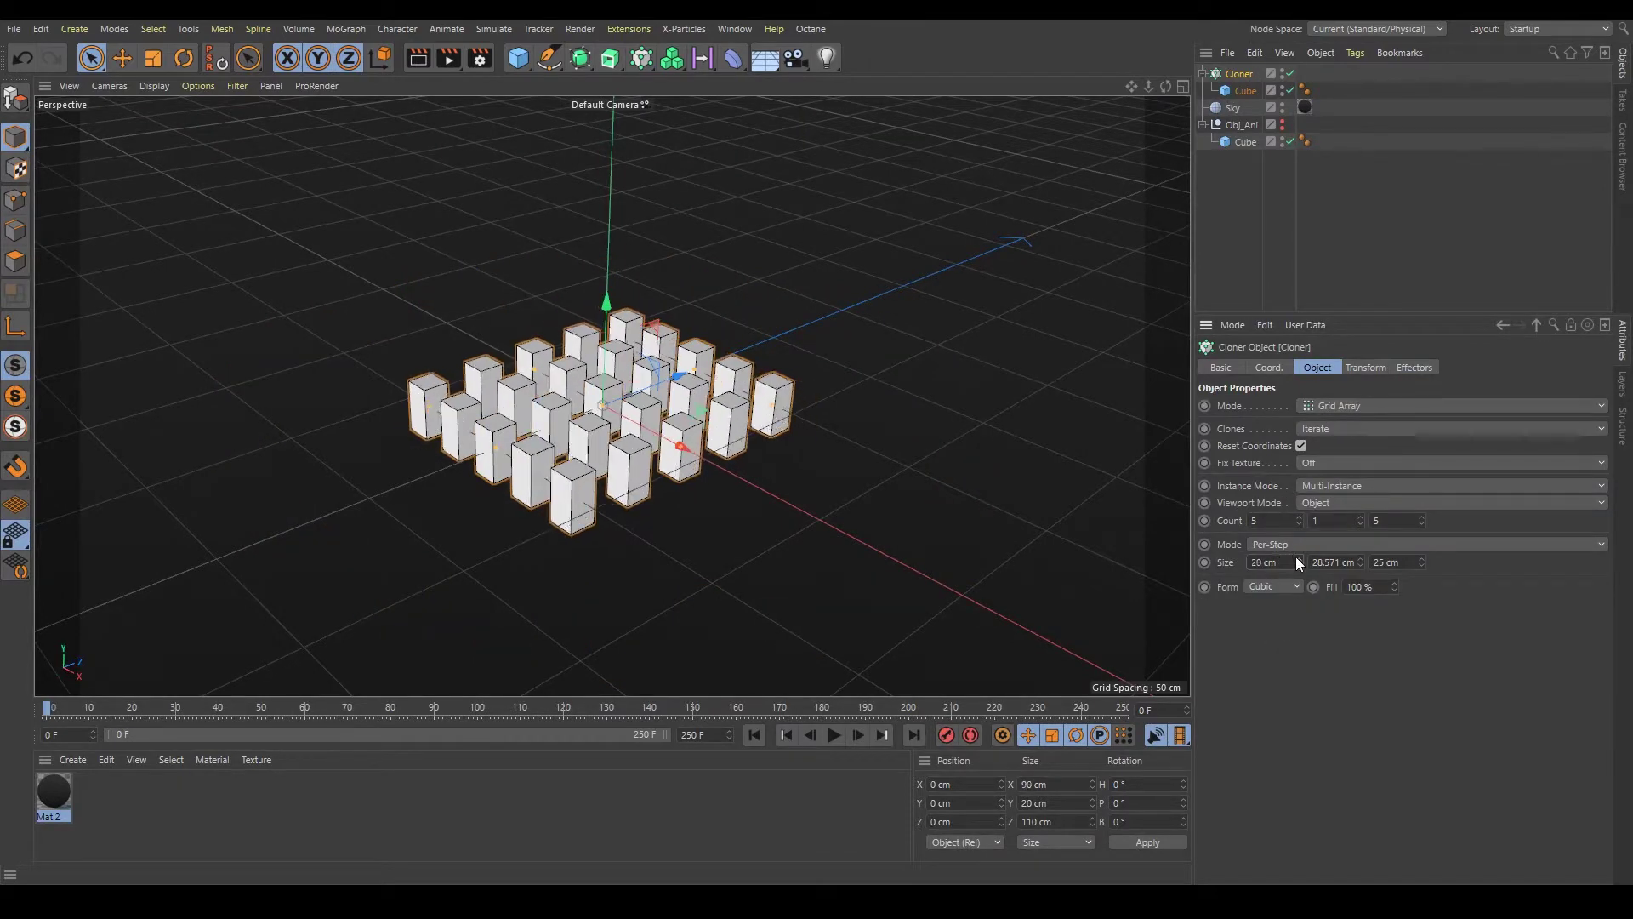
pyautogui.doubleClick(1267, 520)
pyautogui.write('10')
pyautogui.press('Return')
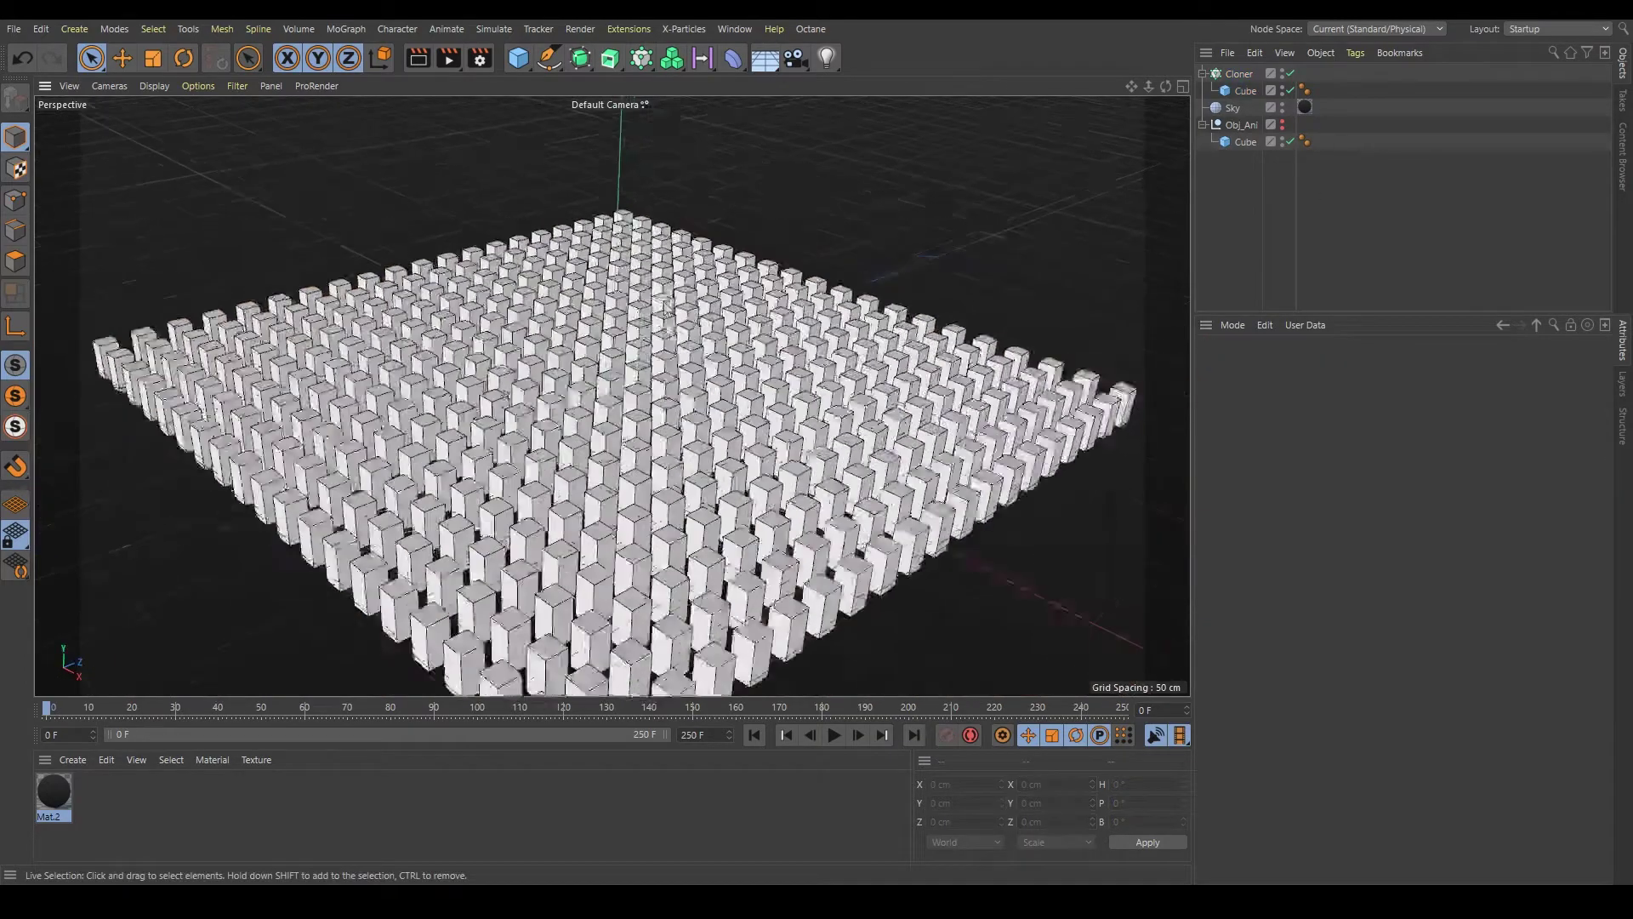
pyautogui.click(1239, 74)
pyautogui.write('15')
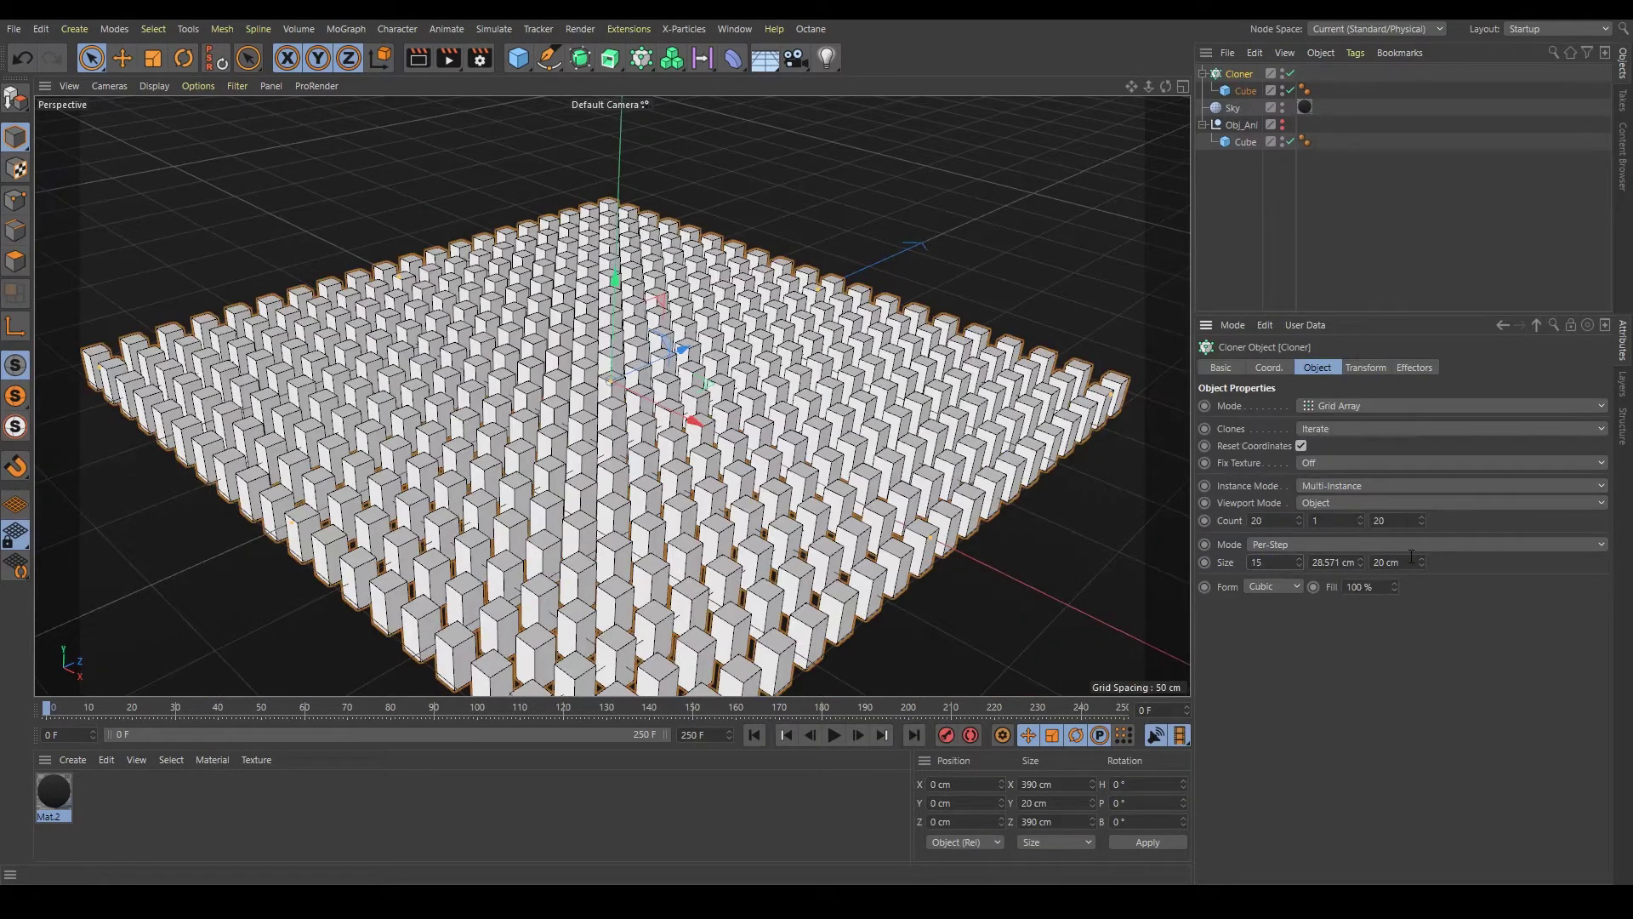
pyautogui.press('Return')
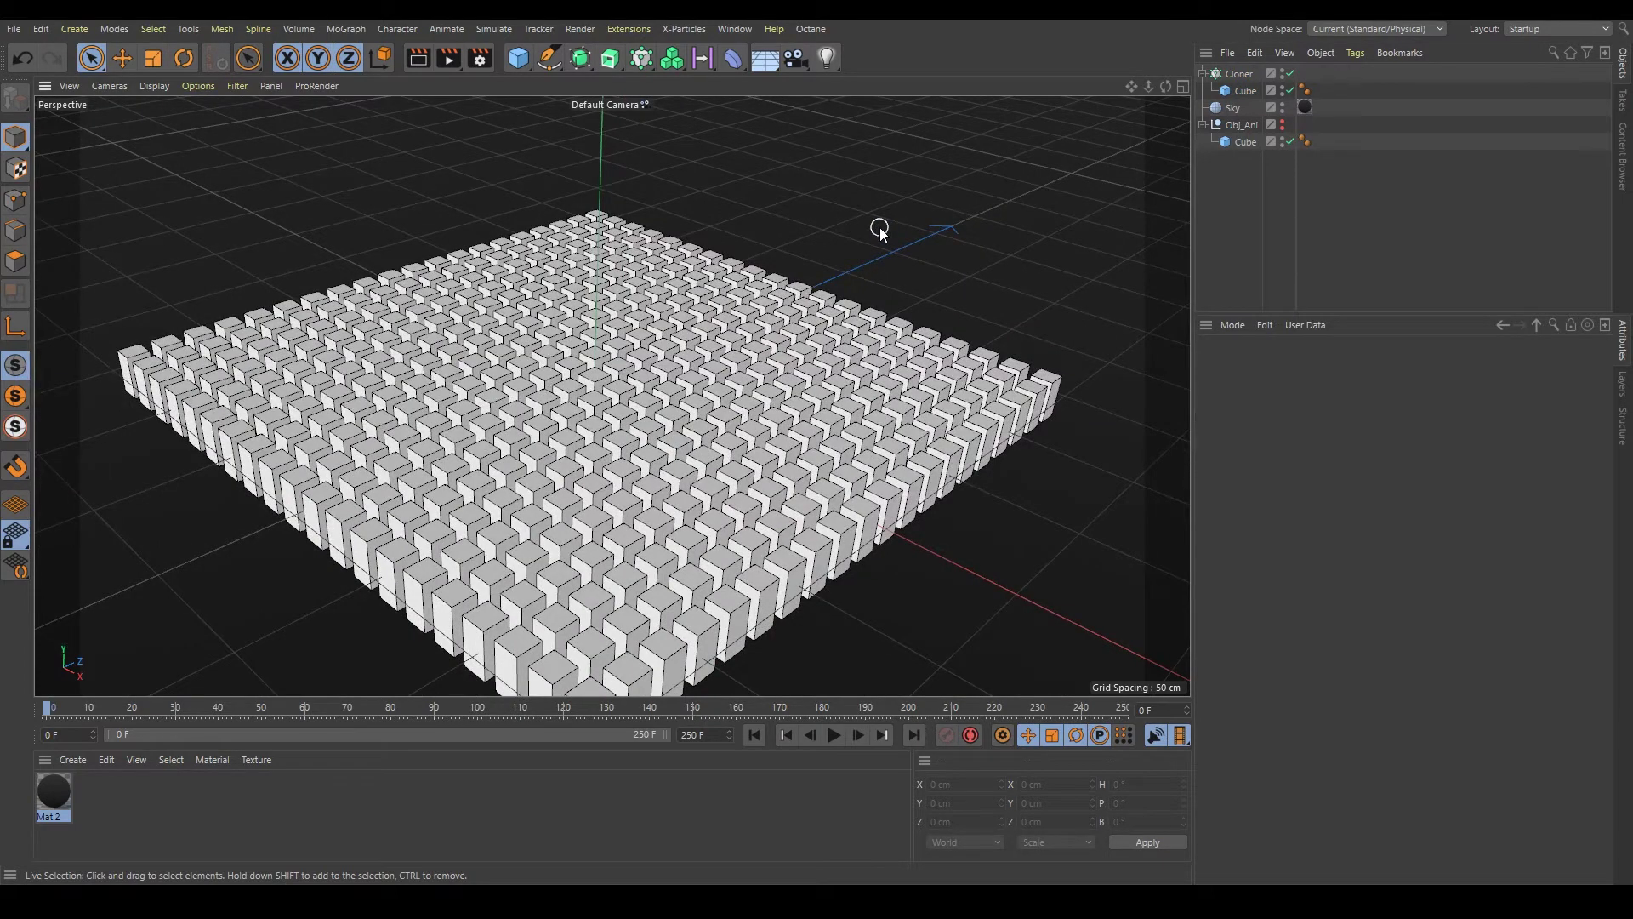
# Add a Random effector to the cube Cloner and show its transform parameters
pyautogui.click(1229, 73)
pyautogui.click(643, 64)
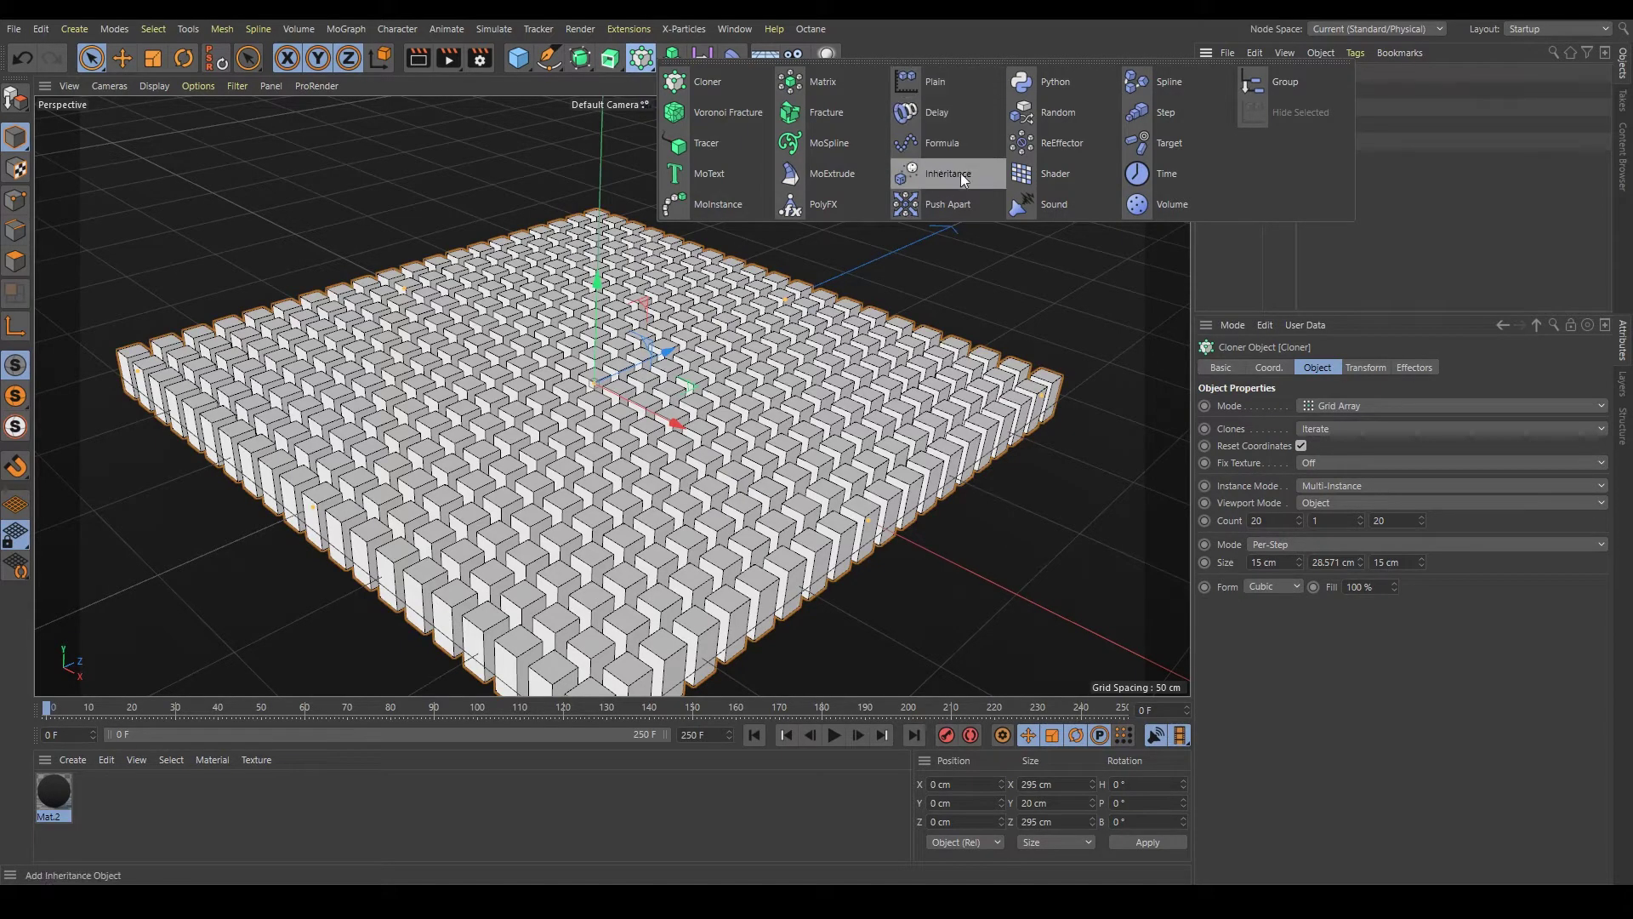
pyautogui.click(1066, 116)
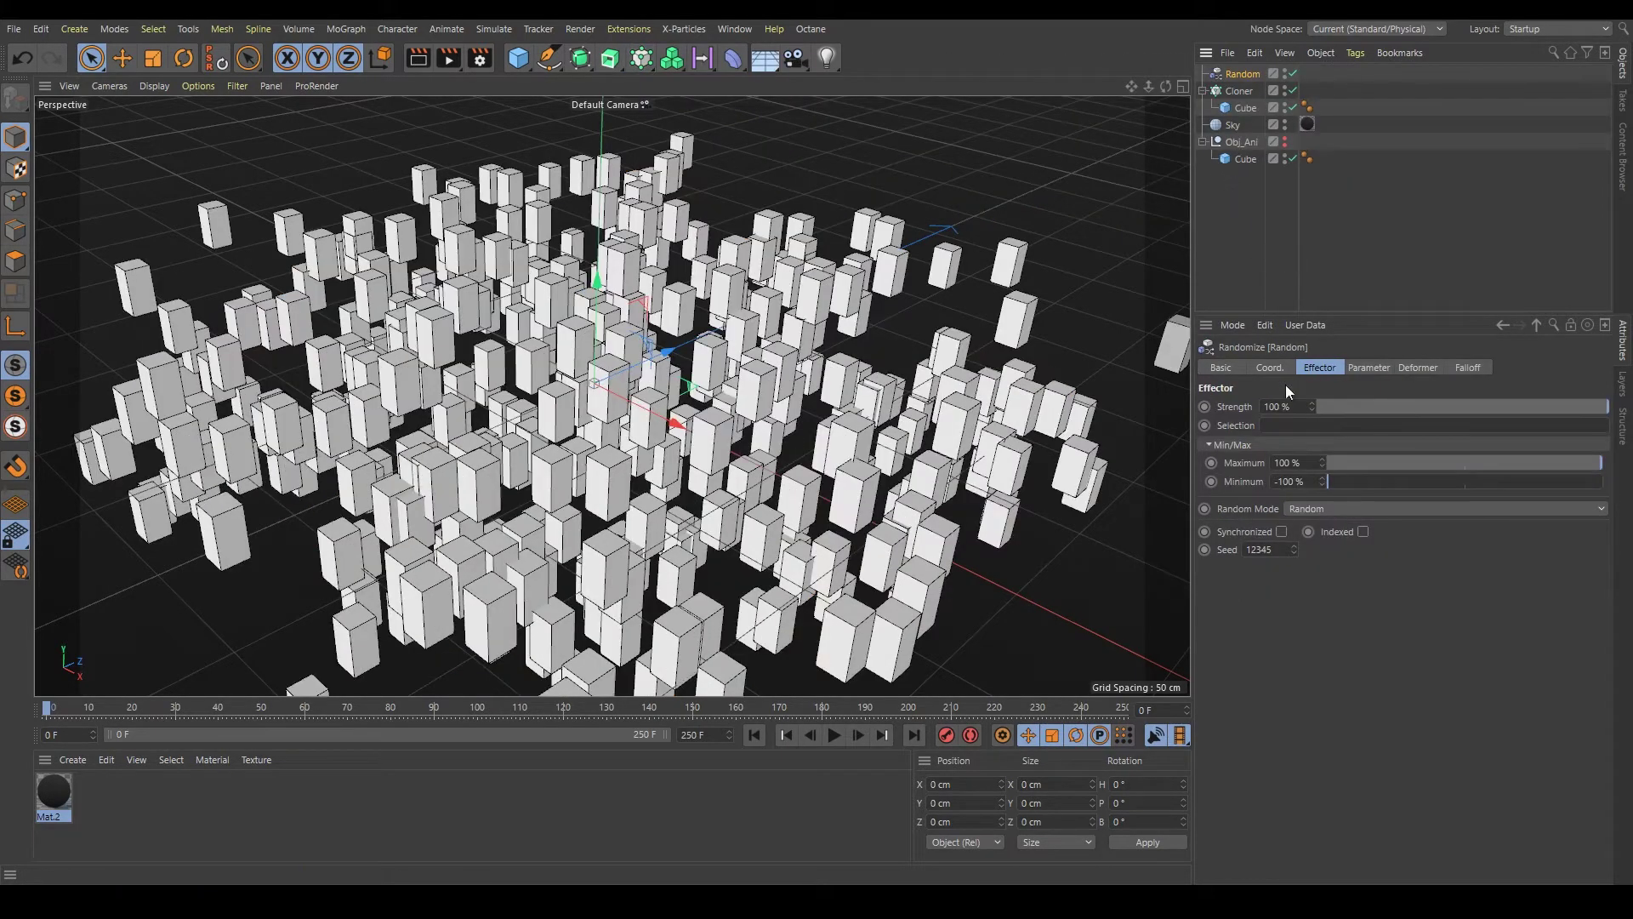
pyautogui.click(1368, 367)
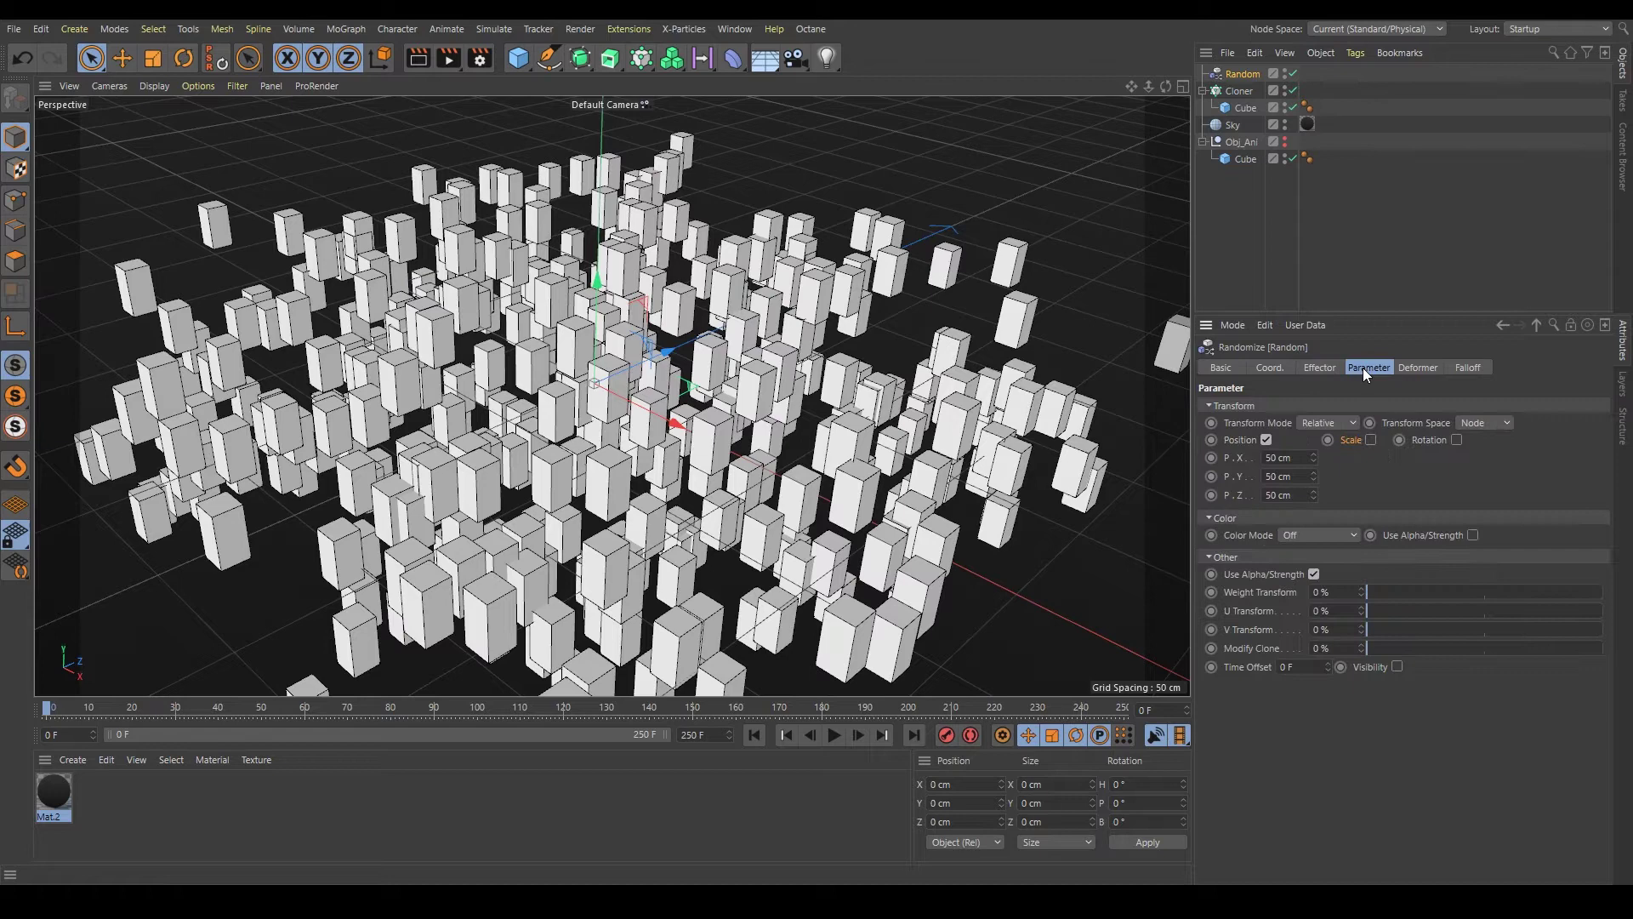
# Set the Random position offsets to 0 cm on Y and 20 cm on X and Z
pyautogui.click(1300, 478)
pyautogui.write('0')
pyautogui.press('Return')
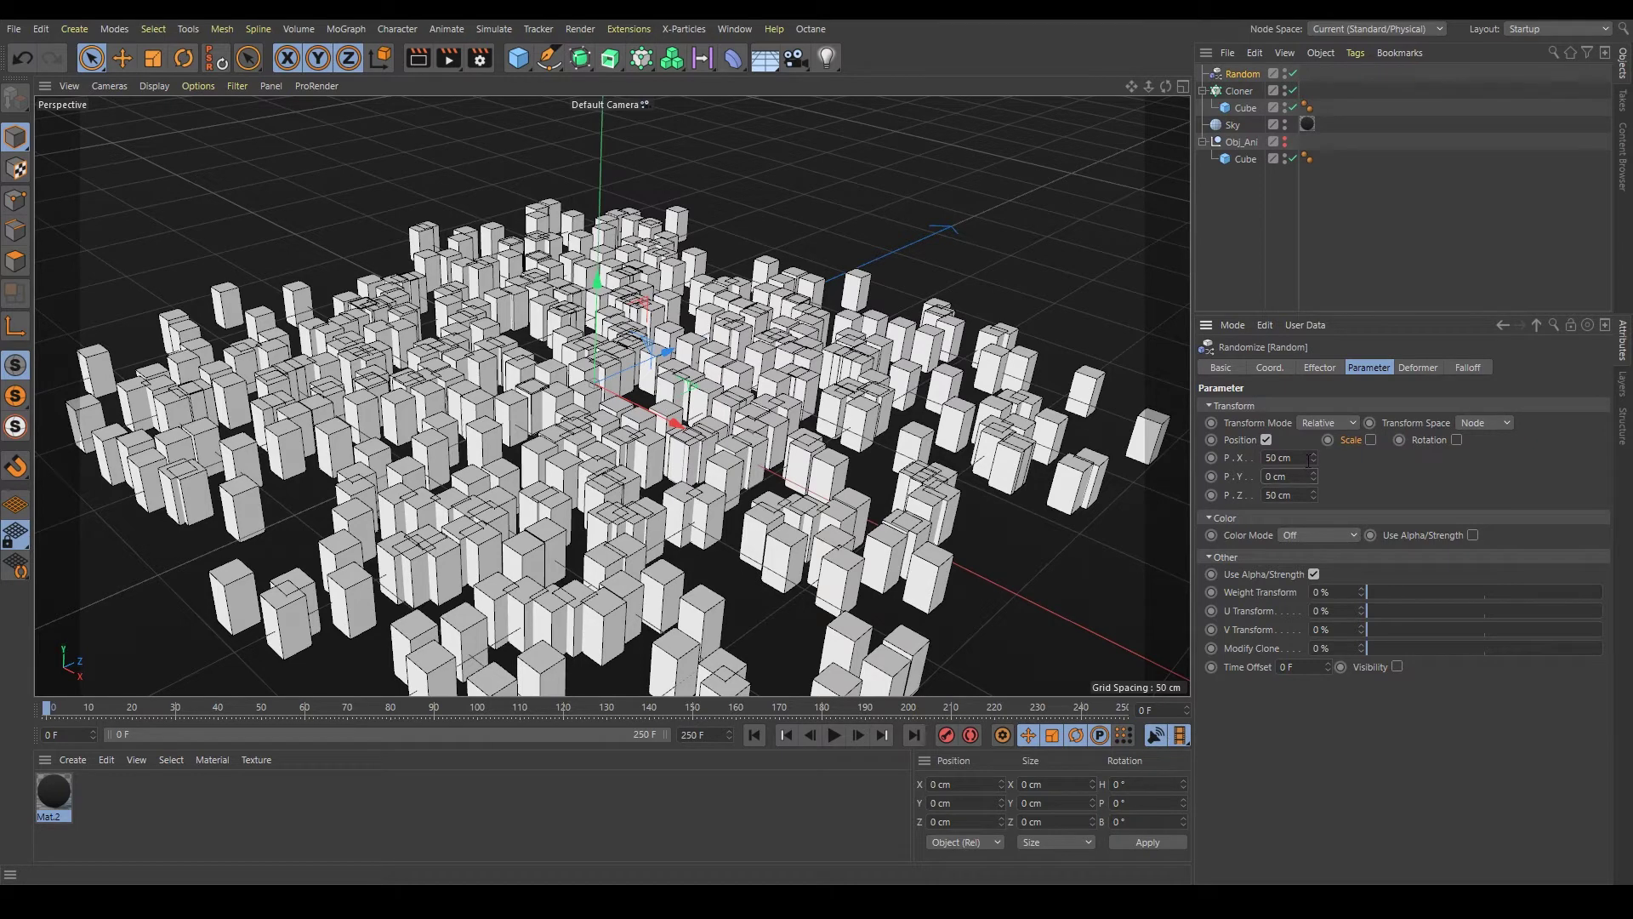
pyautogui.click(1281, 458)
pyautogui.write('20')
pyautogui.press('Tab')
pyautogui.press('Tab')
pyautogui.write('20')
pyautogui.press('Return')
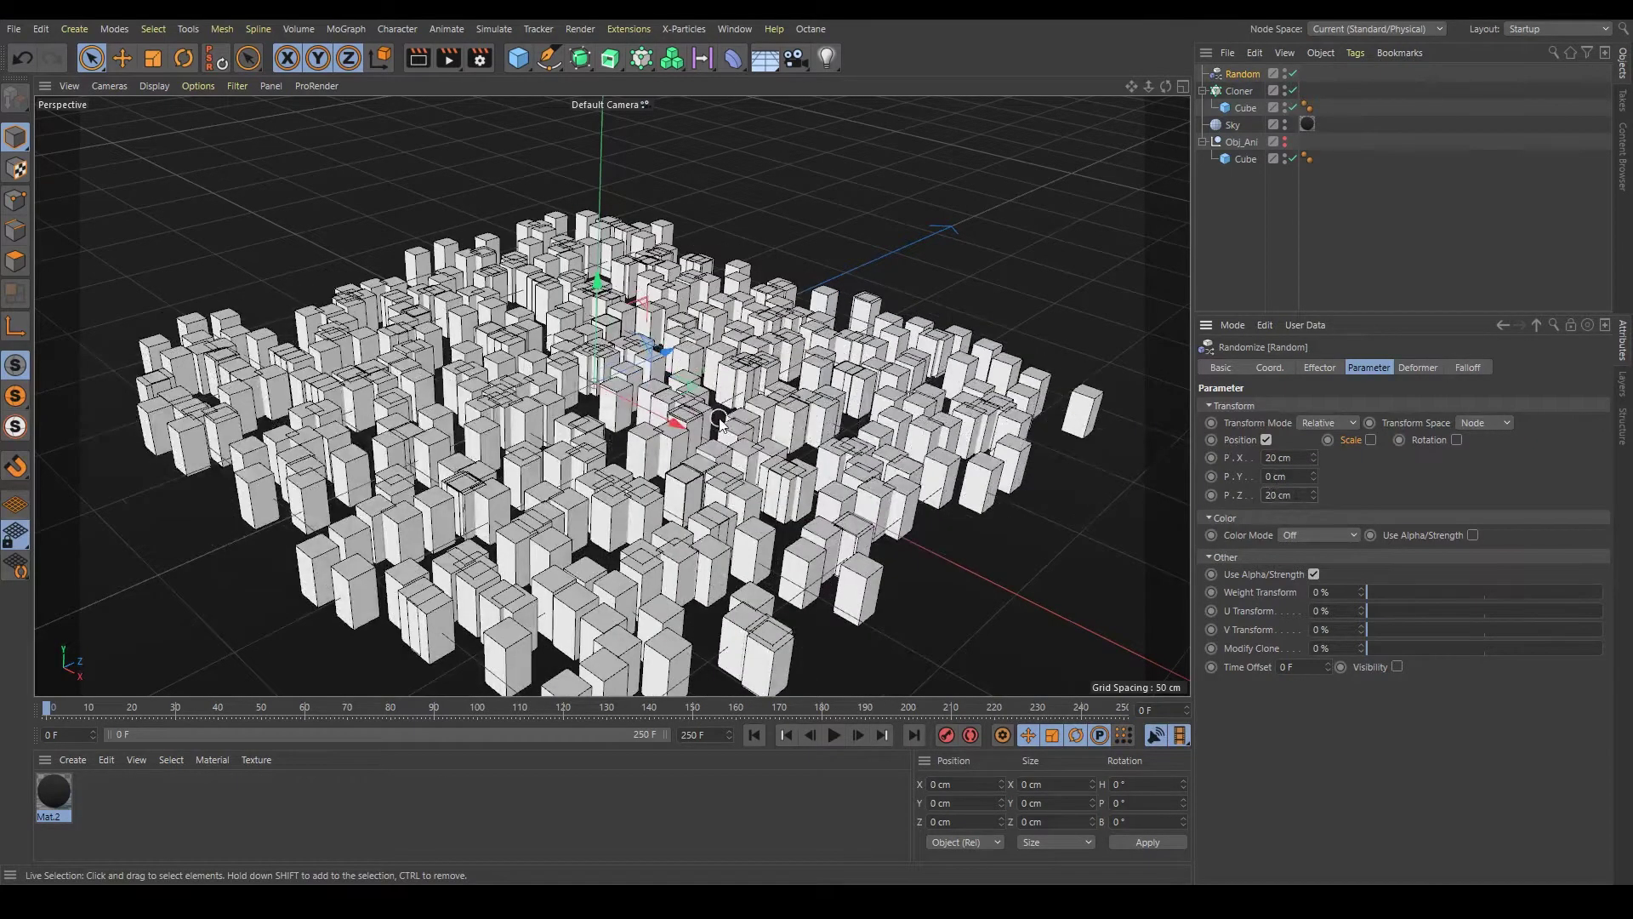
pyautogui.scroll(2, 774, 488)
pyautogui.scroll(2, 774, 487)
pyautogui.scroll(-2, 774, 488)
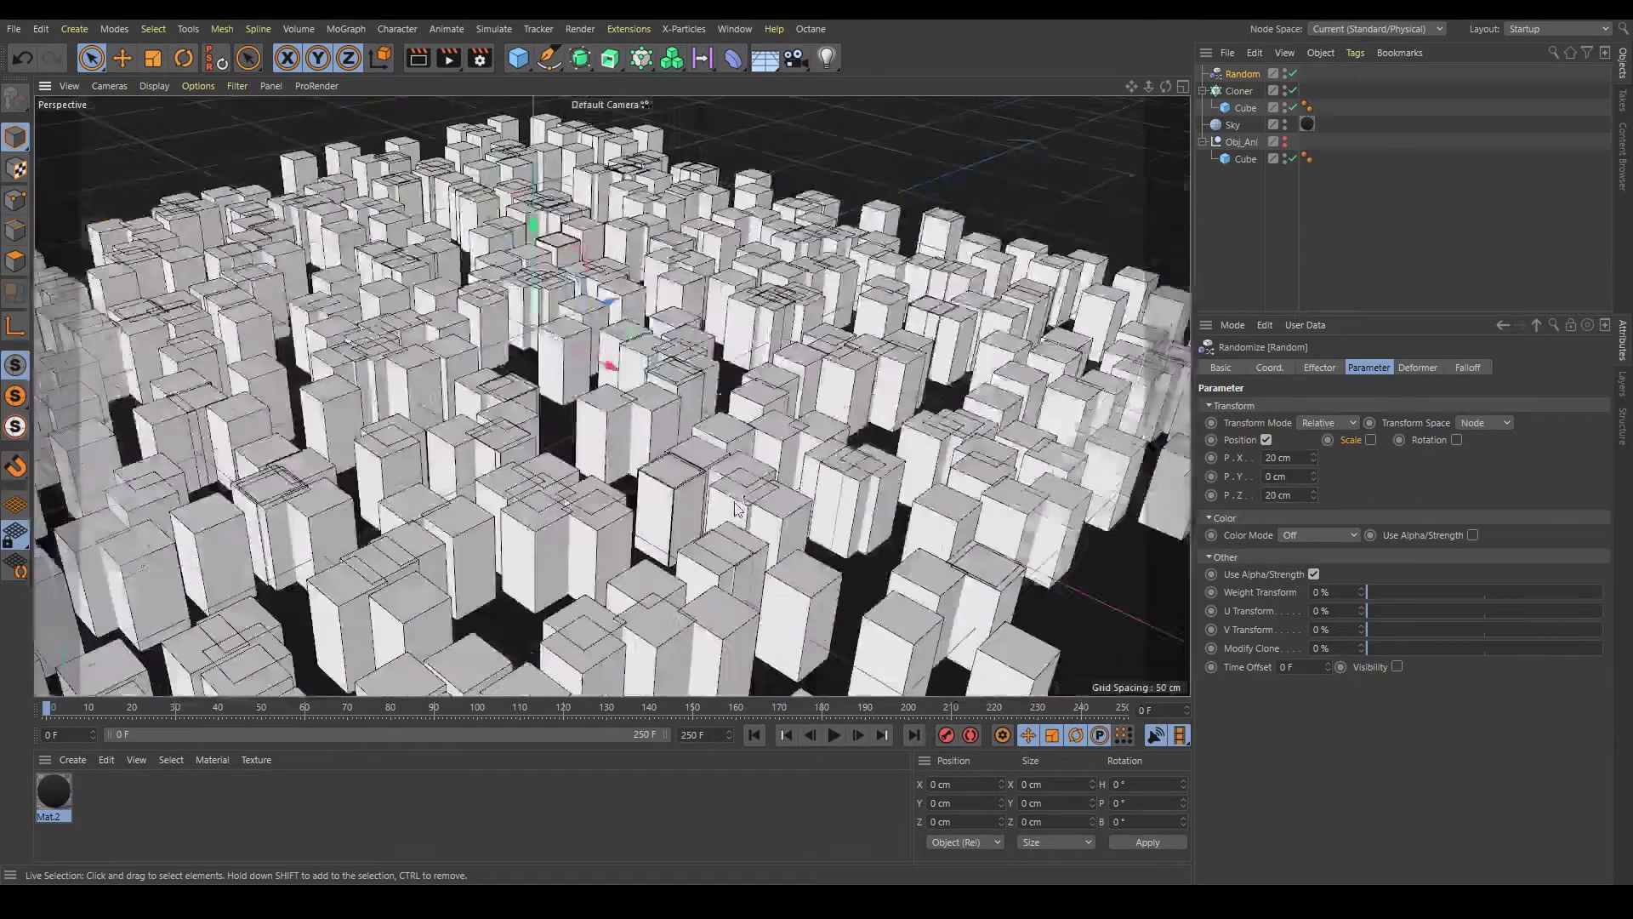
pyautogui.scroll(-3, 545, 495)
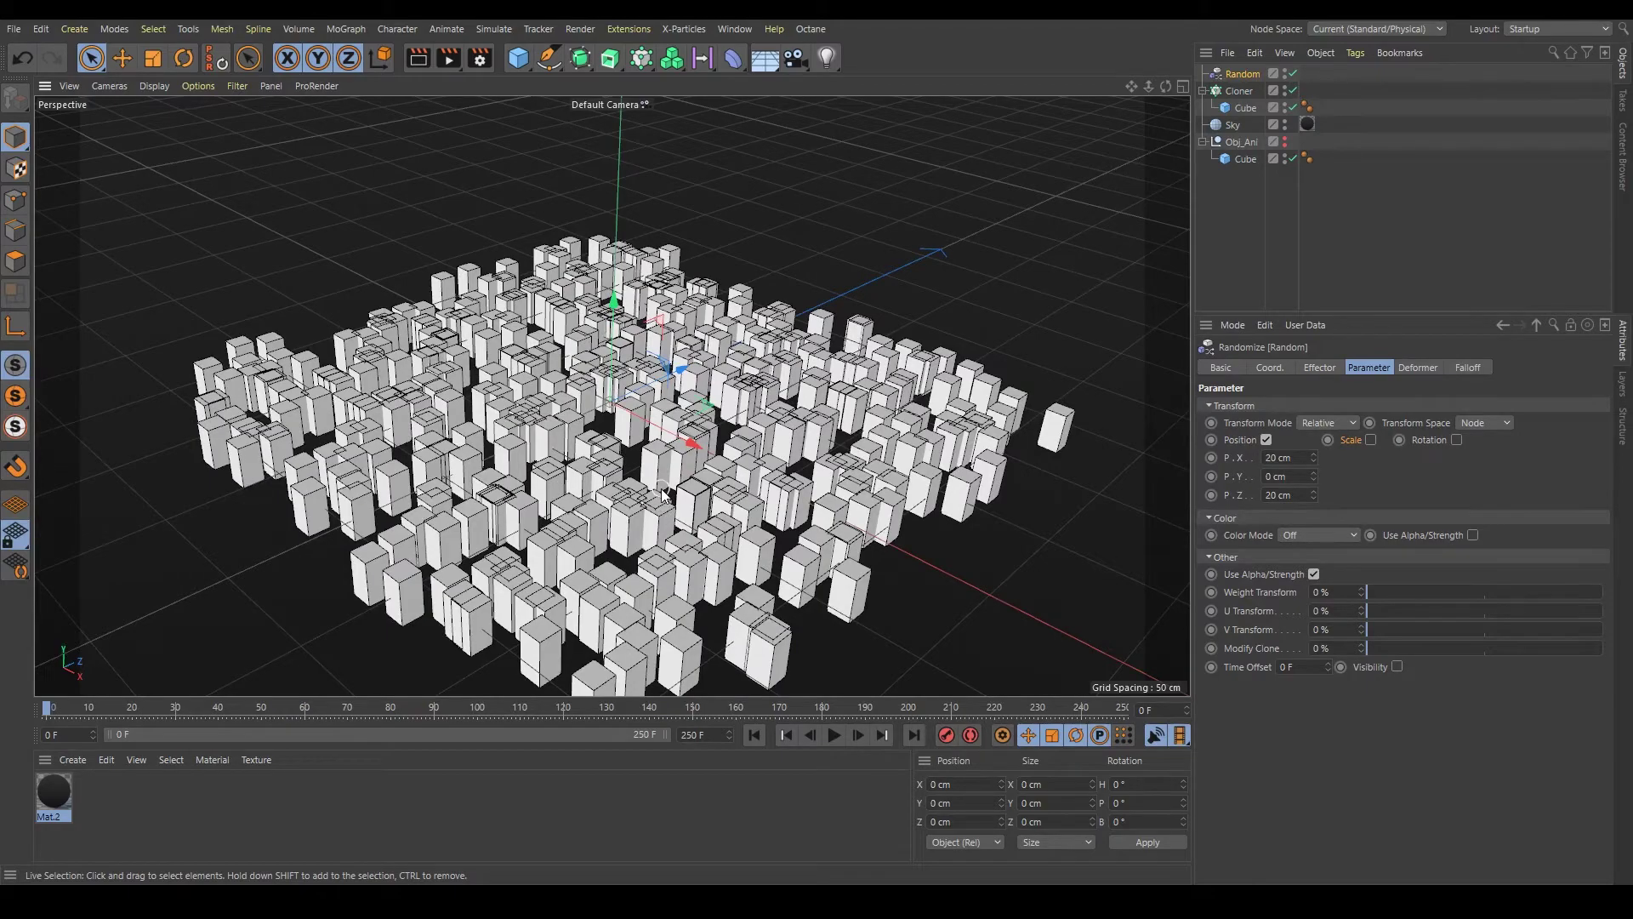
pyautogui.scroll(1, 666, 510)
pyautogui.scroll(3, 725, 505)
pyautogui.scroll(2, 726, 505)
pyautogui.scroll(2, 725, 502)
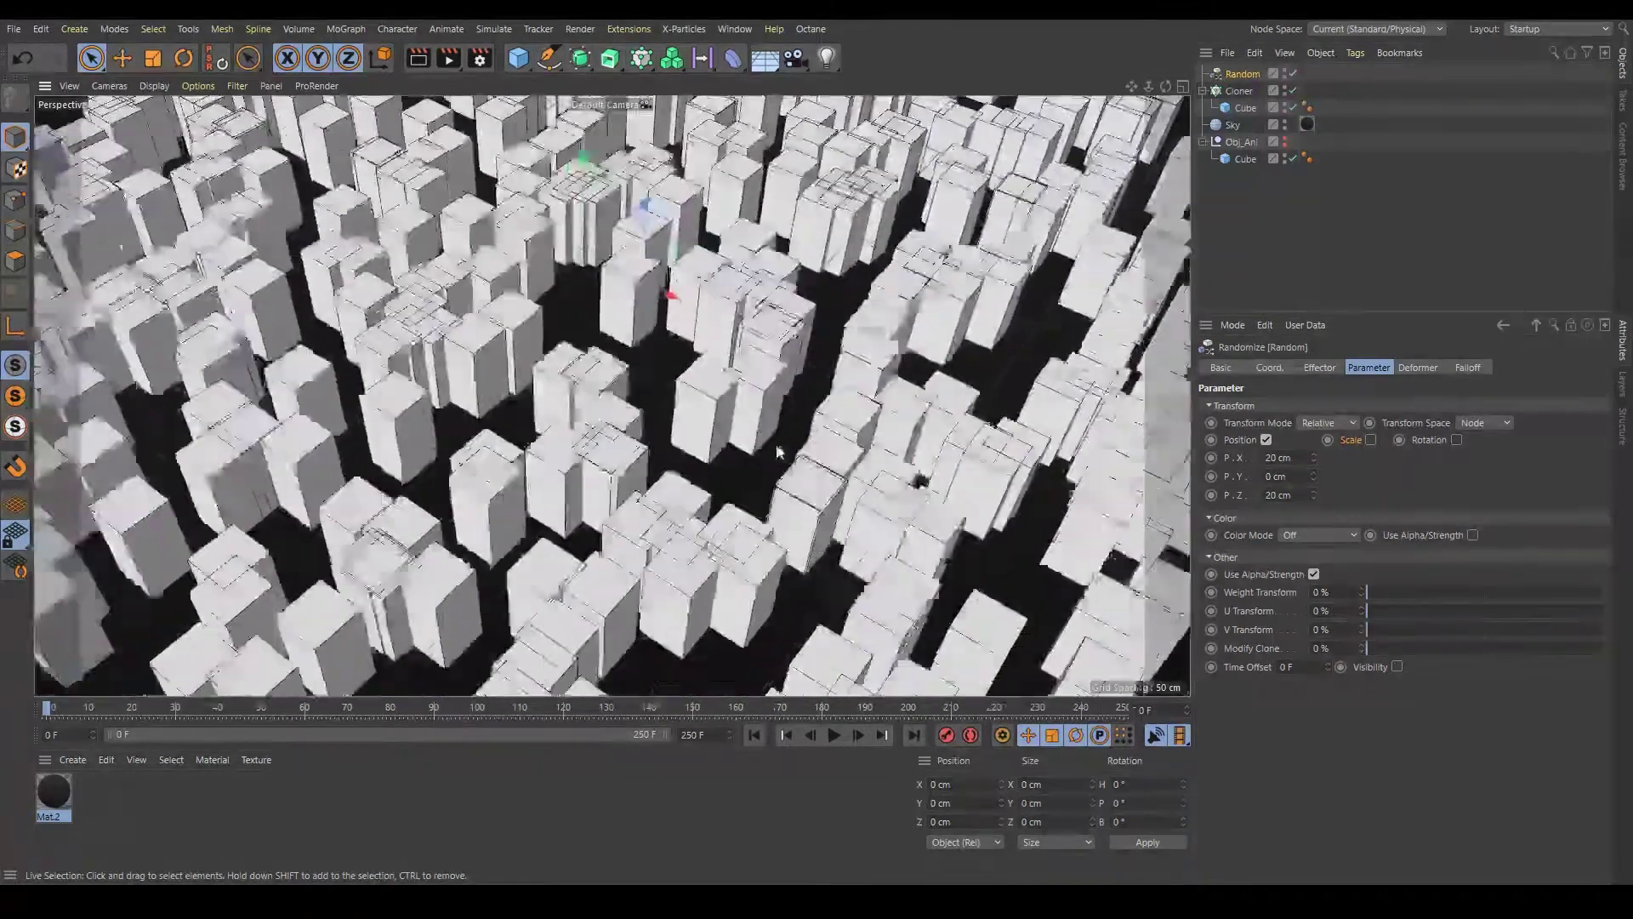
pyautogui.scroll(1, 724, 498)
pyautogui.scroll(1, 724, 494)
pyautogui.scroll(1, 724, 495)
pyautogui.scroll(1, 727, 496)
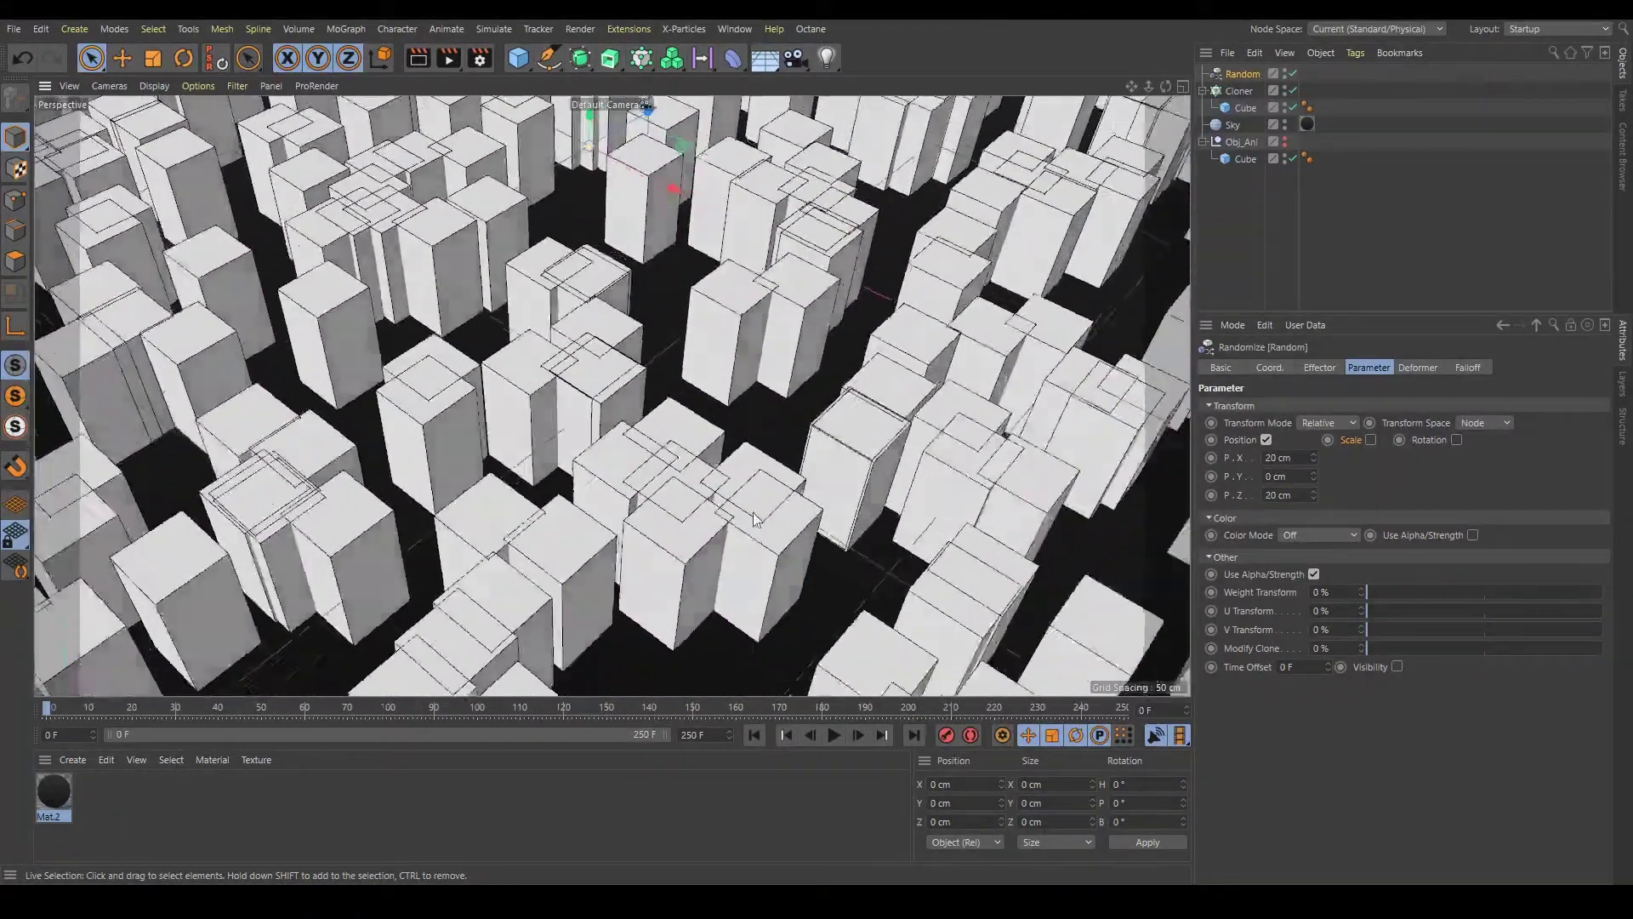
pyautogui.scroll(1, 731, 498)
pyautogui.scroll(2, 738, 500)
pyautogui.scroll(1, 739, 501)
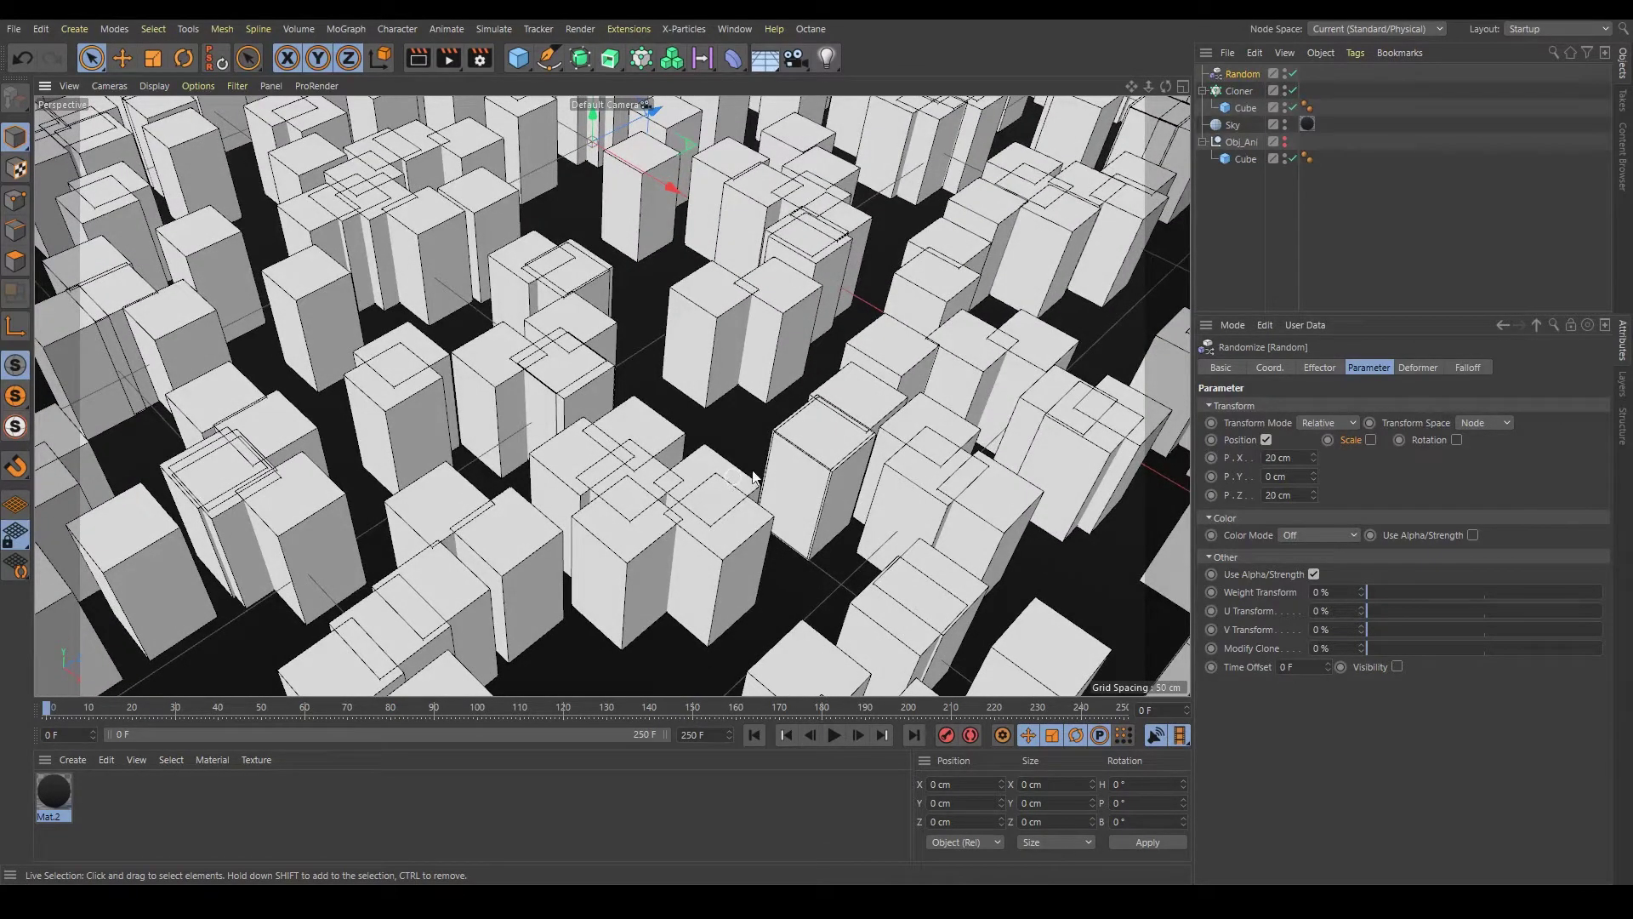
pyautogui.click(1300, 458)
pyautogui.press('Return')
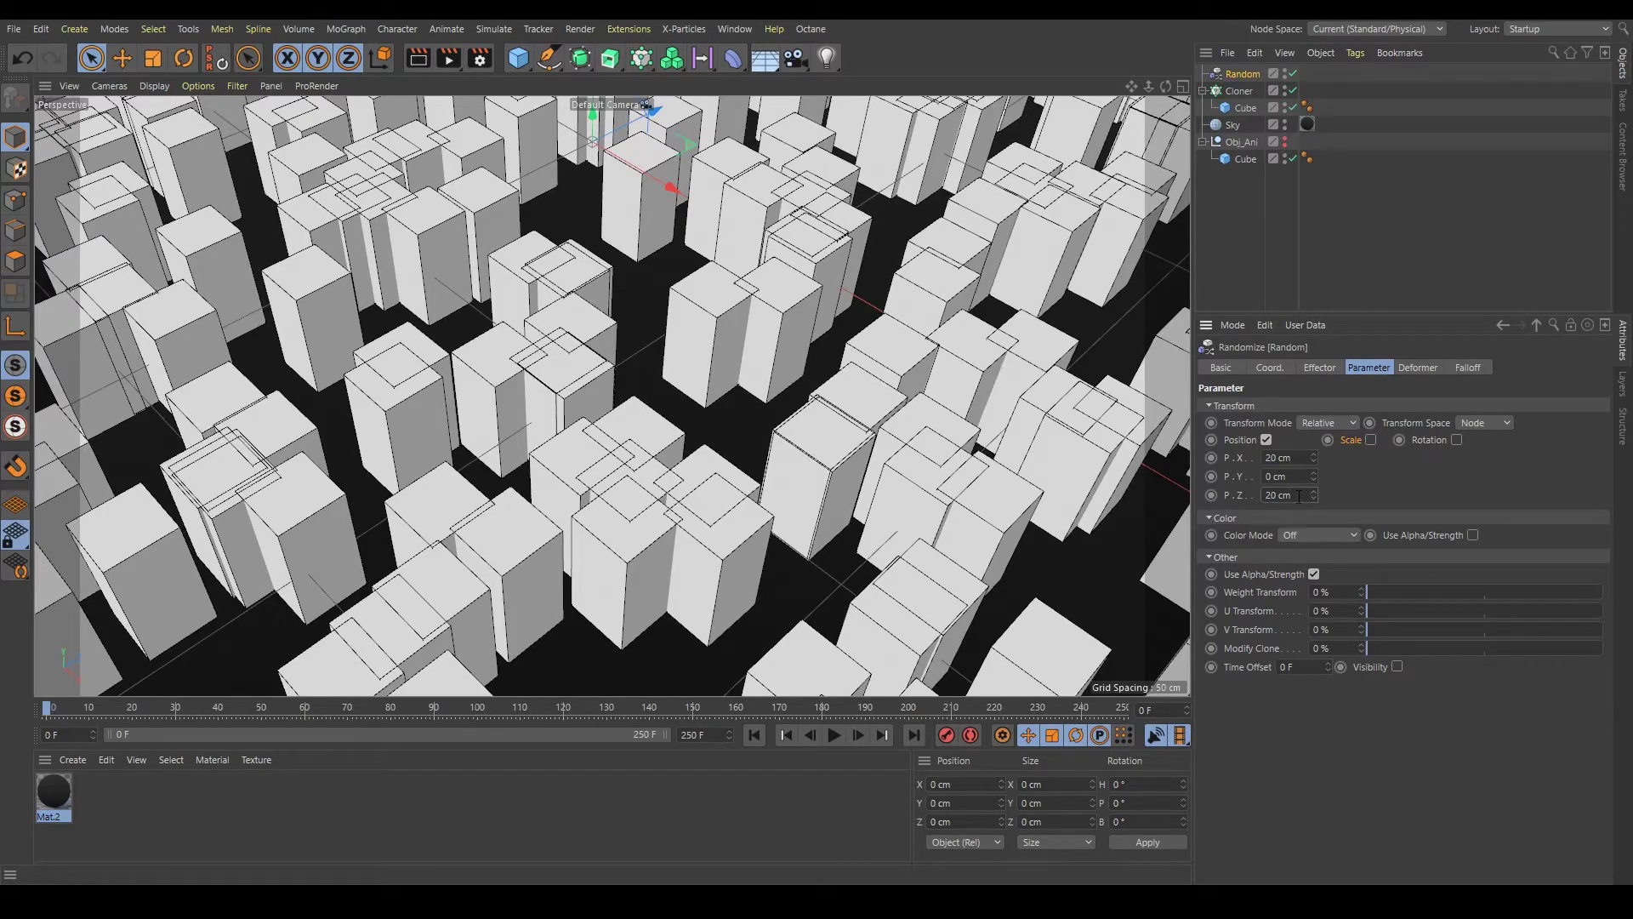
pyautogui.press('Return')
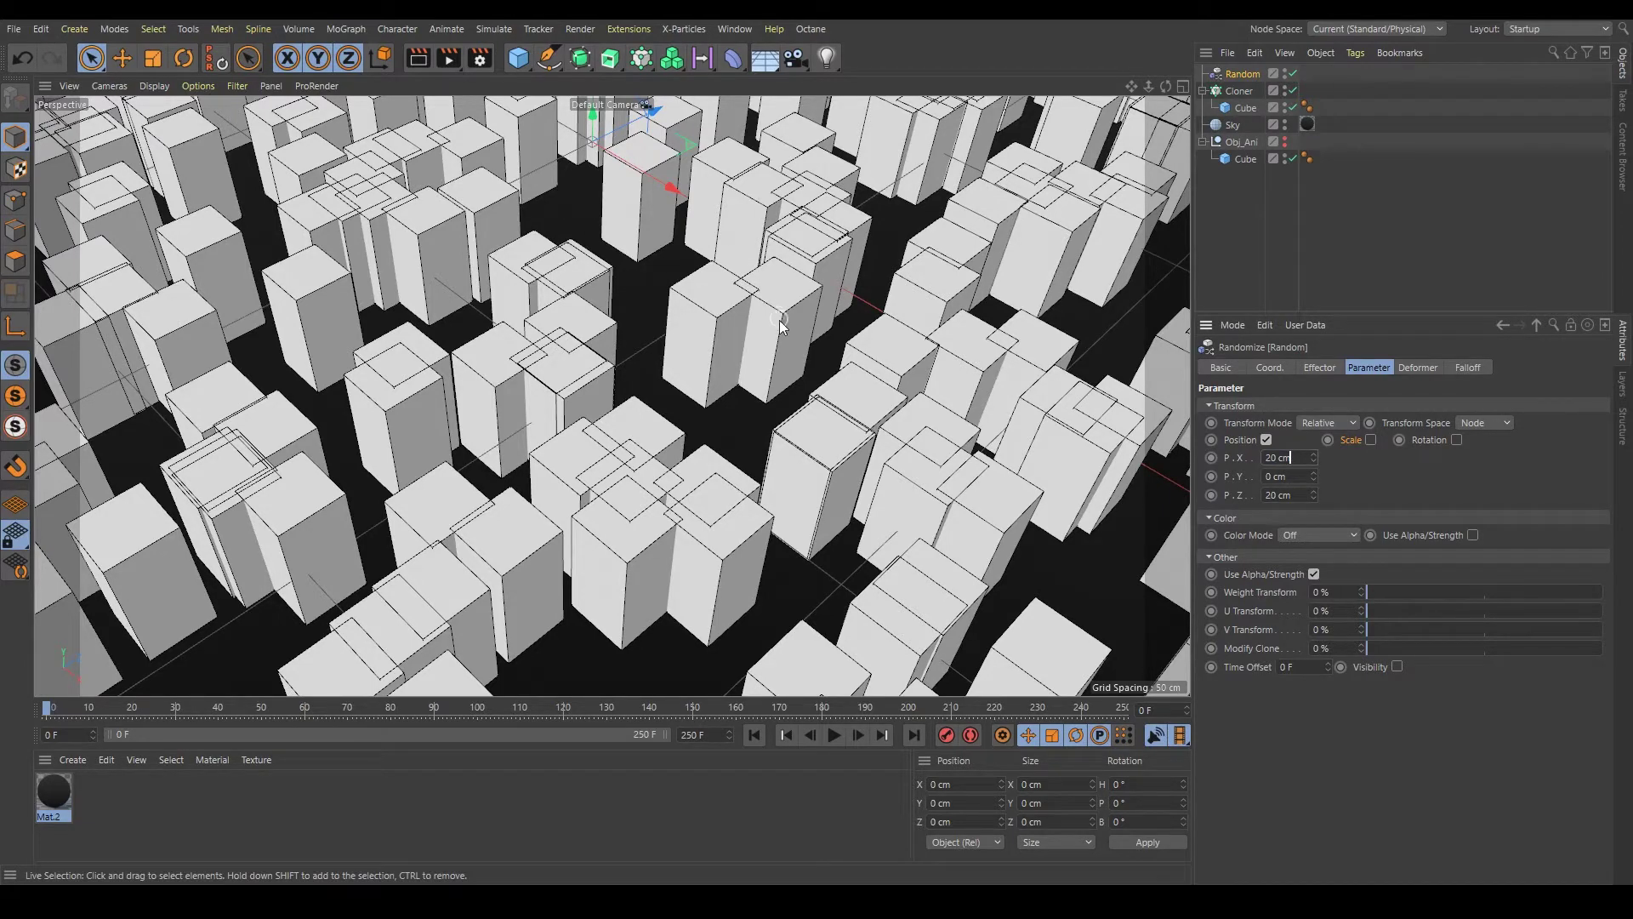
pyautogui.scroll(3, 800, 340)
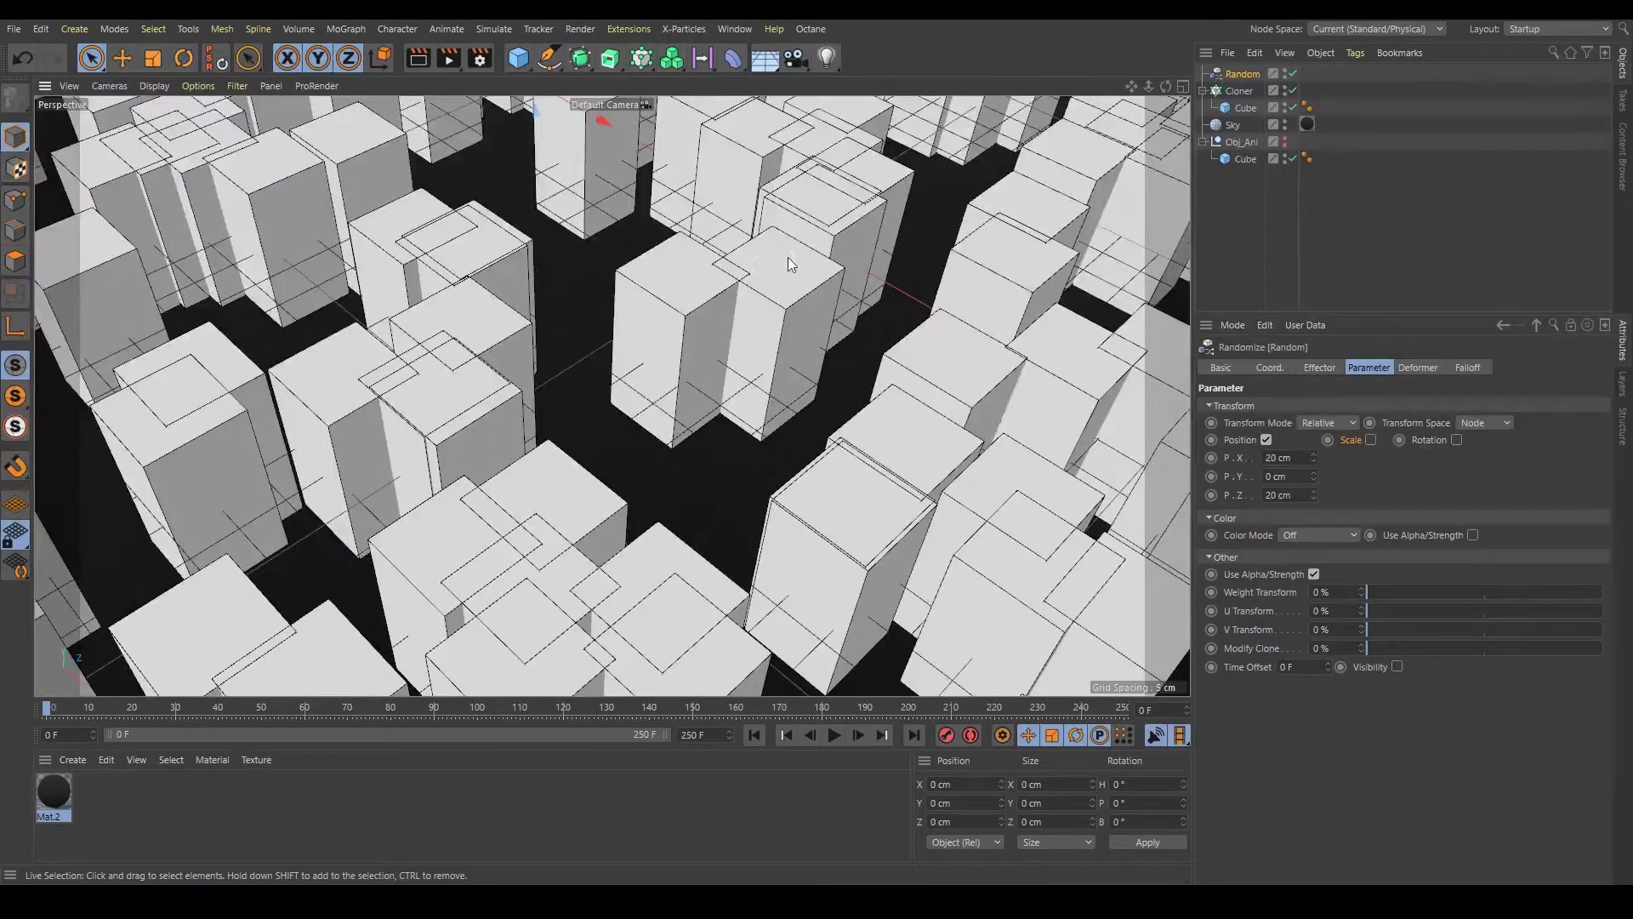
pyautogui.scroll(-3, 917, 293)
pyautogui.scroll(-3, 917, 292)
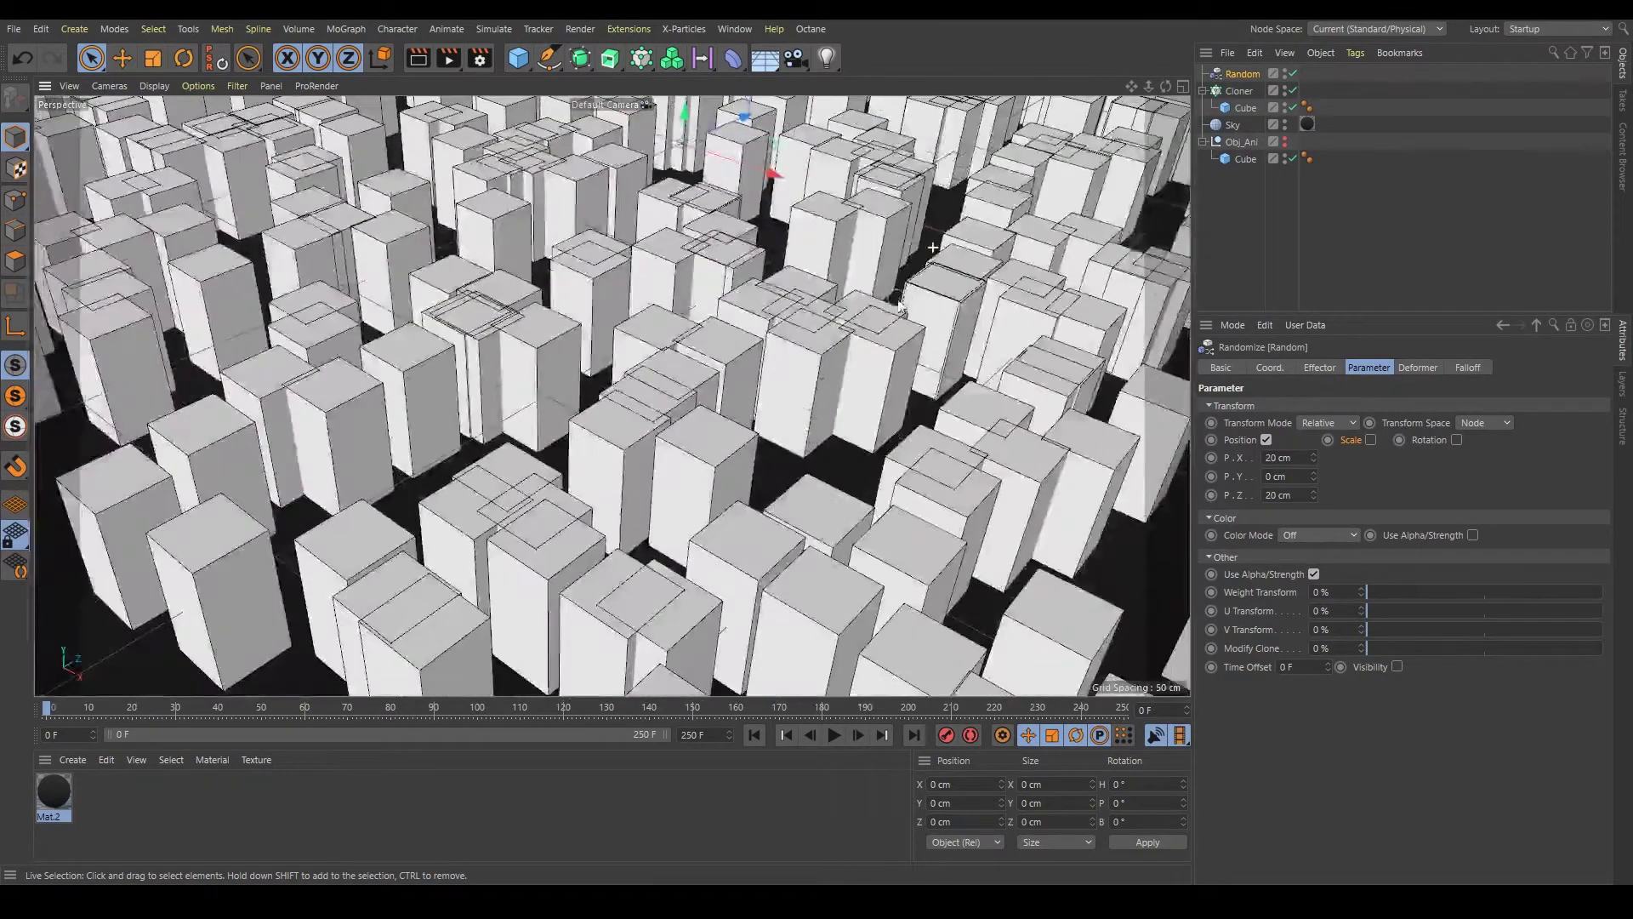
pyautogui.scroll(-3, 917, 292)
pyautogui.scroll(-3, 916, 292)
pyautogui.scroll(-1, 770, 374)
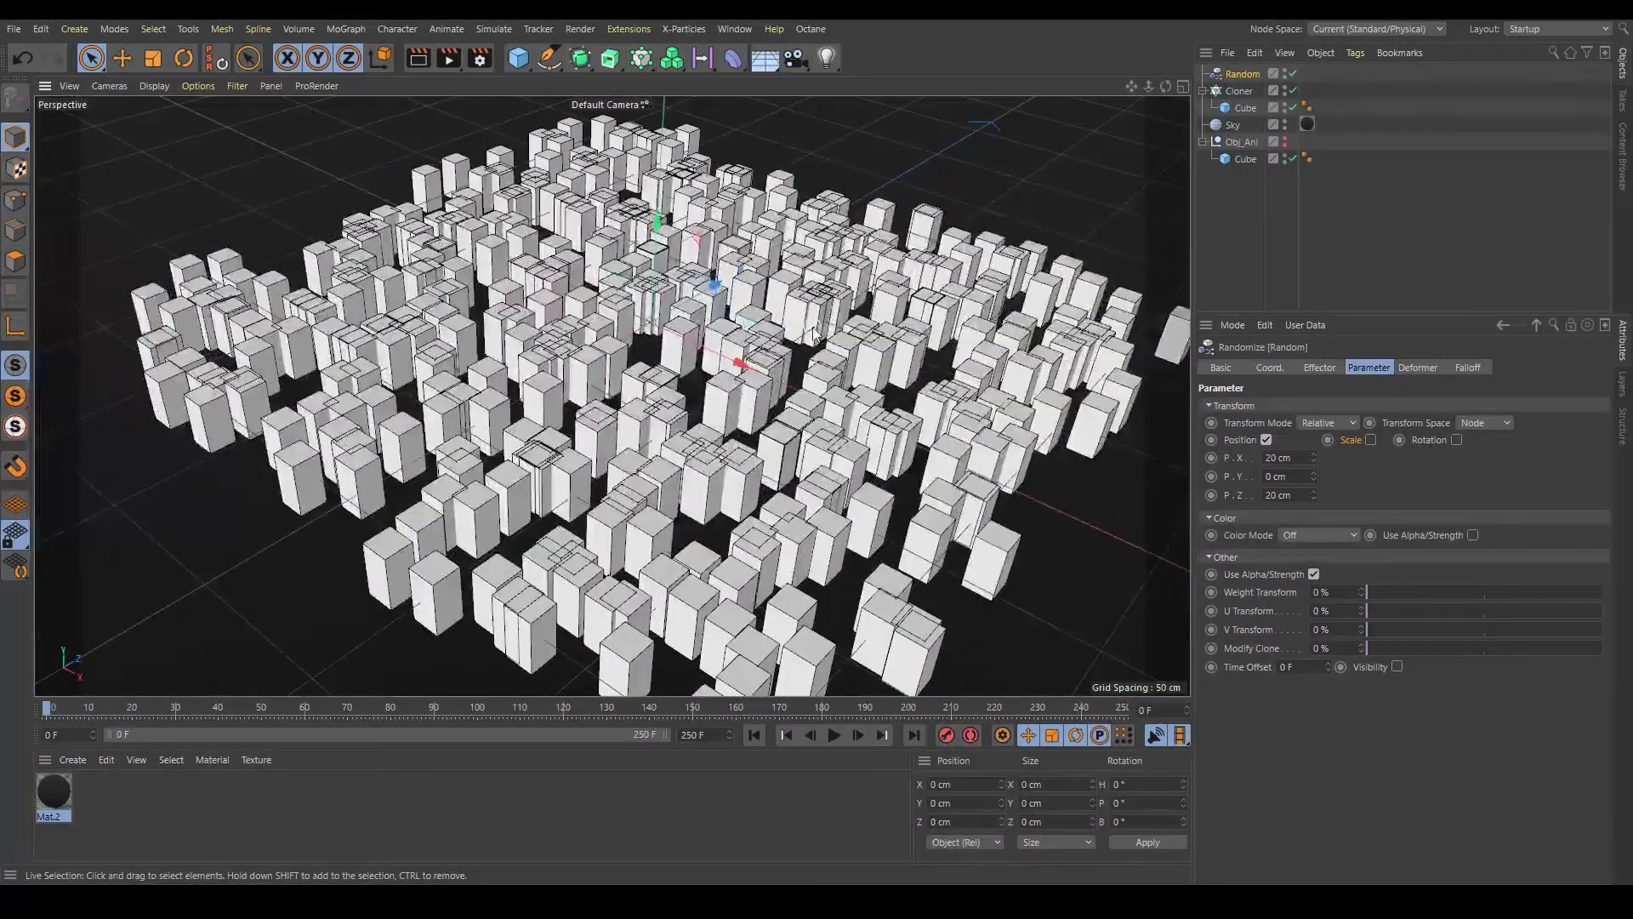
# Add a Push Apart effector to the Cloner and scroll through its settings
pyautogui.click(1240, 90)
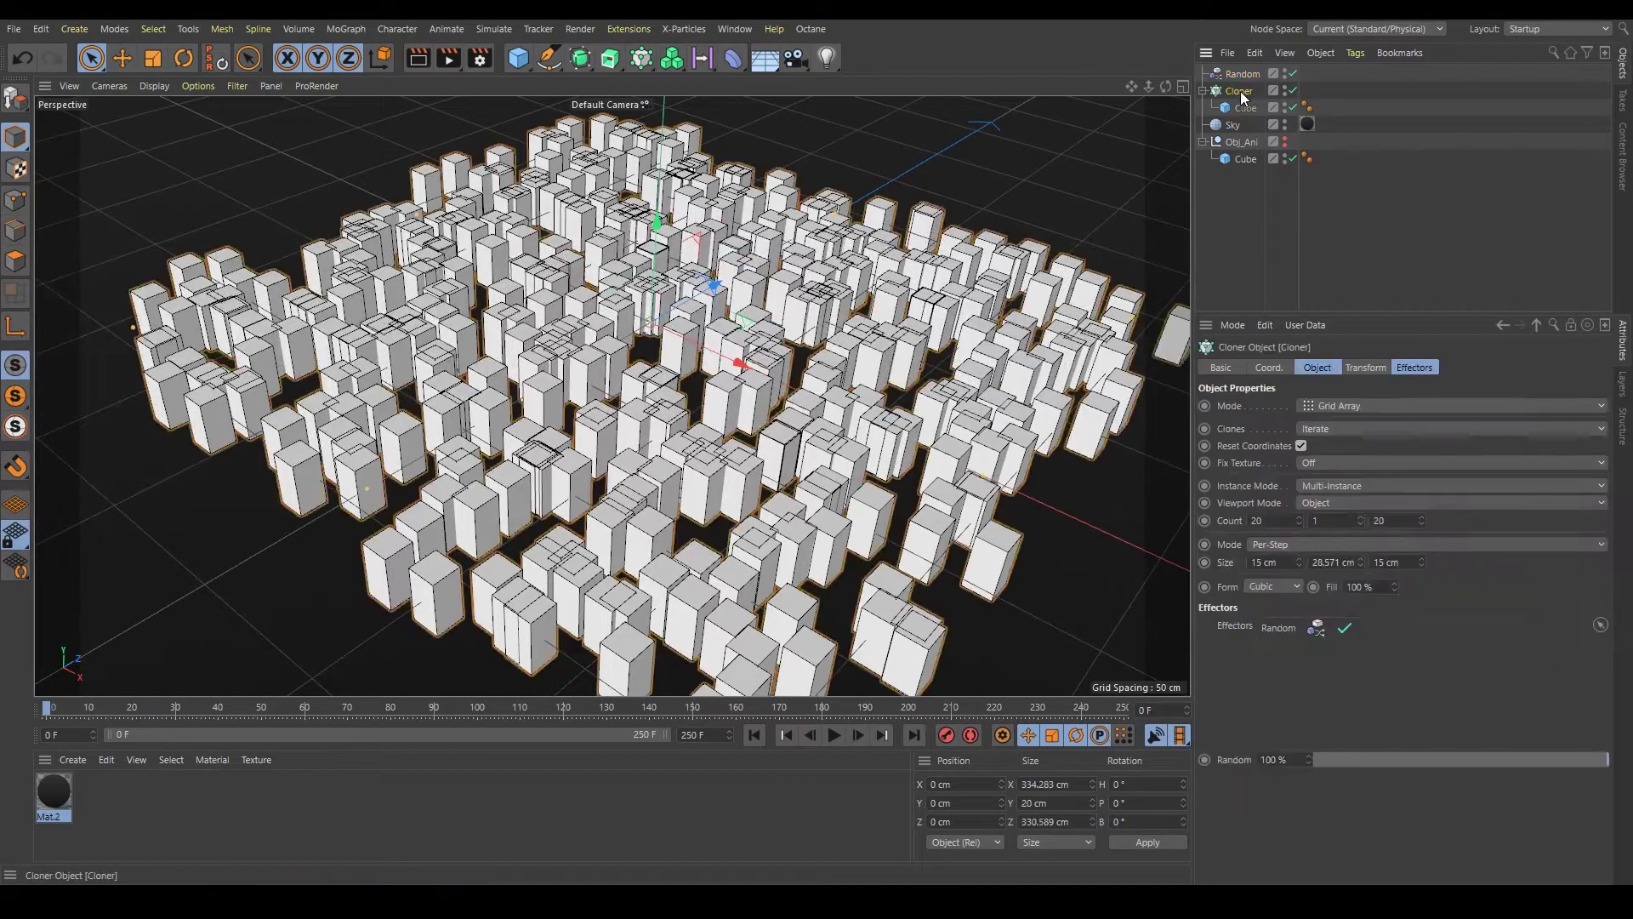
pyautogui.click(652, 58)
pyautogui.click(906, 200)
pyautogui.scroll(-1, 907, 196)
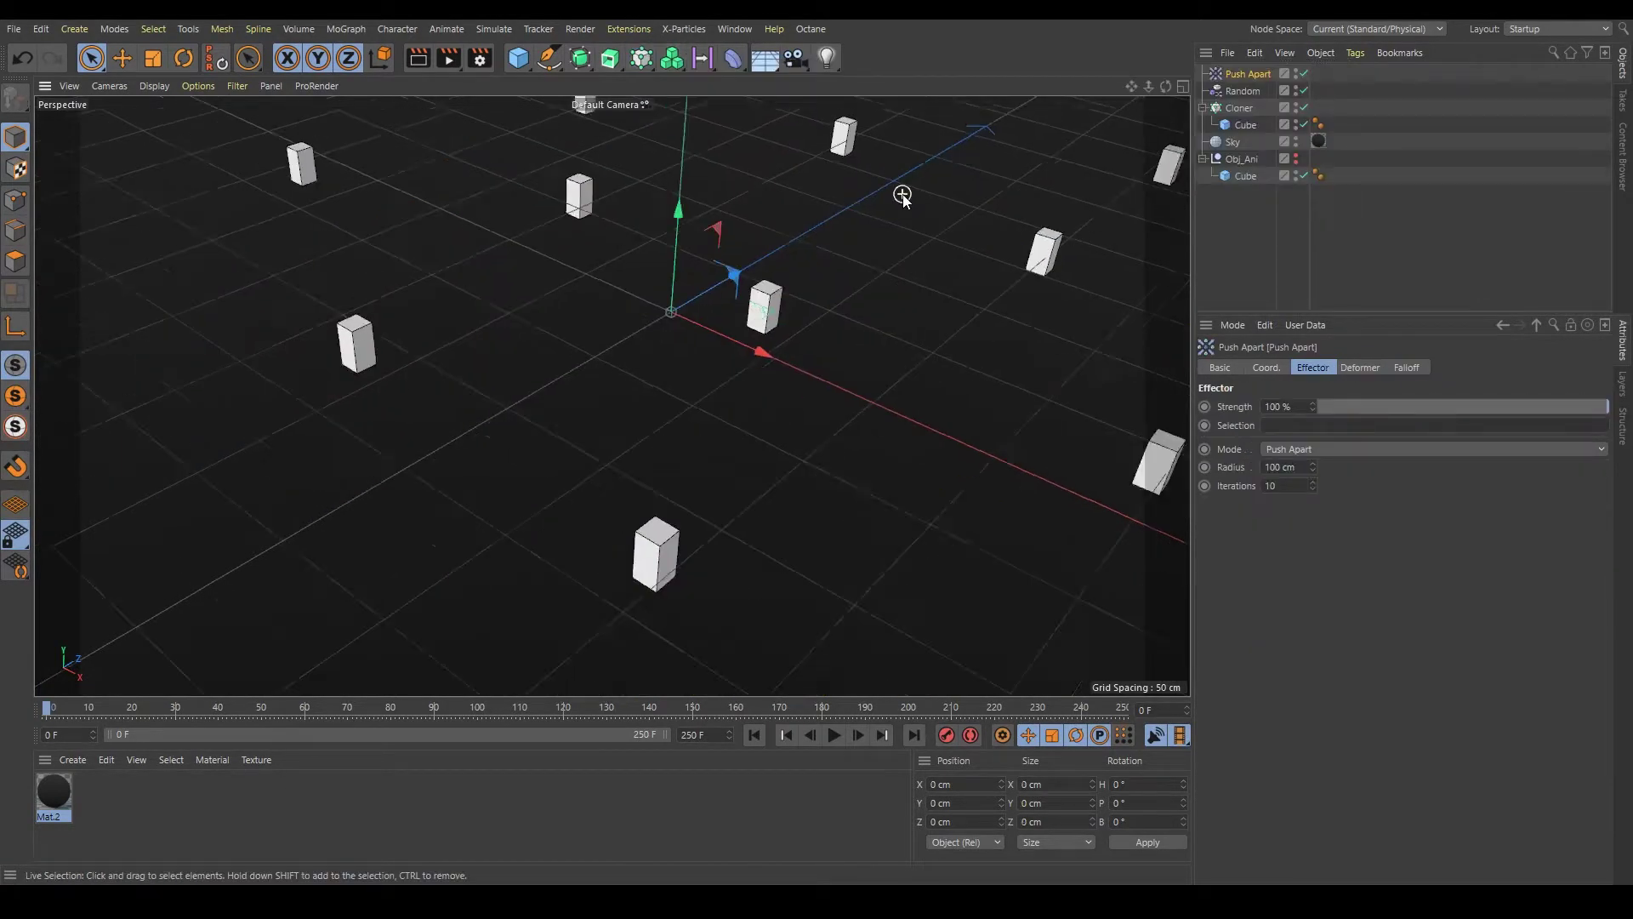
pyautogui.scroll(-3, 906, 195)
pyautogui.scroll(-2, 907, 196)
pyautogui.scroll(-2, 906, 198)
pyautogui.scroll(-2, 918, 192)
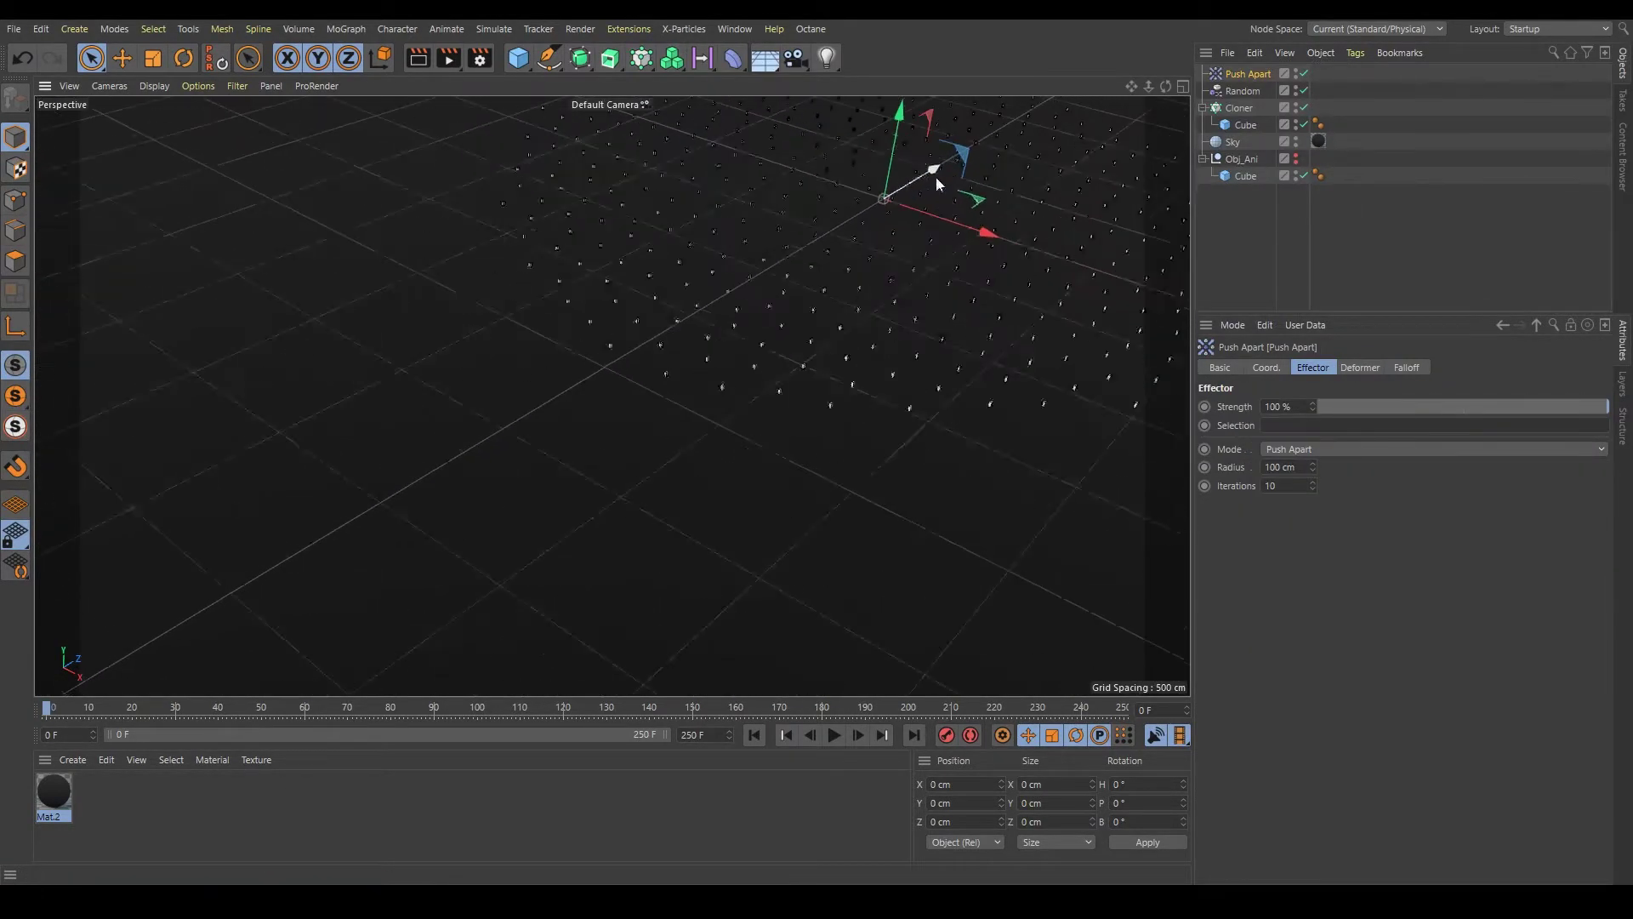
pyautogui.scroll(1, 939, 181)
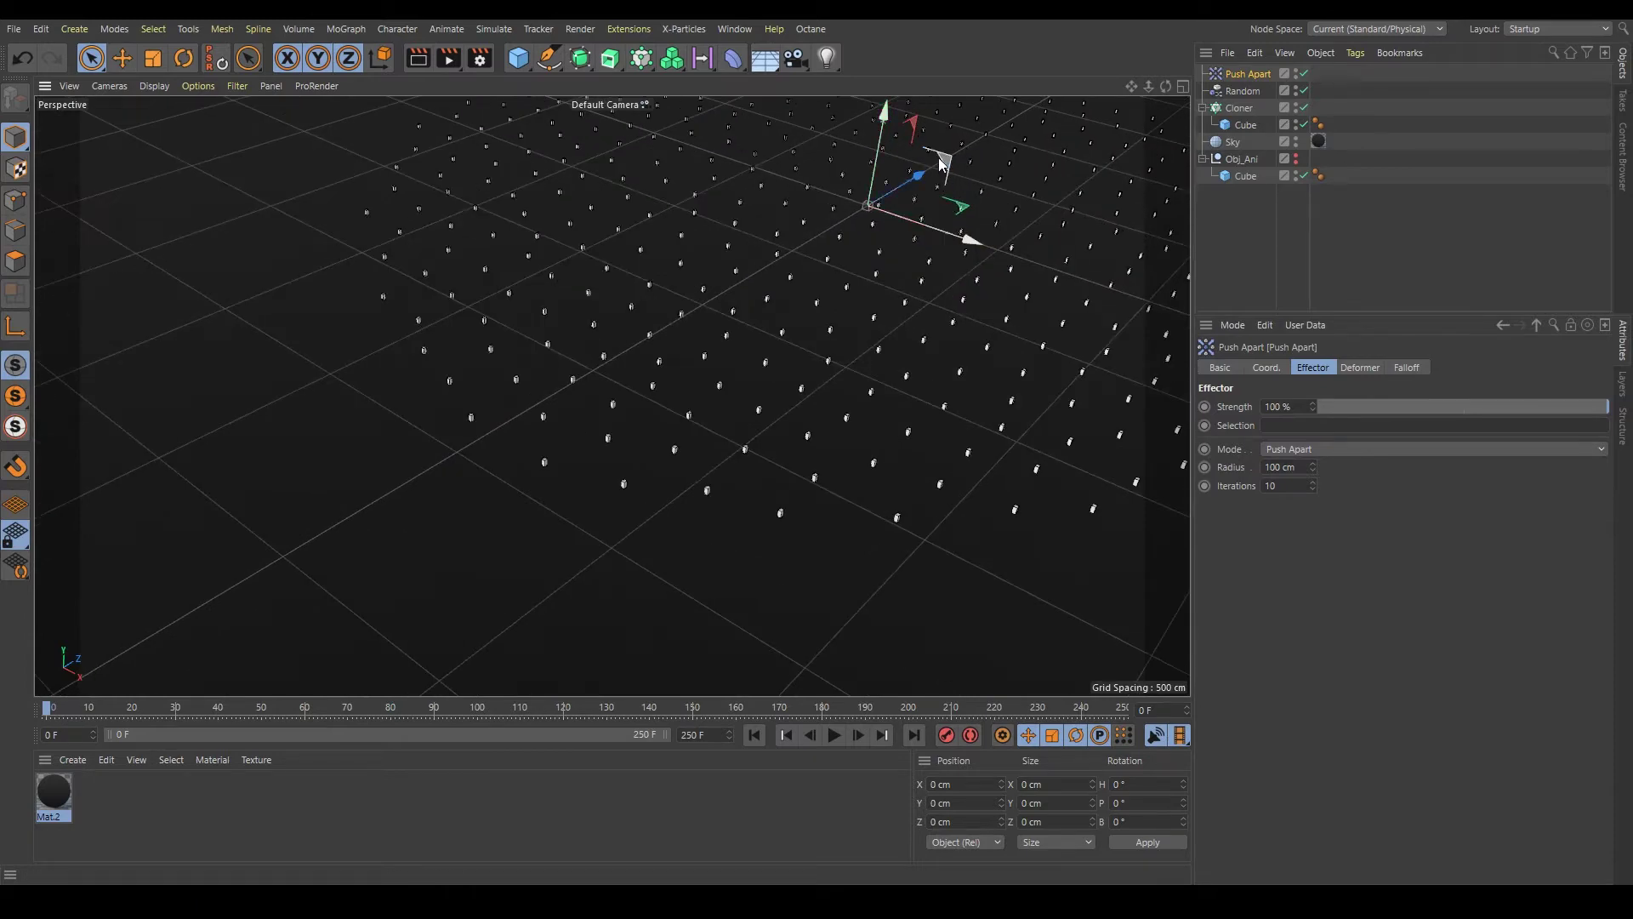
pyautogui.scroll(2, 935, 177)
pyautogui.scroll(3, 902, 171)
pyautogui.scroll(3, 876, 173)
pyautogui.scroll(1, 865, 175)
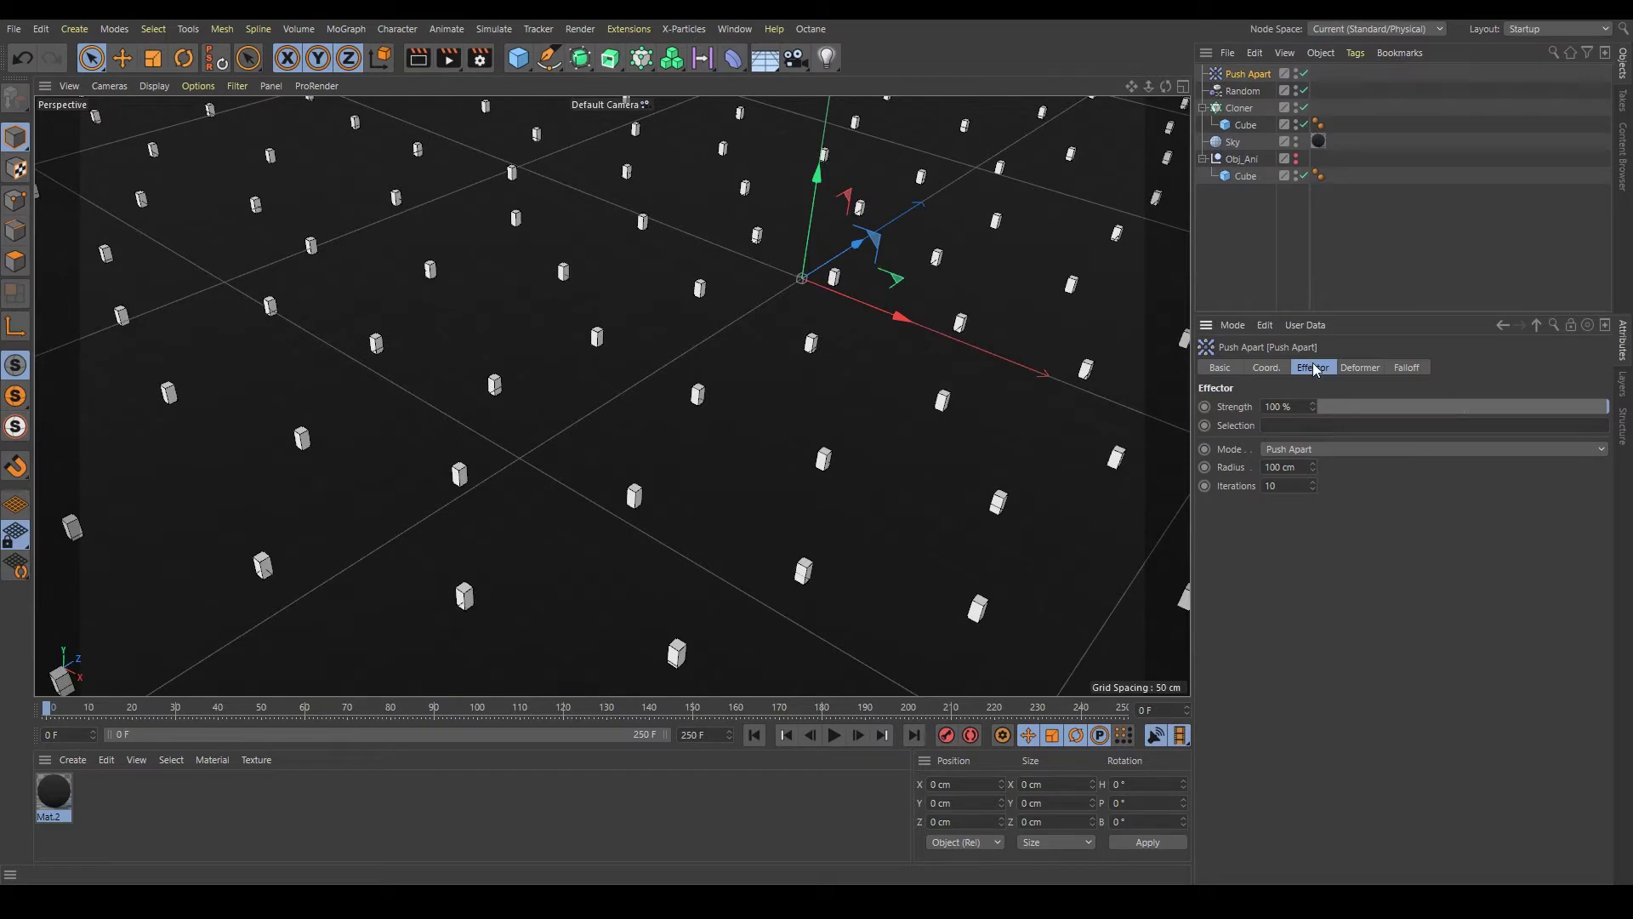
# Set the Push Apart radius to 103 cm, checking the cloned cube's dimensions
pyautogui.doubleClick(1298, 467)
pyautogui.scroll(3, 1283, 467)
pyautogui.write('103')
pyautogui.scroll(1, 838, 352)
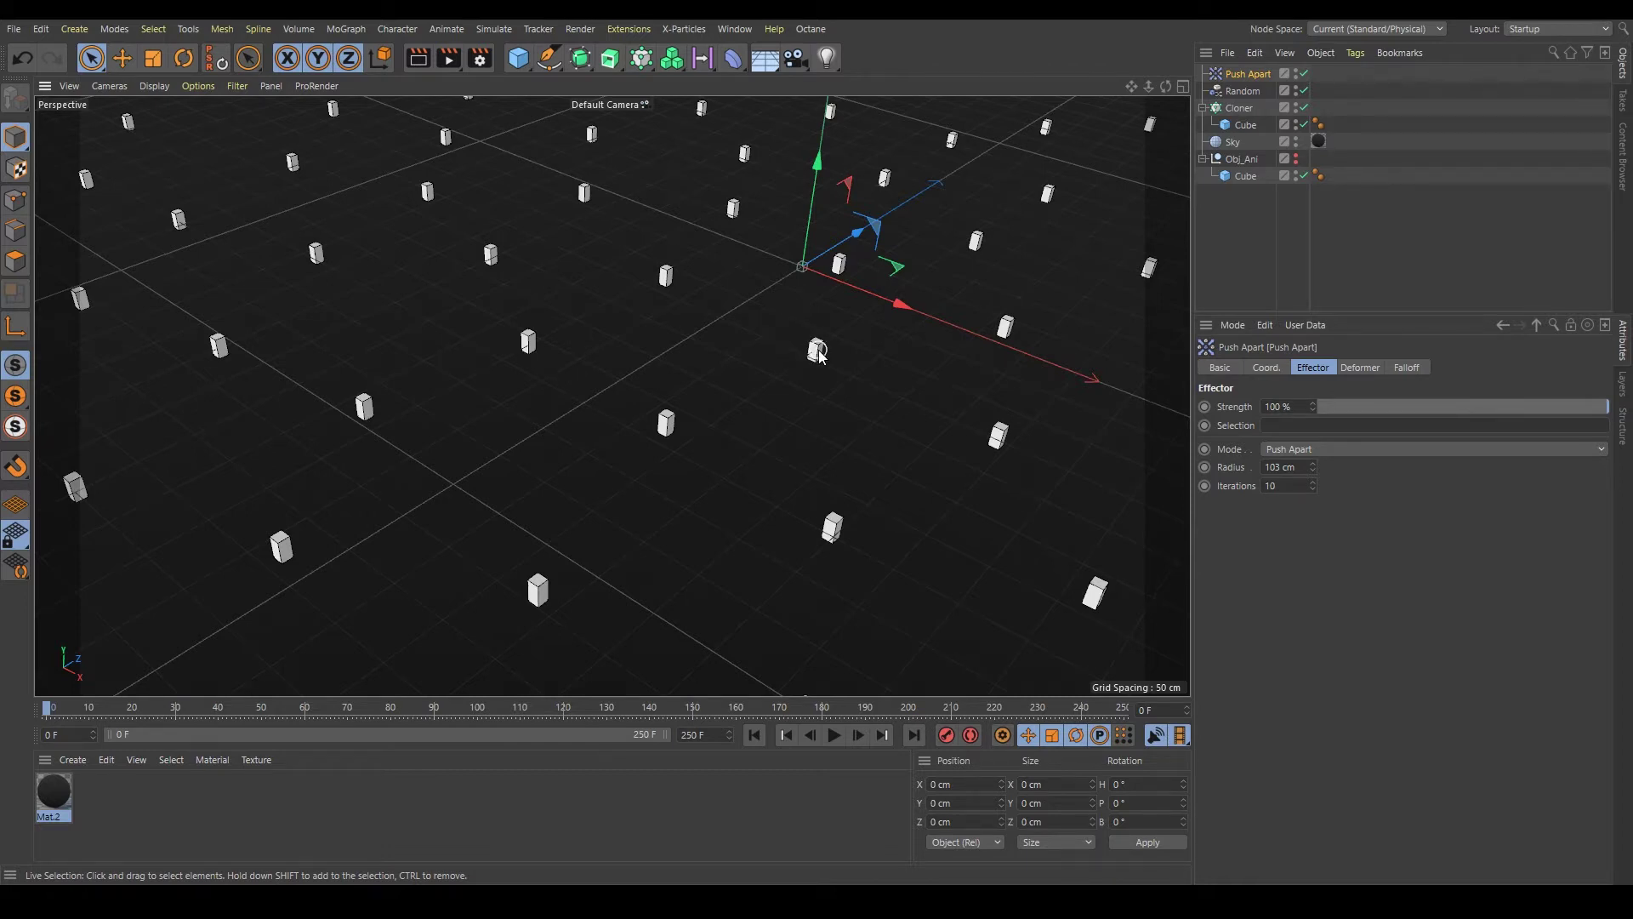
pyautogui.click(1248, 125)
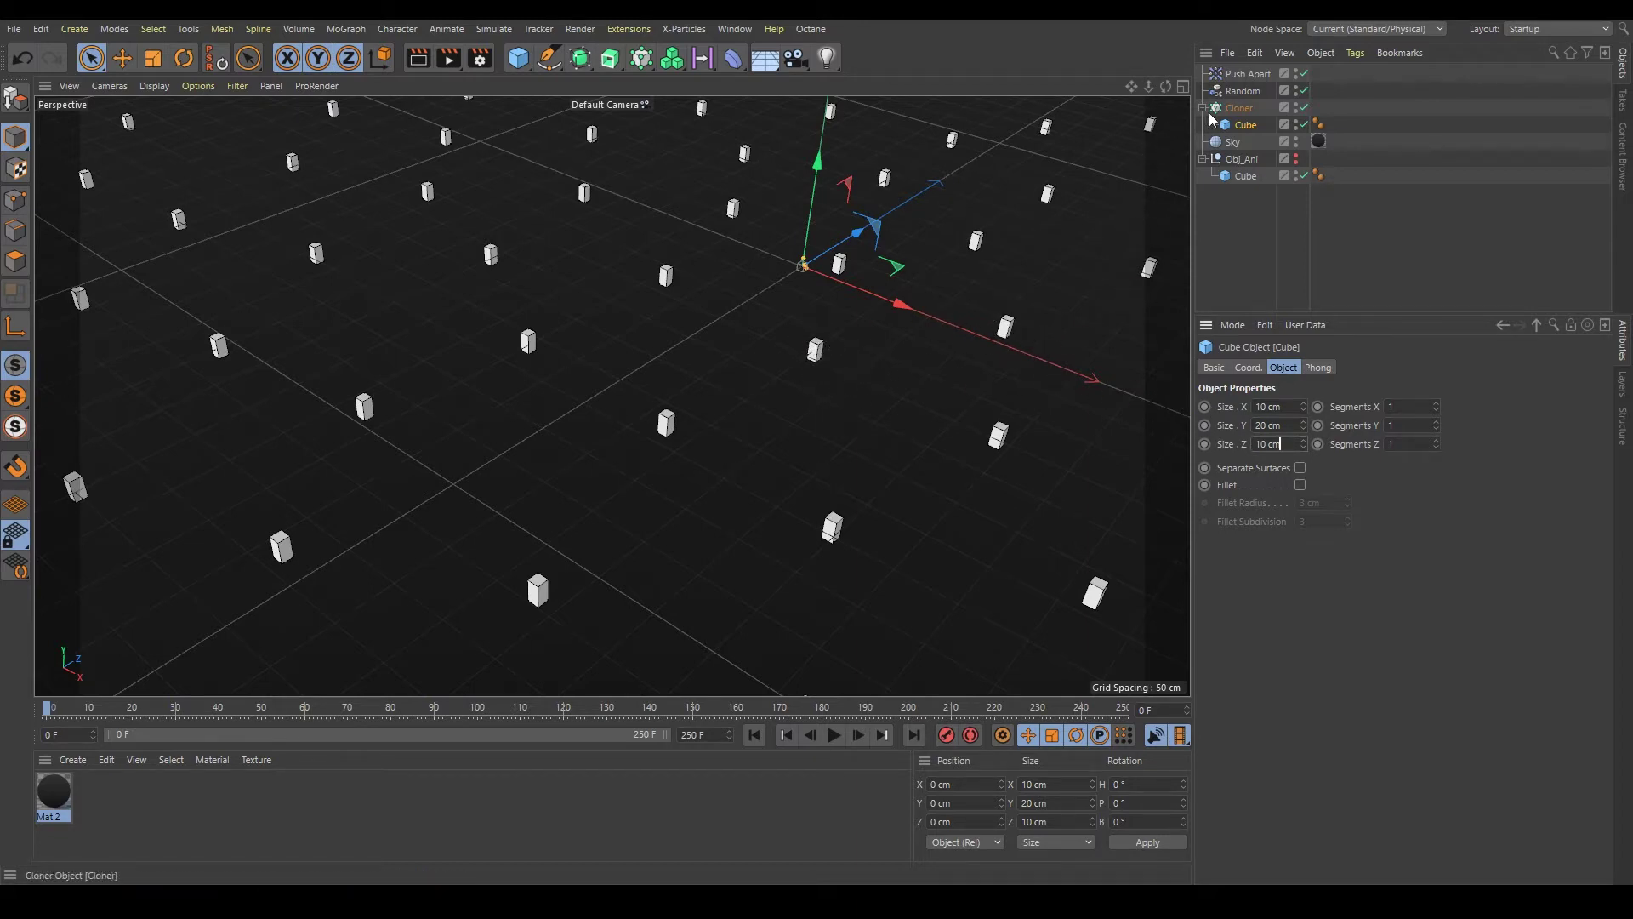
pyautogui.click(1248, 74)
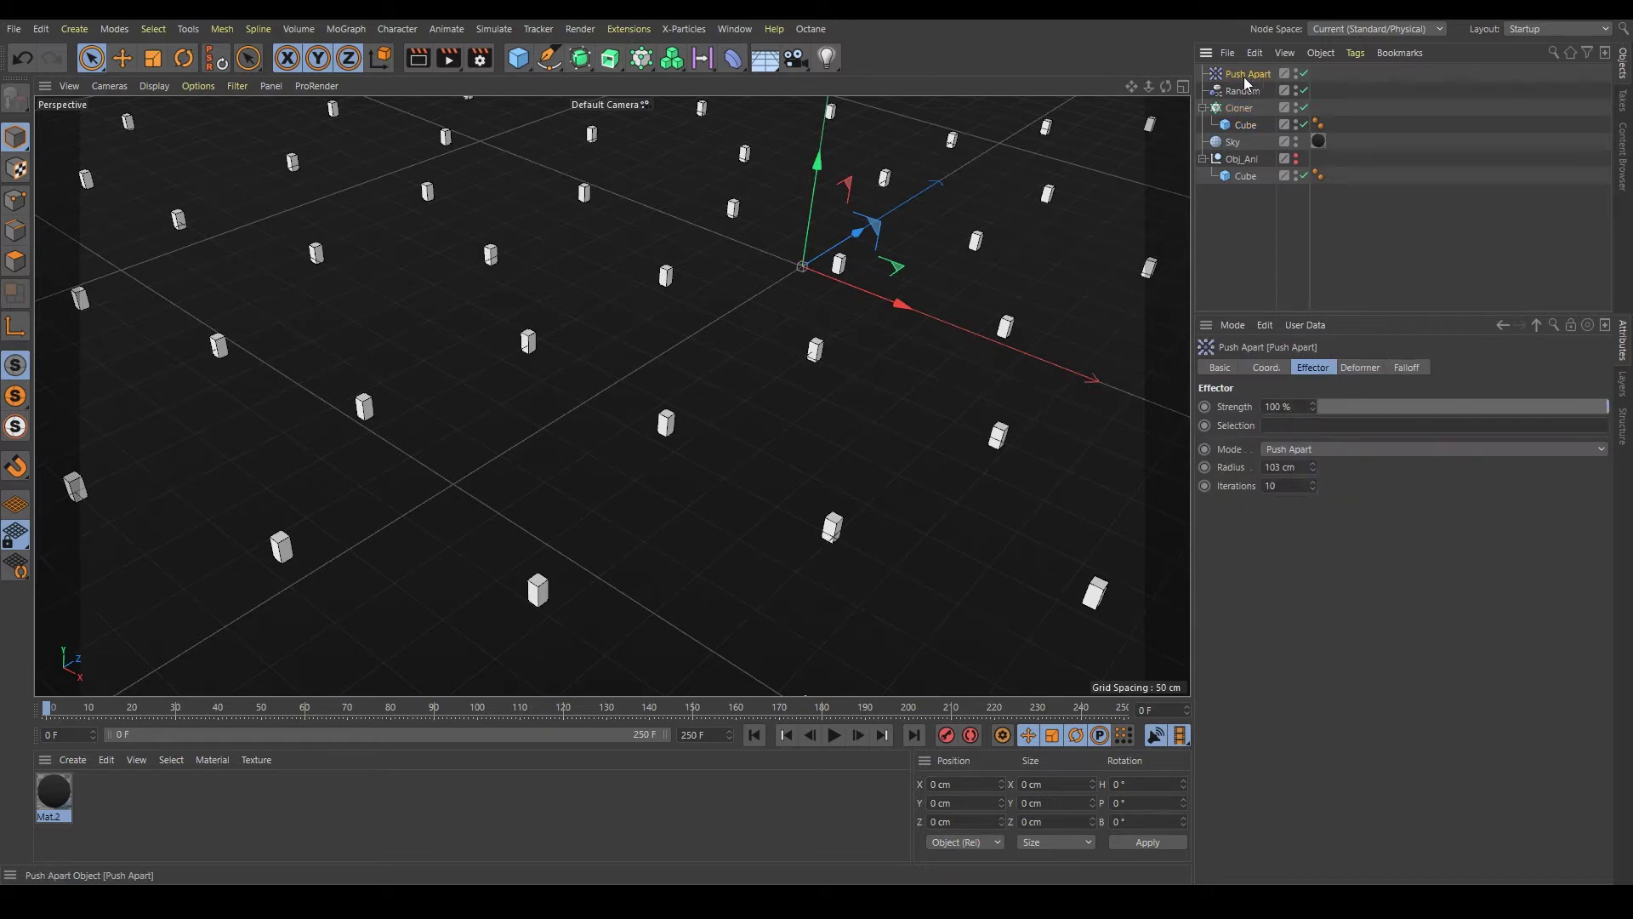
# Set the Push Apart radius to 20 cm
pyautogui.click(1284, 467)
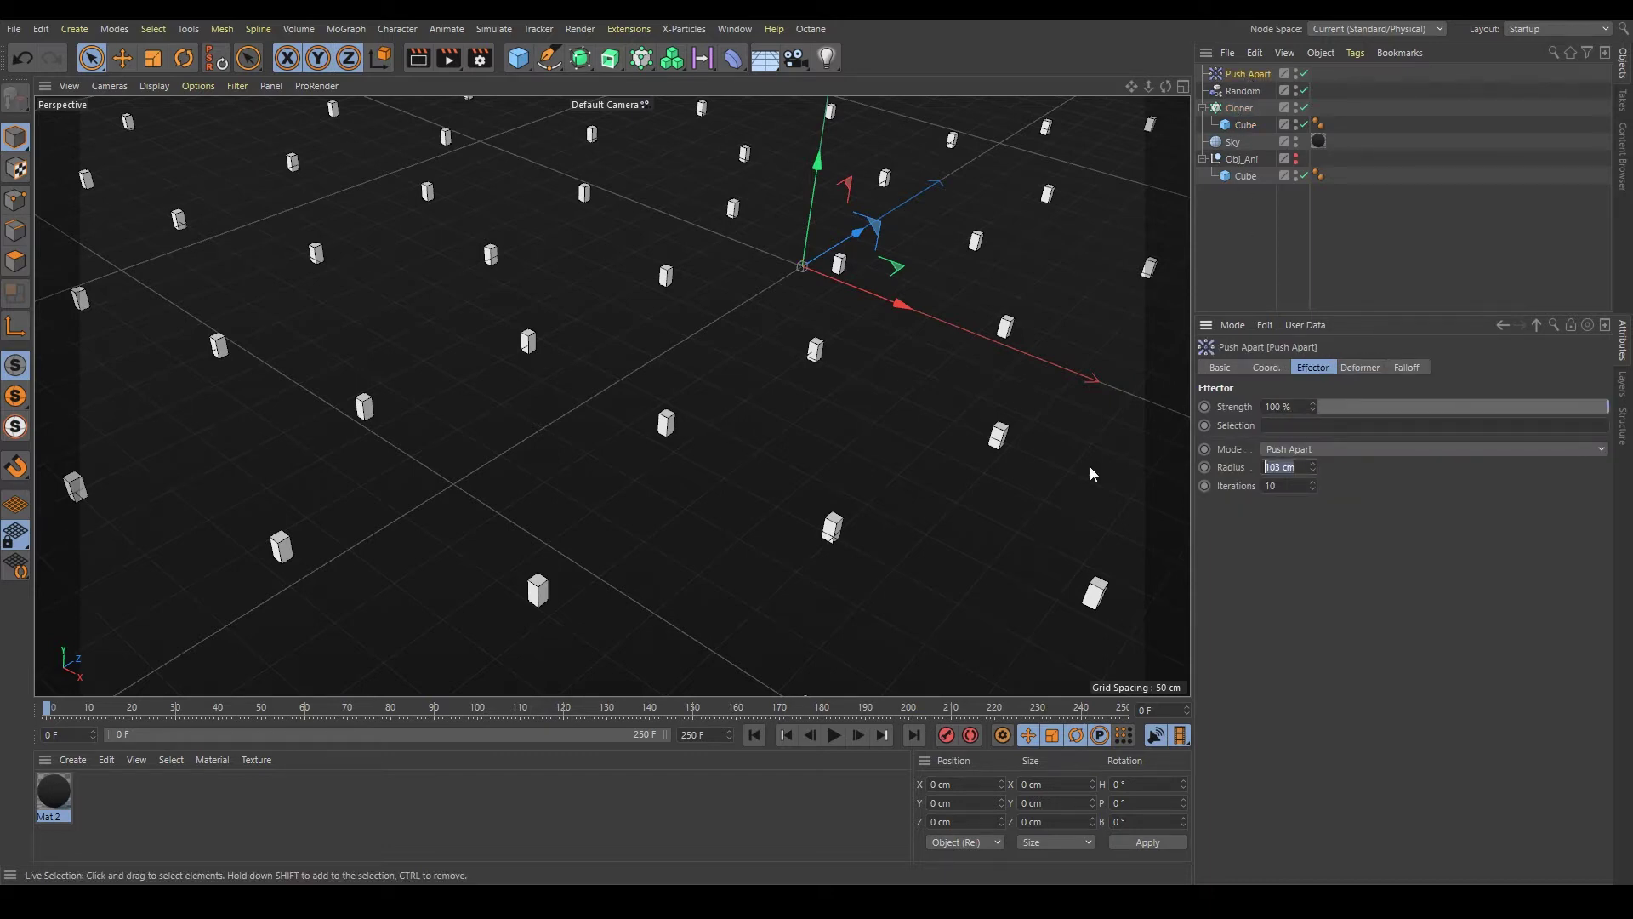
pyautogui.write('20')
pyautogui.press('Return')
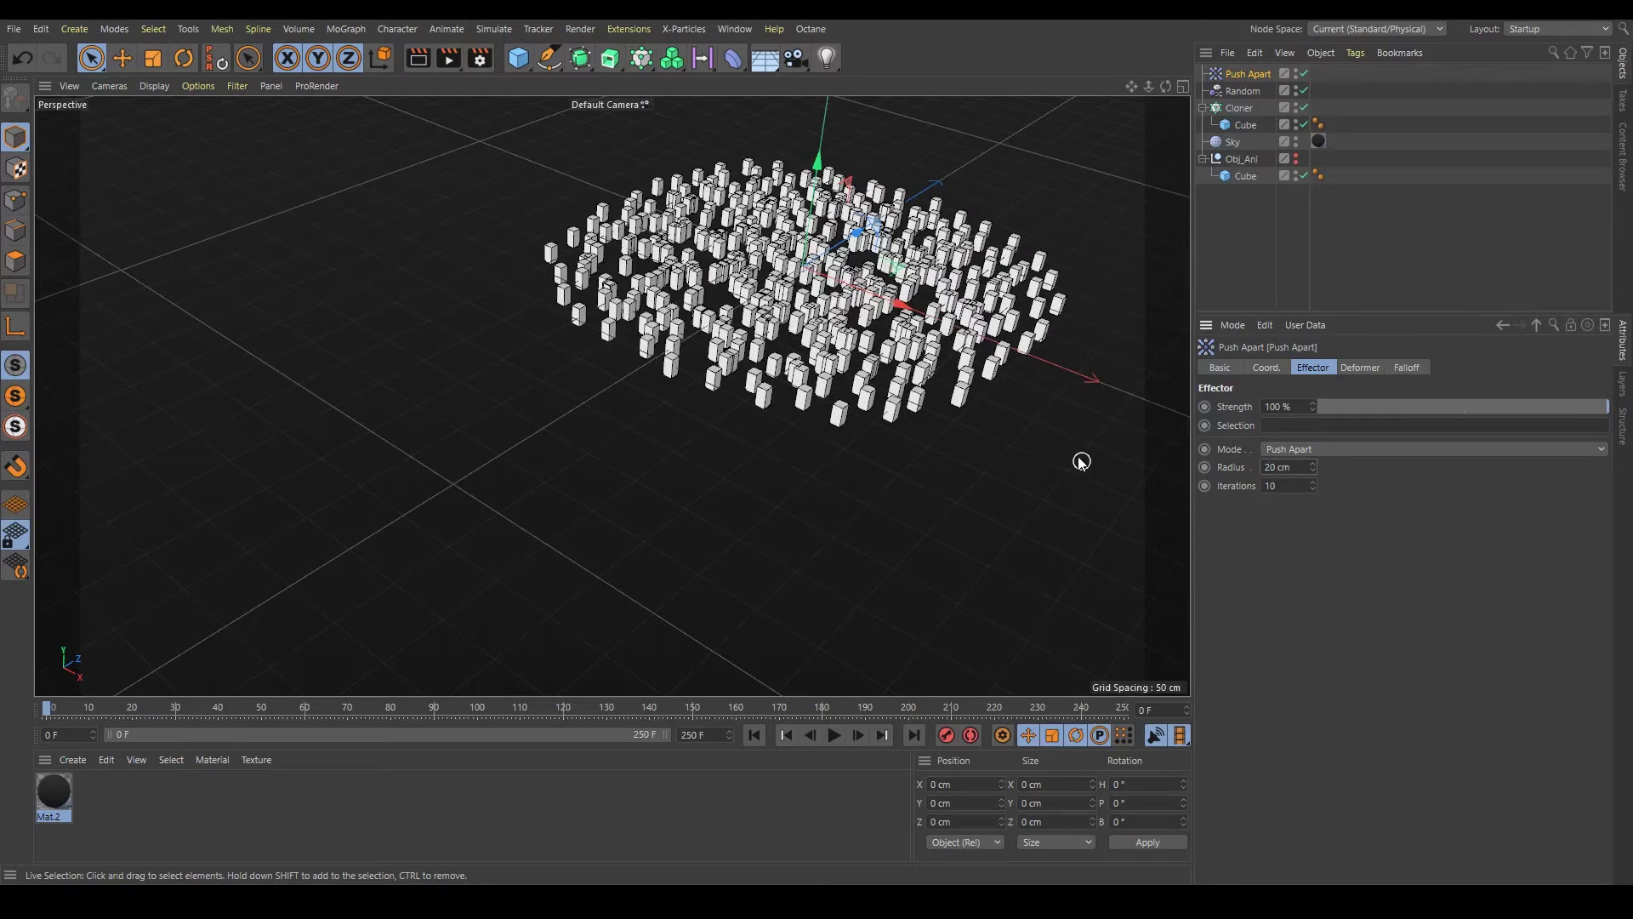
pyautogui.scroll(5, 1081, 461)
pyautogui.scroll(3, 864, 299)
pyautogui.scroll(-2, 839, 310)
pyautogui.scroll(3, 822, 327)
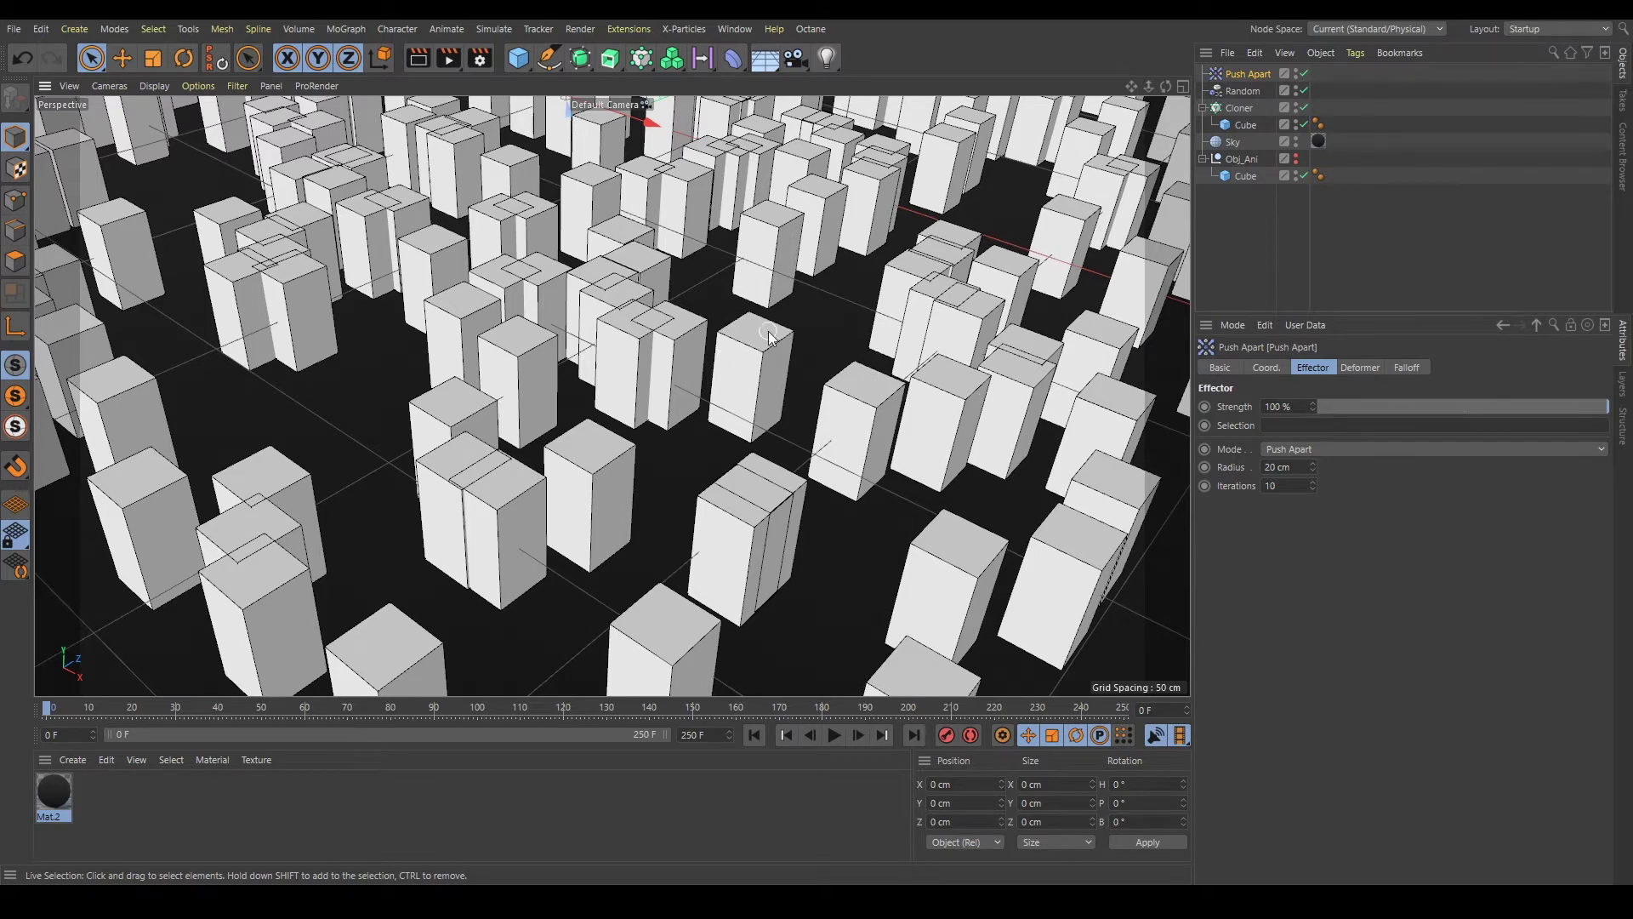
# Raise the Push Apart radius to 32 cm, then settle it at 30 cm
pyautogui.click(1313, 463)
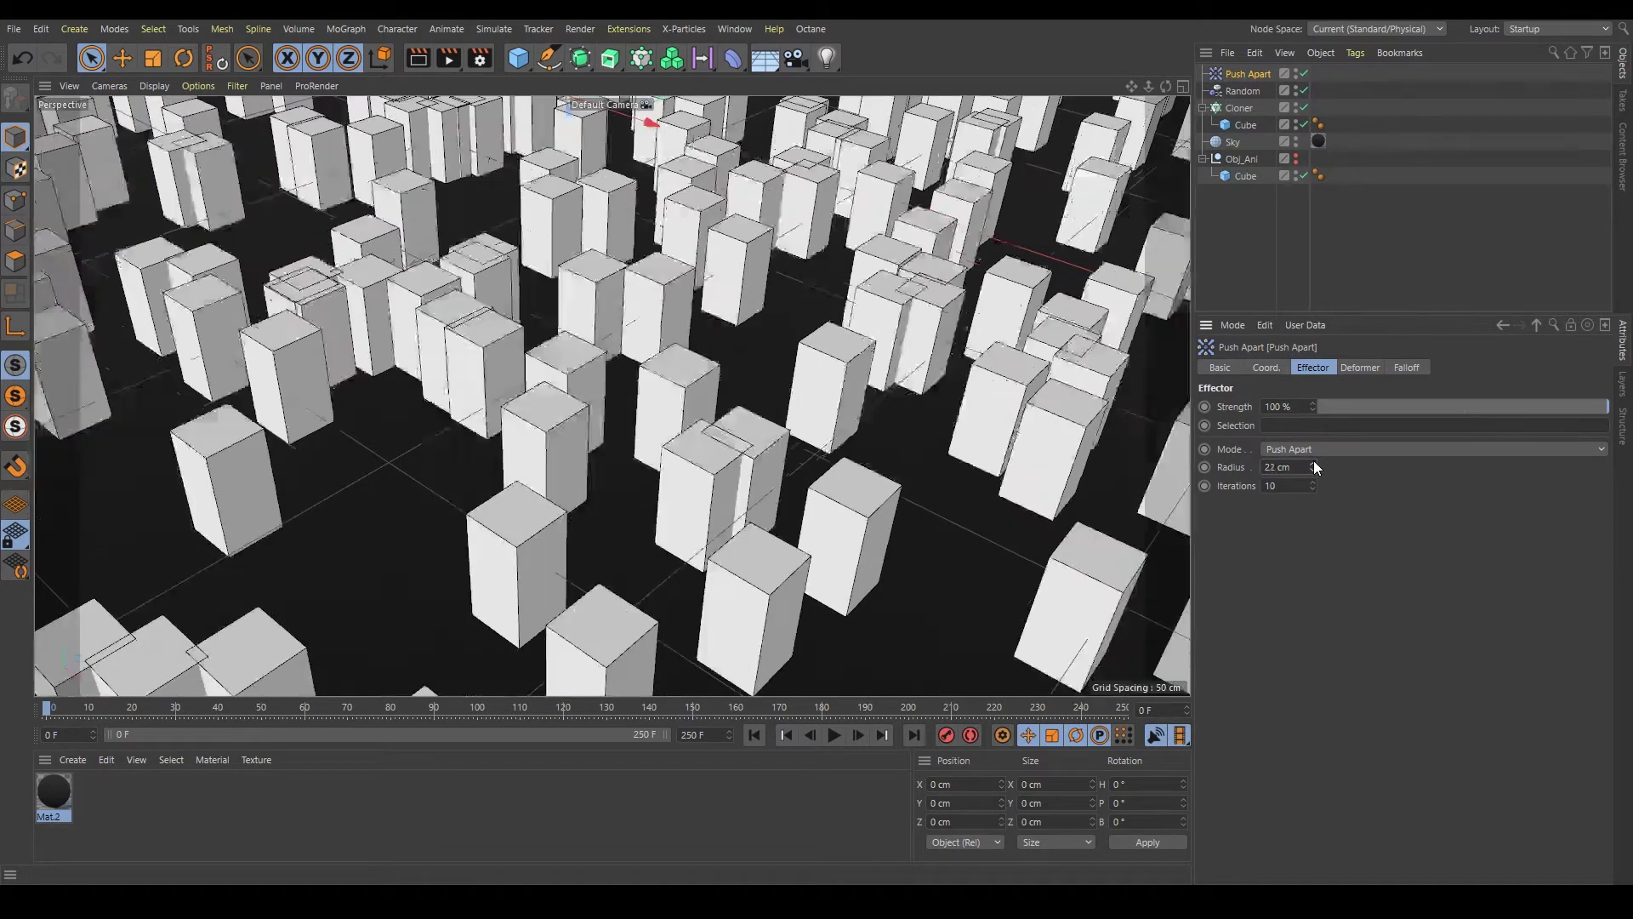
pyautogui.click(1313, 464)
pyautogui.click(1313, 464)
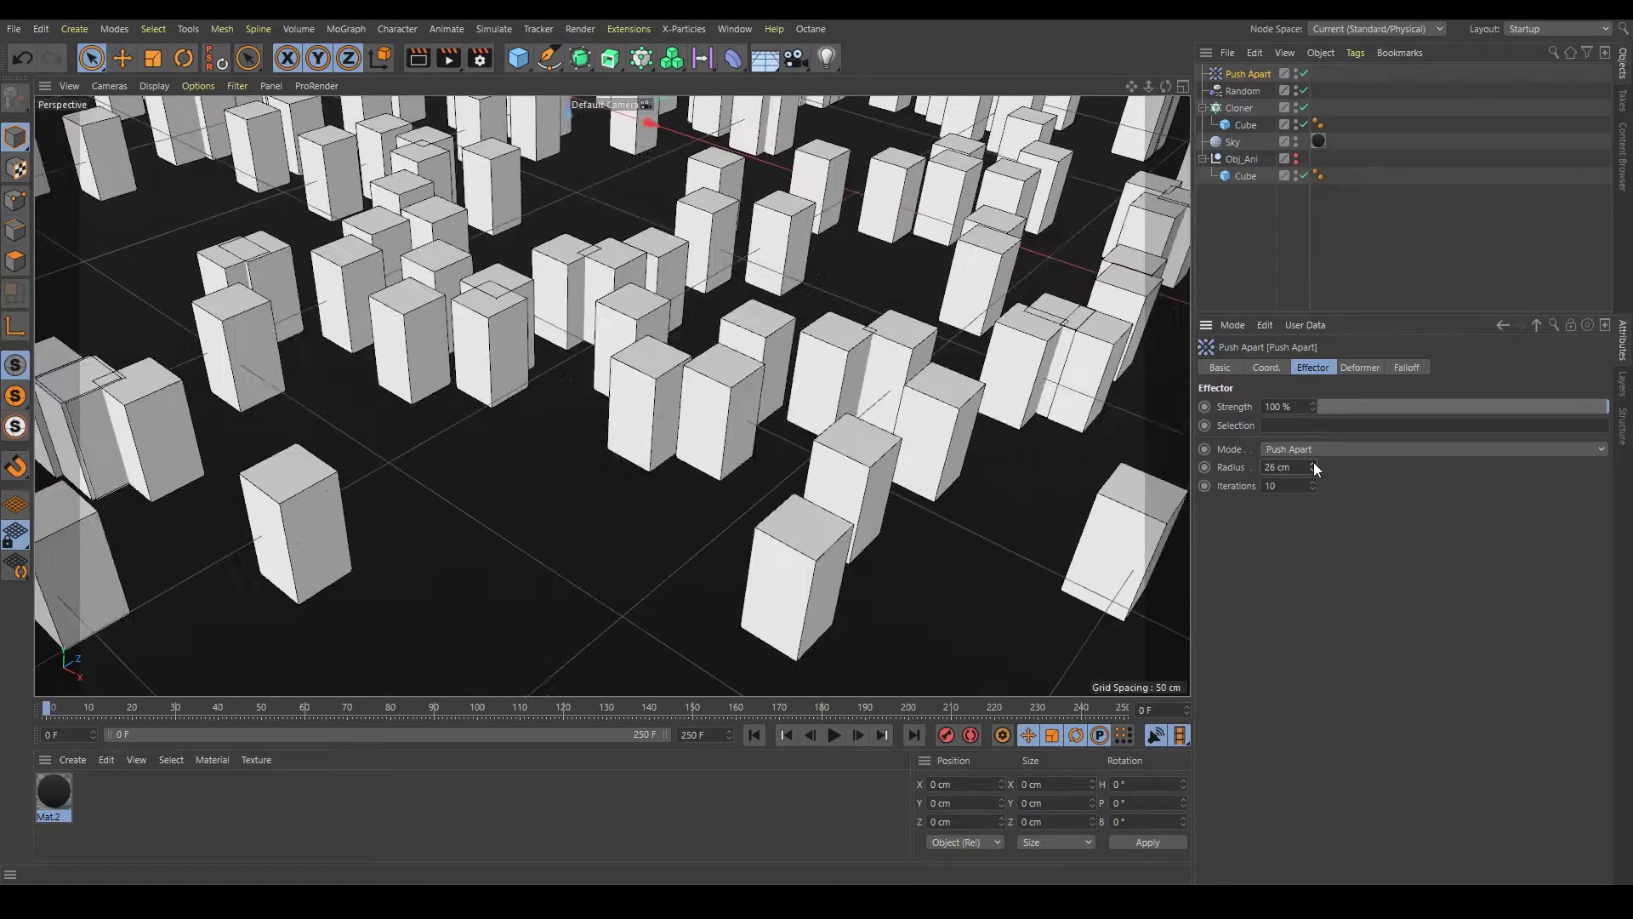
pyautogui.click(1313, 463)
pyautogui.click(1314, 471)
pyautogui.click(1314, 472)
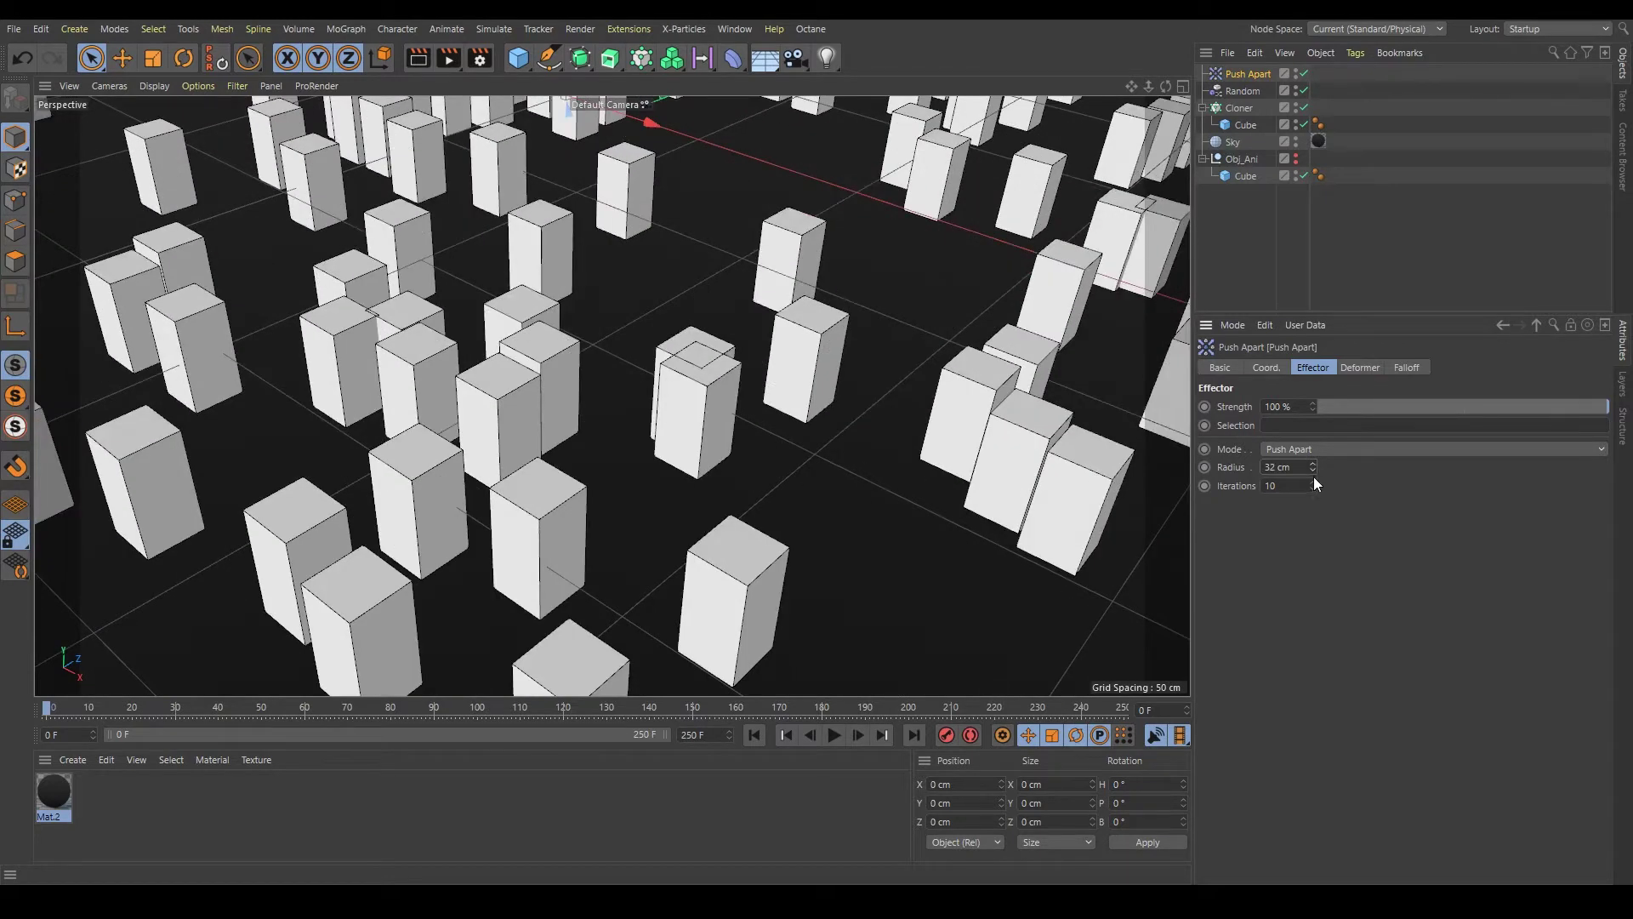
pyautogui.scroll(-3, 620, 343)
pyautogui.scroll(3, 619, 343)
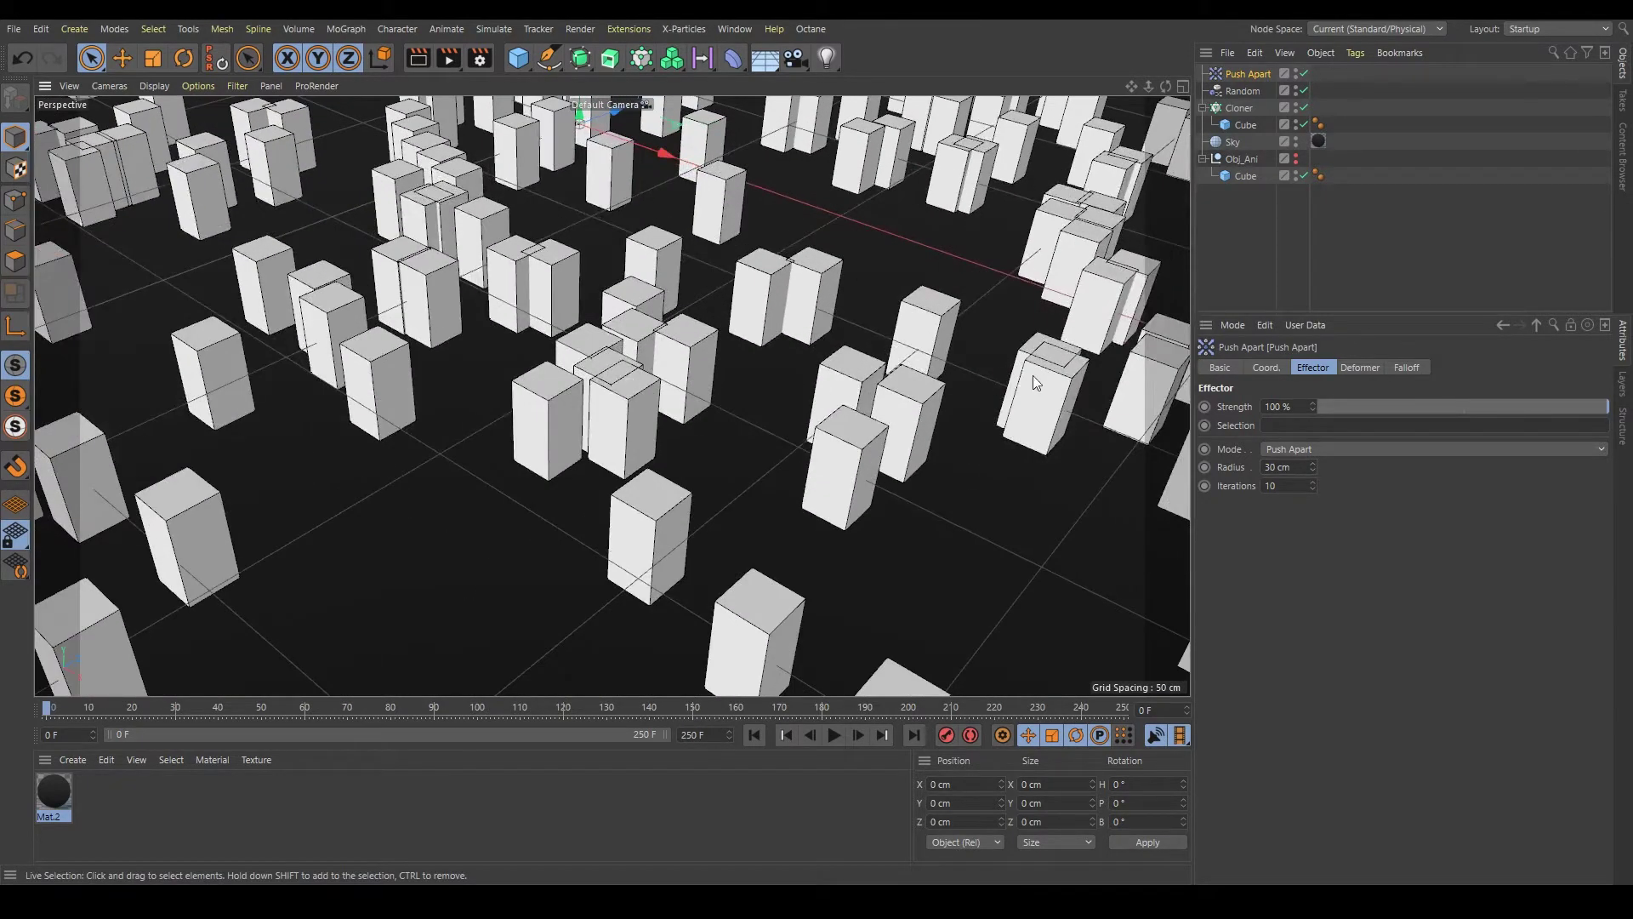
pyautogui.scroll(-2, 680, 243)
pyautogui.scroll(-2, 680, 242)
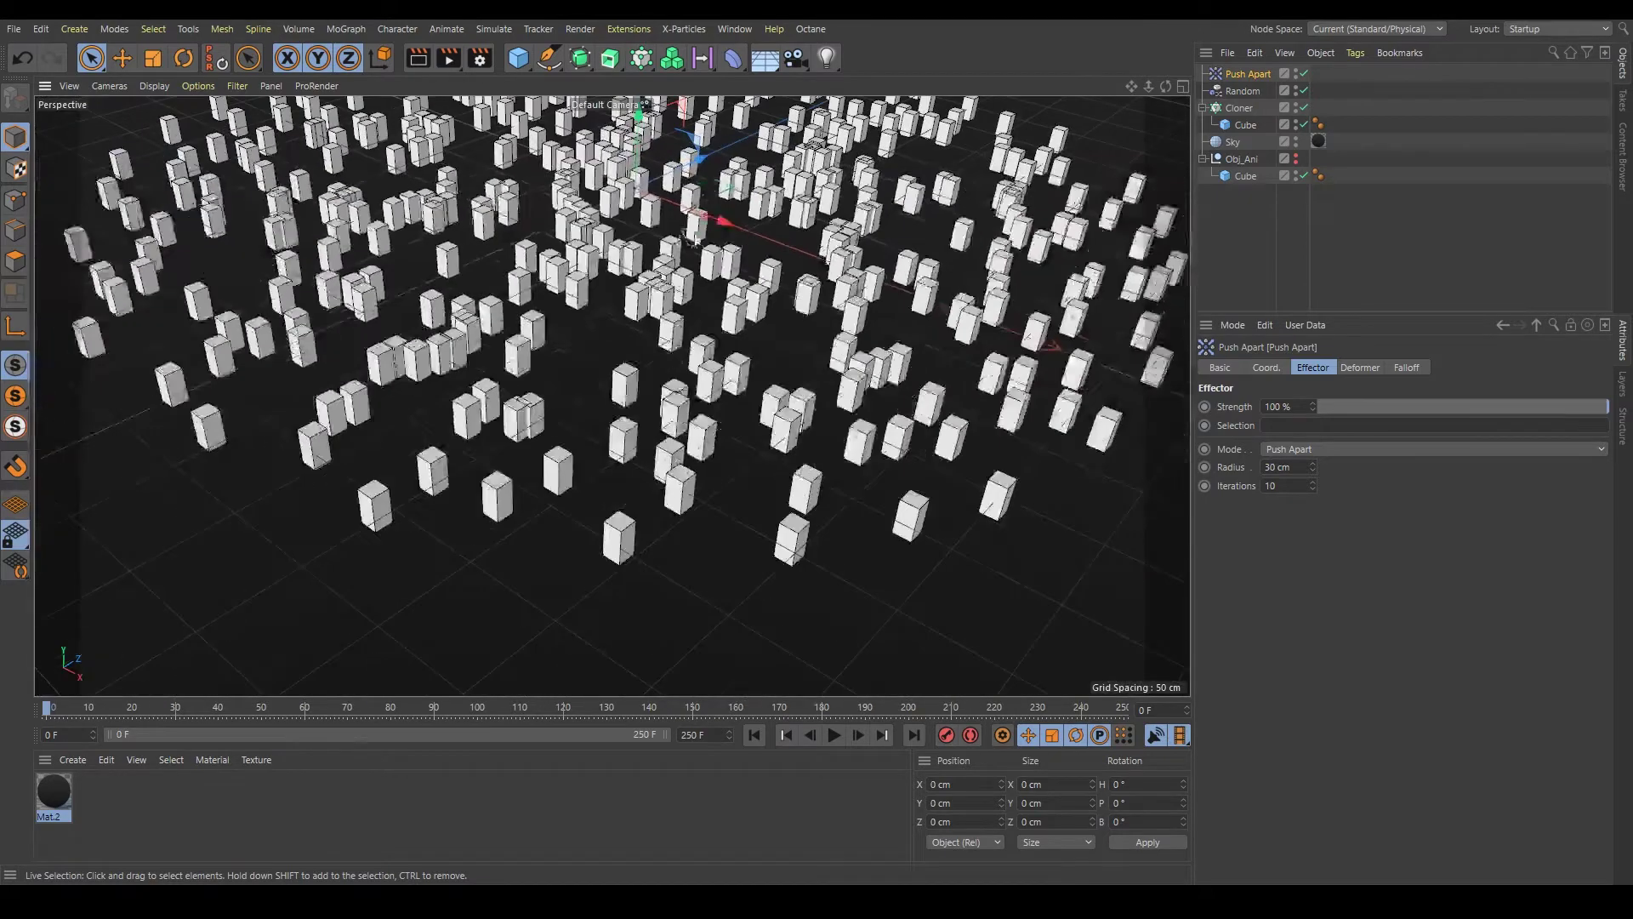
pyautogui.scroll(1, 780, 228)
pyautogui.moveTo(1134, 89); pyautogui.dragTo(1283, 483)
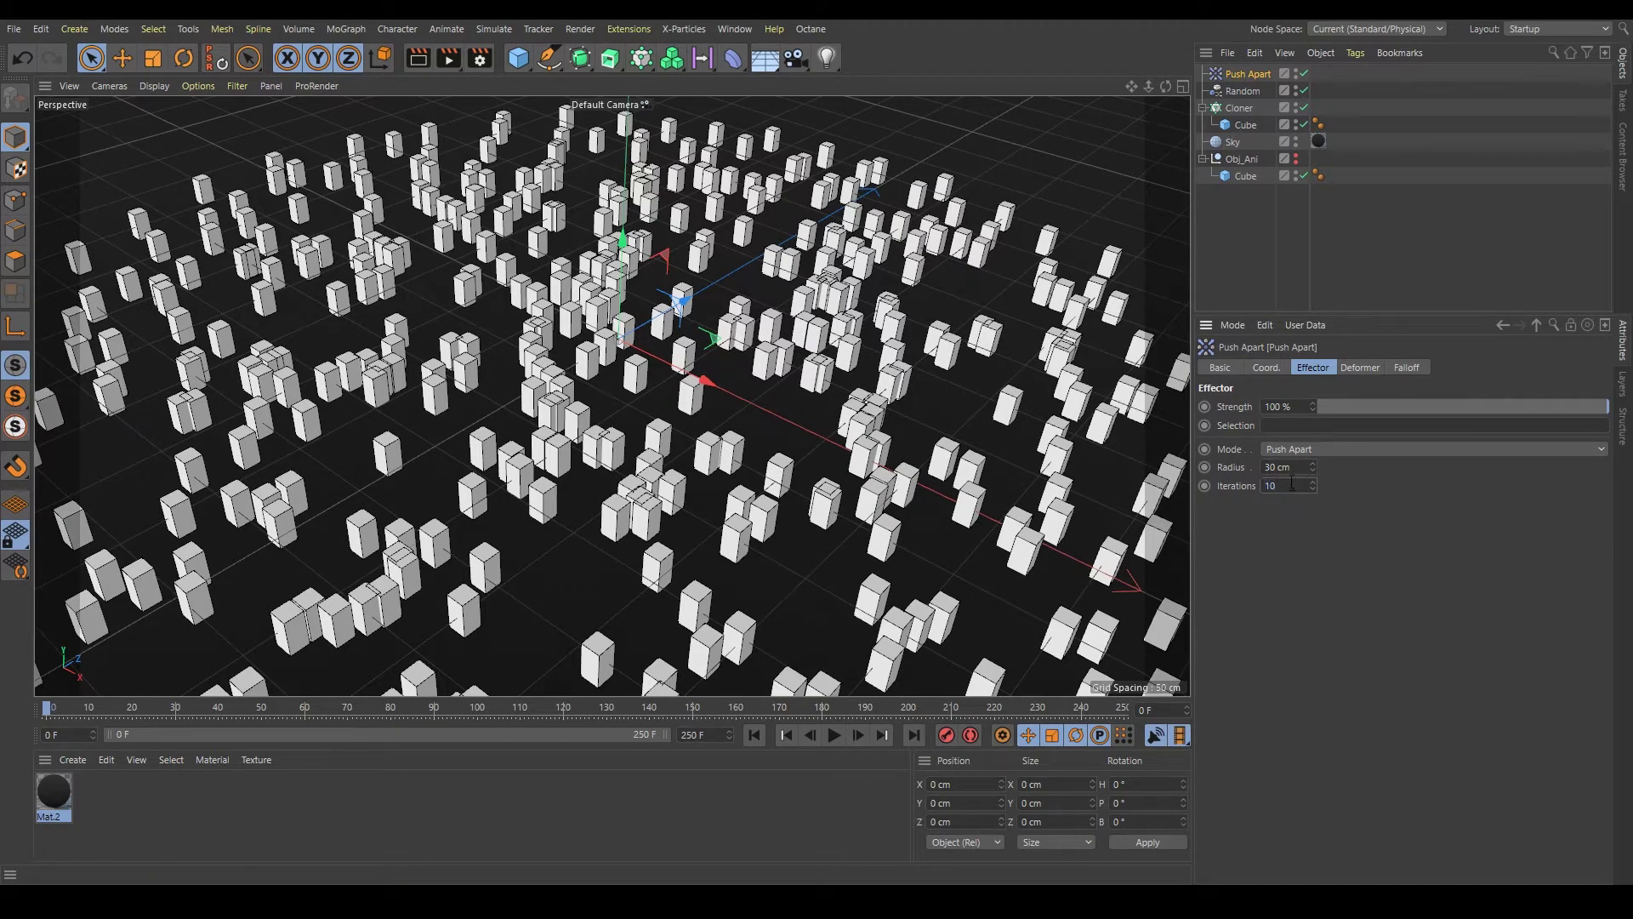
# Raise the Push Apart iterations to 50, then to 100
pyautogui.click(1292, 483)
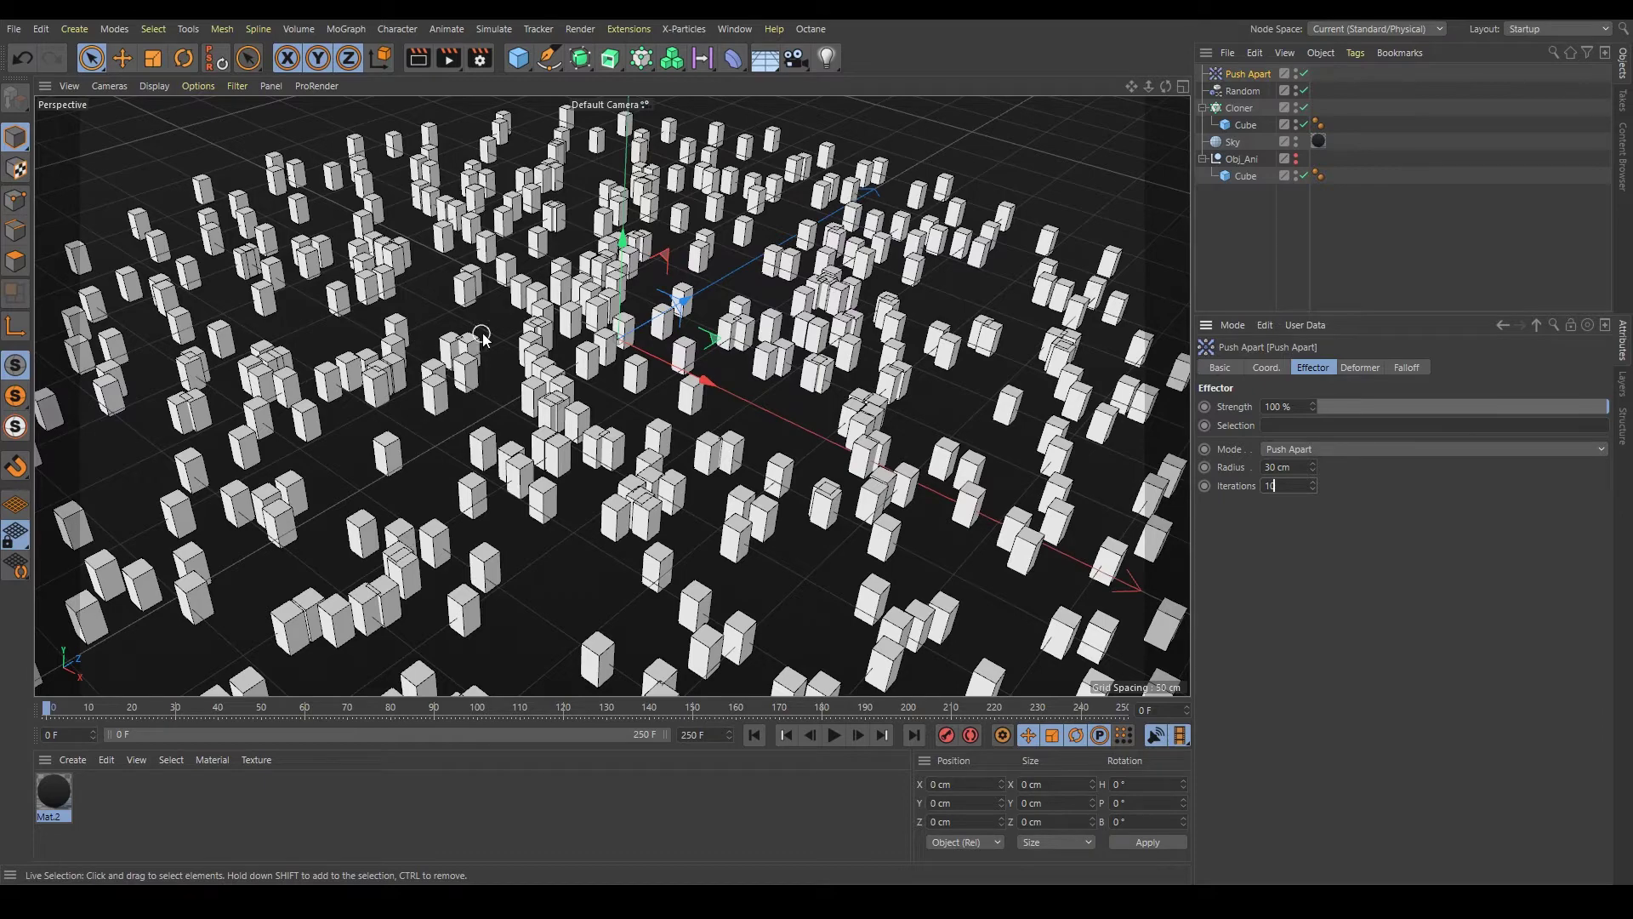
pyautogui.scroll(3, 840, 353)
pyautogui.scroll(2, 840, 353)
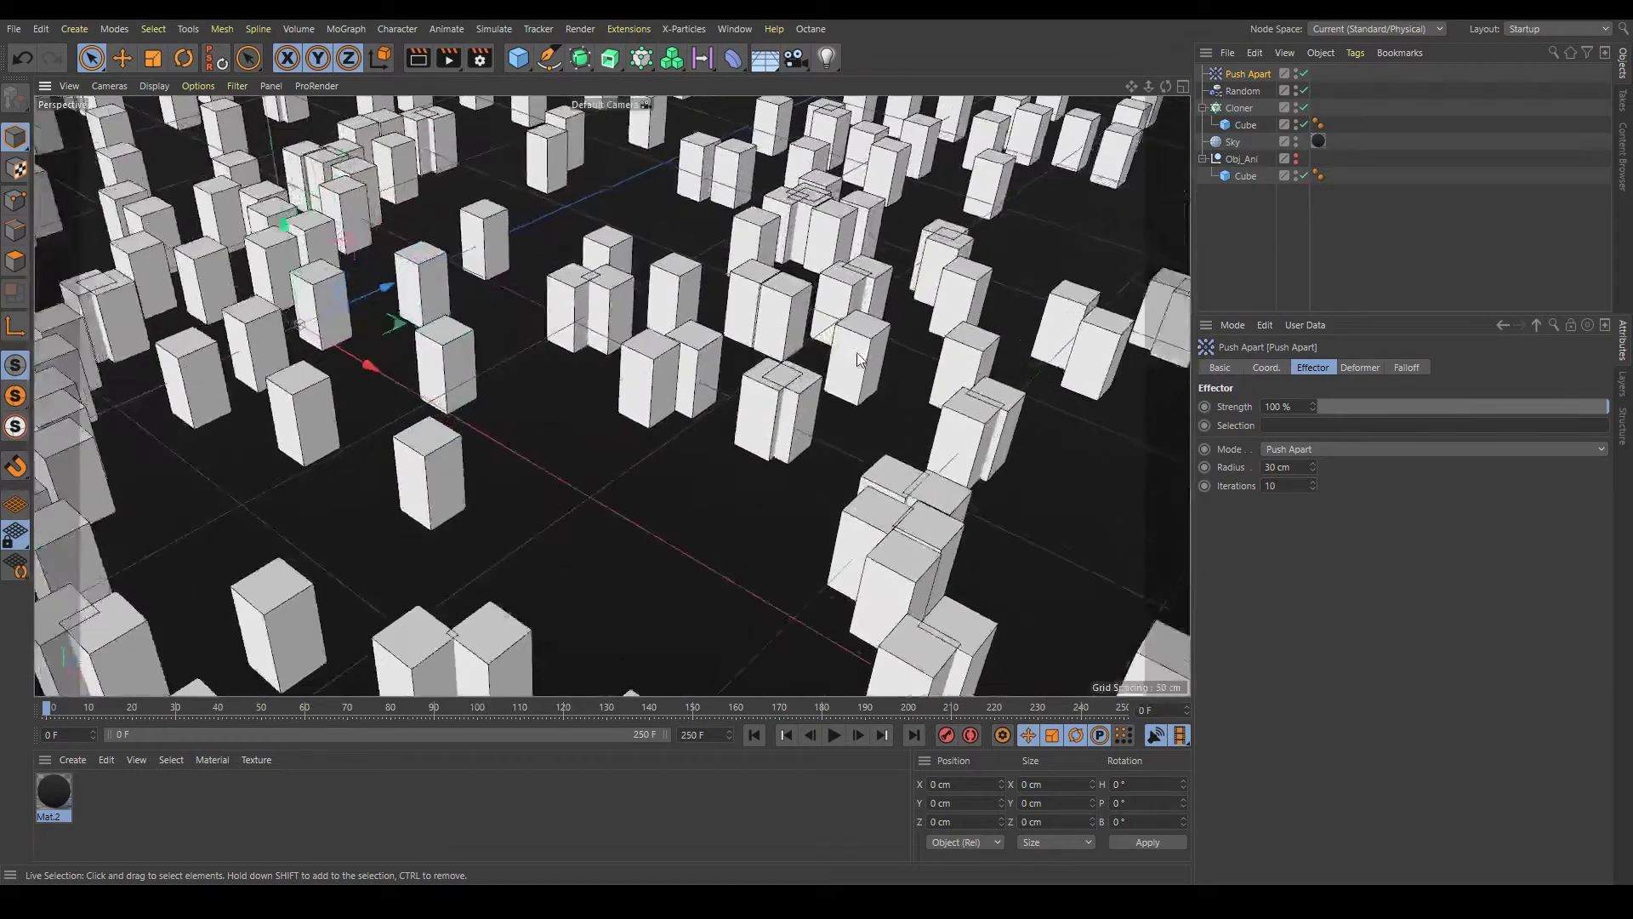
pyautogui.scroll(2, 791, 383)
pyautogui.scroll(2, 740, 417)
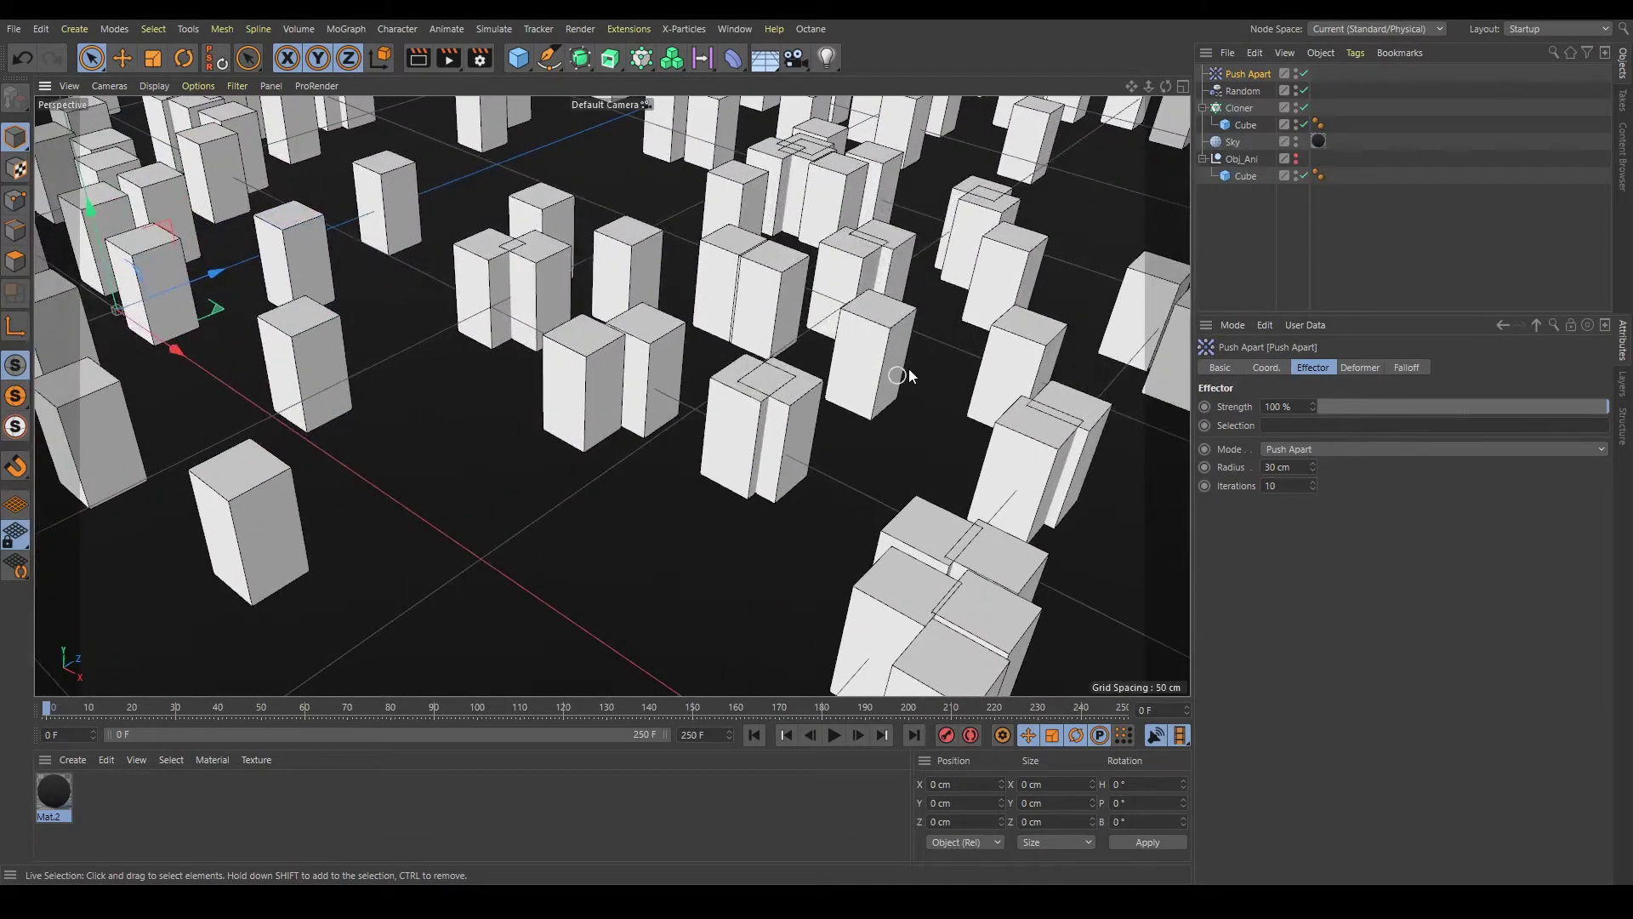
pyautogui.click(1306, 485)
pyautogui.scroll(-3, 985, 576)
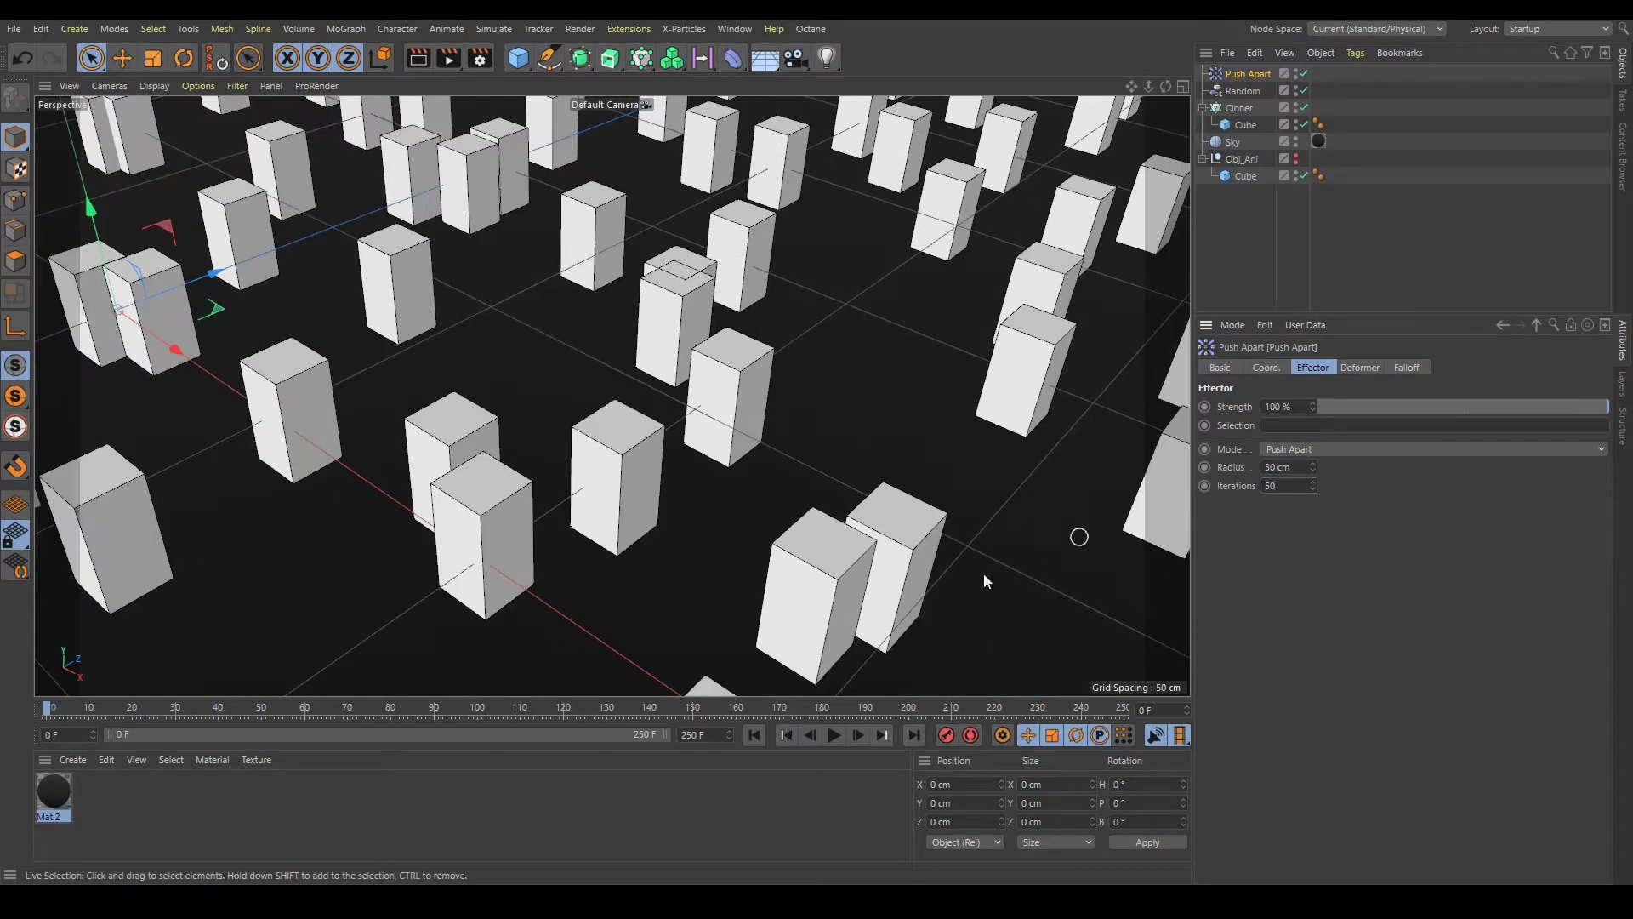
pyautogui.scroll(-4, 802, 346)
pyautogui.scroll(-4, 647, 459)
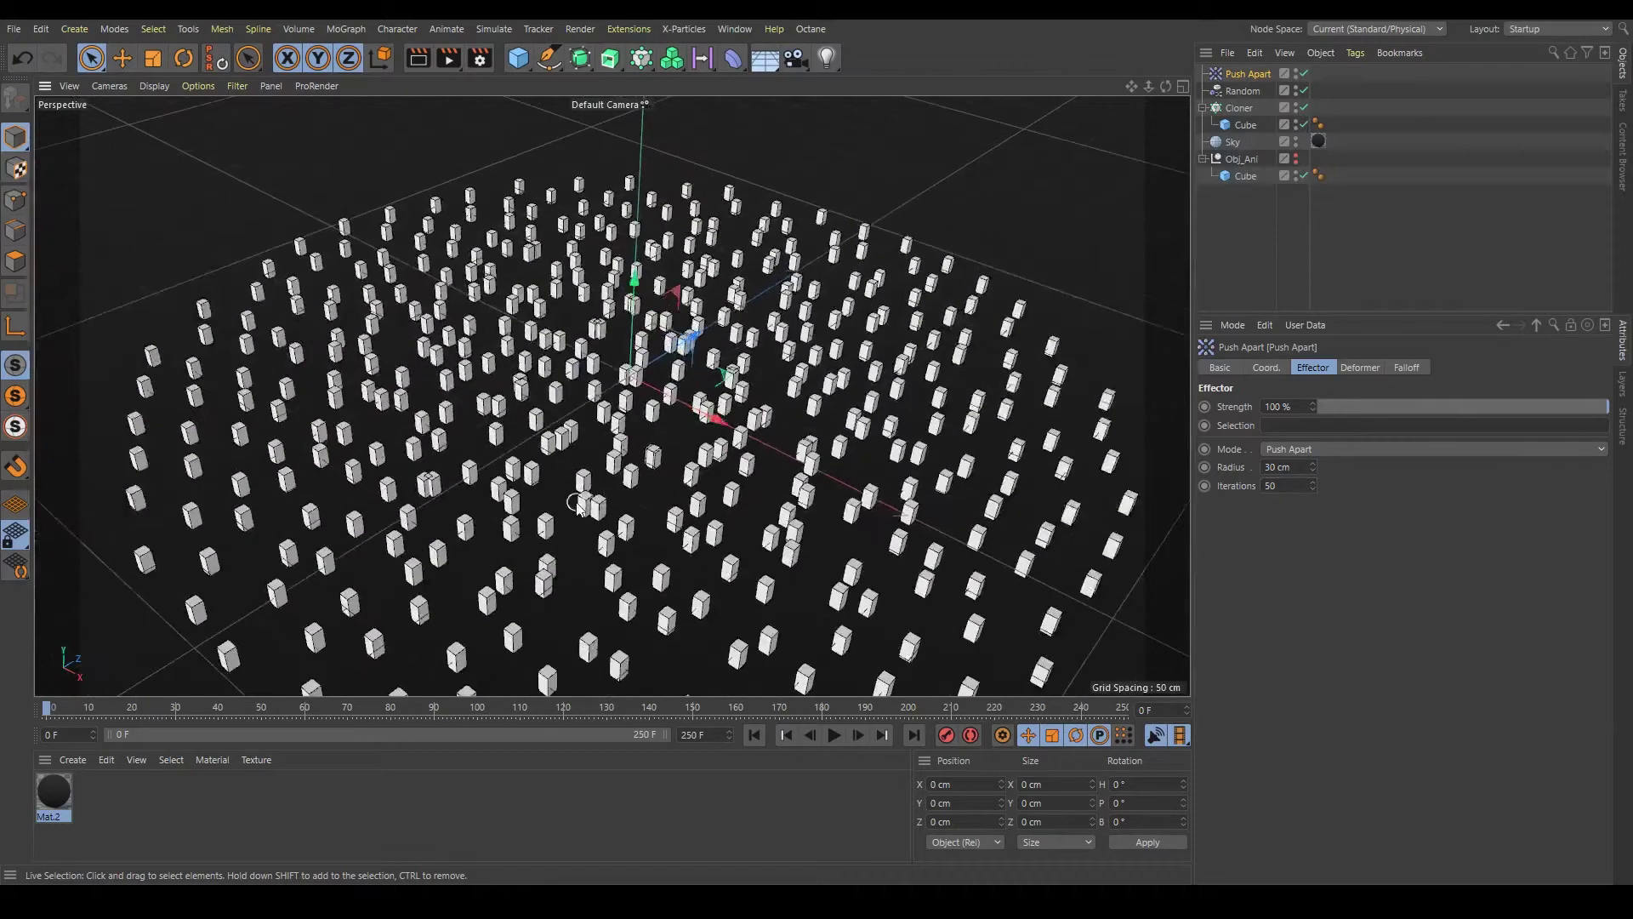
pyautogui.scroll(3, 648, 511)
pyautogui.scroll(2, 649, 519)
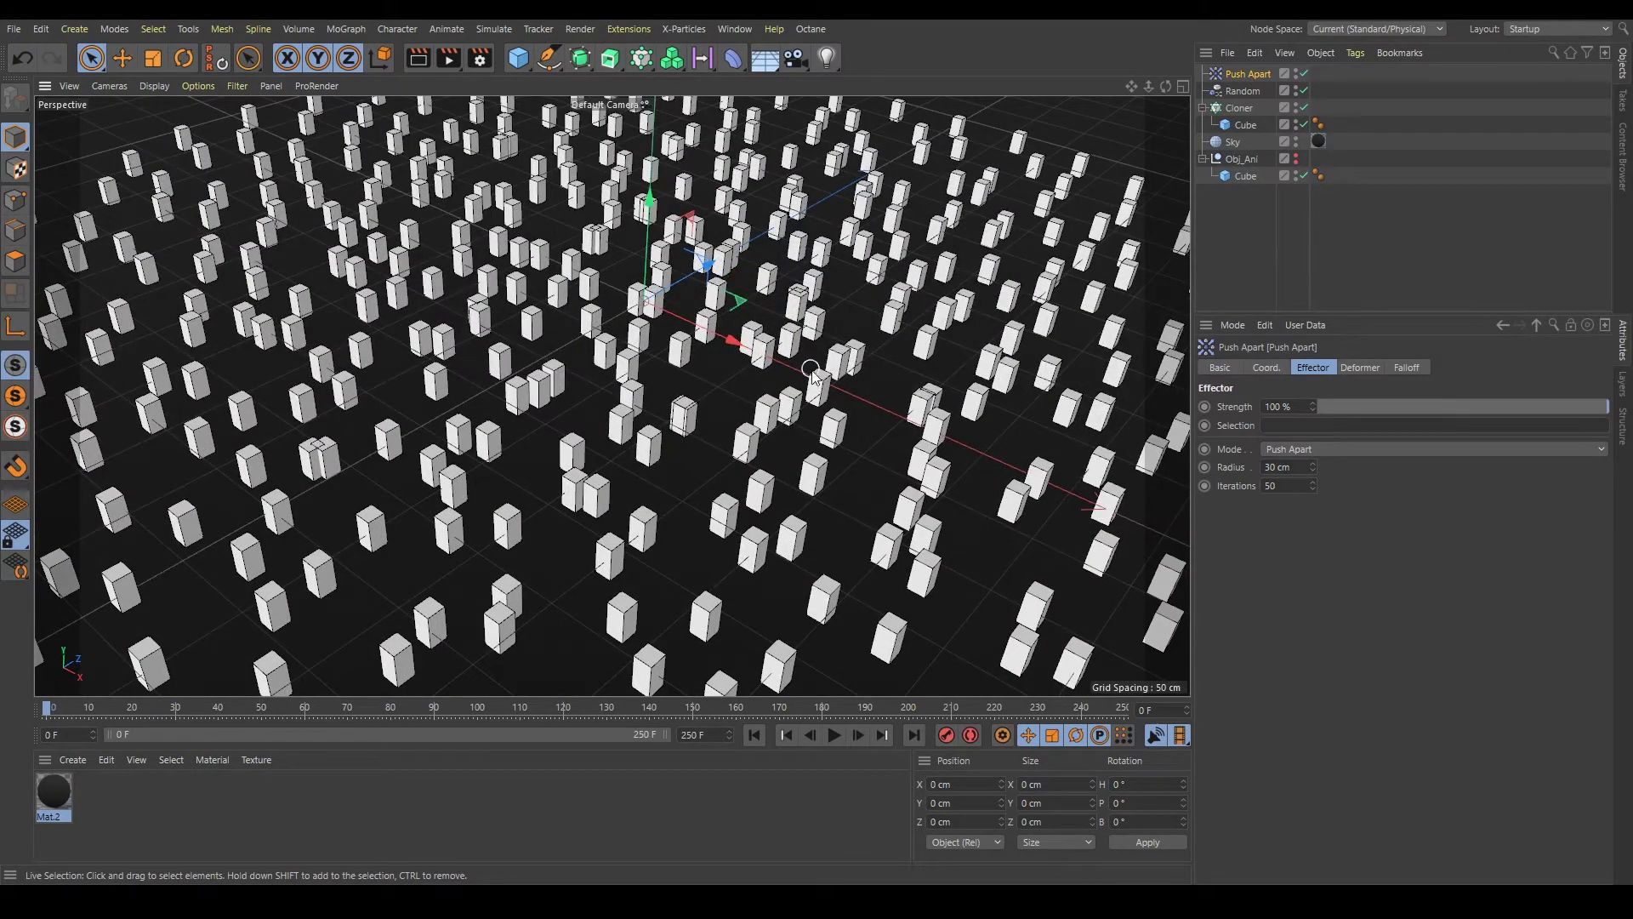
pyautogui.scroll(-1, 808, 328)
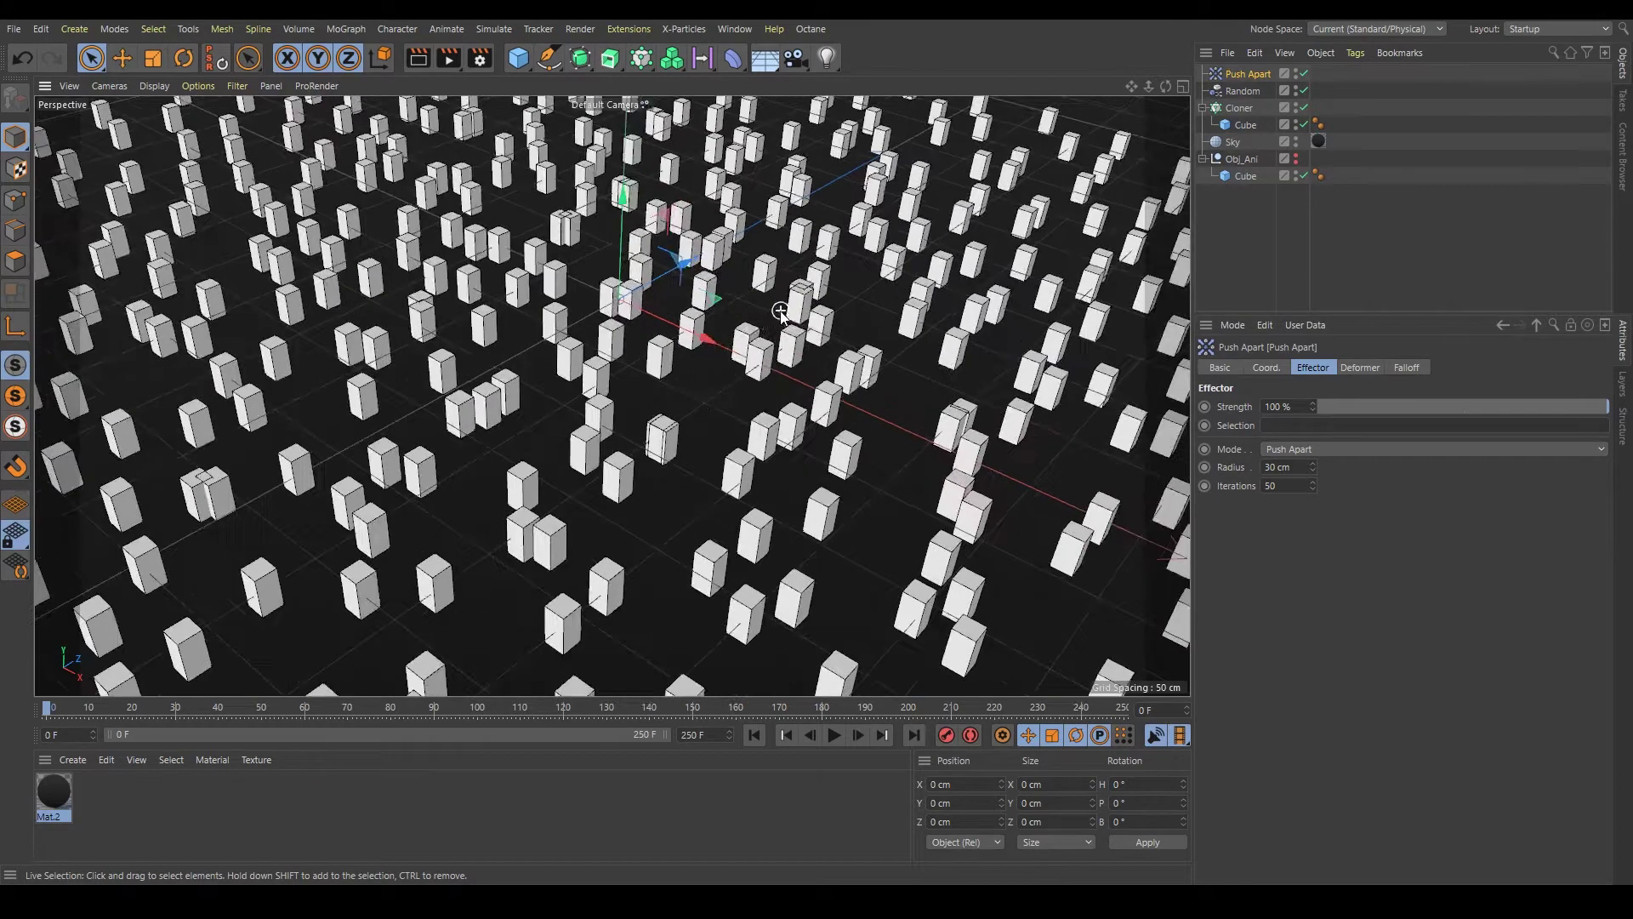
pyautogui.scroll(-1, 737, 342)
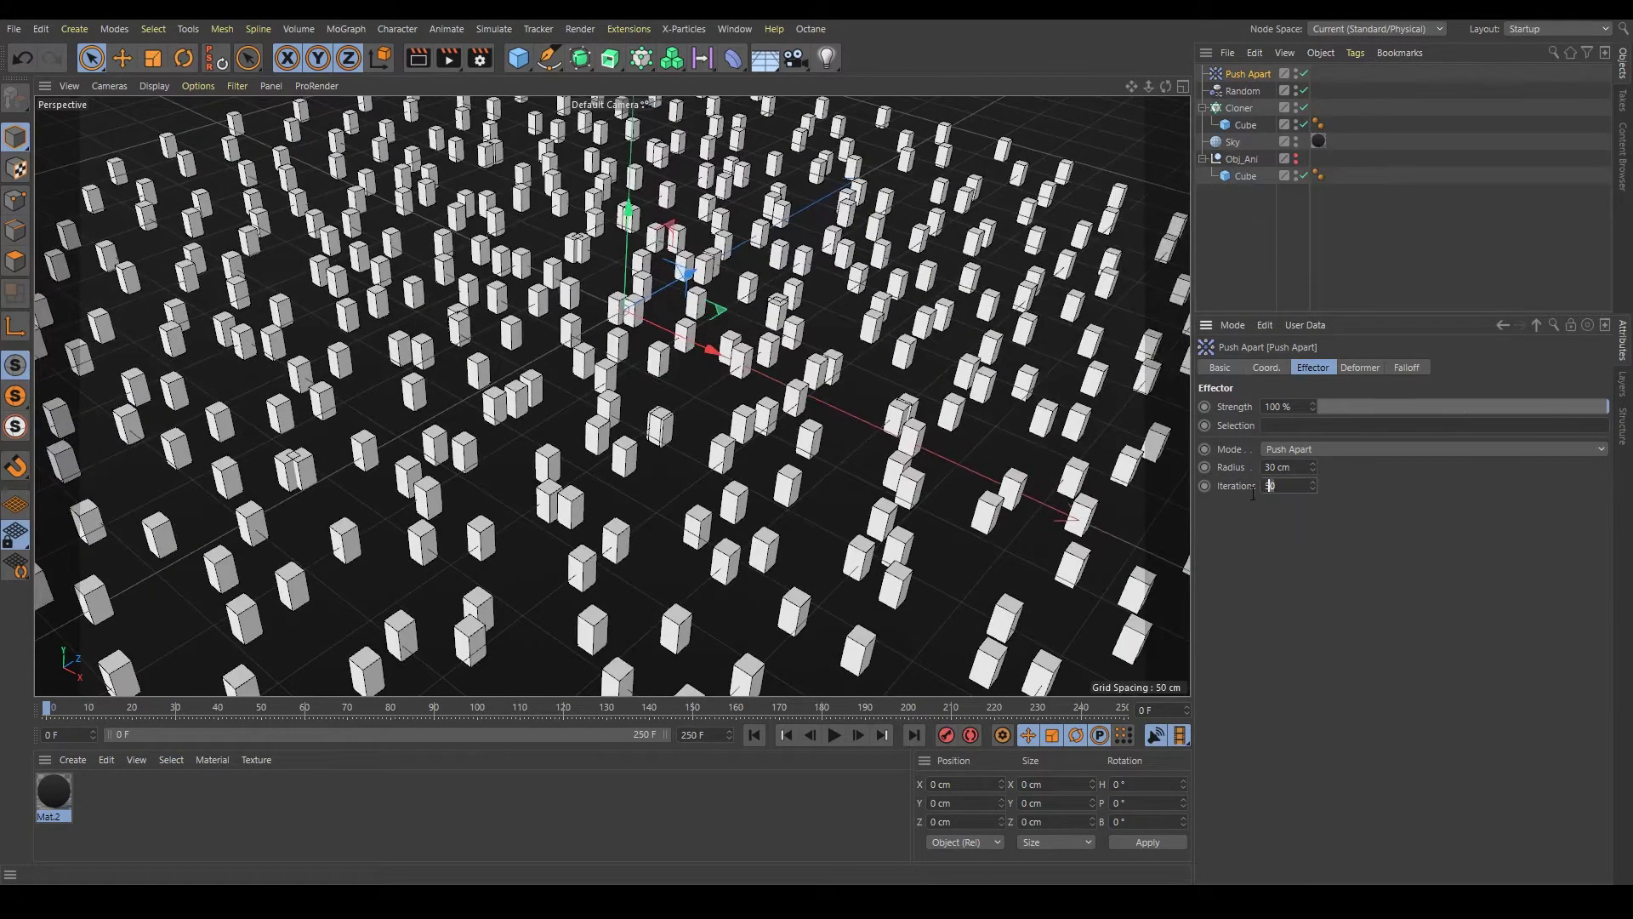
pyautogui.doubleClick(1281, 485)
pyautogui.write('100')
pyautogui.press('Return')
# Set the Push Apart radius to 15 cm, then reduce it to 10 cm, and deselect the effector
pyautogui.scroll(-1, 736, 399)
pyautogui.scroll(-1, 736, 400)
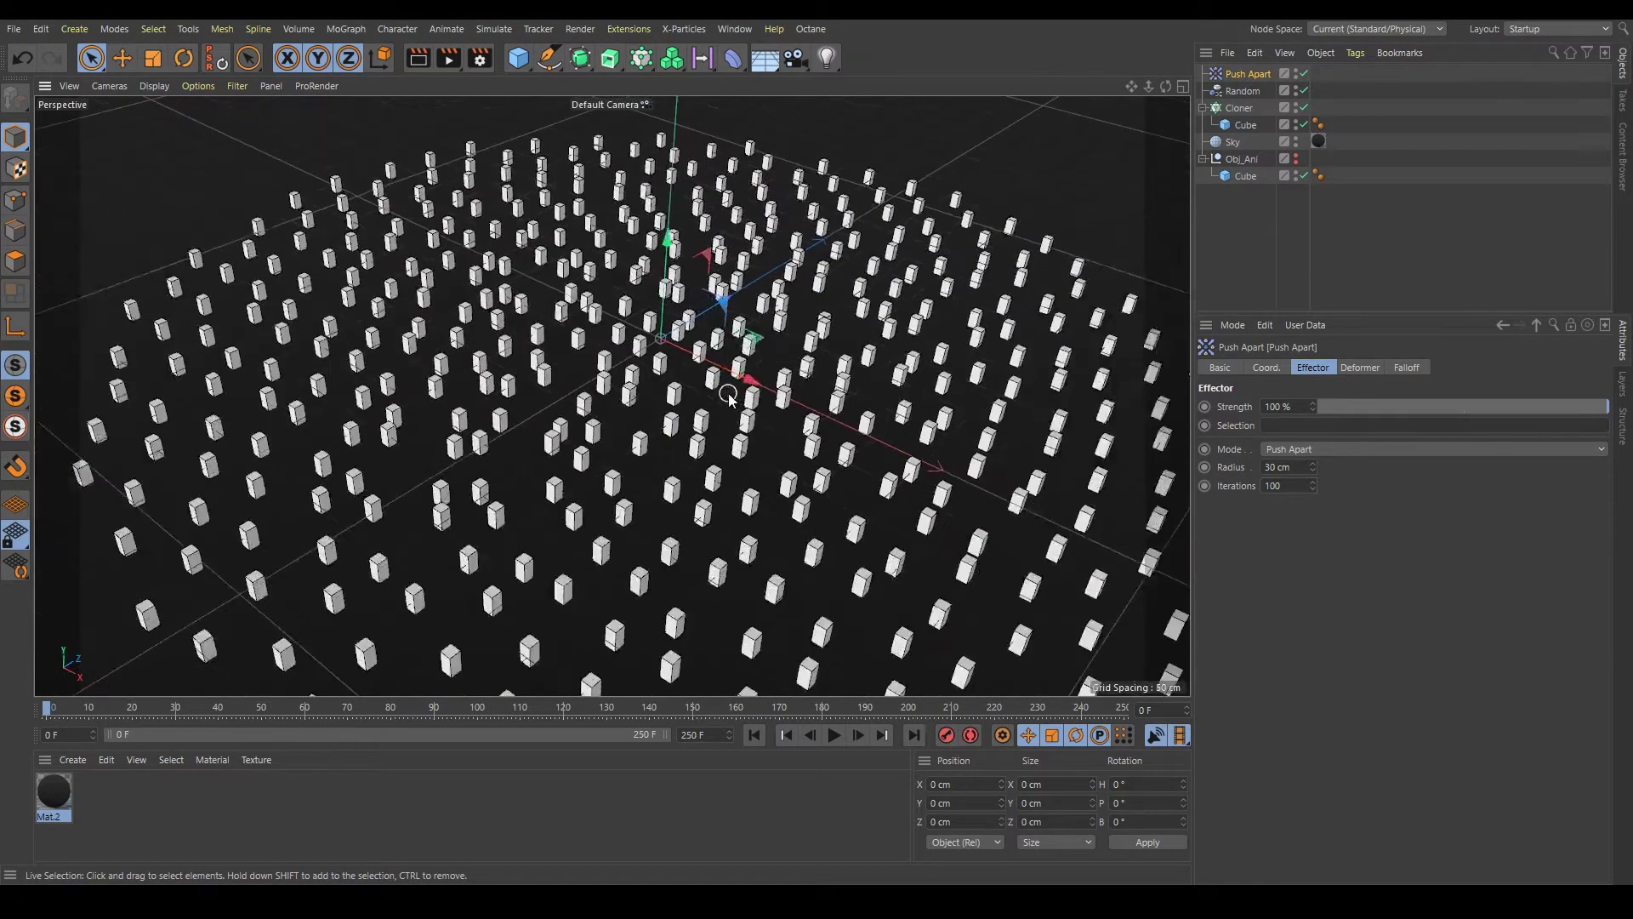
pyautogui.scroll(-1, 735, 400)
pyautogui.scroll(1, 735, 400)
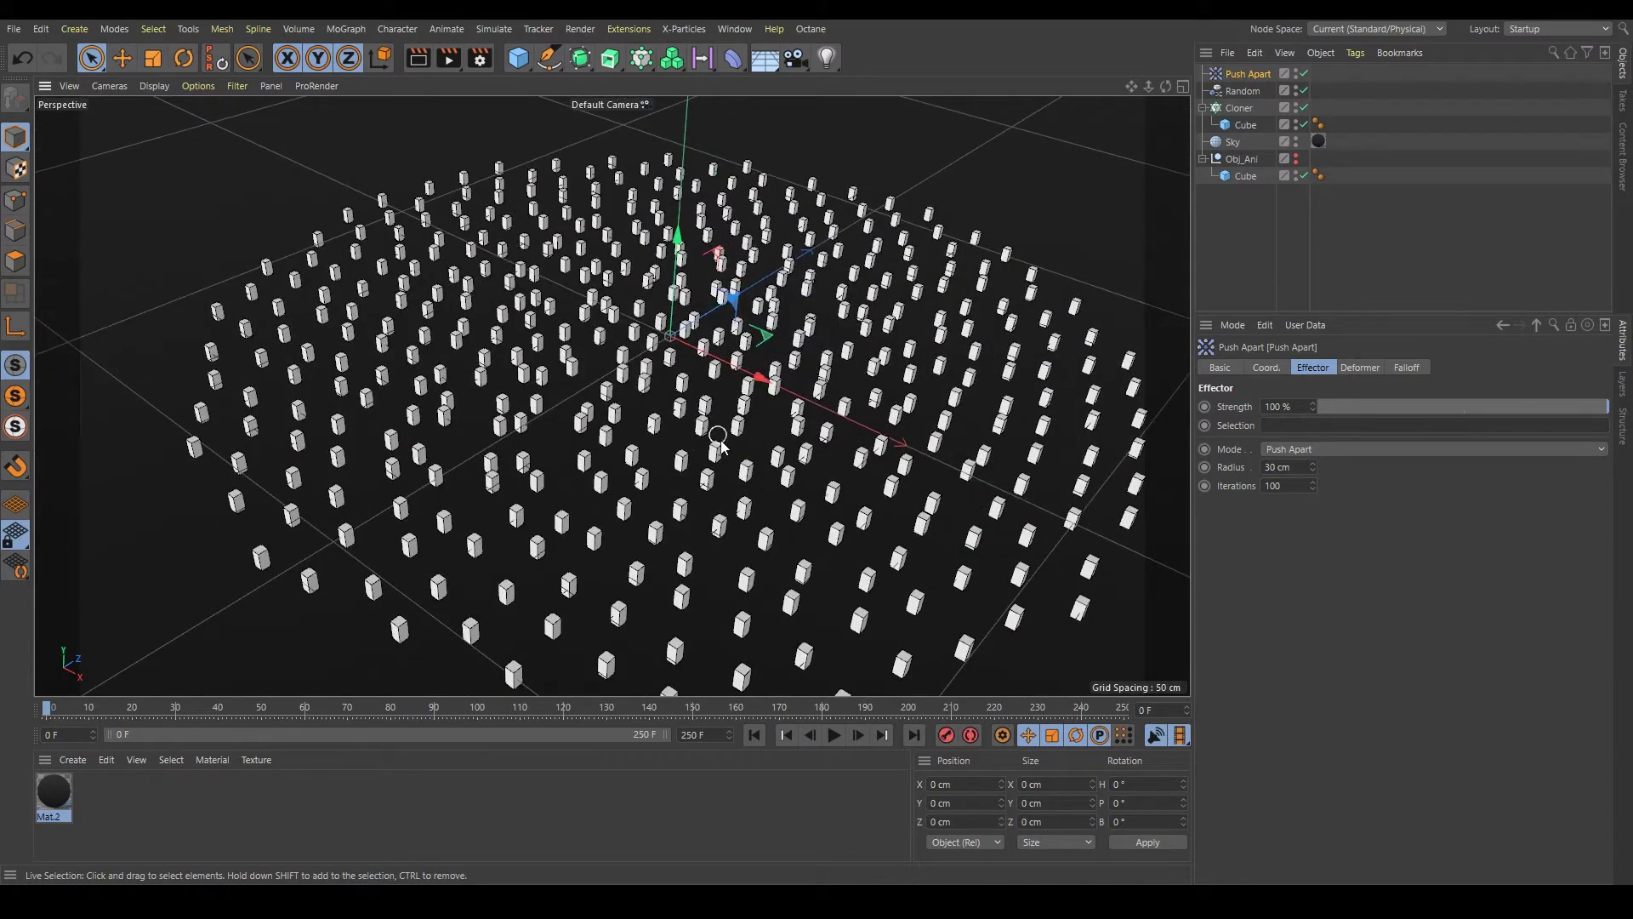
pyautogui.scroll(2, 904, 421)
pyautogui.scroll(2, 904, 421)
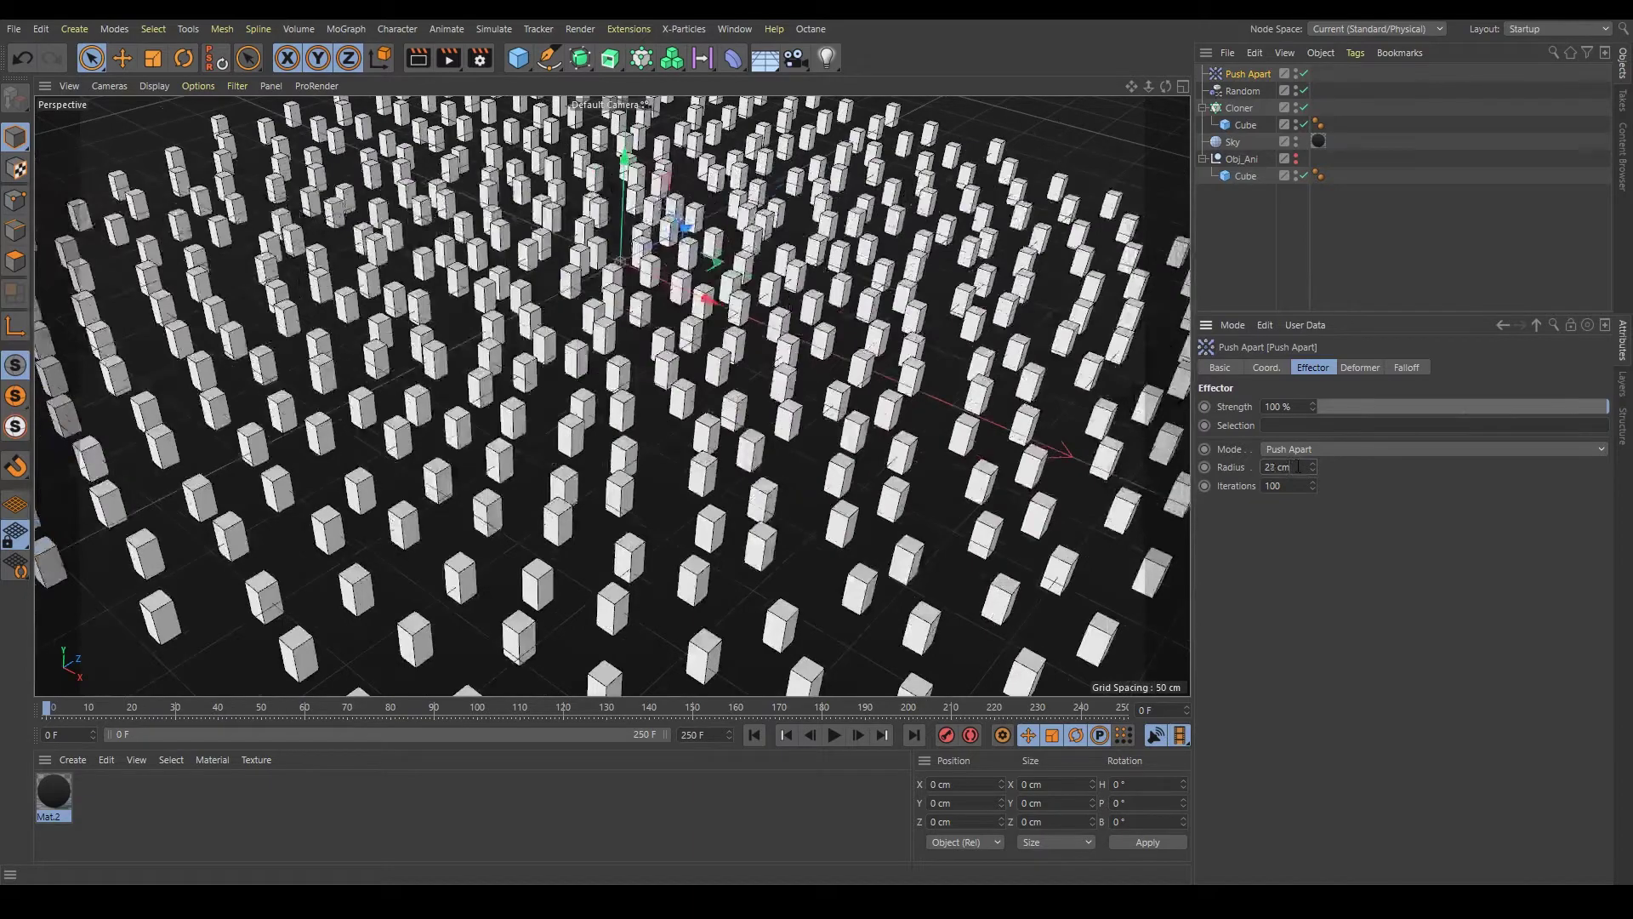
pyautogui.write('15')
pyautogui.press('Return')
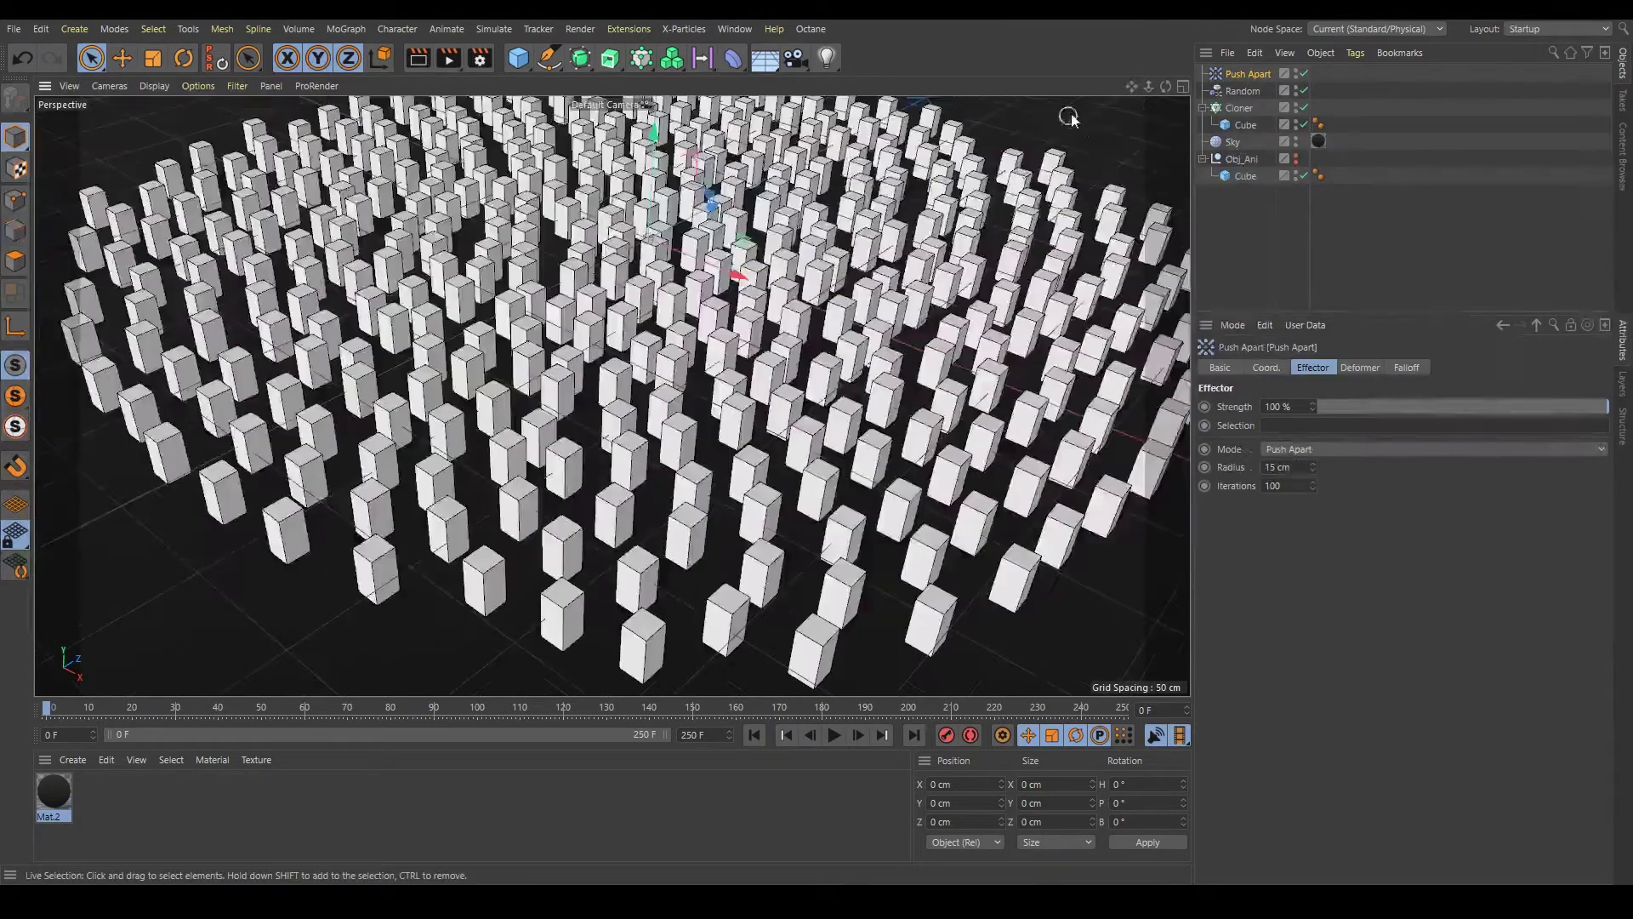
pyautogui.moveTo(1148, 86)
pyautogui.mouseDown()
pyautogui.moveTo(1168, 93)
pyautogui.moveTo(1144, 98)
pyautogui.mouseUp()
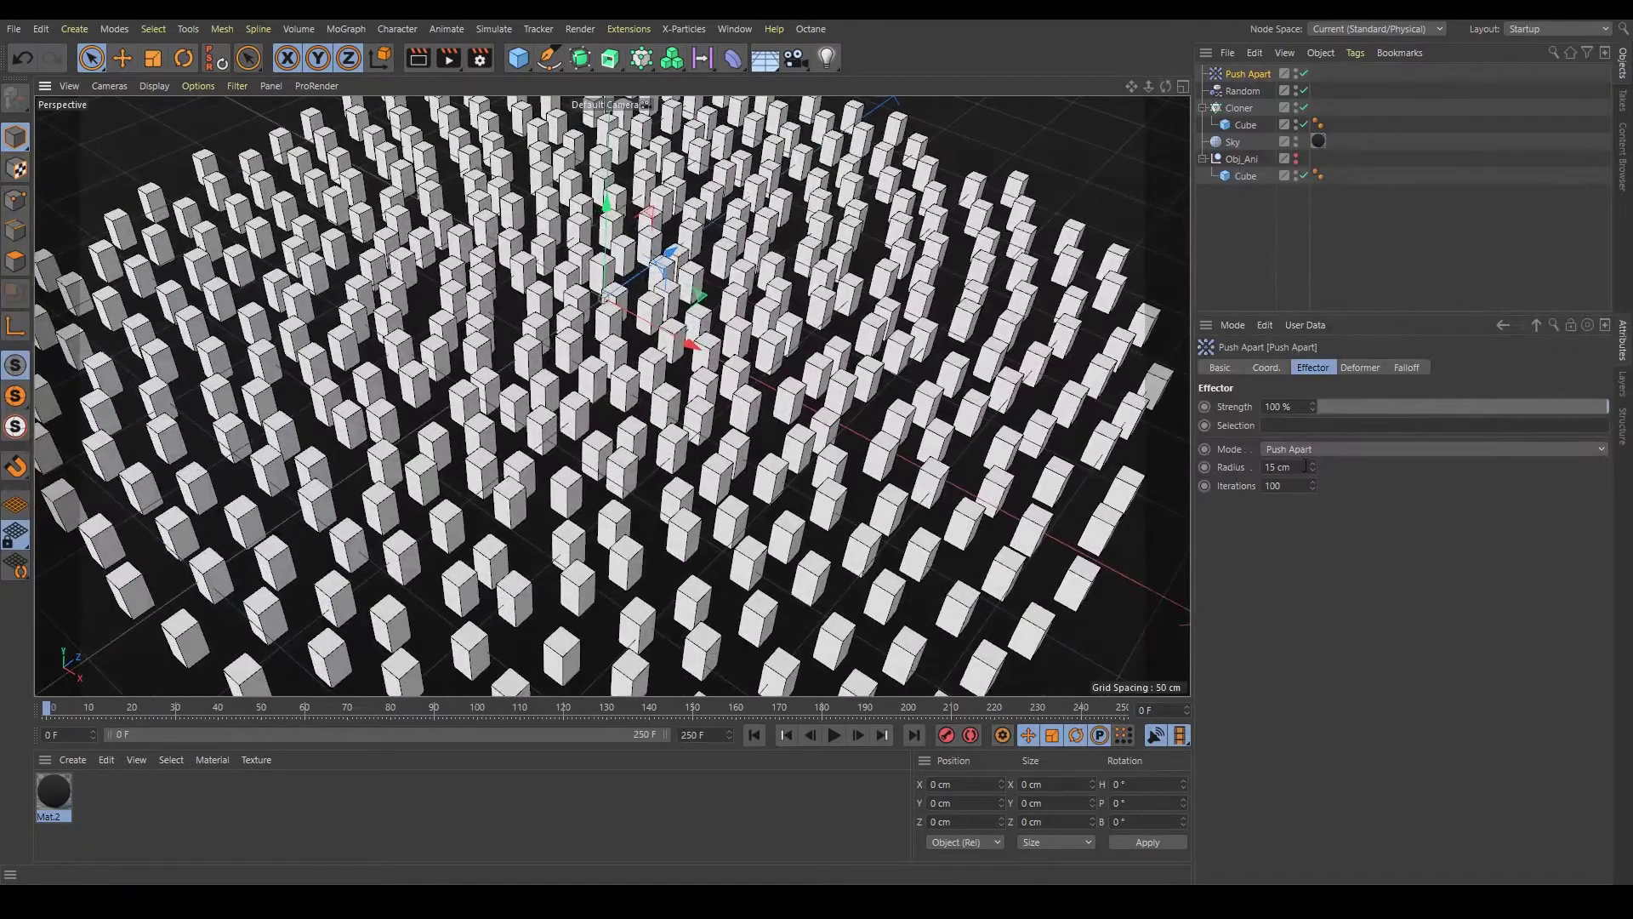
pyautogui.moveTo(1310, 466); pyautogui.dragTo(1310, 477)
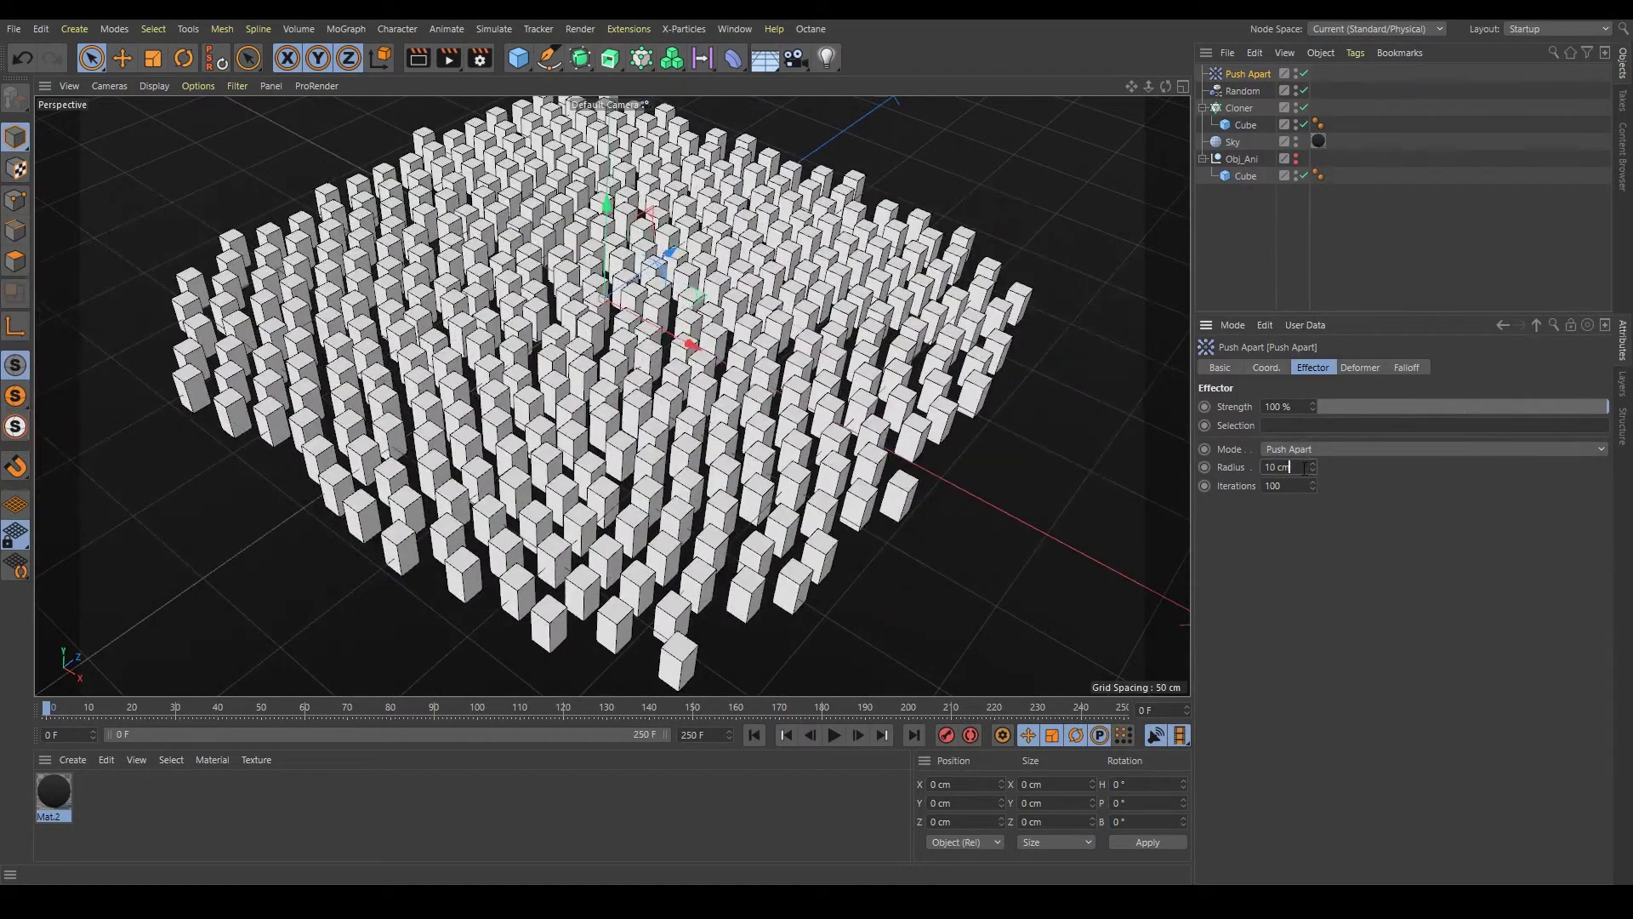
pyautogui.click(1242, 256)
pyautogui.moveTo(1166, 86); pyautogui.dragTo(1140, 94)
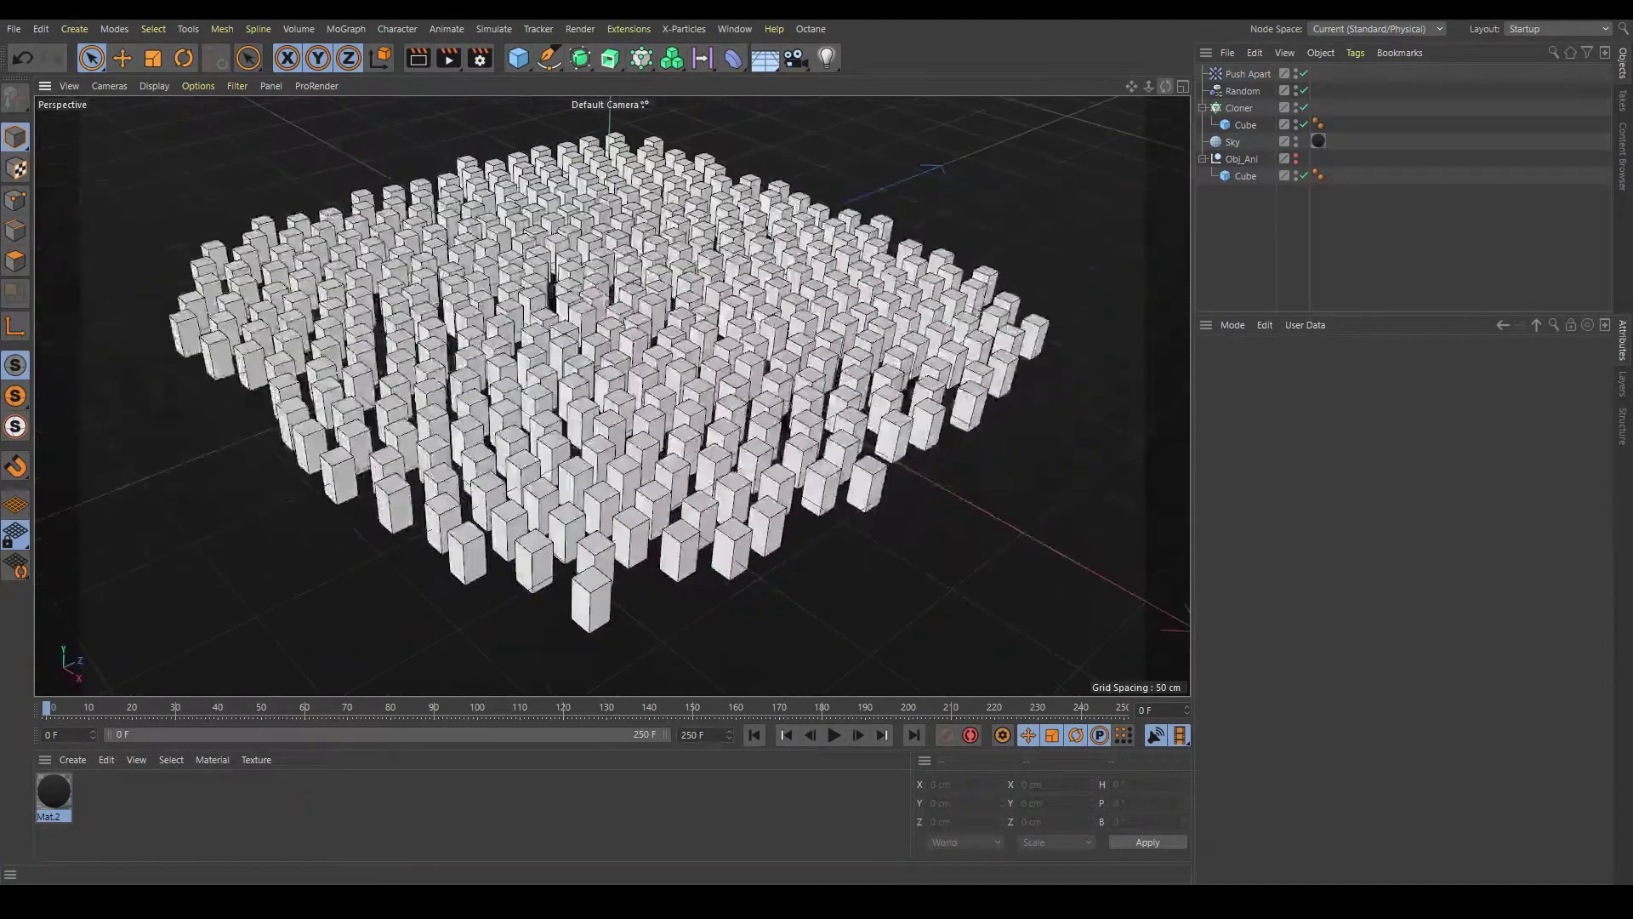
# Disable the Push Apart effector and select both the Push Apart and Random effectors
pyautogui.click(1247, 91)
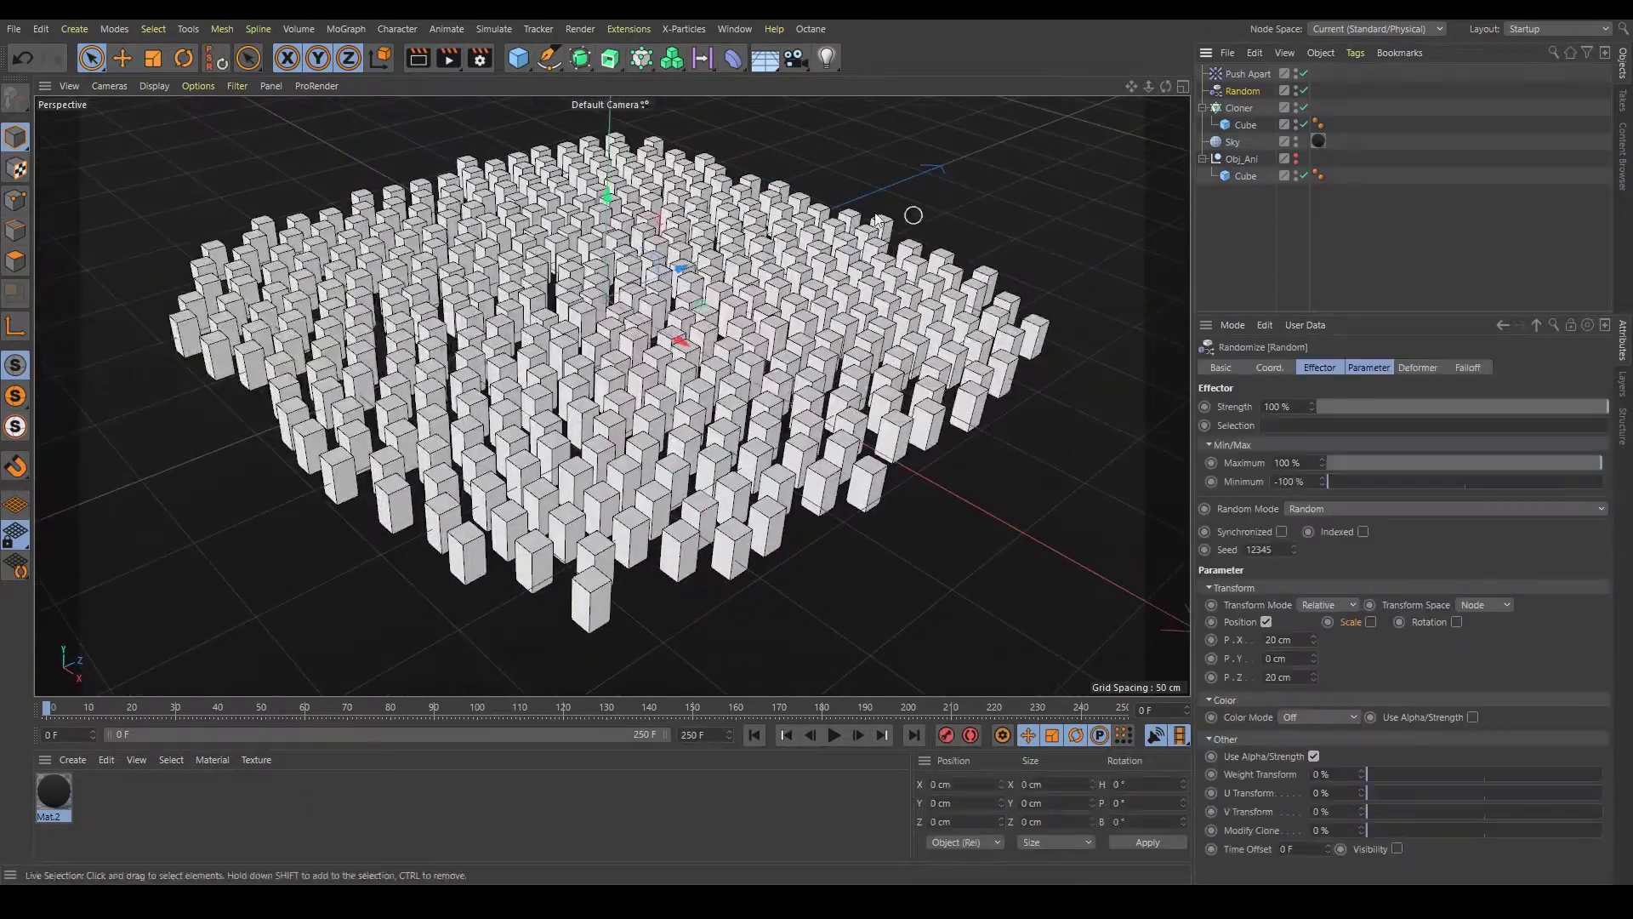
pyautogui.click(1400, 104)
pyautogui.click(1304, 74)
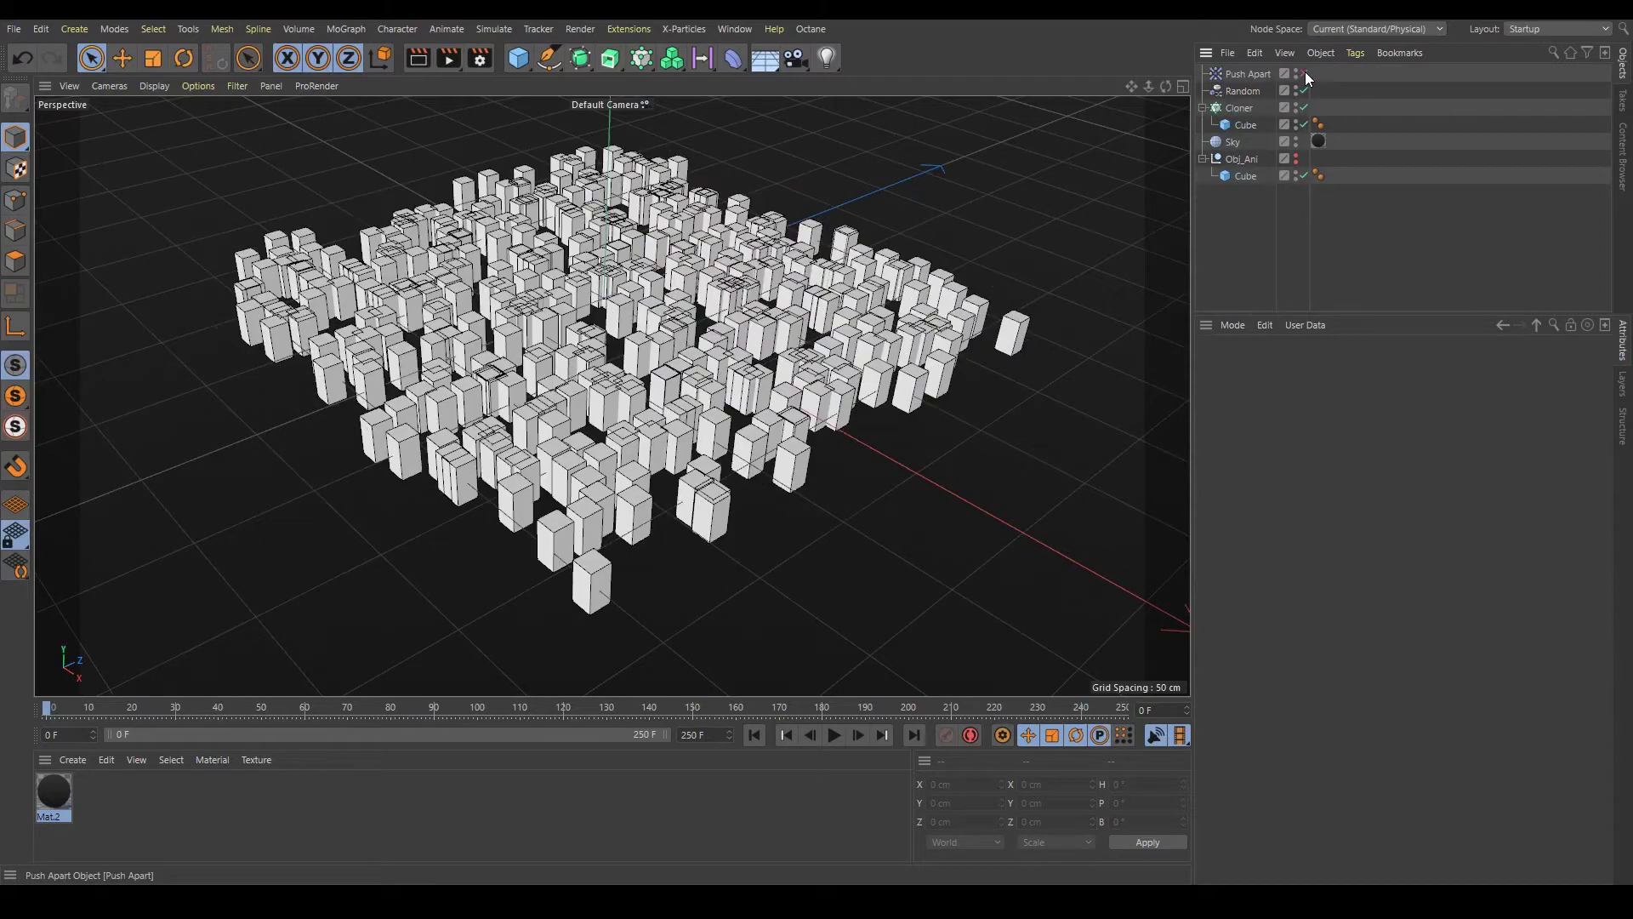
pyautogui.scroll(1, 544, 247)
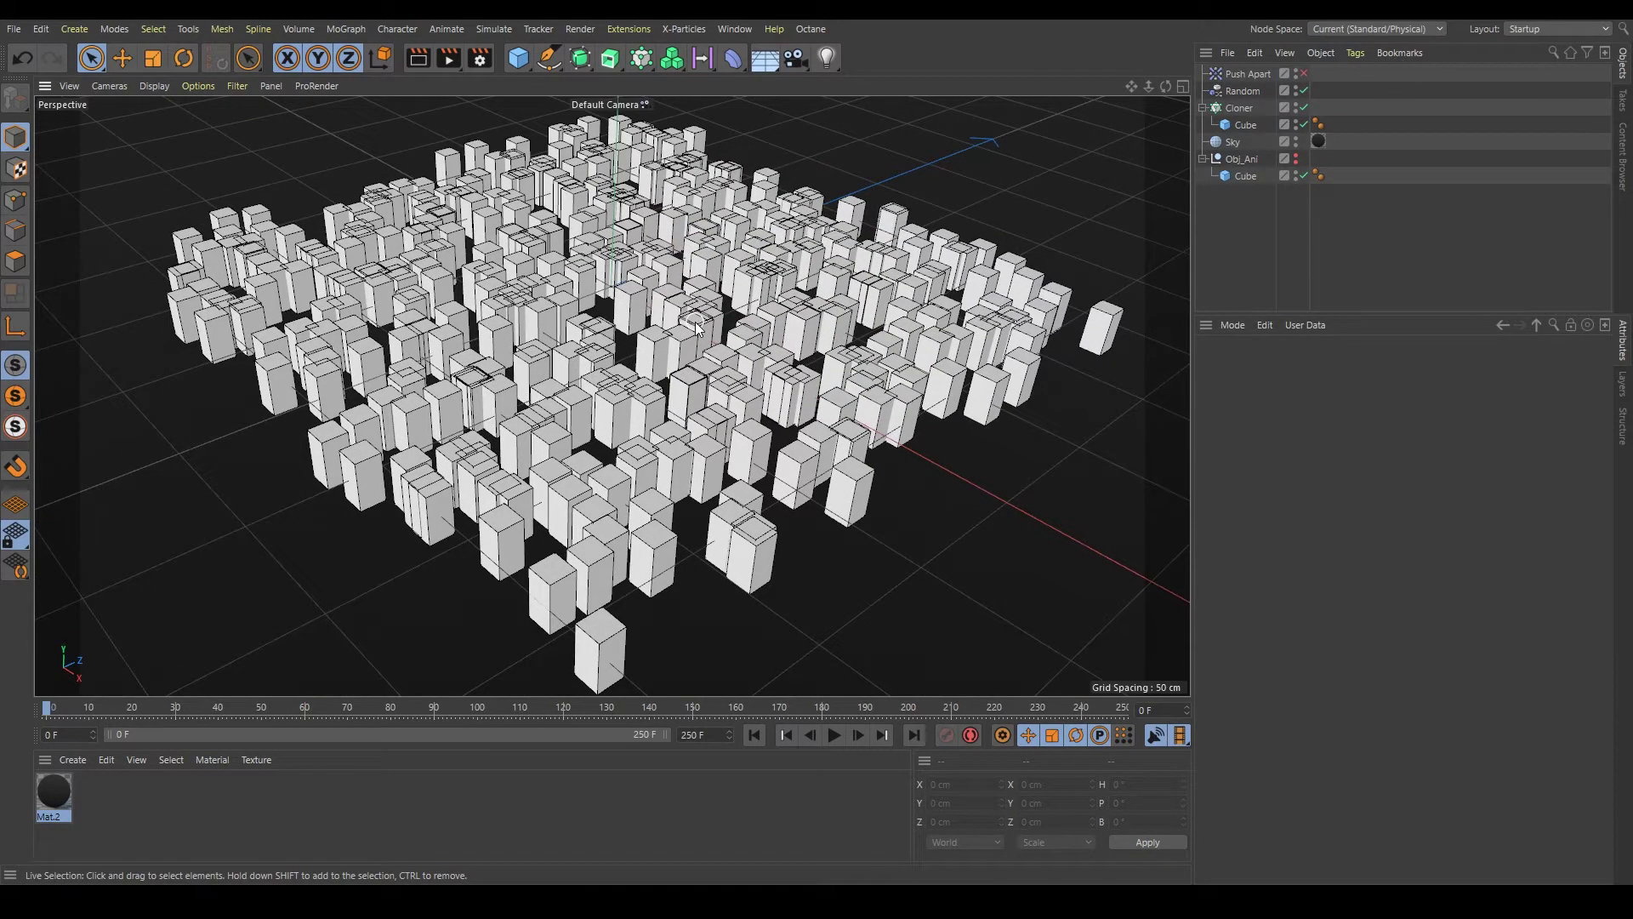
pyautogui.moveTo(1166, 86); pyautogui.dragTo(1167, 91)
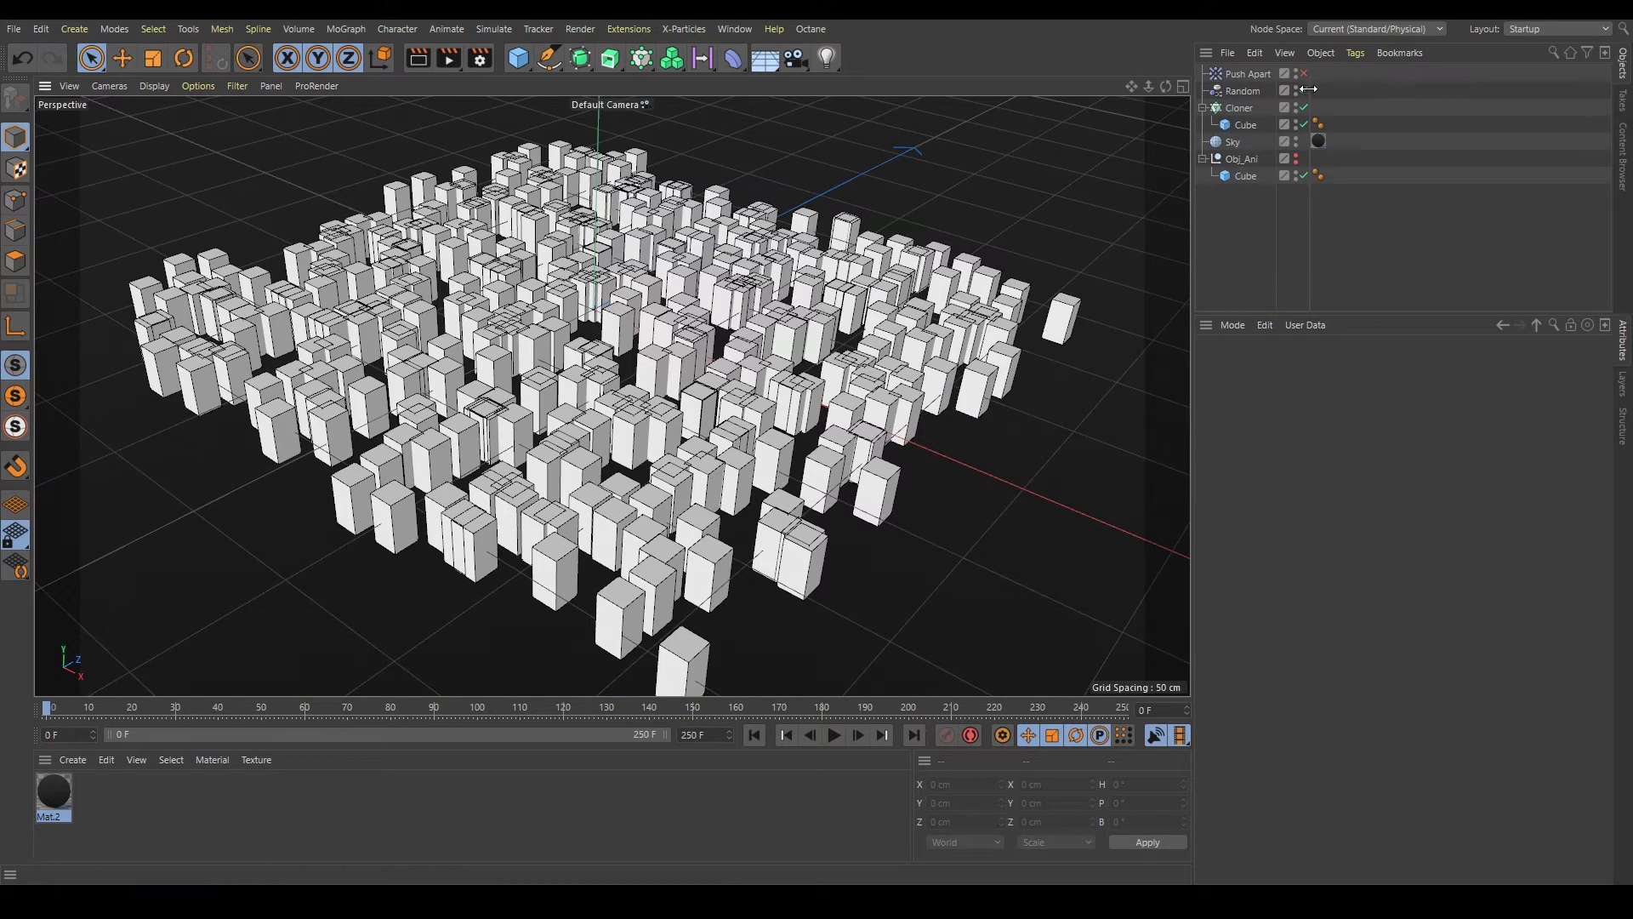
pyautogui.moveTo(1325, 95); pyautogui.dragTo(1209, 75)
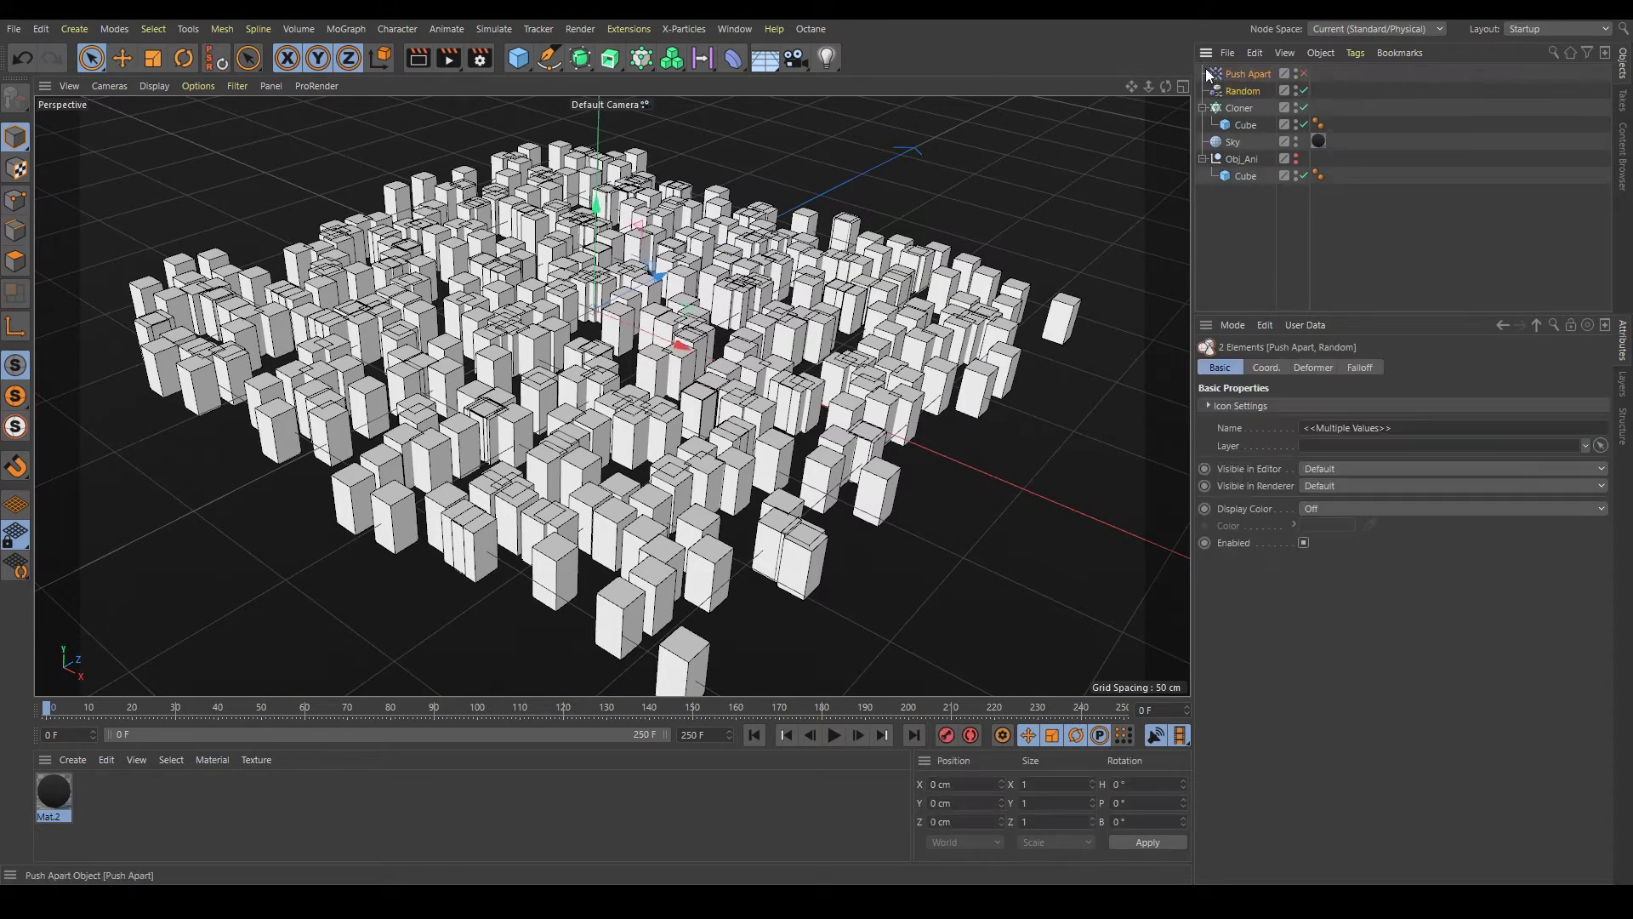
# Delete the Push Apart and Random effectors, then add a Step effector to the Cloner
pyautogui.press('Delete')
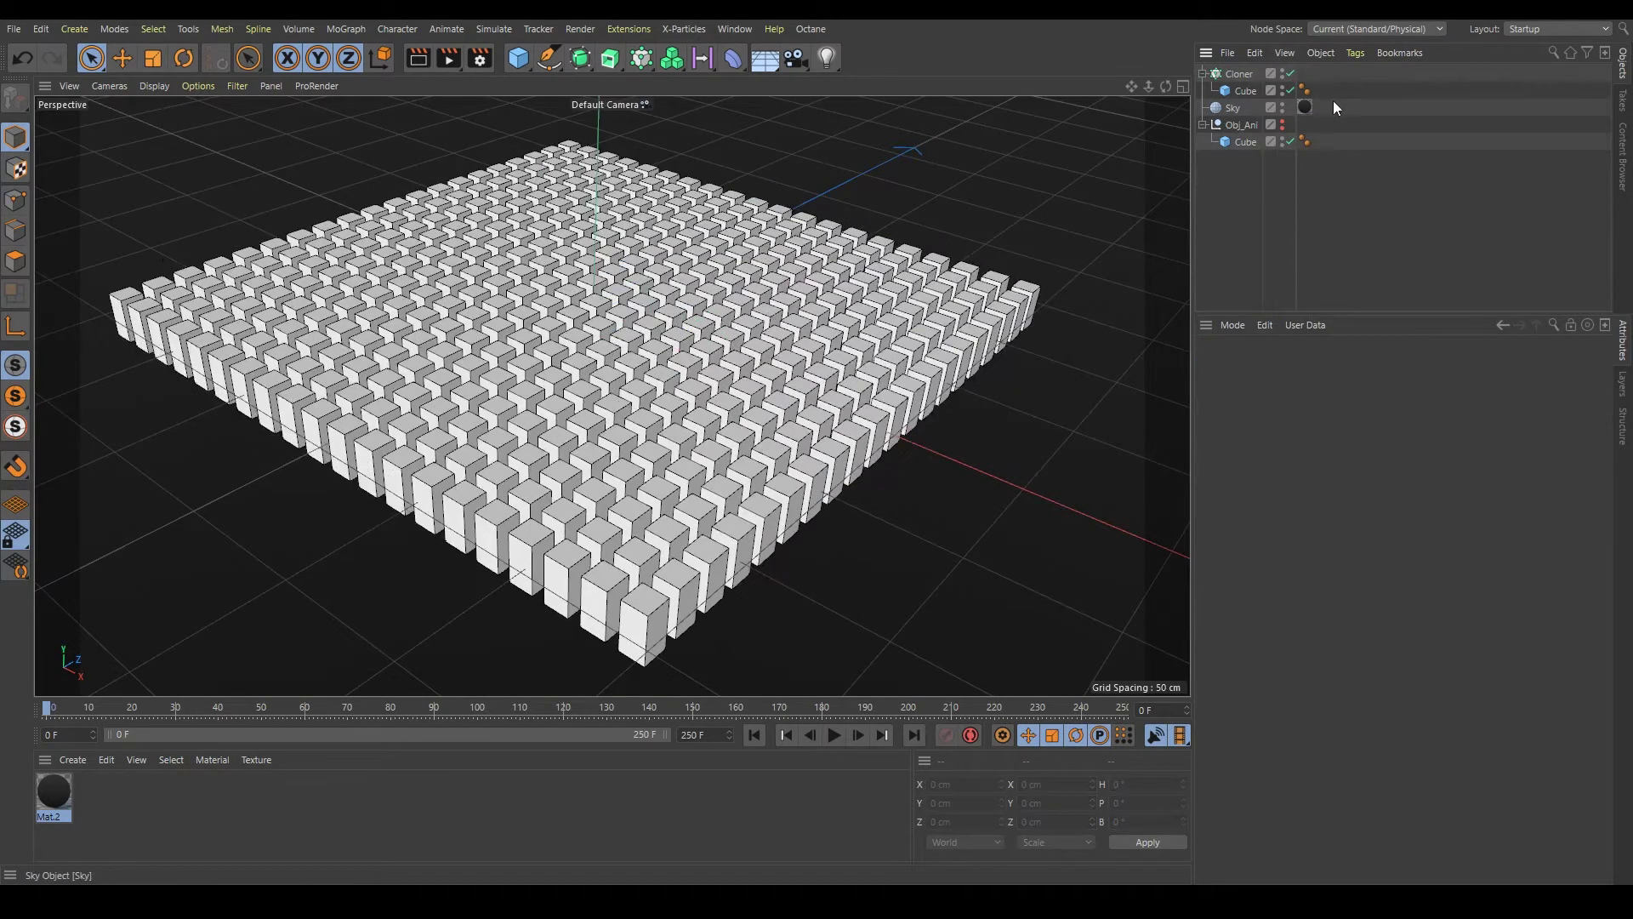
pyautogui.click(1239, 74)
pyautogui.click(641, 58)
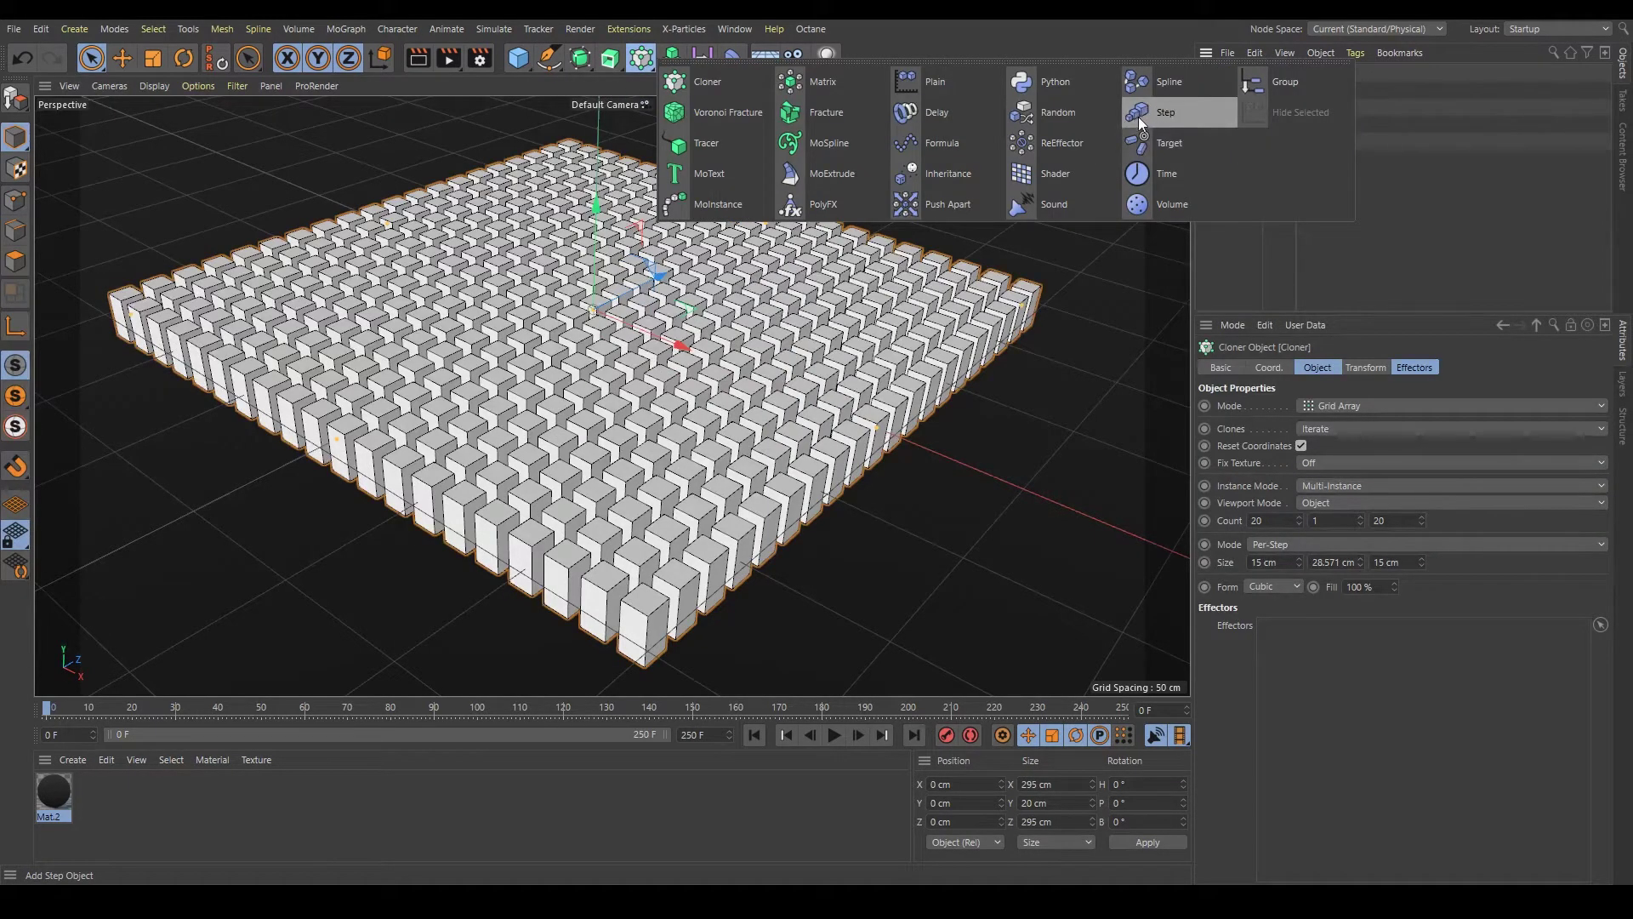
pyautogui.click(1146, 116)
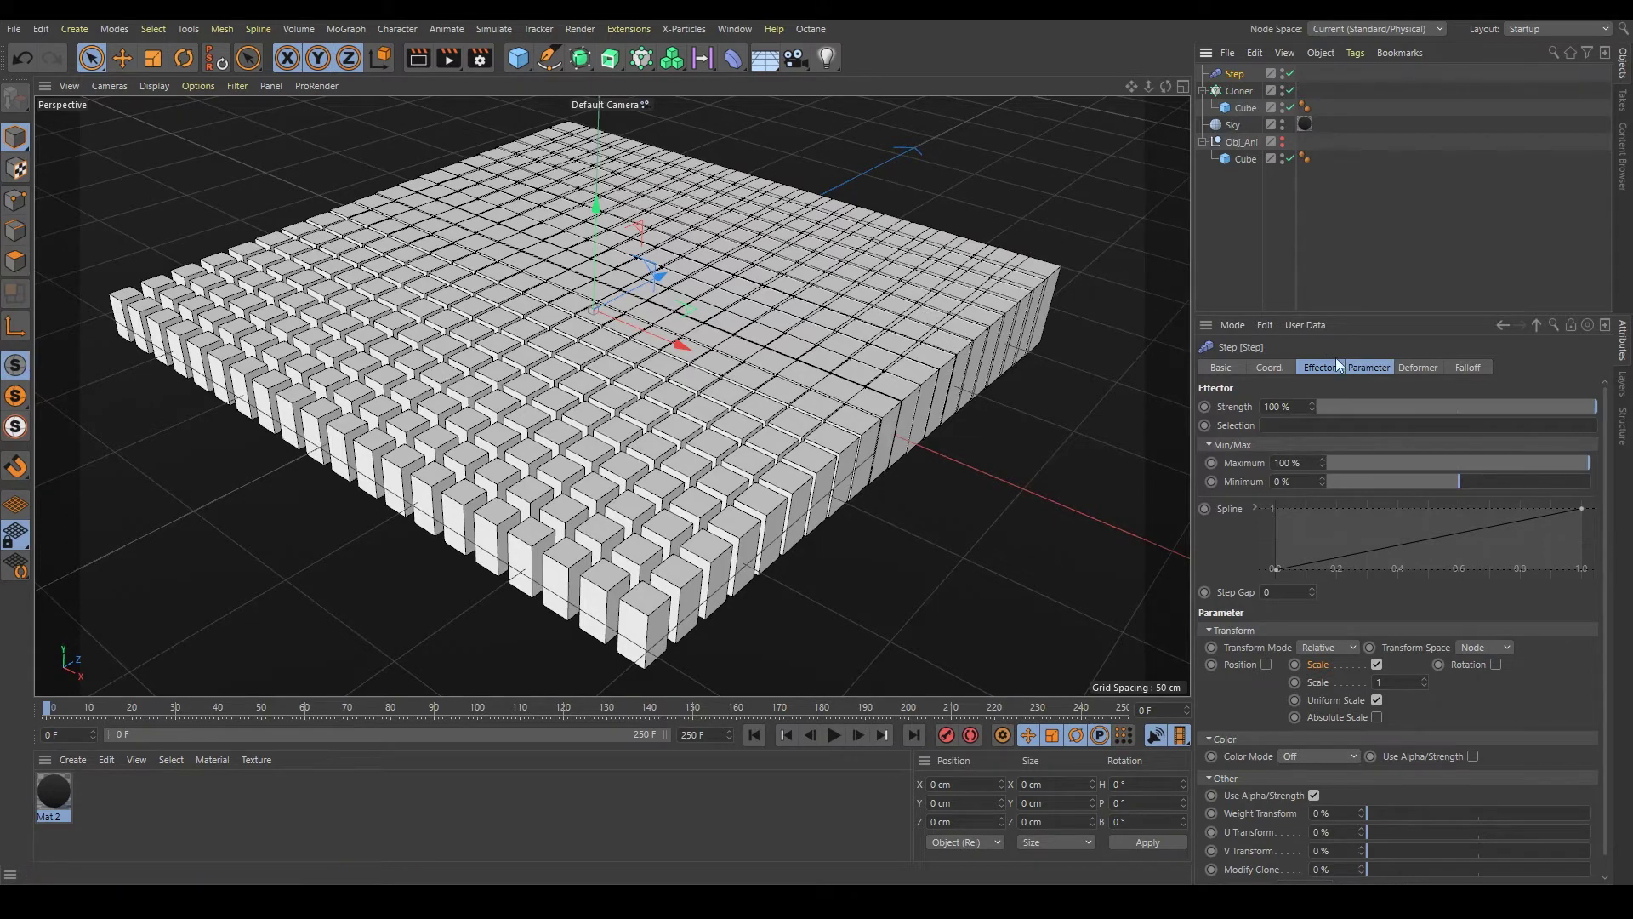
# Switch the Step effector from Scale to Position with a 60 cm P.Y offset, rotation off
pyautogui.click(1384, 372)
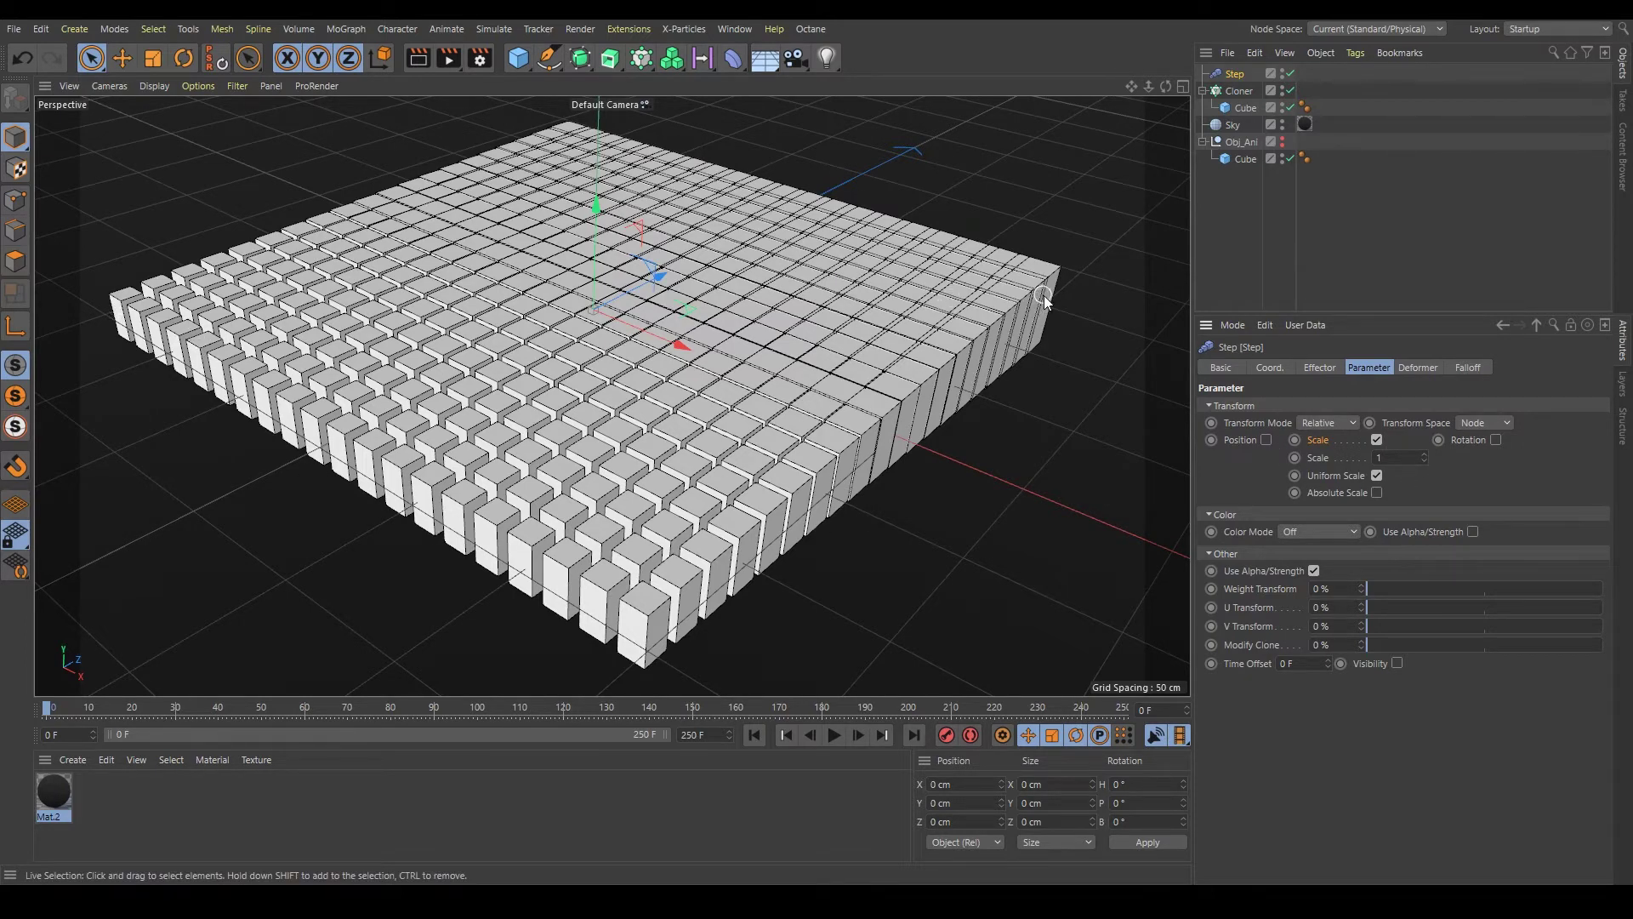
pyautogui.click(1376, 441)
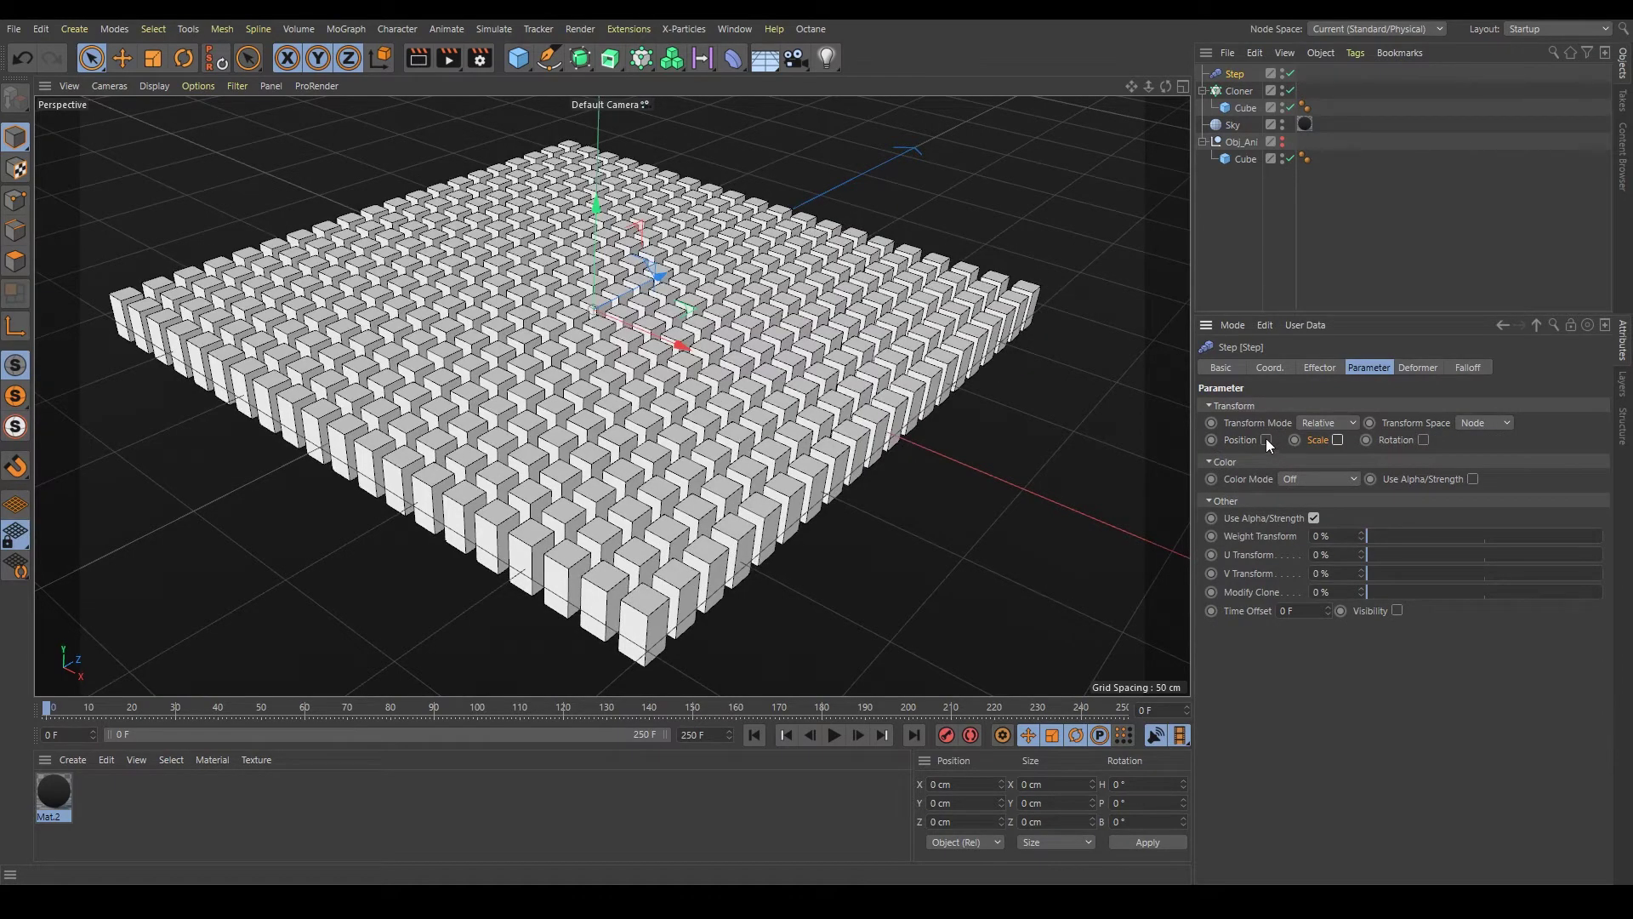
pyautogui.click(1265, 439)
pyautogui.moveTo(1312, 469)
pyautogui.mouseDown()
pyautogui.moveTo(1312, 425)
pyautogui.moveTo(1312, 460)
pyautogui.mouseUp()
pyautogui.click(1456, 439)
pyautogui.moveTo(1504, 457)
pyautogui.mouseDown()
pyautogui.moveTo(1504, 408)
pyautogui.moveTo(1504, 462)
pyautogui.mouseUp()
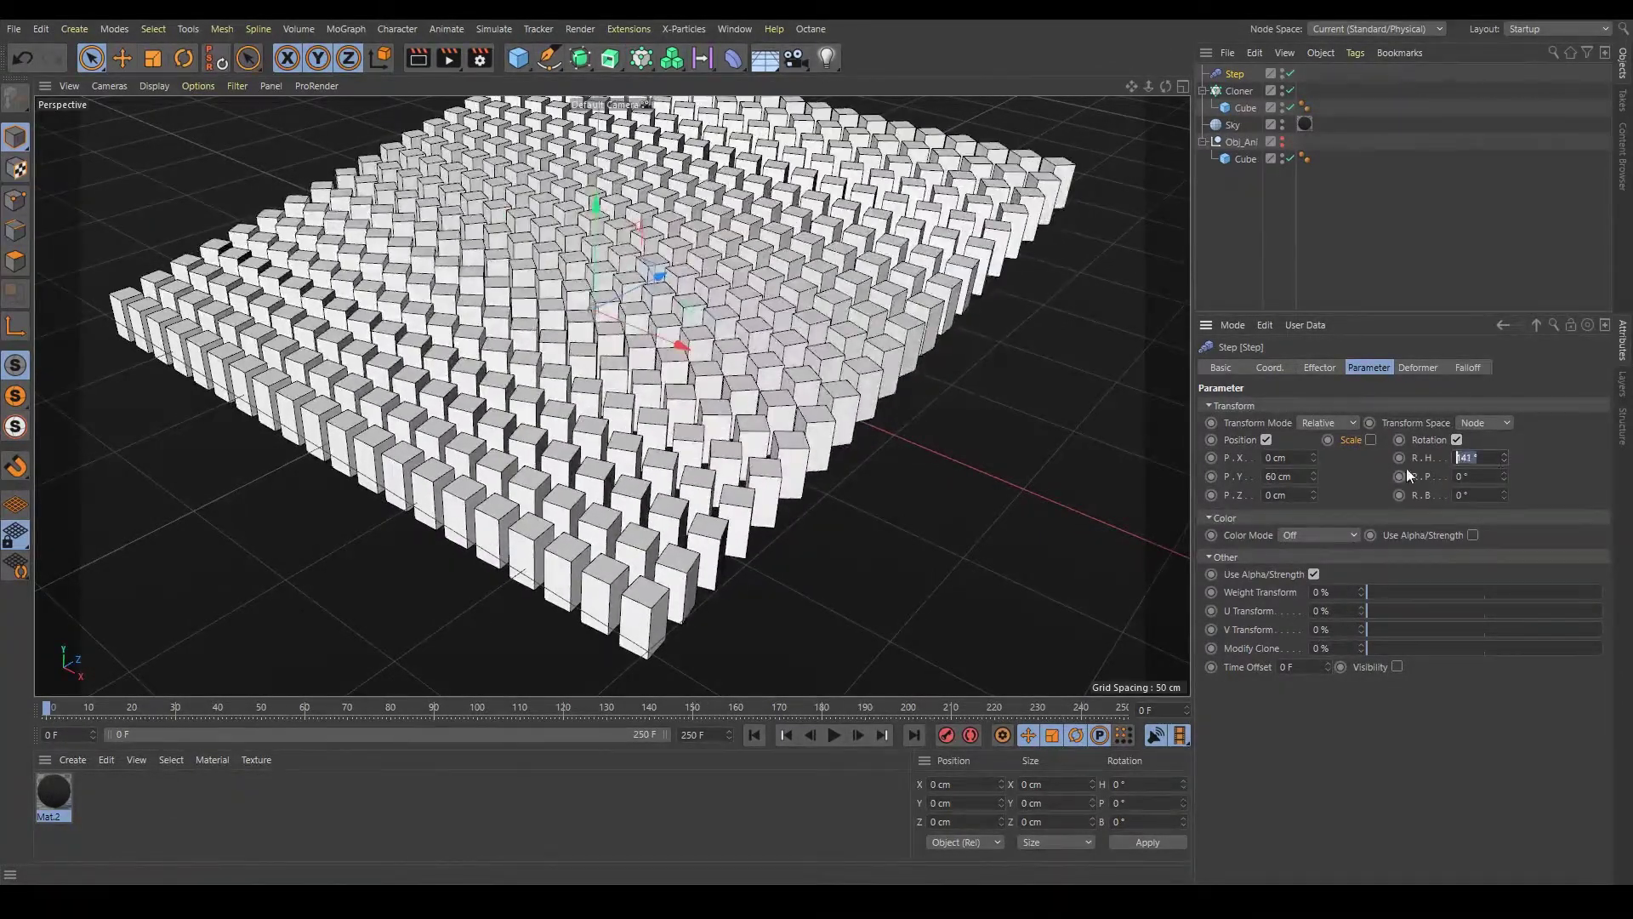
pyautogui.click(1456, 439)
pyautogui.moveTo(1154, 90); pyautogui.dragTo(1153, 119)
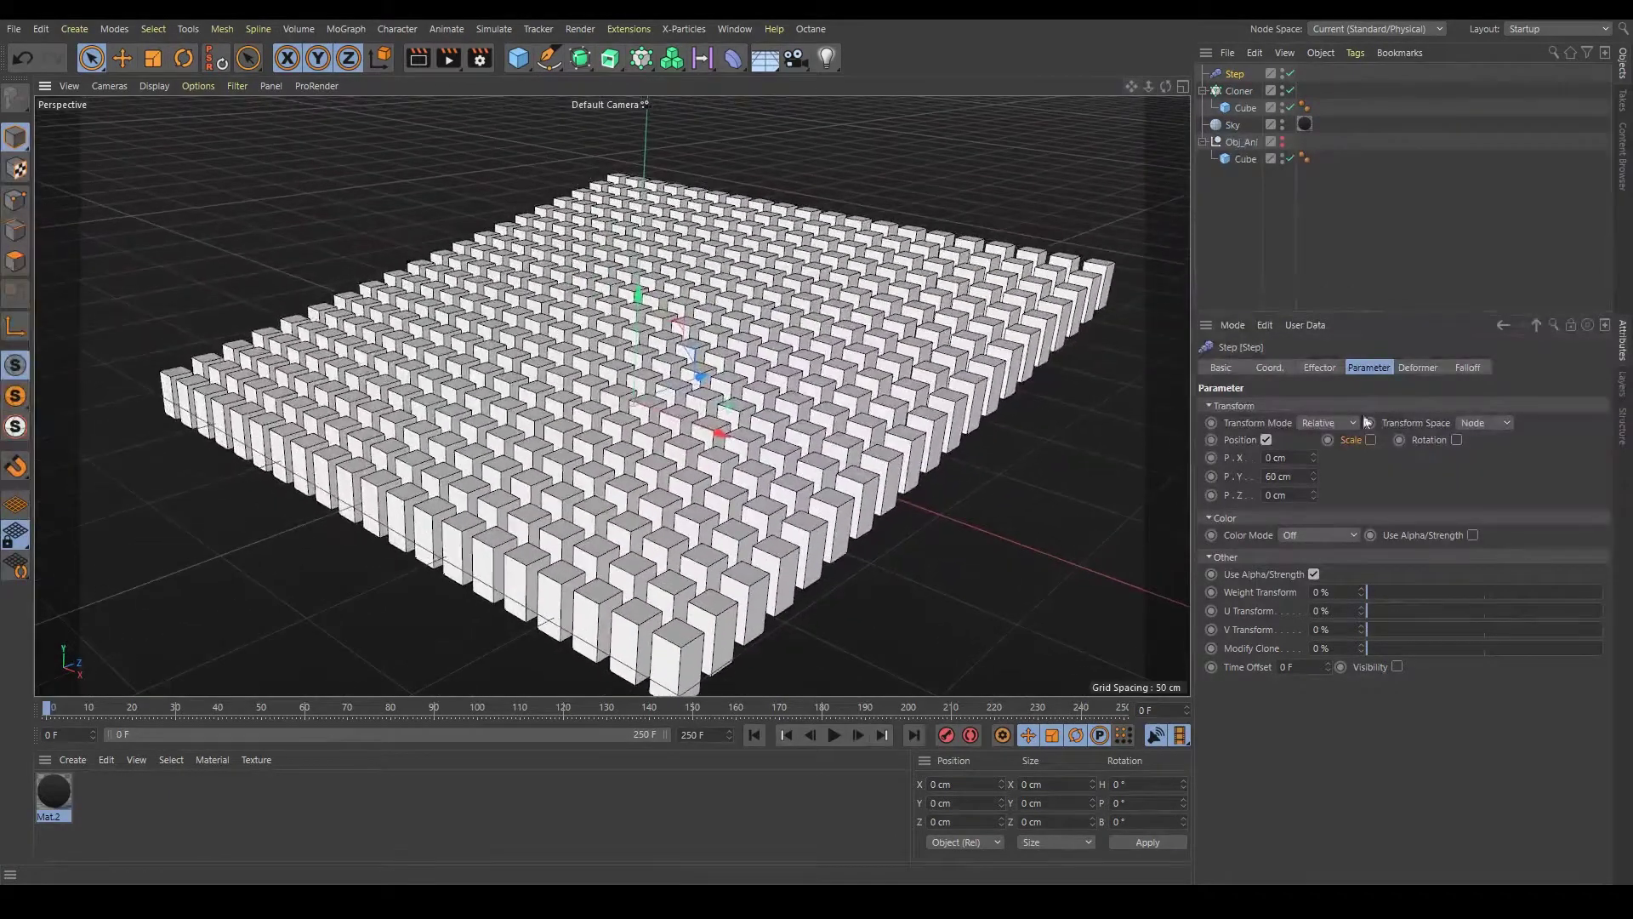
pyautogui.click(1320, 368)
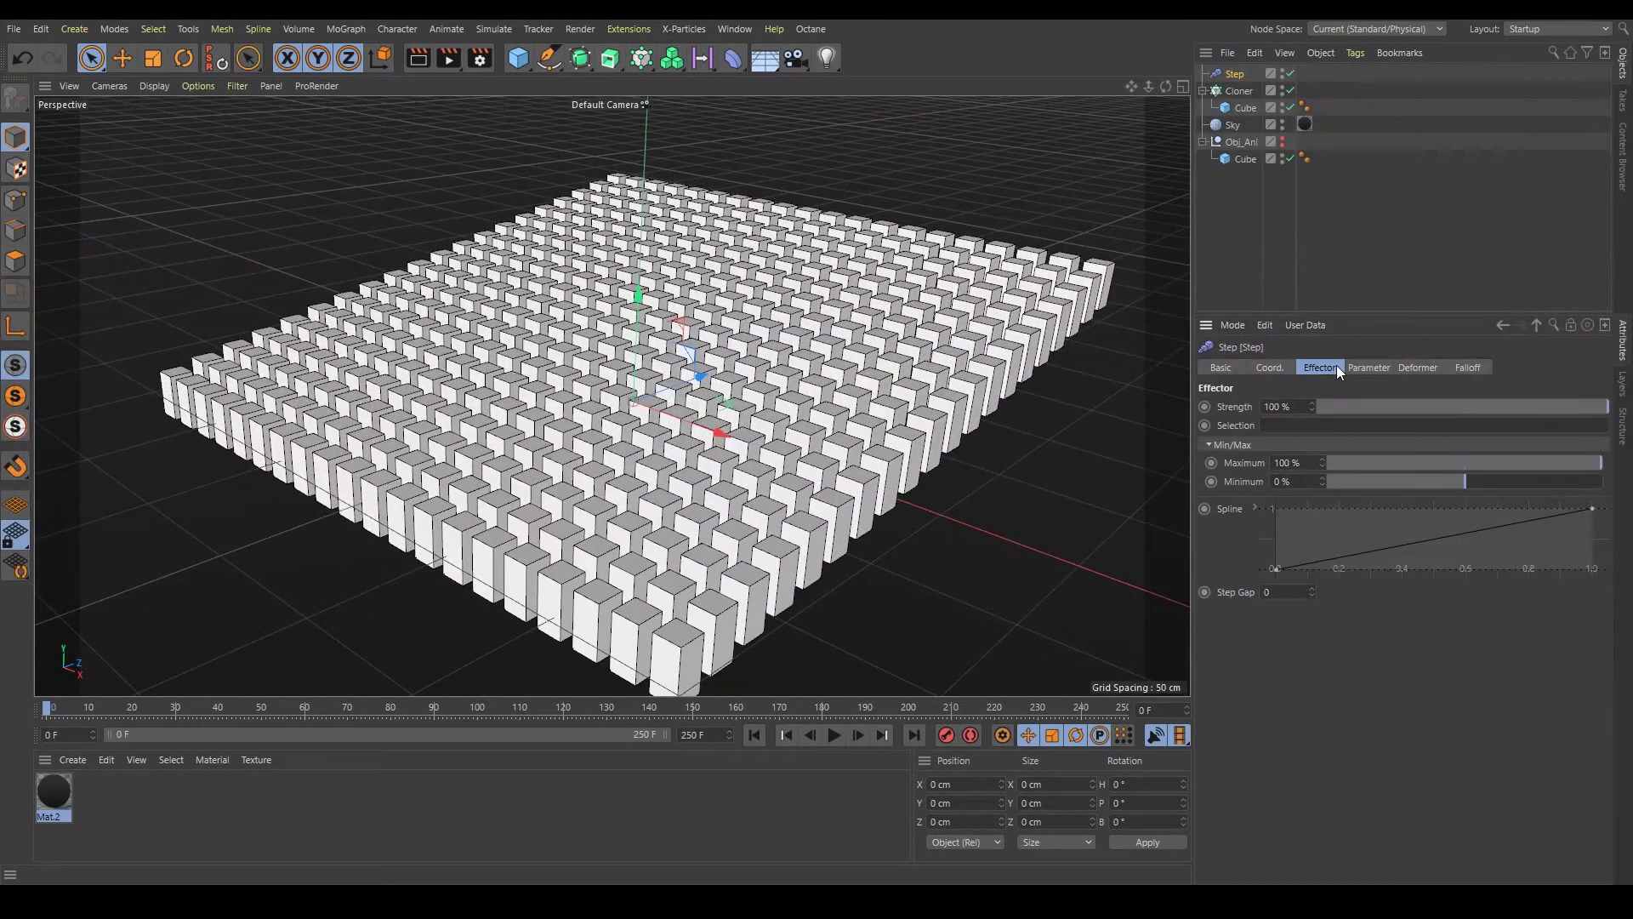
pyautogui.moveTo(1361, 481)
pyautogui.mouseDown()
pyautogui.moveTo(1296, 482)
pyautogui.moveTo(1597, 485)
pyautogui.moveTo(1491, 499)
pyautogui.moveTo(1466, 492)
pyautogui.moveTo(1461, 462)
pyautogui.mouseUp()
pyautogui.doubleClick(1296, 462)
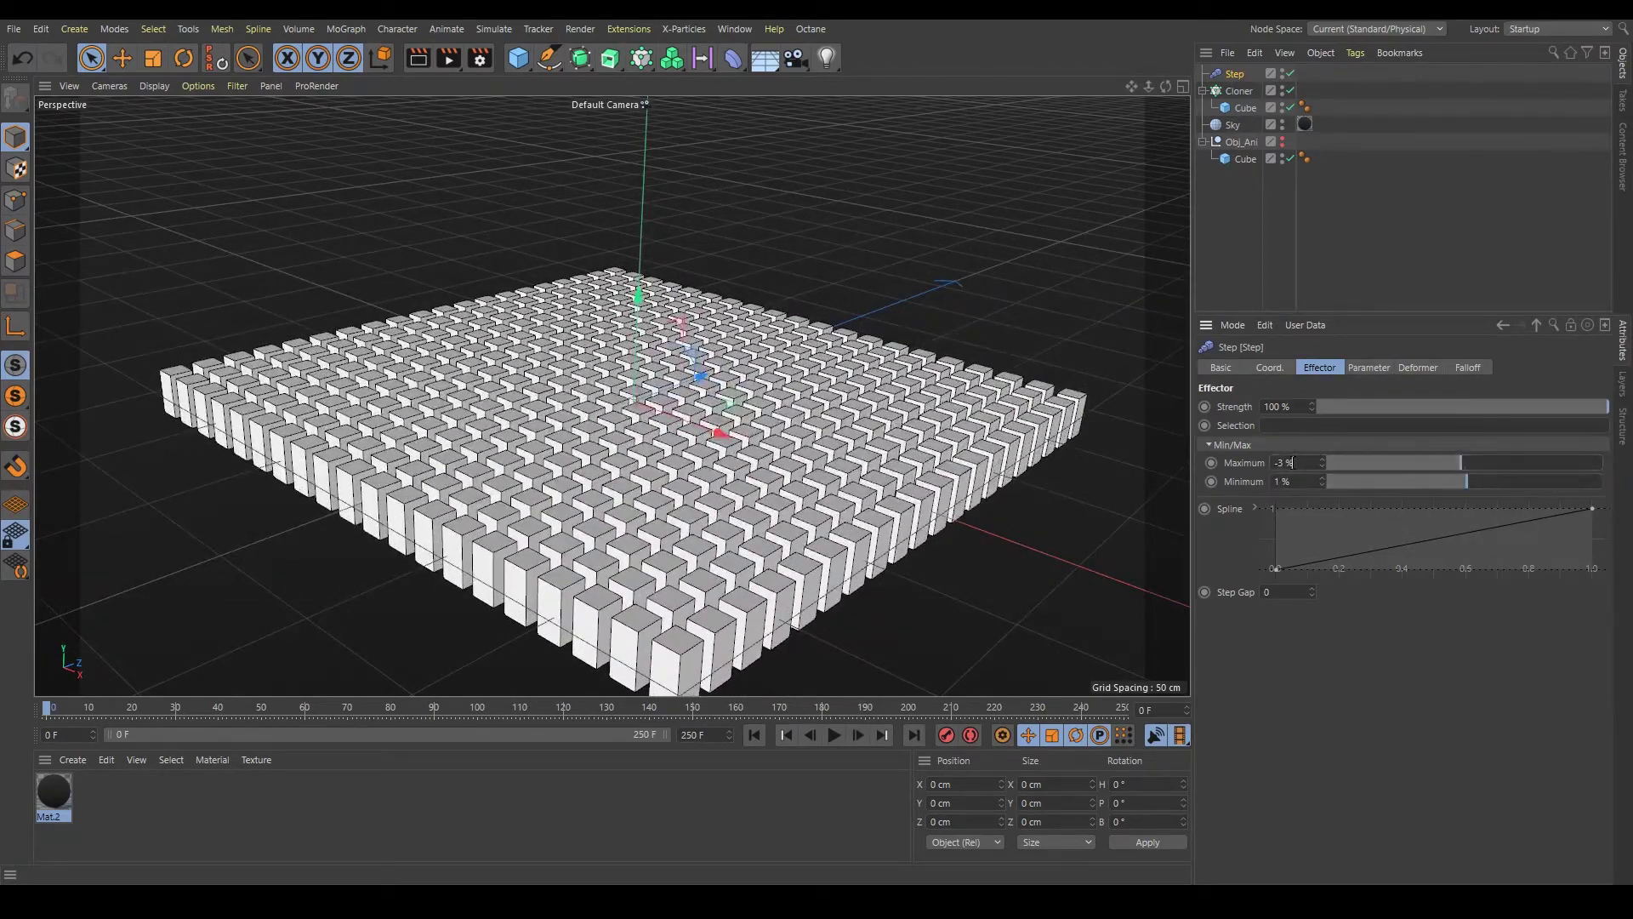
pyautogui.write('0')
pyautogui.press('Return')
pyautogui.write('0')
pyautogui.press('Return')
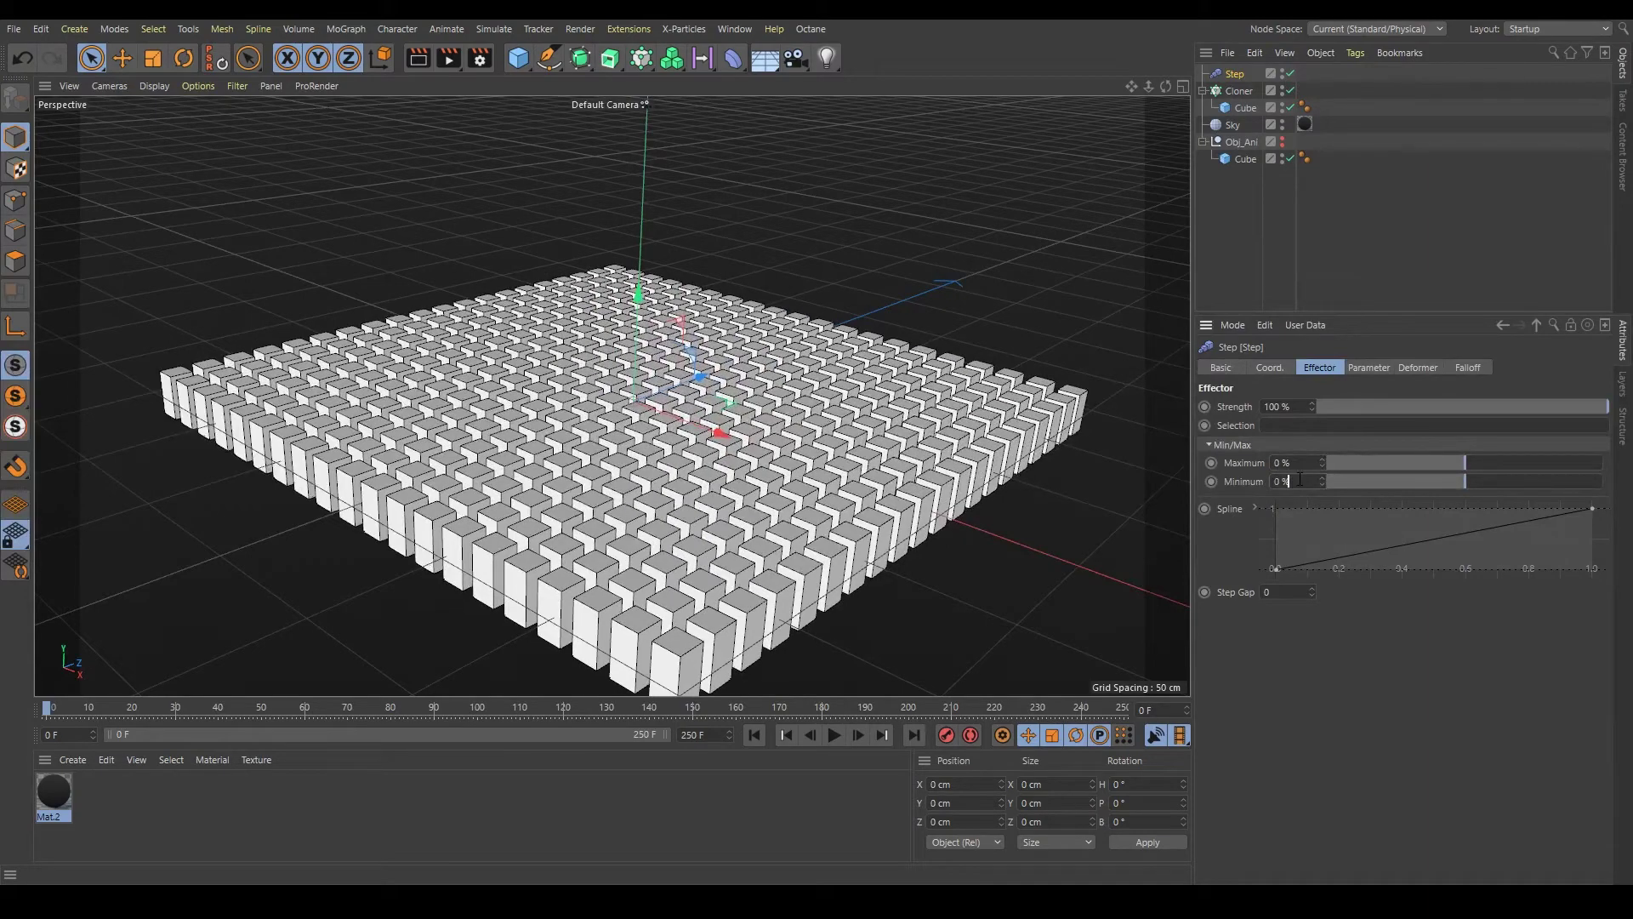
pyautogui.moveTo(1547, 464); pyautogui.dragTo(1529, 460)
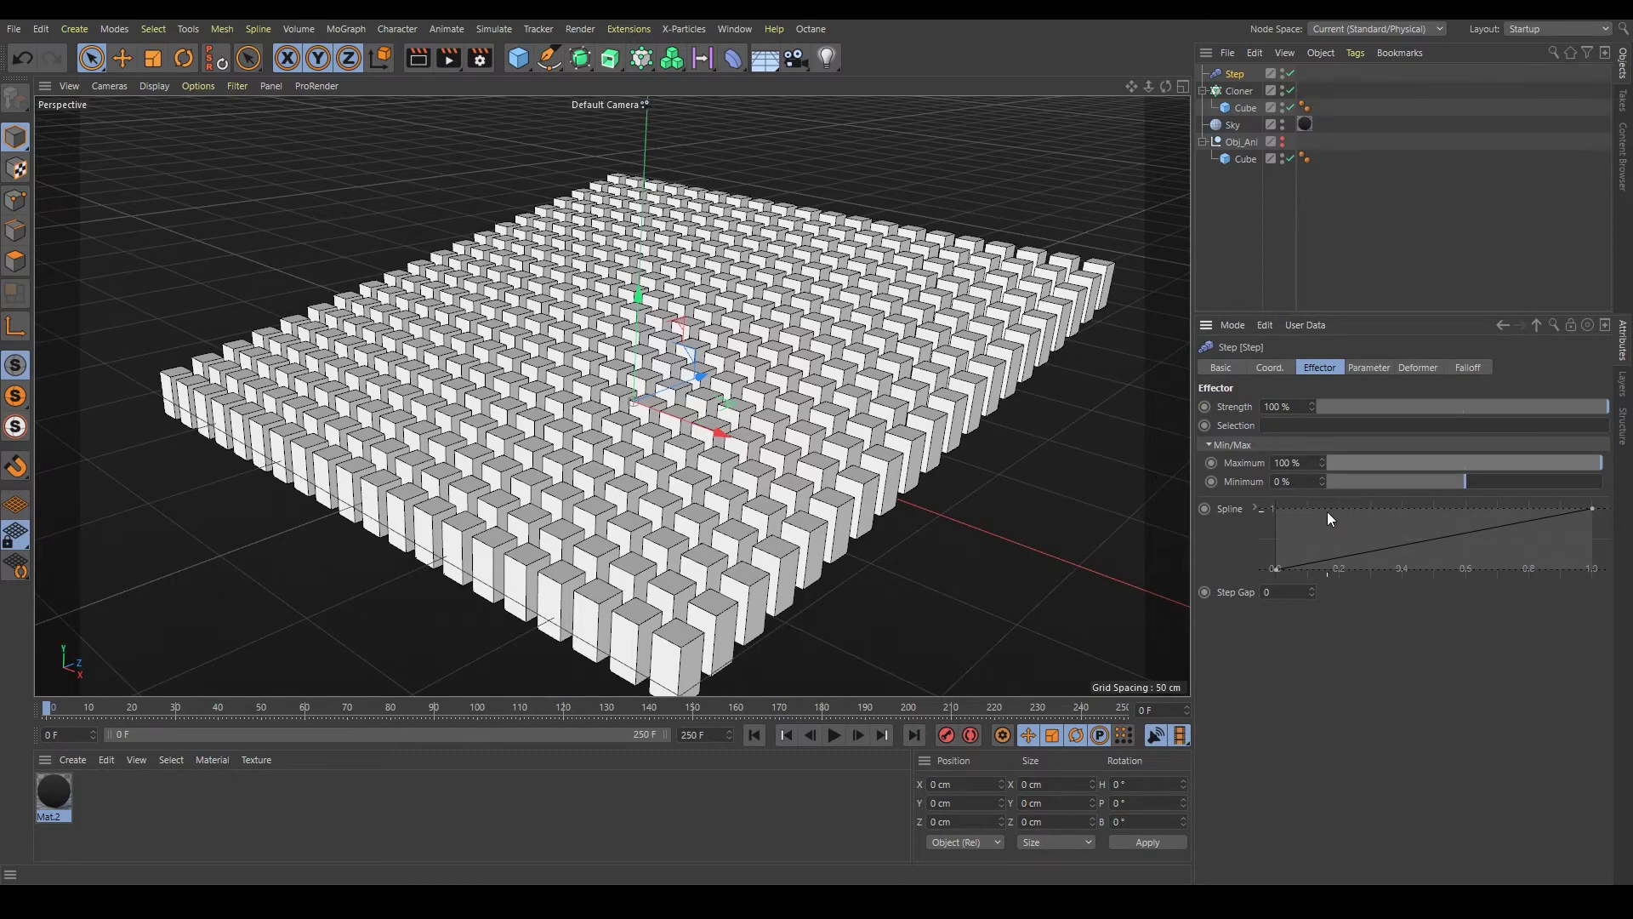
# Drop the Step spline's end point to zero and add two peaks in the middle
pyautogui.moveTo(1321, 549)
pyautogui.mouseDown()
pyautogui.moveTo(1260, 578)
pyautogui.moveTo(1396, 626)
pyautogui.moveTo(1436, 604)
pyautogui.mouseUp()
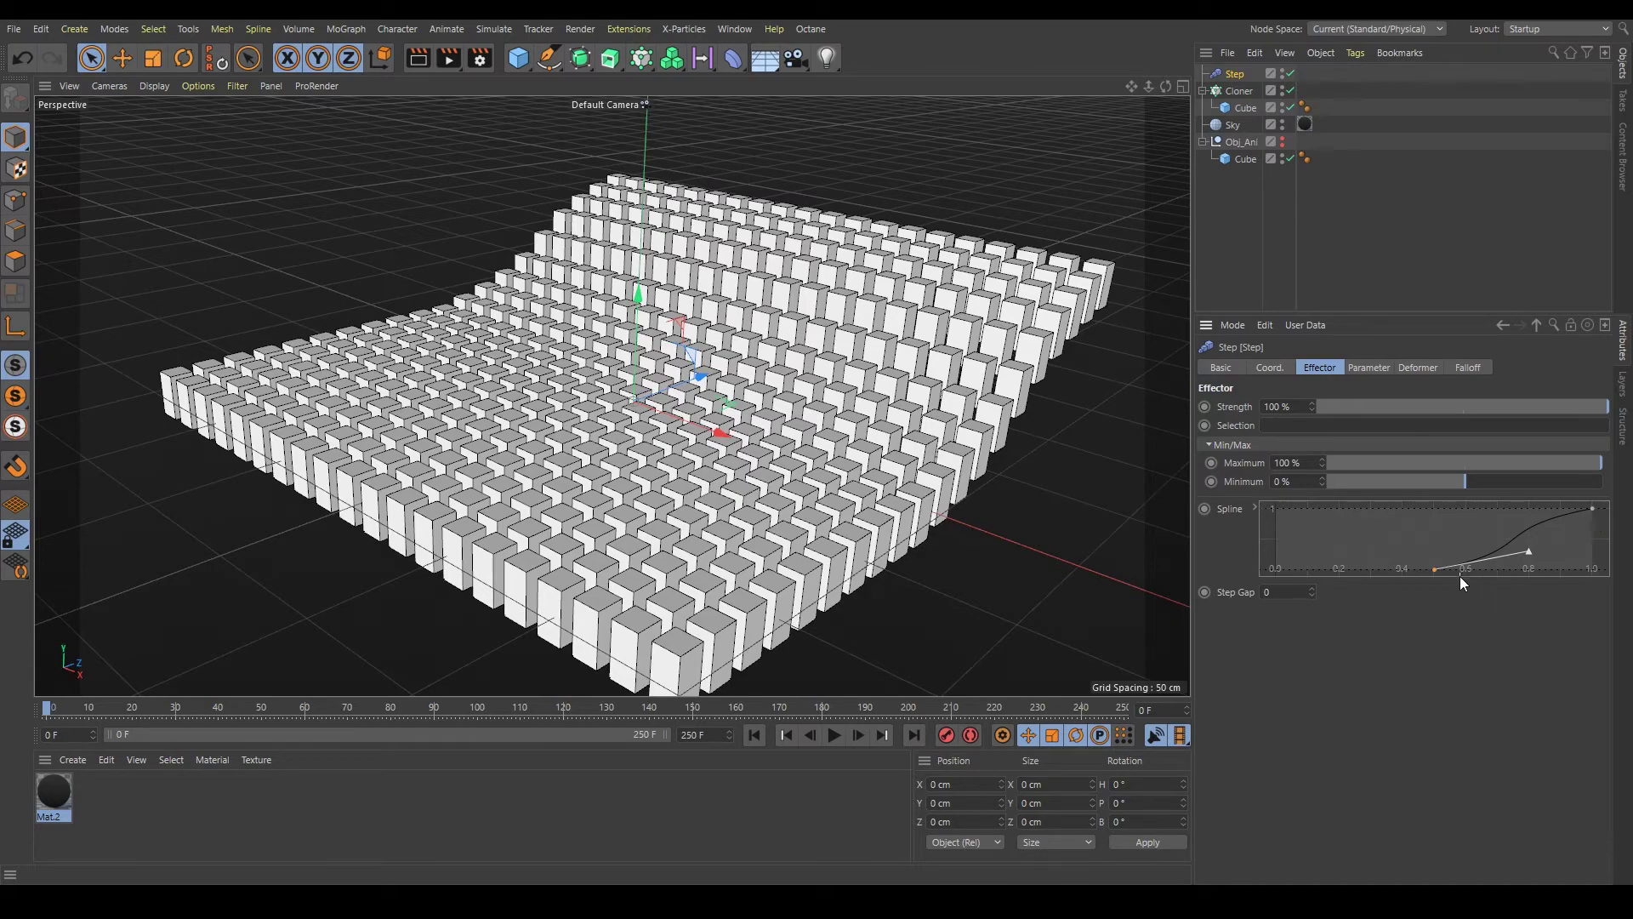
pyautogui.moveTo(1436, 568); pyautogui.dragTo(1275, 569)
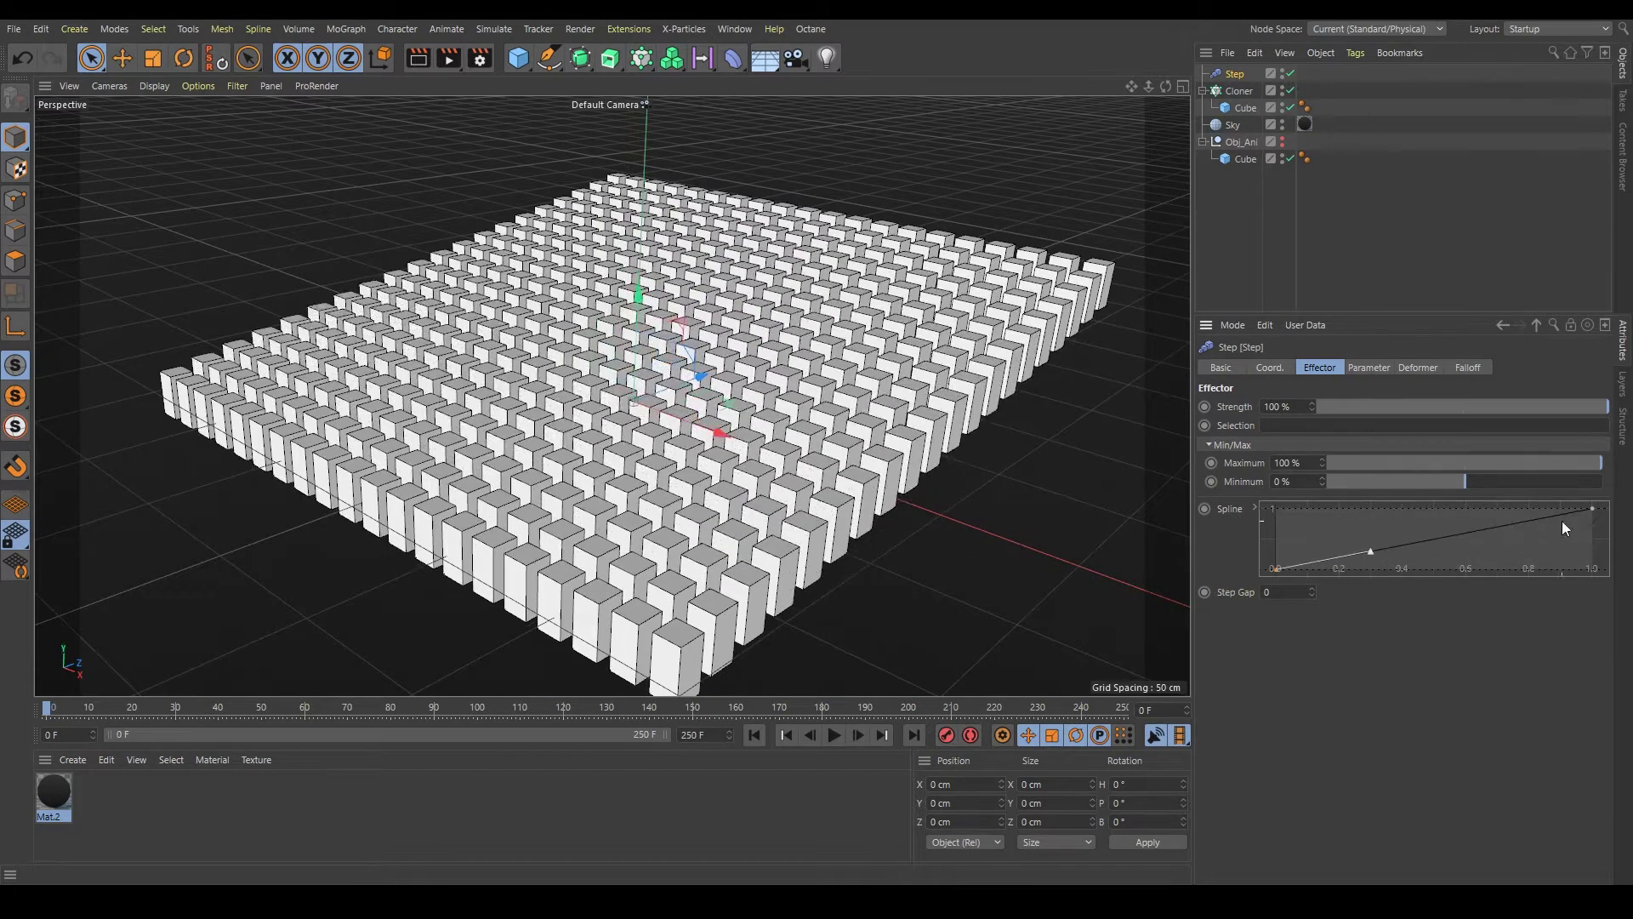
pyautogui.moveTo(1594, 511); pyautogui.dragTo(1597, 599)
pyautogui.moveTo(1441, 565); pyautogui.dragTo(1432, 509)
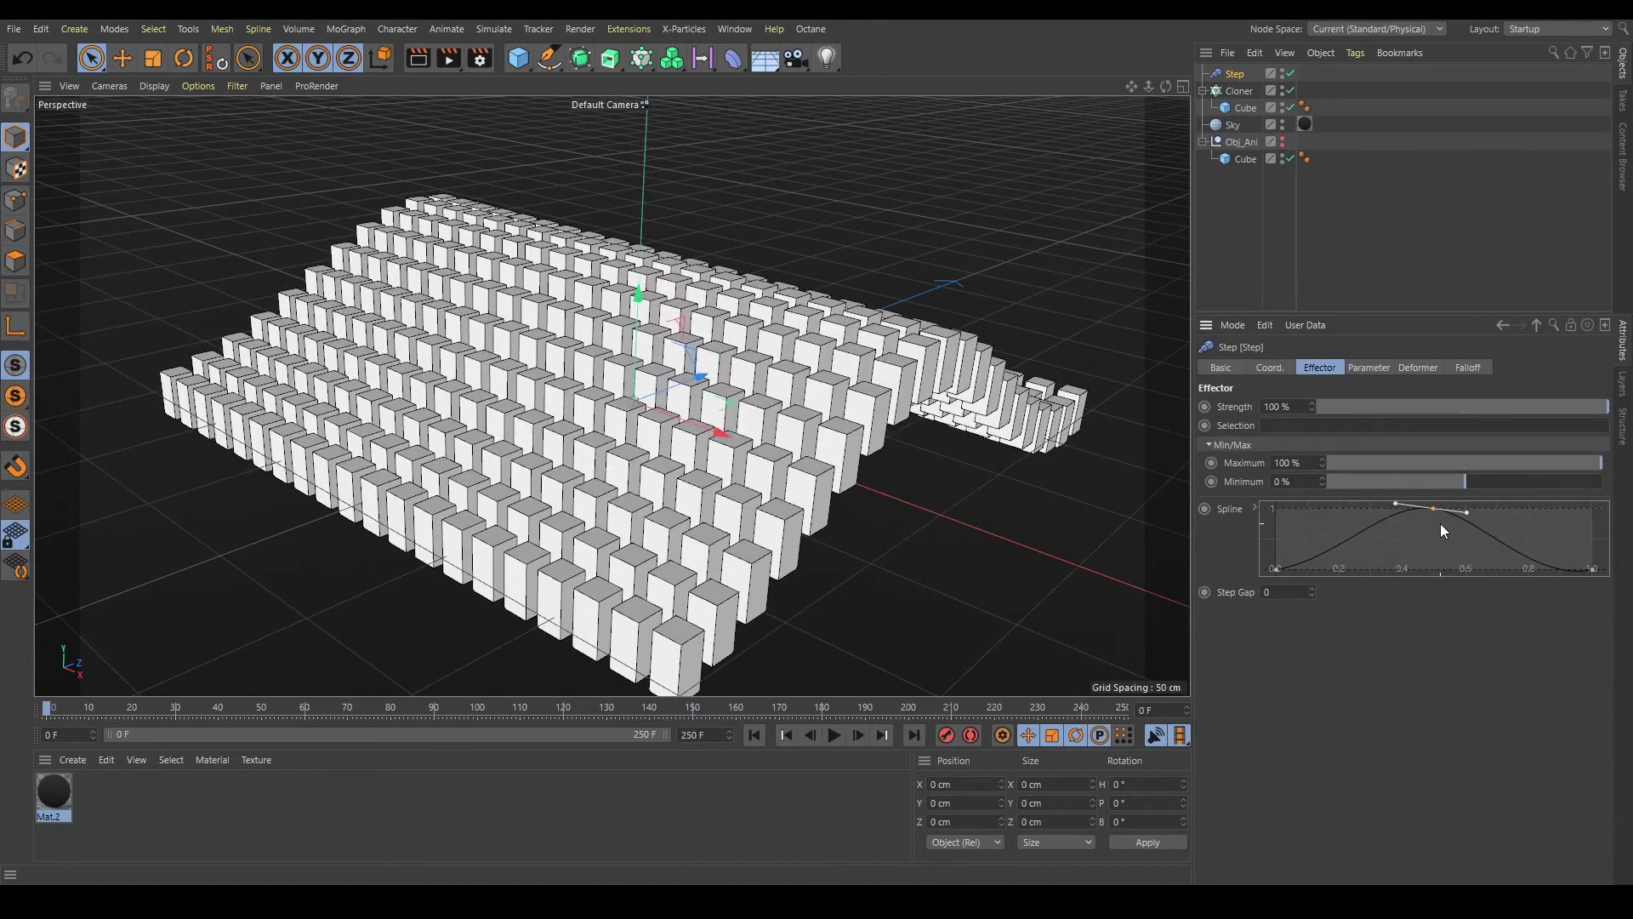
pyautogui.moveTo(1434, 509)
pyautogui.mouseDown()
pyautogui.moveTo(1466, 507)
pyautogui.moveTo(1440, 509)
pyautogui.mouseUp()
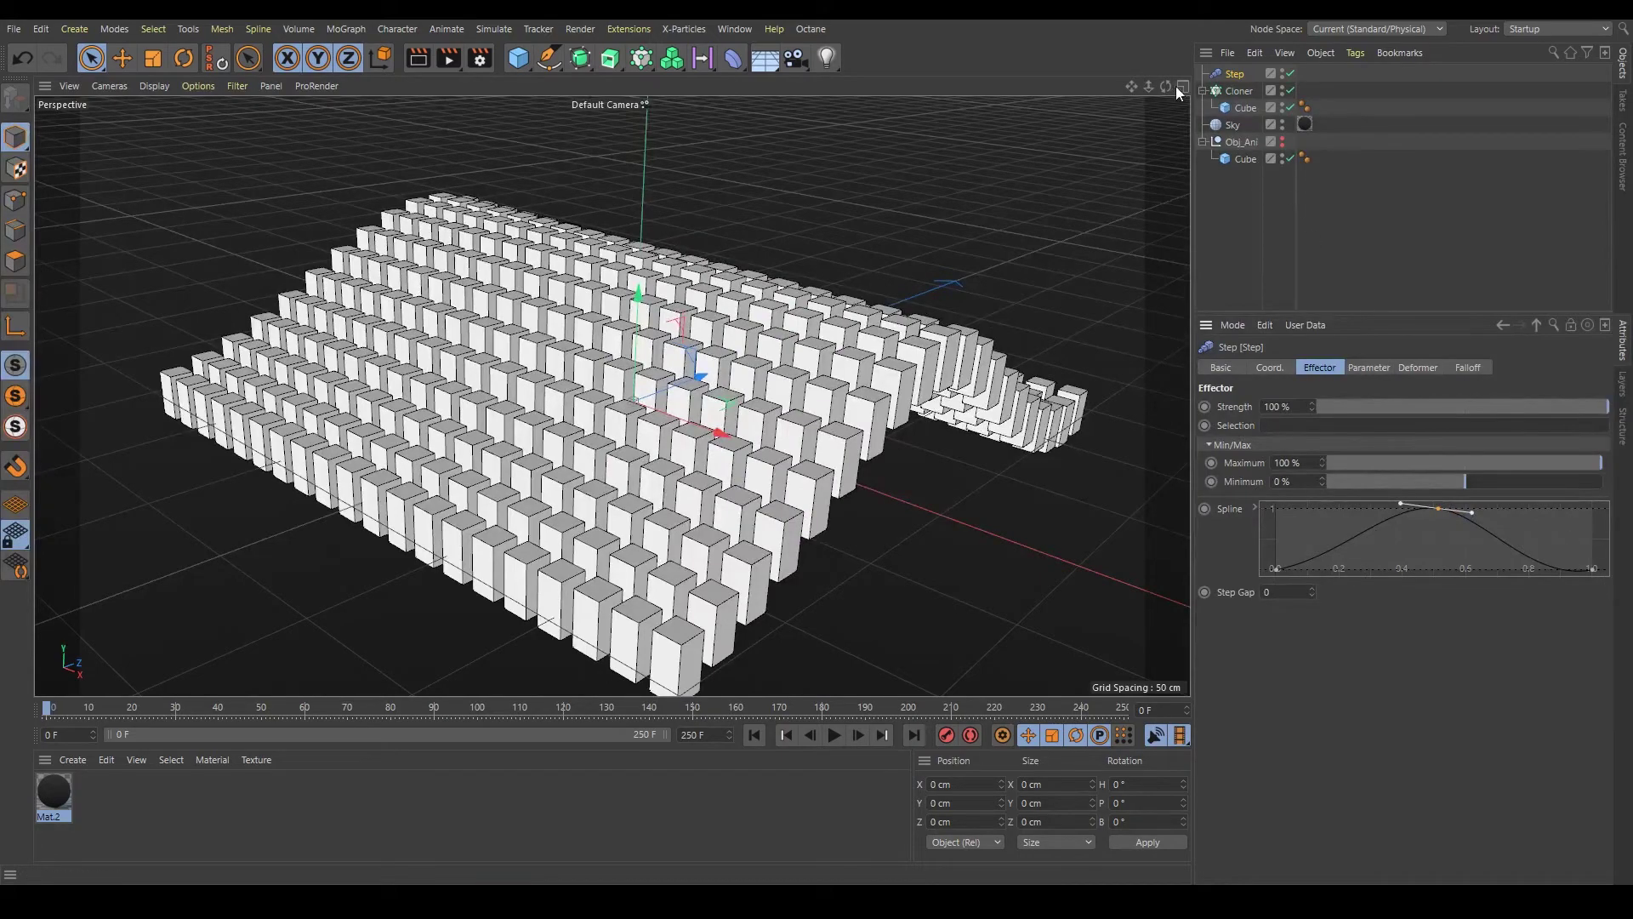
pyautogui.moveTo(1165, 86); pyautogui.dragTo(1063, 98)
pyautogui.moveTo(1469, 513); pyautogui.dragTo(1375, 500)
pyautogui.moveTo(1484, 568)
pyautogui.keyDown('ctrl'); pyautogui.mouseDown()
pyautogui.moveTo(1468, 534)
pyautogui.moveTo(1468, 568)
pyautogui.moveTo(1492, 510)
pyautogui.mouseUp(); pyautogui.keyUp('ctrl')
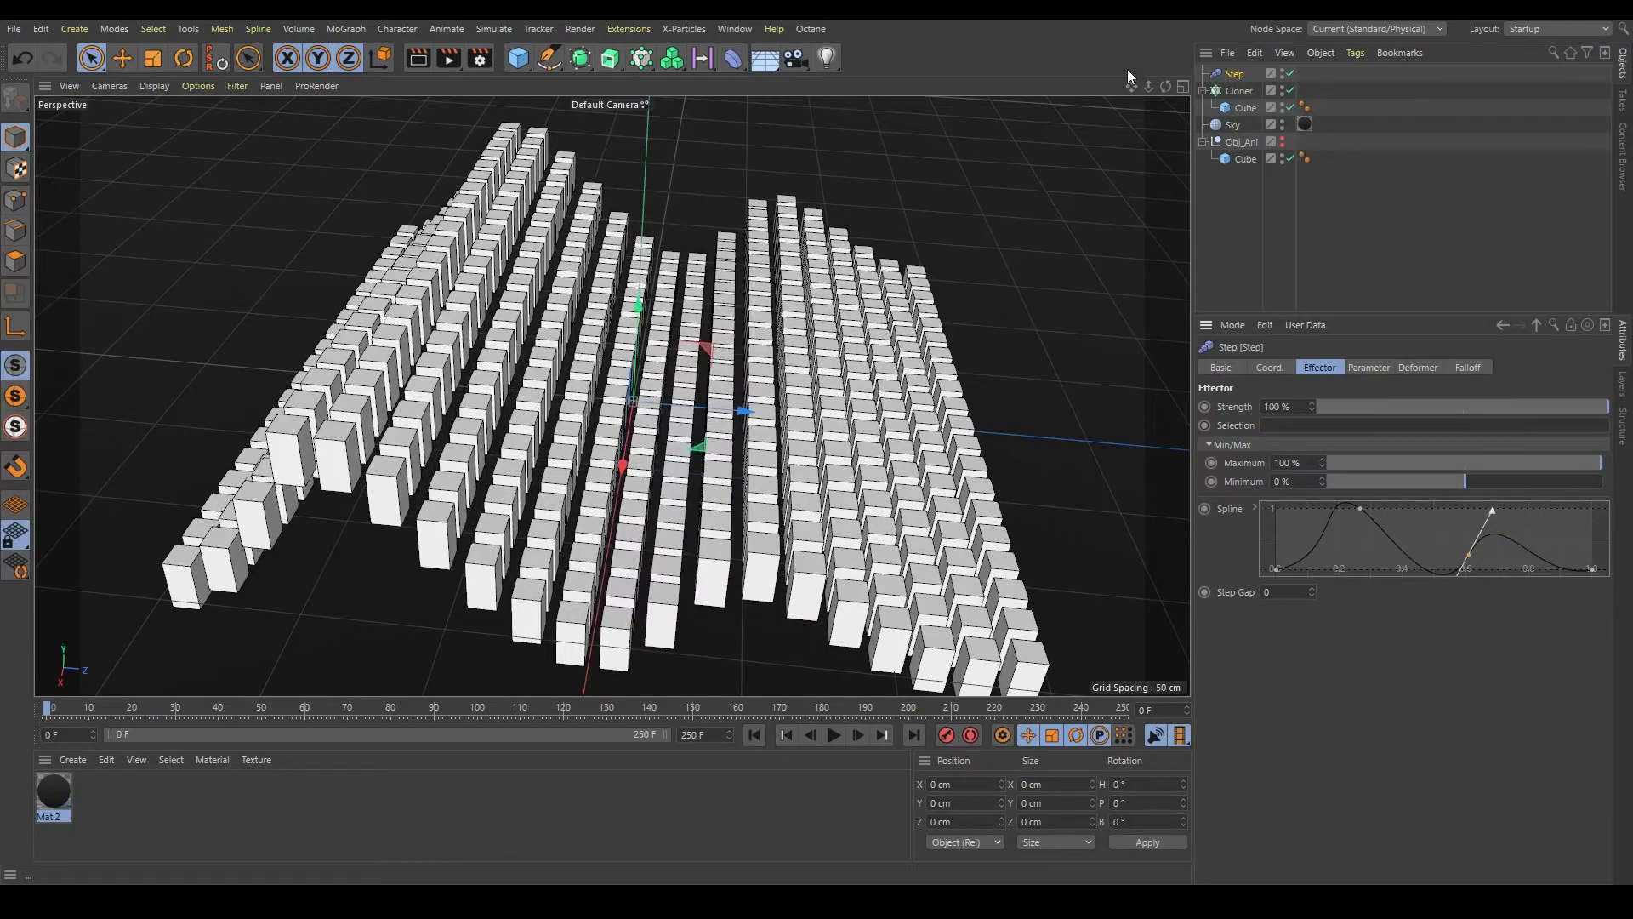
pyautogui.moveTo(1165, 86)
pyautogui.mouseDown()
pyautogui.moveTo(1106, 93)
pyautogui.moveTo(1154, 92)
pyautogui.moveTo(1140, 95)
pyautogui.mouseUp()
# Replace the Step effector with a new Step effector that has Scale turned off
pyautogui.click(1208, 68)
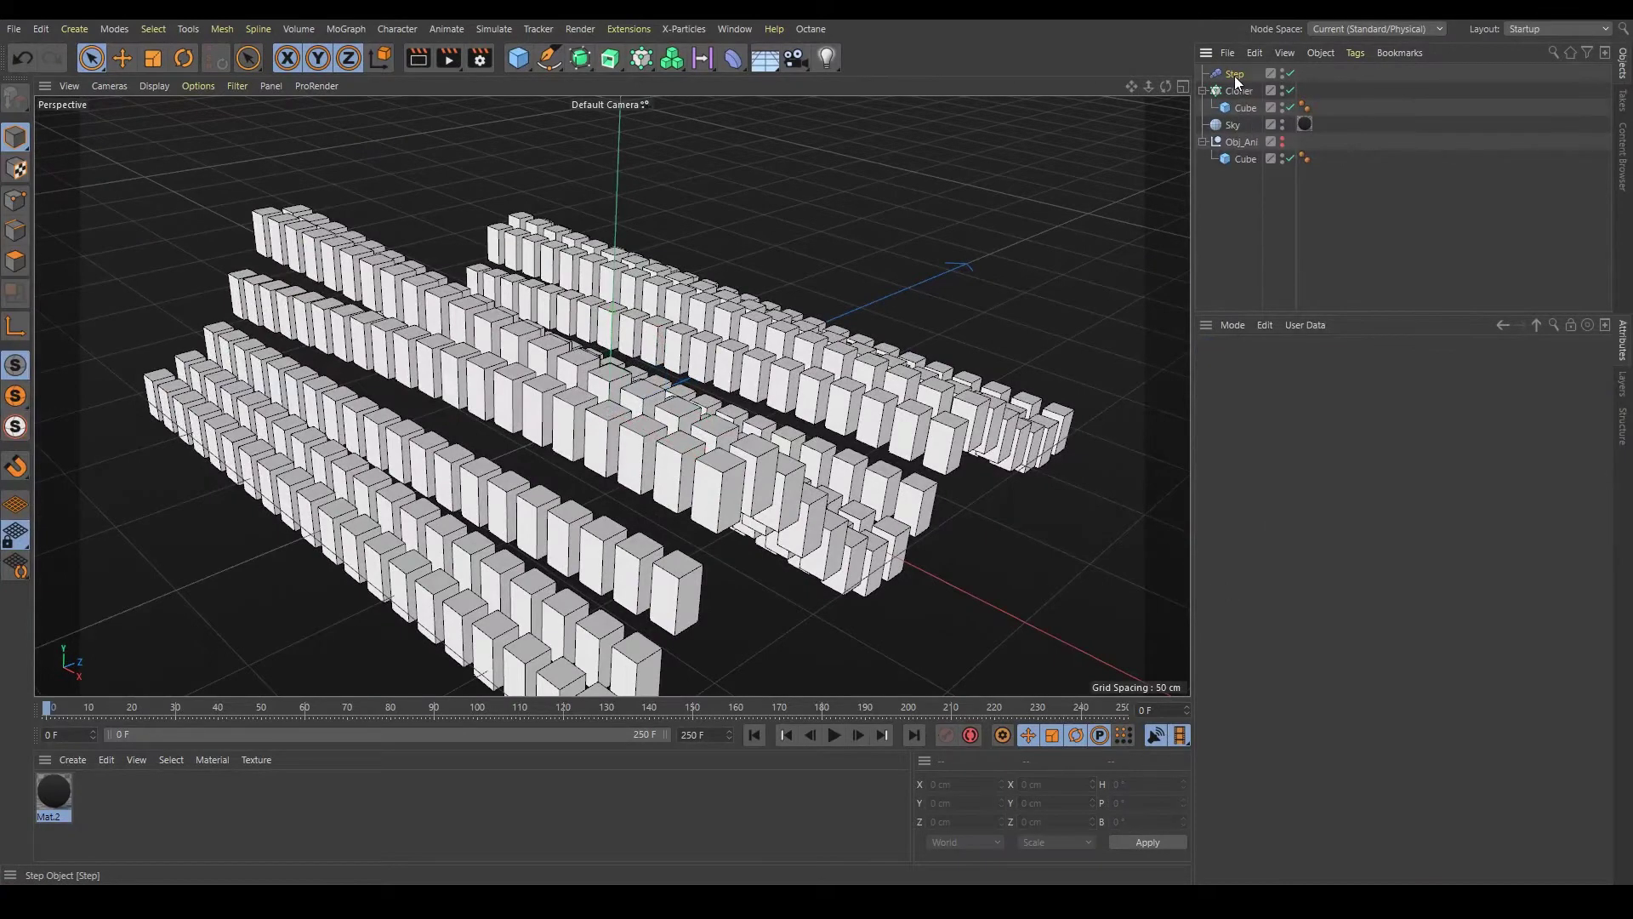
pyautogui.click(1234, 75)
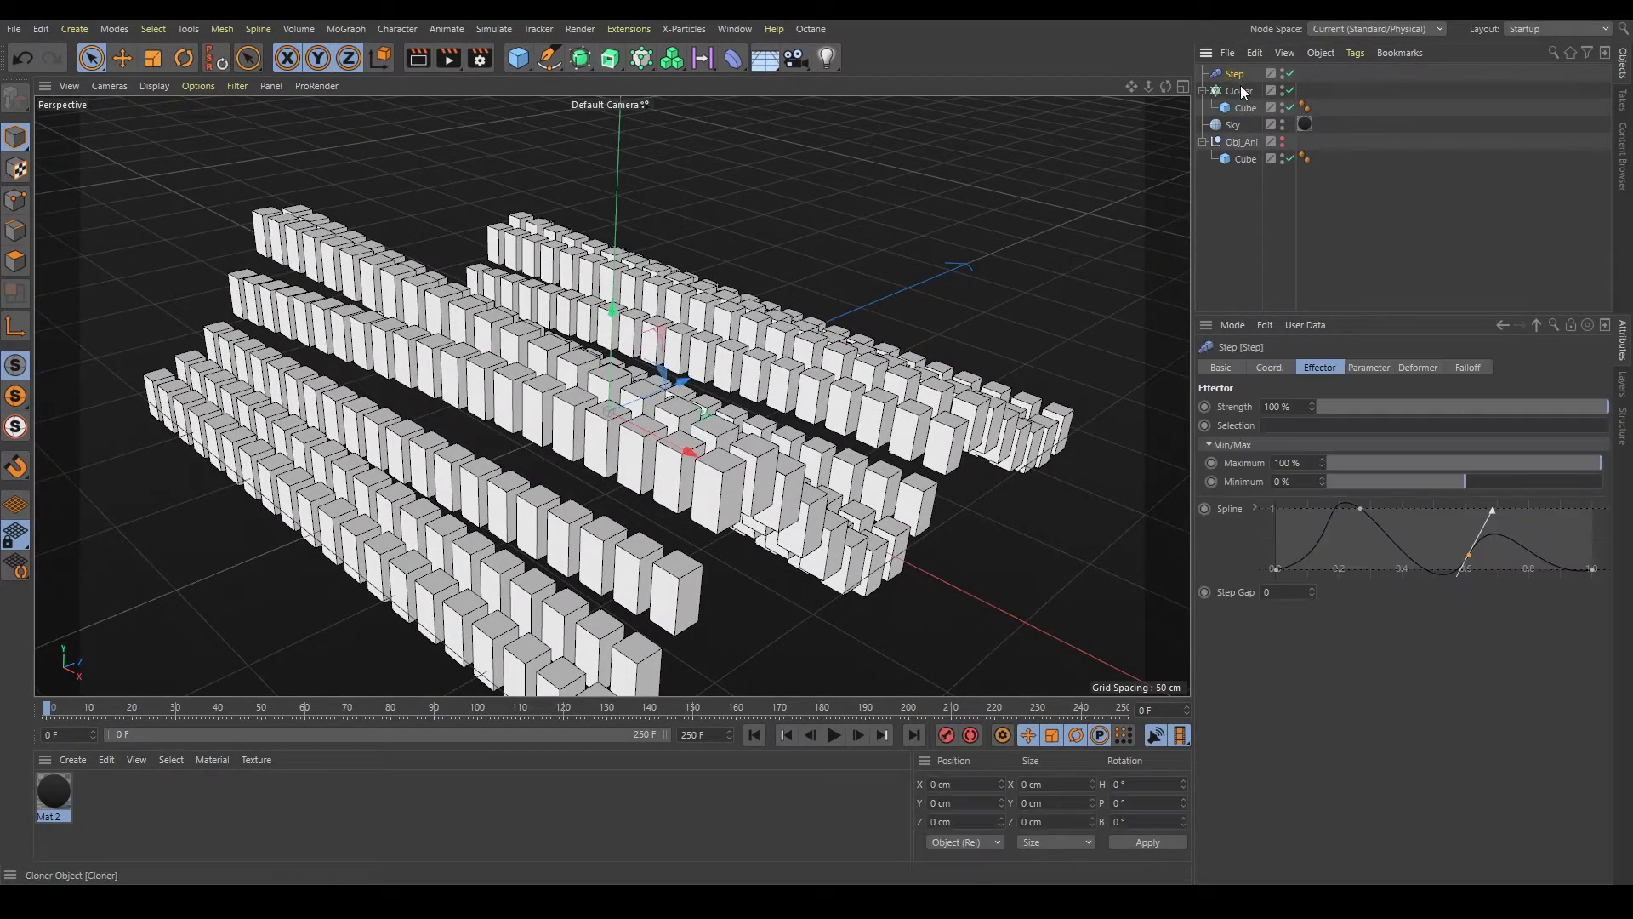
pyautogui.press('Delete')
pyautogui.click(1207, 81)
pyautogui.moveTo(644, 64); pyautogui.dragTo(819, 82)
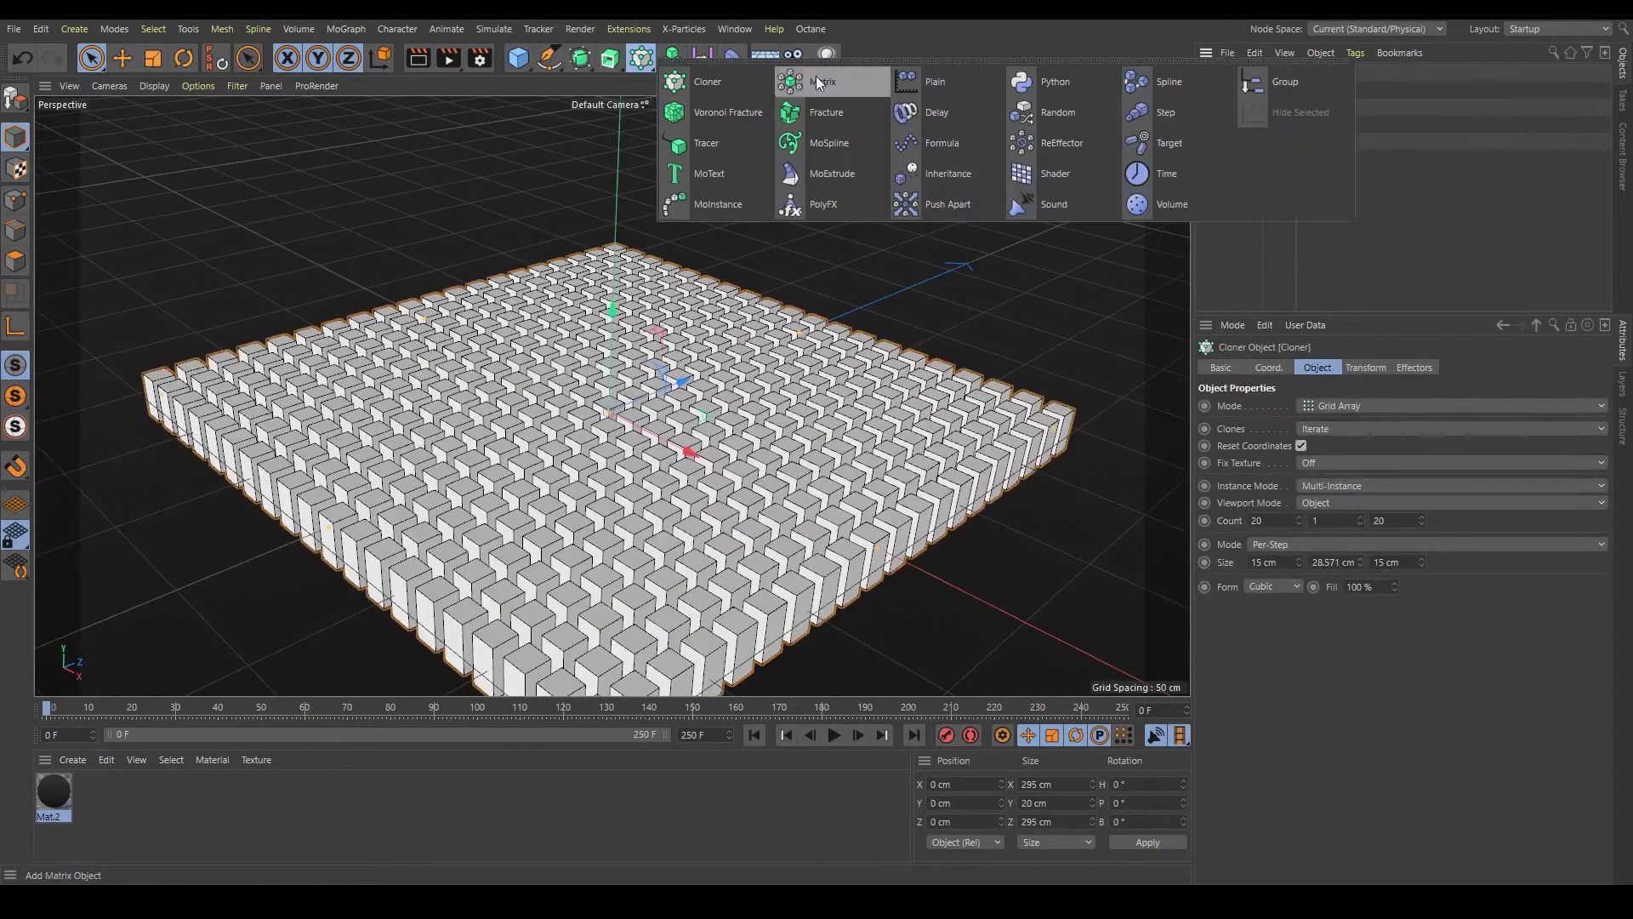
pyautogui.moveTo(1187, 82); pyautogui.dragTo(1187, 106)
pyautogui.click(1368, 368)
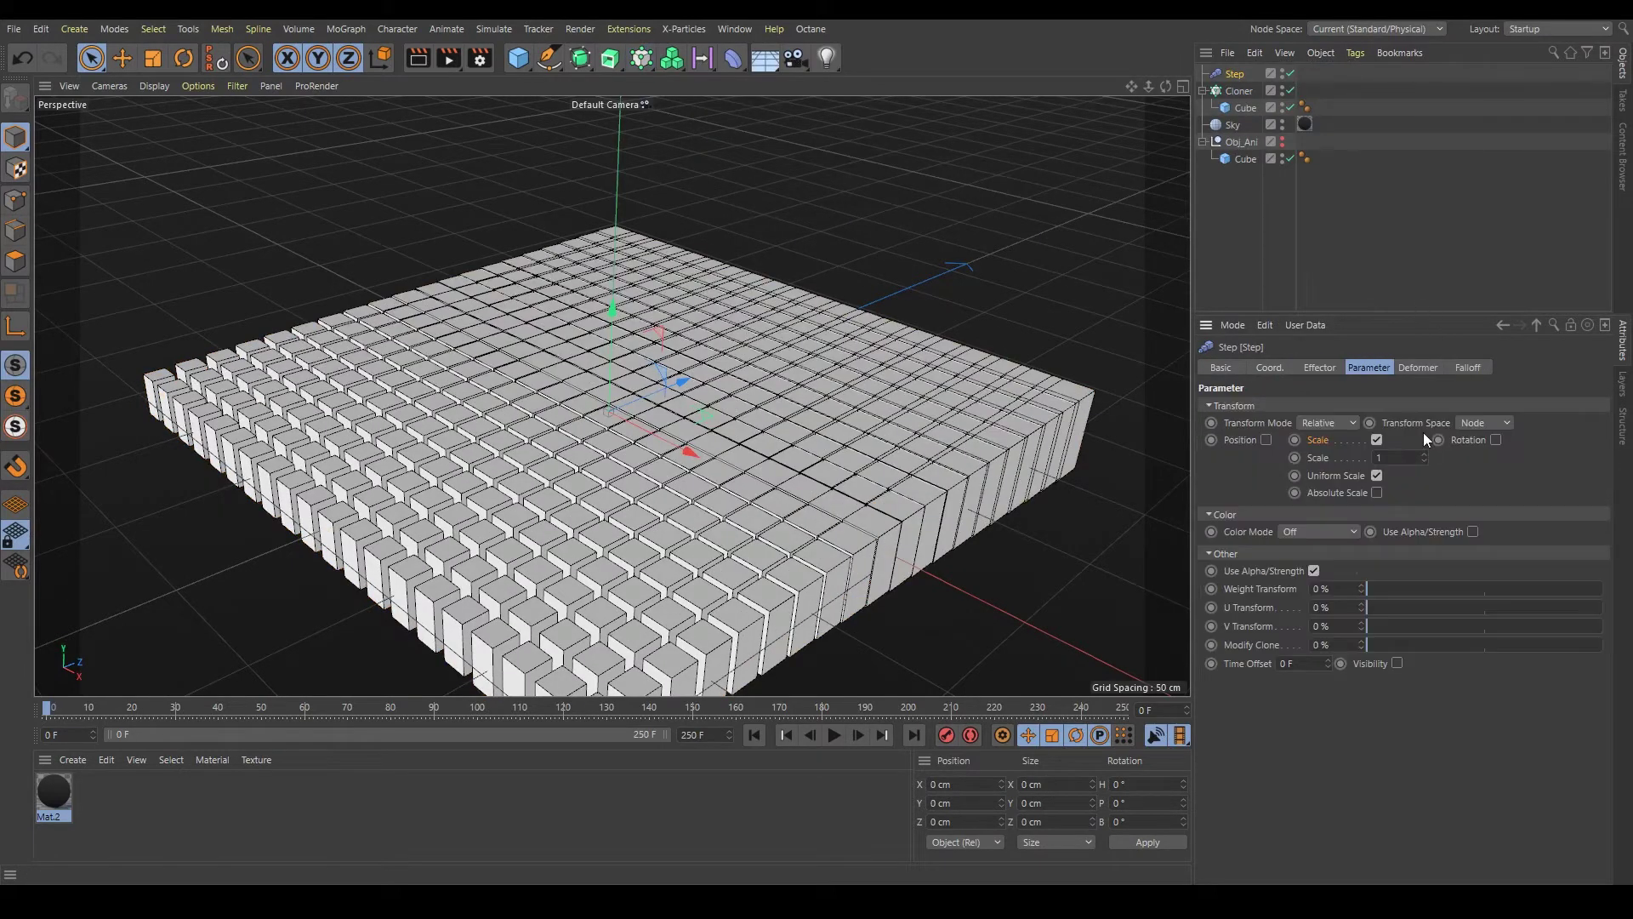
pyautogui.click(1376, 438)
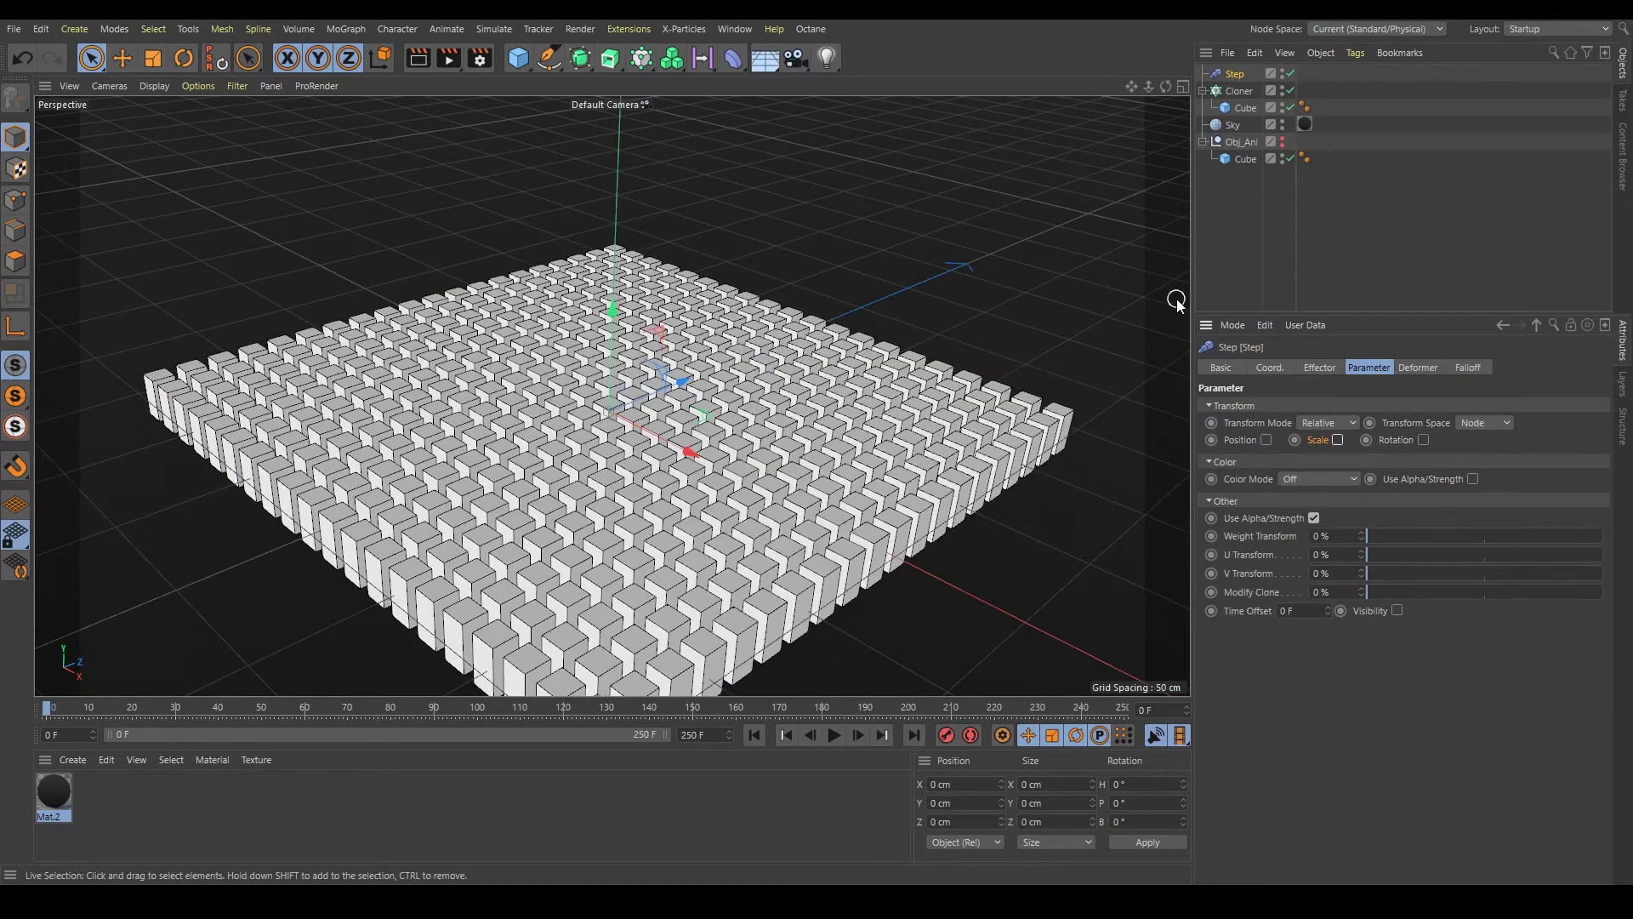
# Move the cube out of the Cloner, show Obj_Ani, hide the cube, and play the animation
pyautogui.moveTo(1166, 86); pyautogui.dragTo(1169, 83)
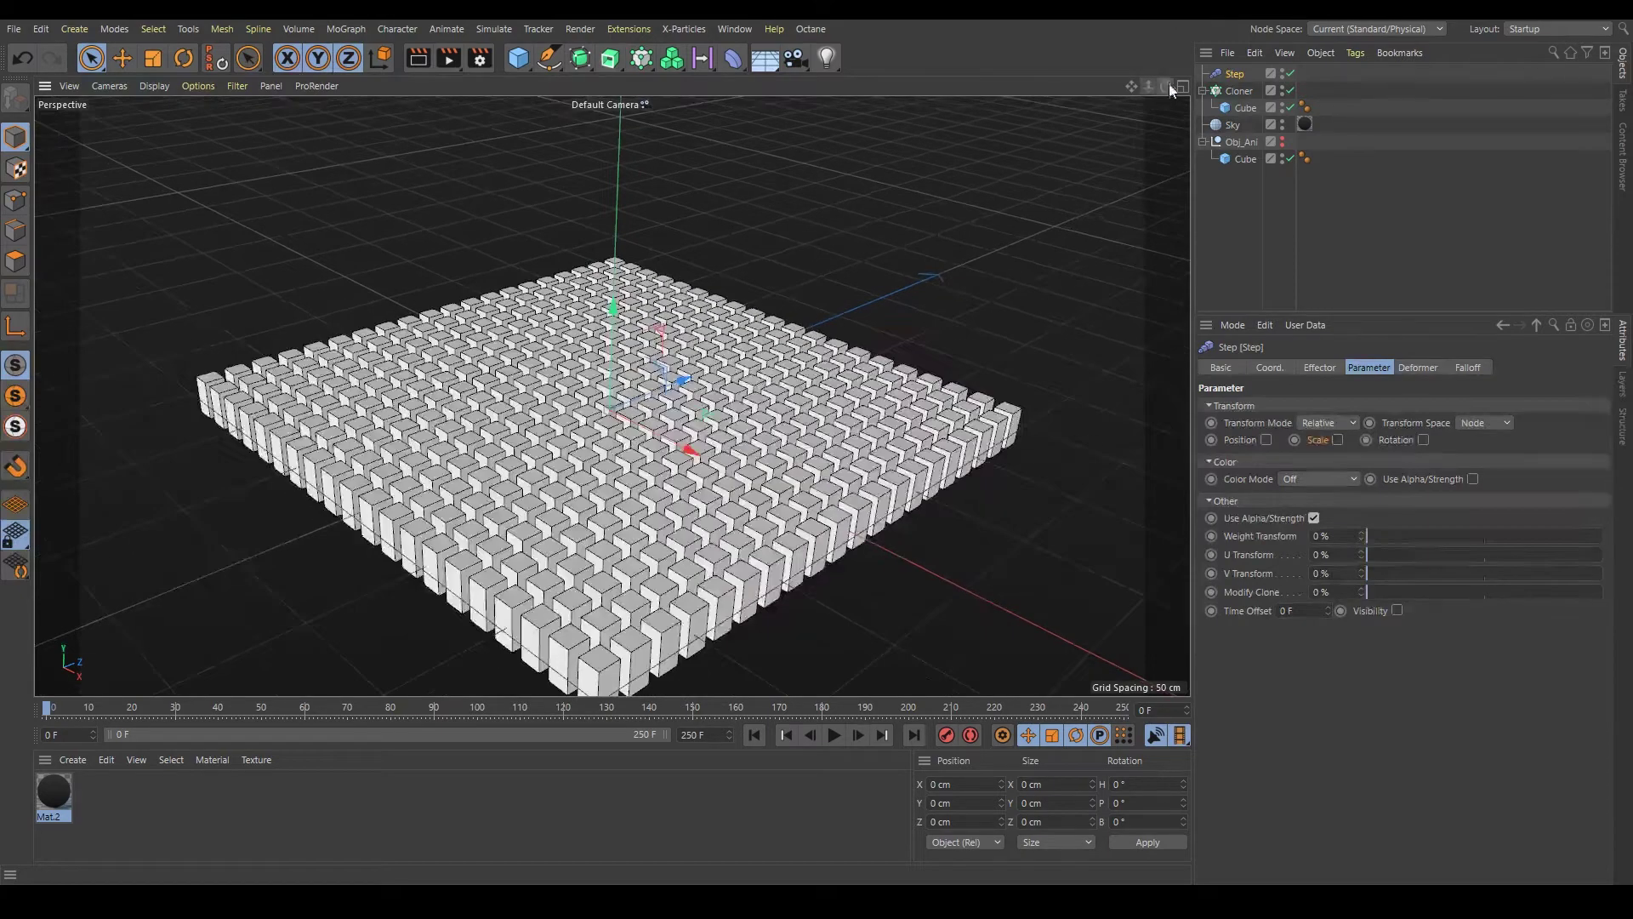
pyautogui.click(1284, 138)
pyautogui.moveTo(1231, 233); pyautogui.dragTo(1235, 223)
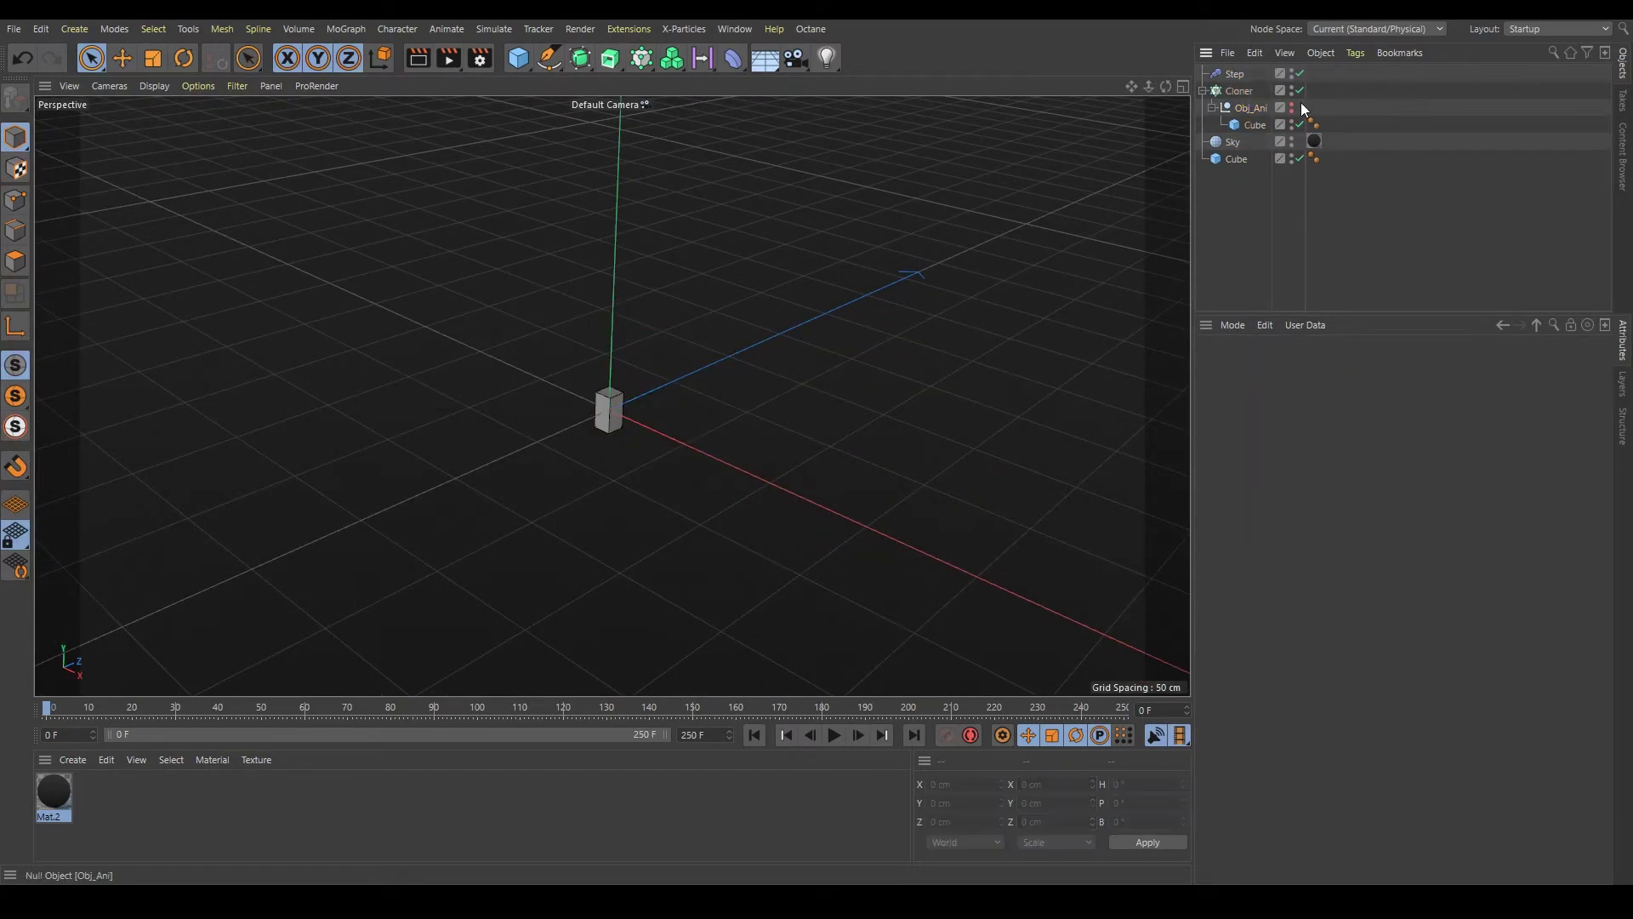
pyautogui.click(1292, 106)
pyautogui.click(1300, 158)
pyautogui.click(833, 736)
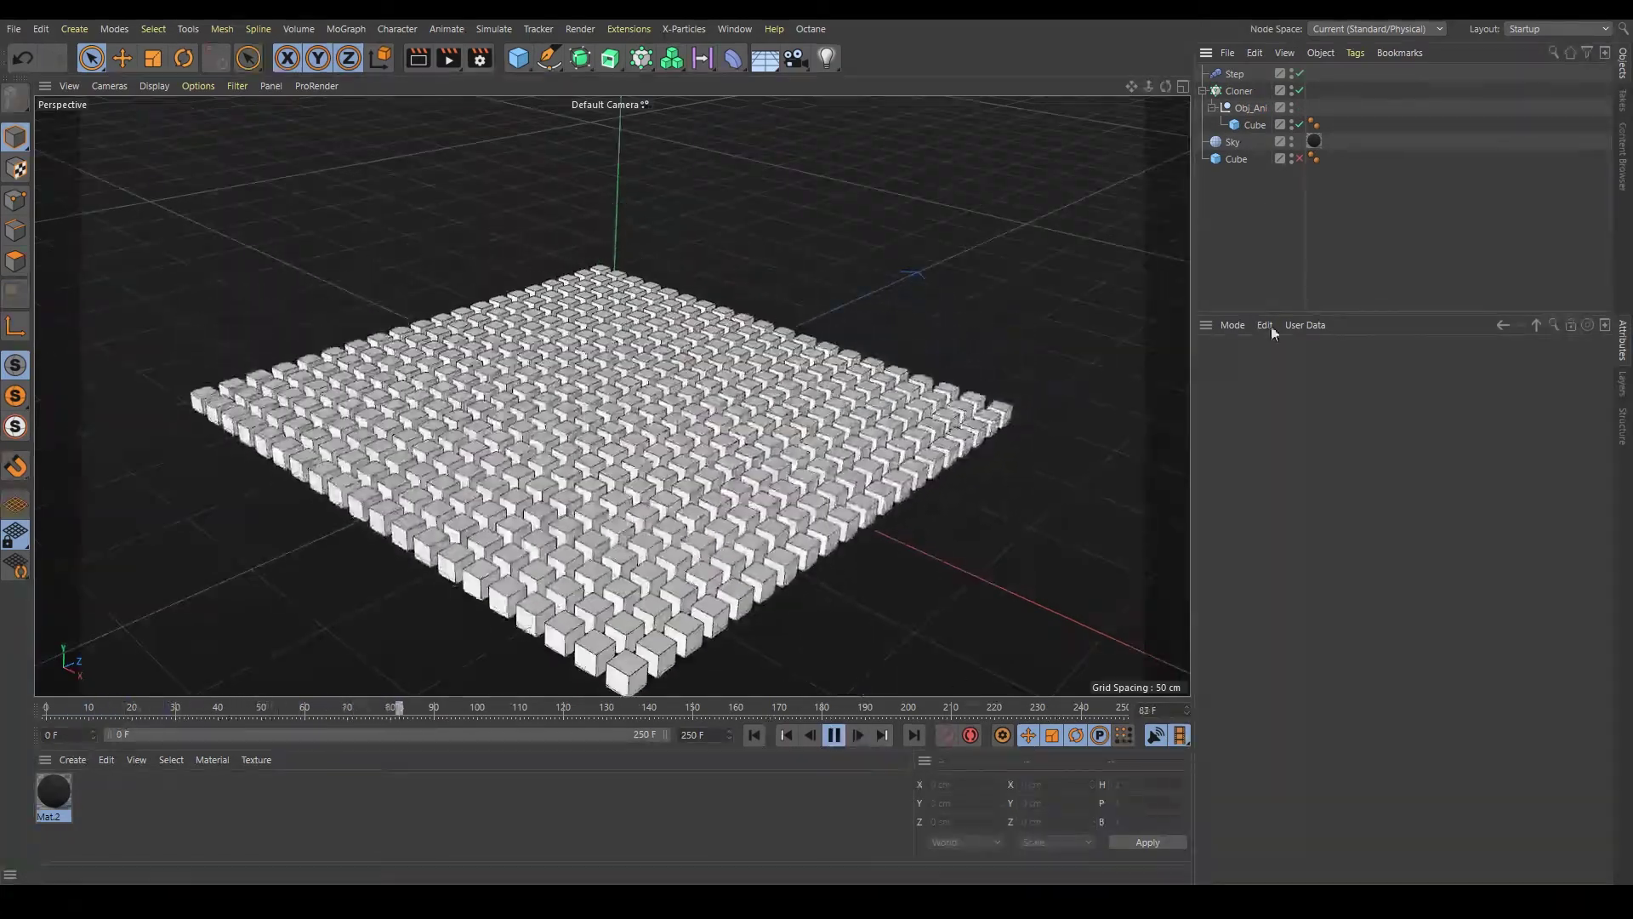
# Set the Step effector's Time Offset to 10 F, then reselect the Cloner
pyautogui.click(1238, 90)
pyautogui.click(1424, 368)
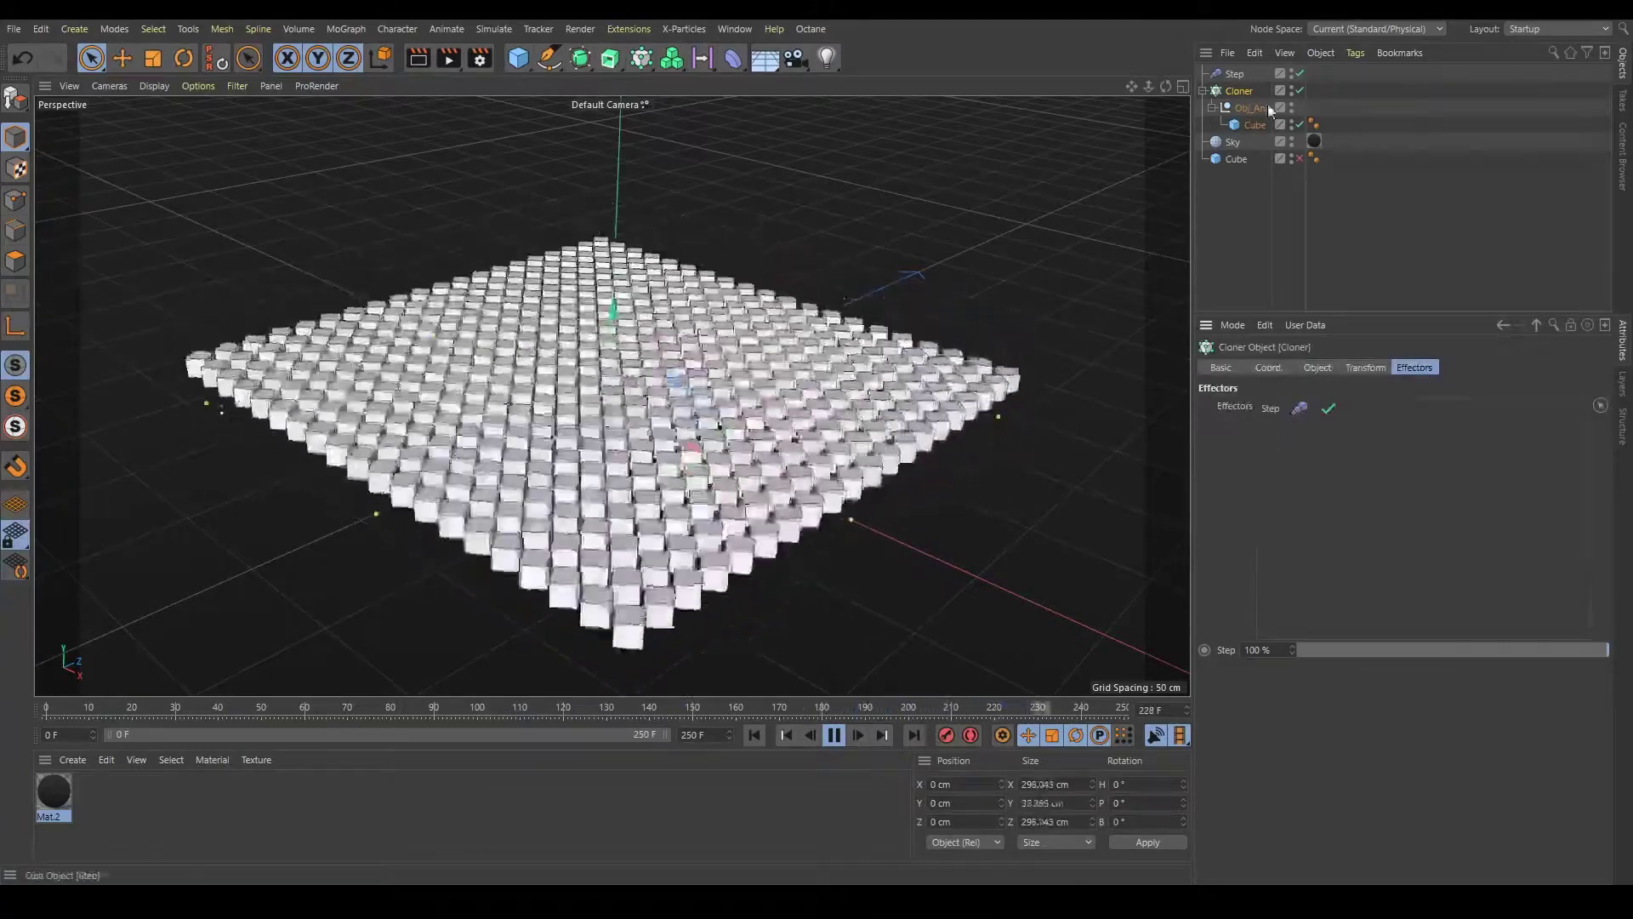
pyautogui.click(1234, 74)
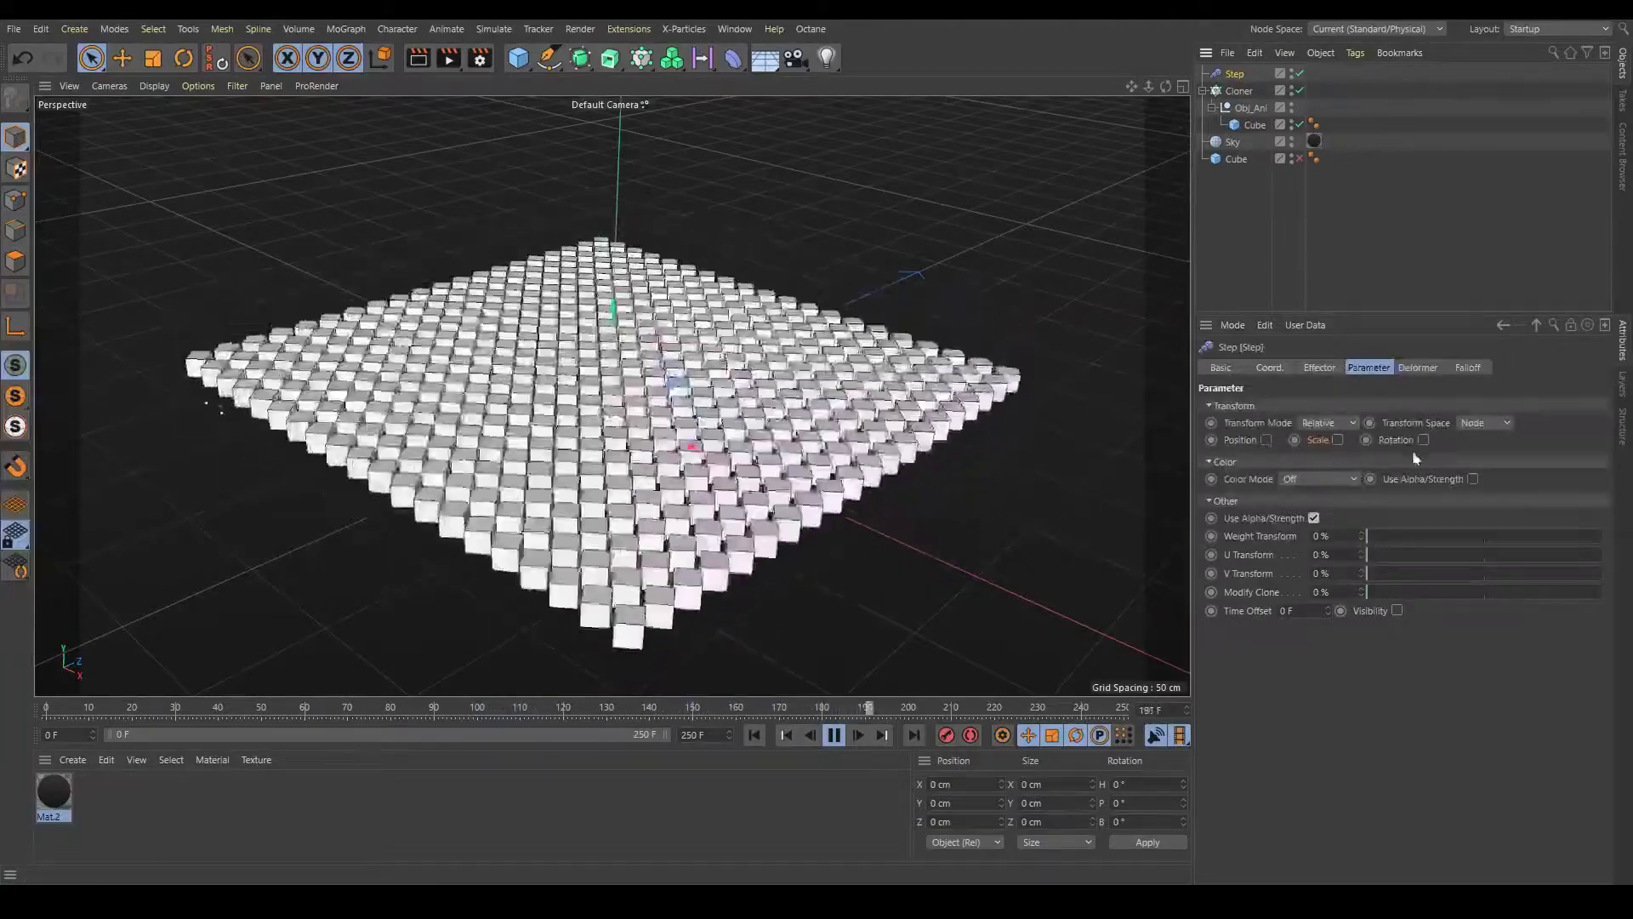
pyautogui.click(1332, 366)
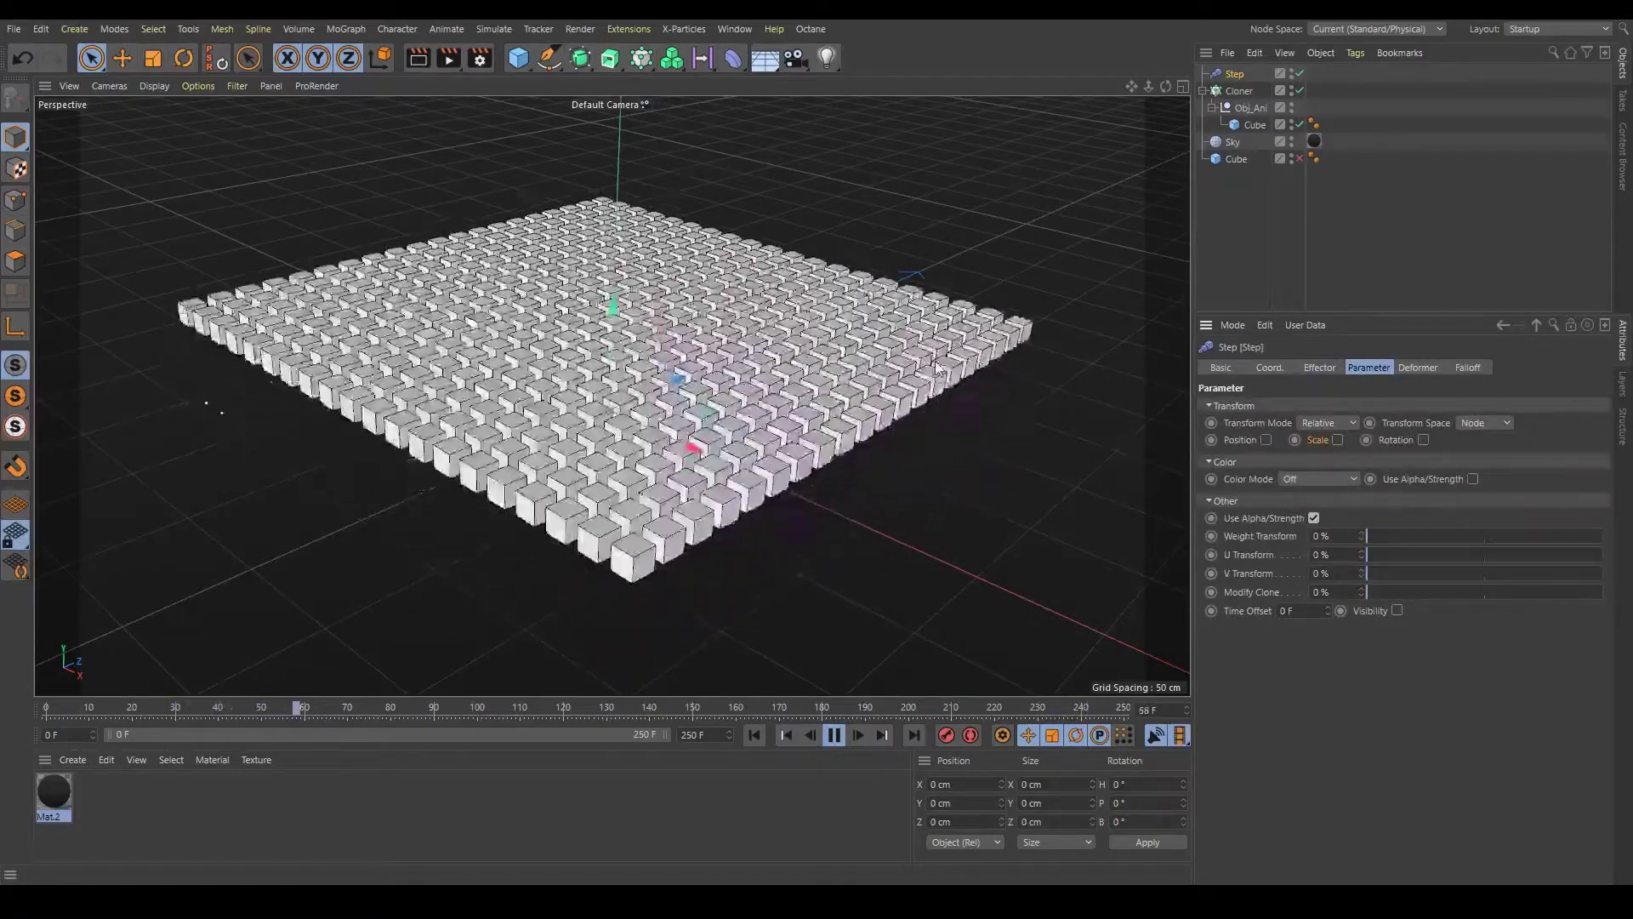
pyautogui.click(1301, 611)
pyautogui.write('10')
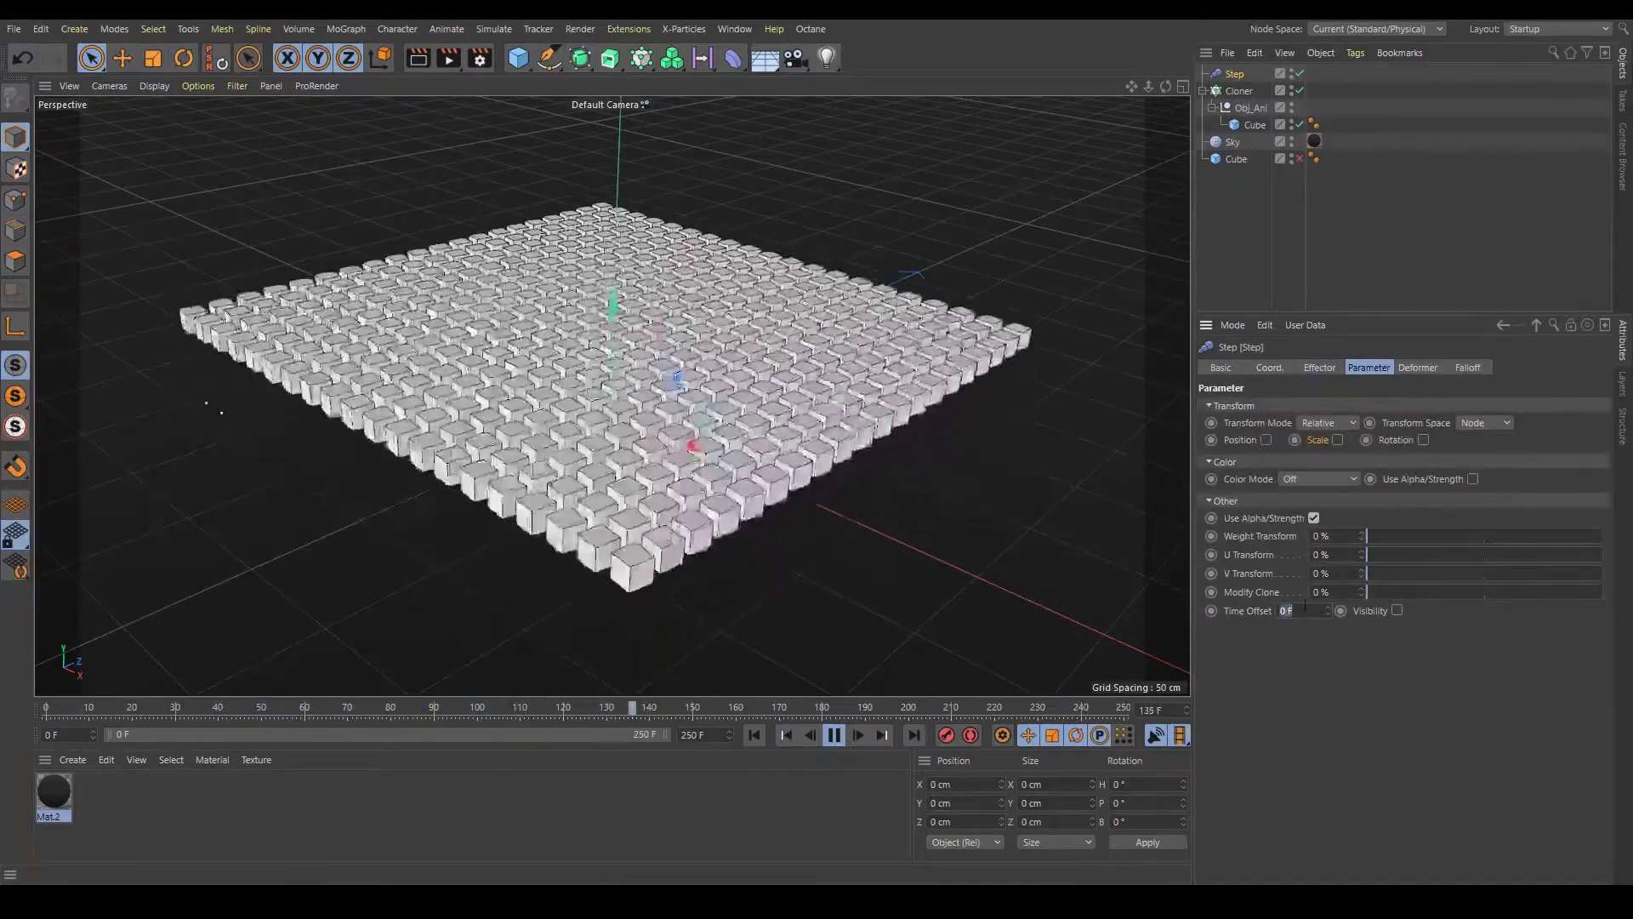
pyautogui.press('Return')
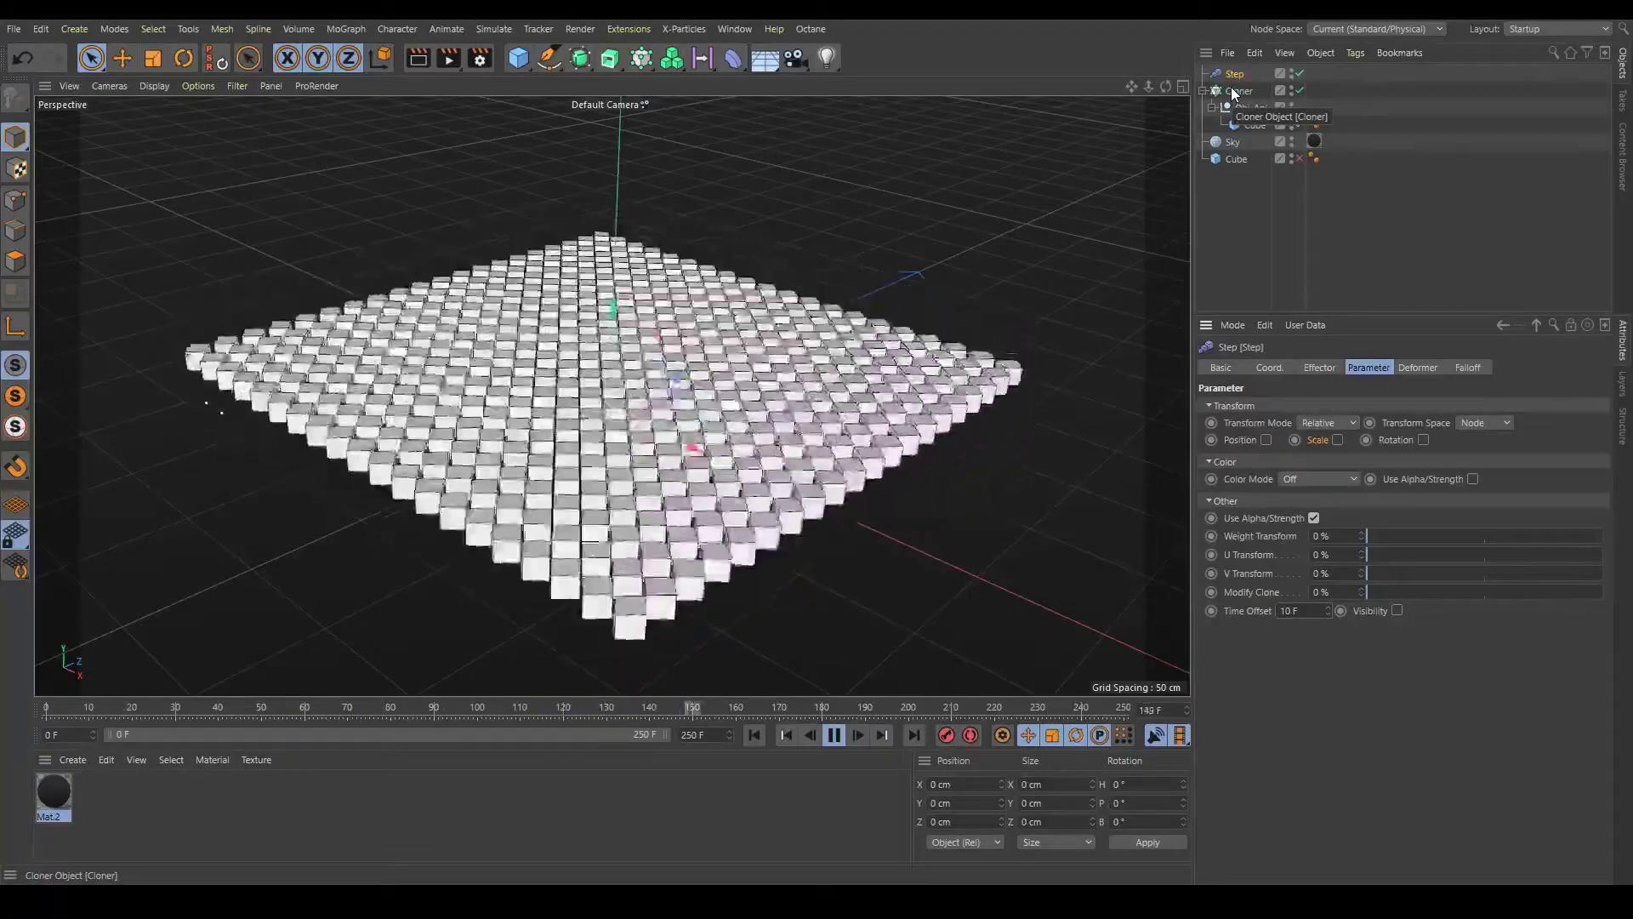
pyautogui.click(1235, 91)
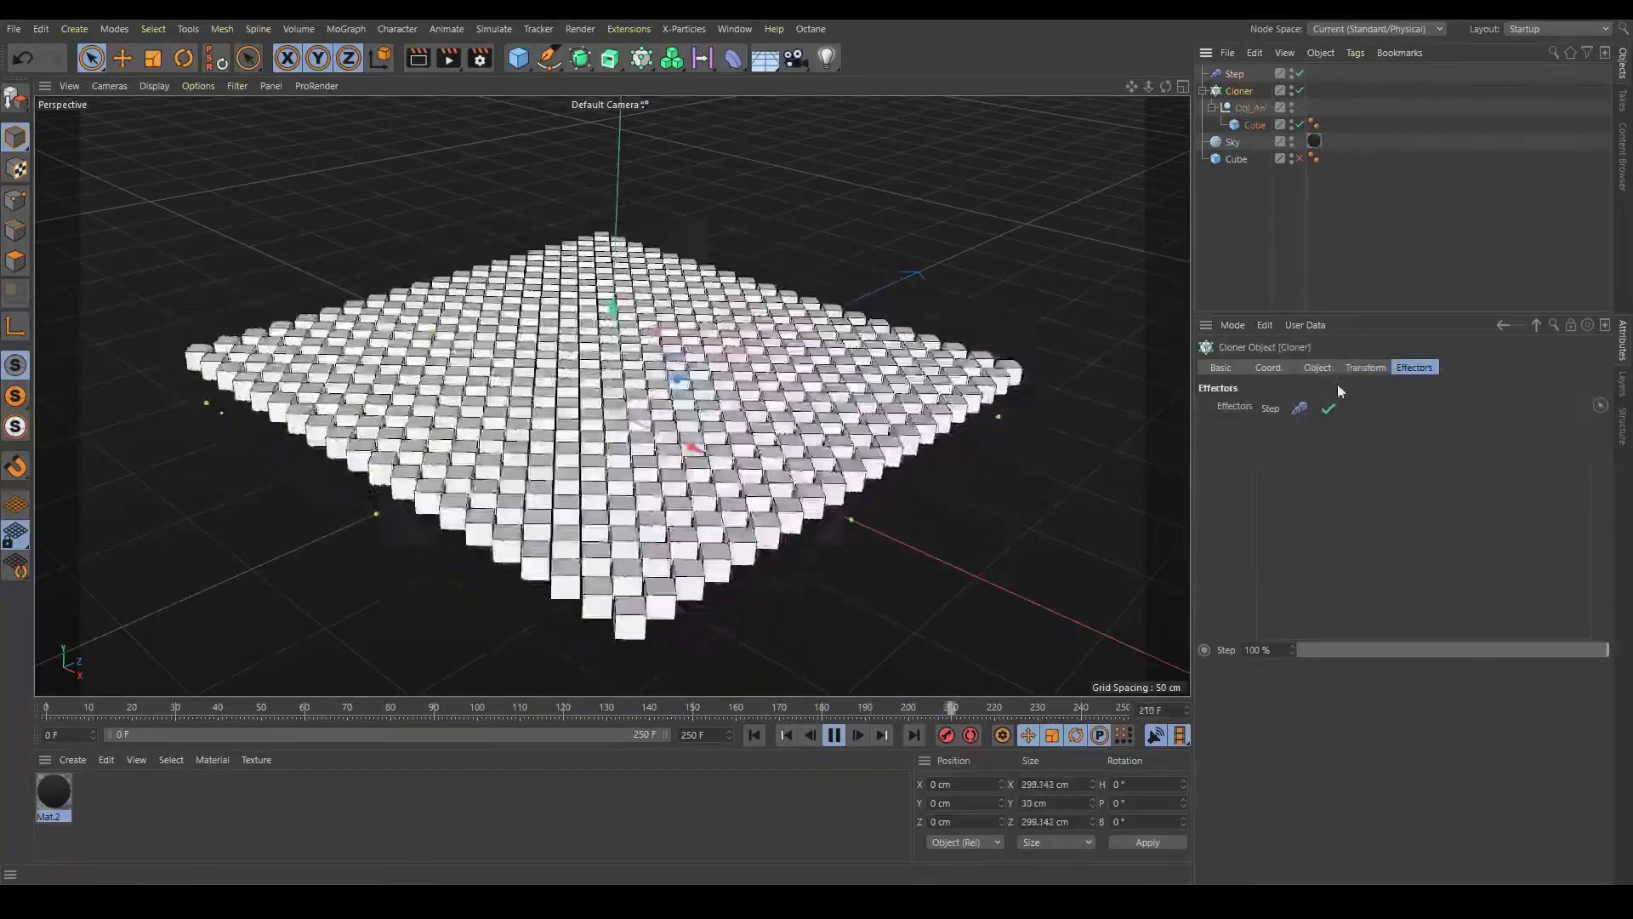
# Set the Cloner's instance mode to plain Instance
pyautogui.click(1317, 367)
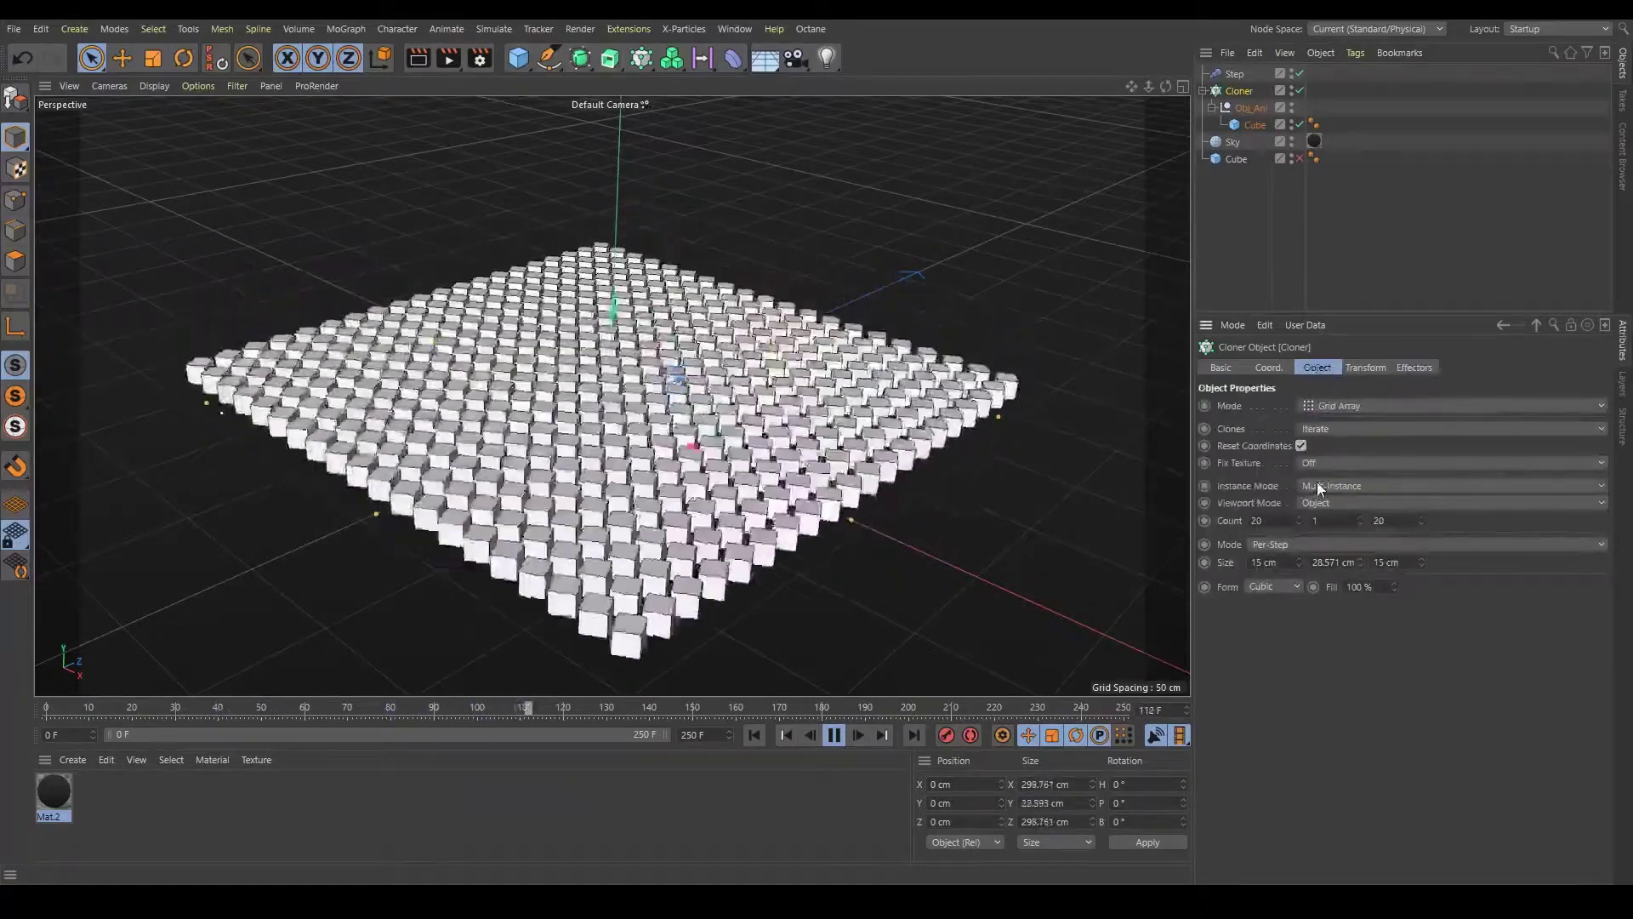
pyautogui.click(1324, 481)
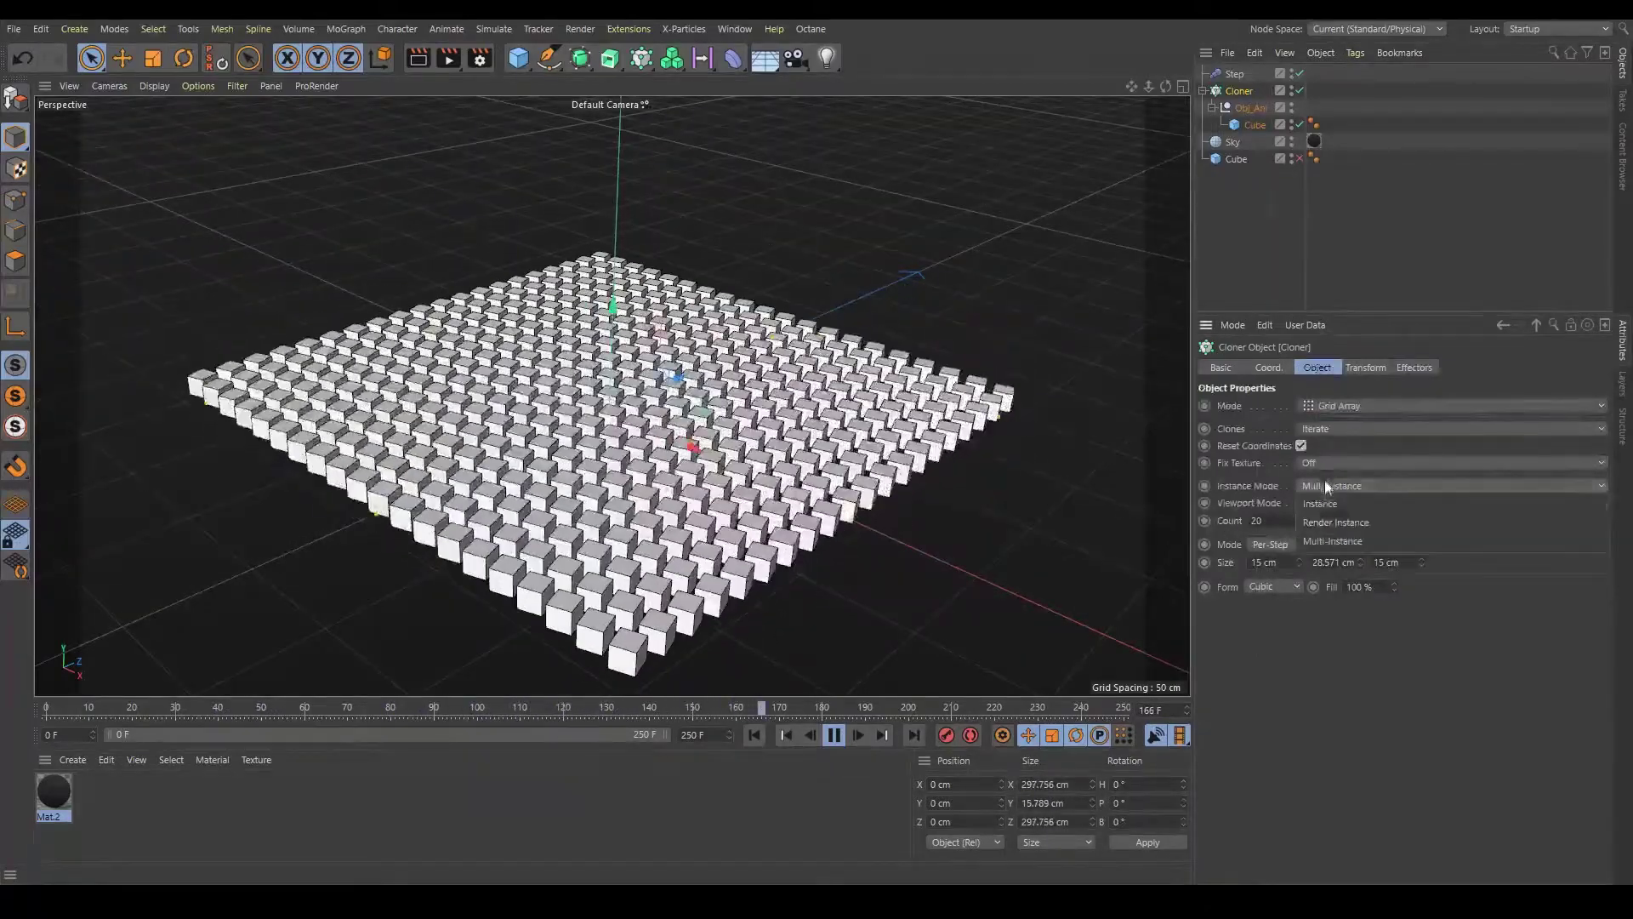
pyautogui.click(1326, 502)
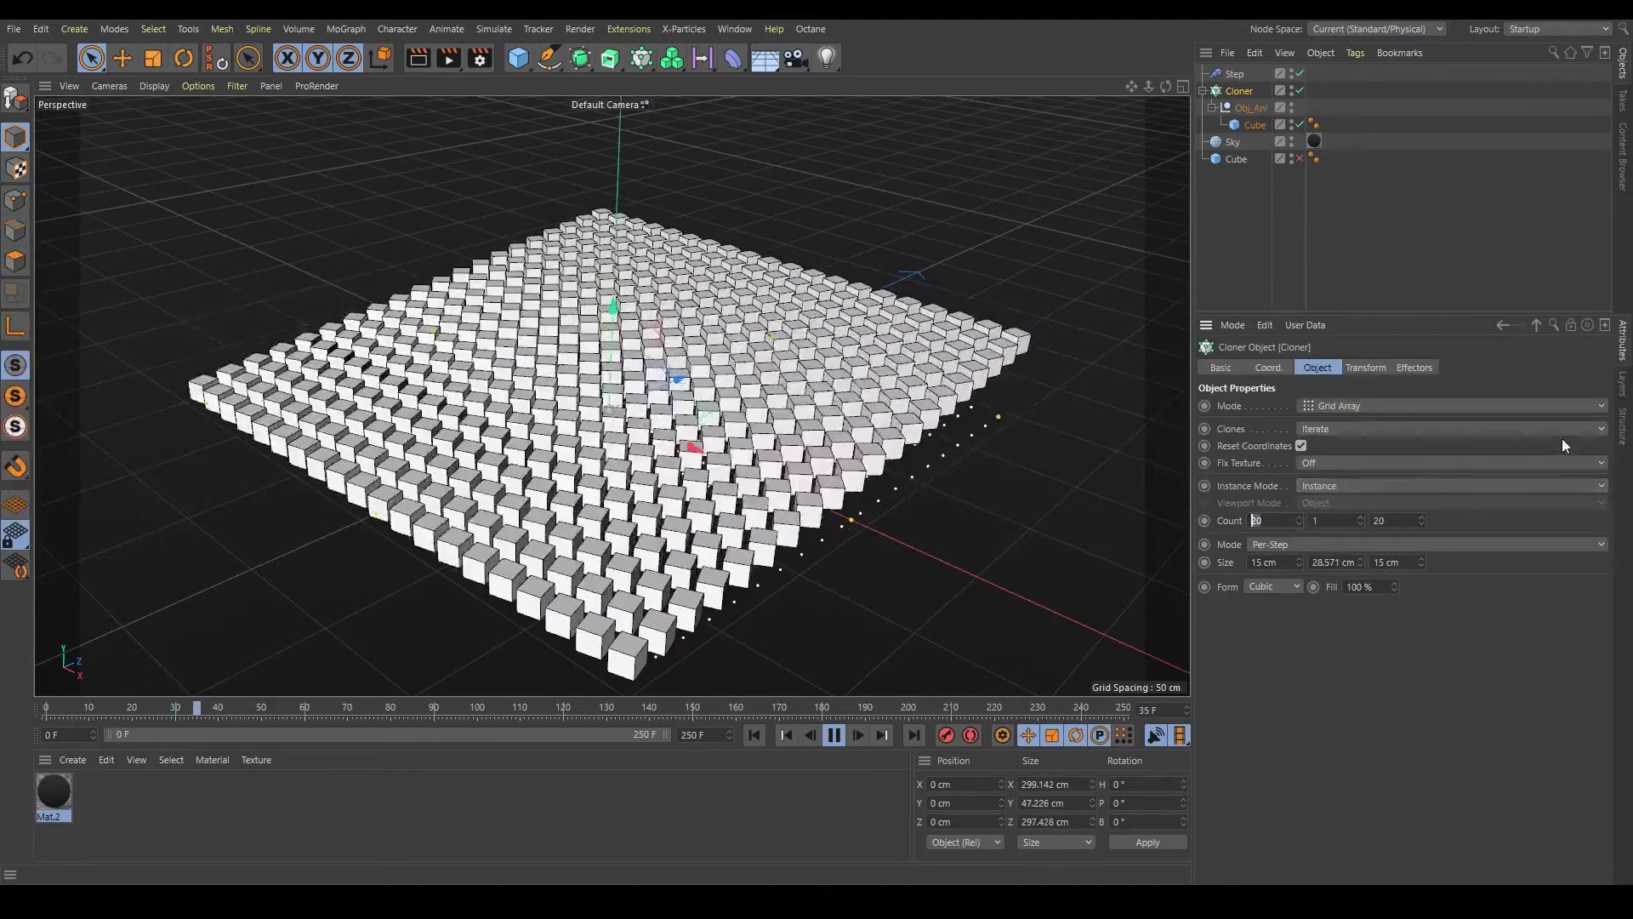
# Reduce the Cloner grid to 10 × 10 clones and view it from a lower side angle
pyautogui.write('10')
pyautogui.press('Tab')
pyautogui.press('Tab')
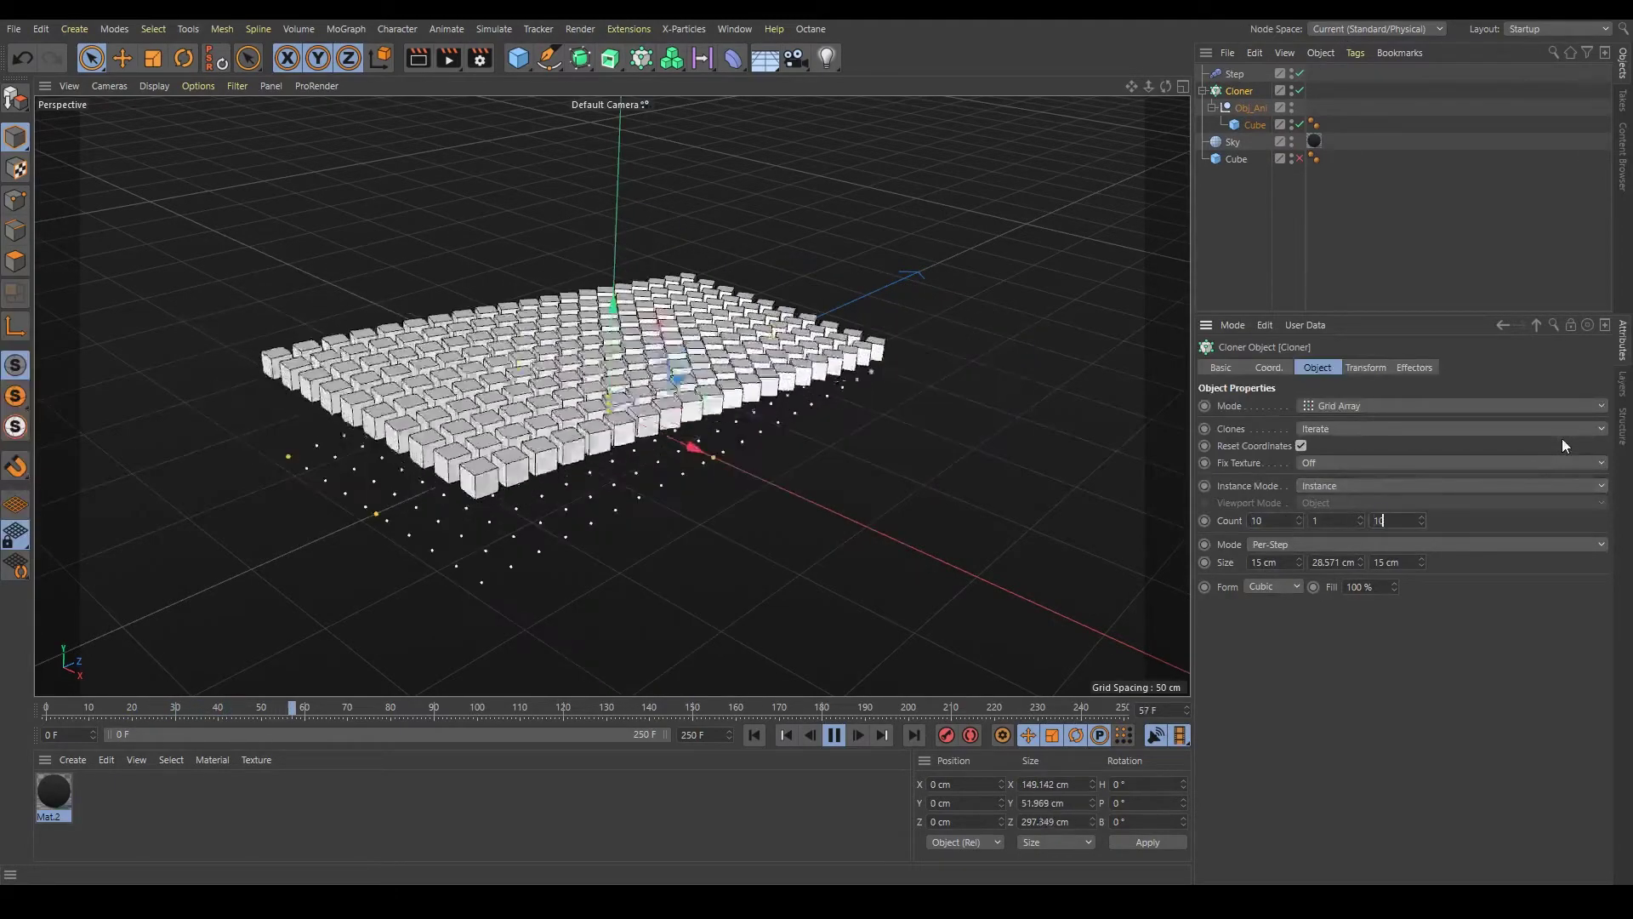
pyautogui.write('10')
pyautogui.press('Return')
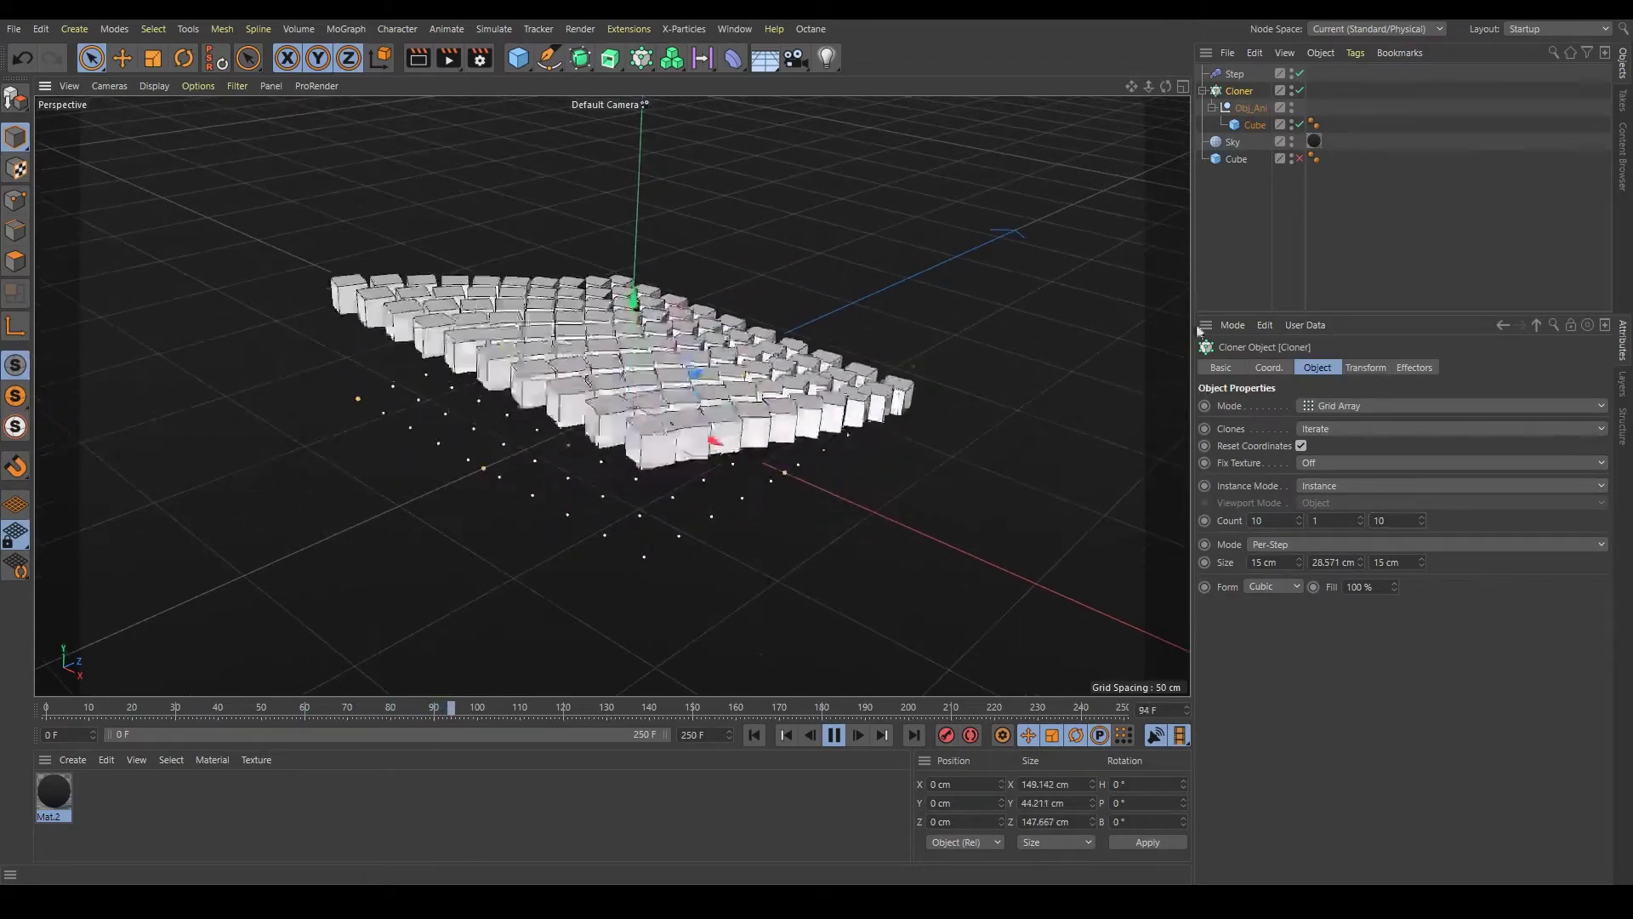
pyautogui.click(851, 314)
pyautogui.keyDown('alt'); pyautogui.moveTo(808, 253); pyautogui.dragTo(934, 232); pyautogui.keyUp('alt')
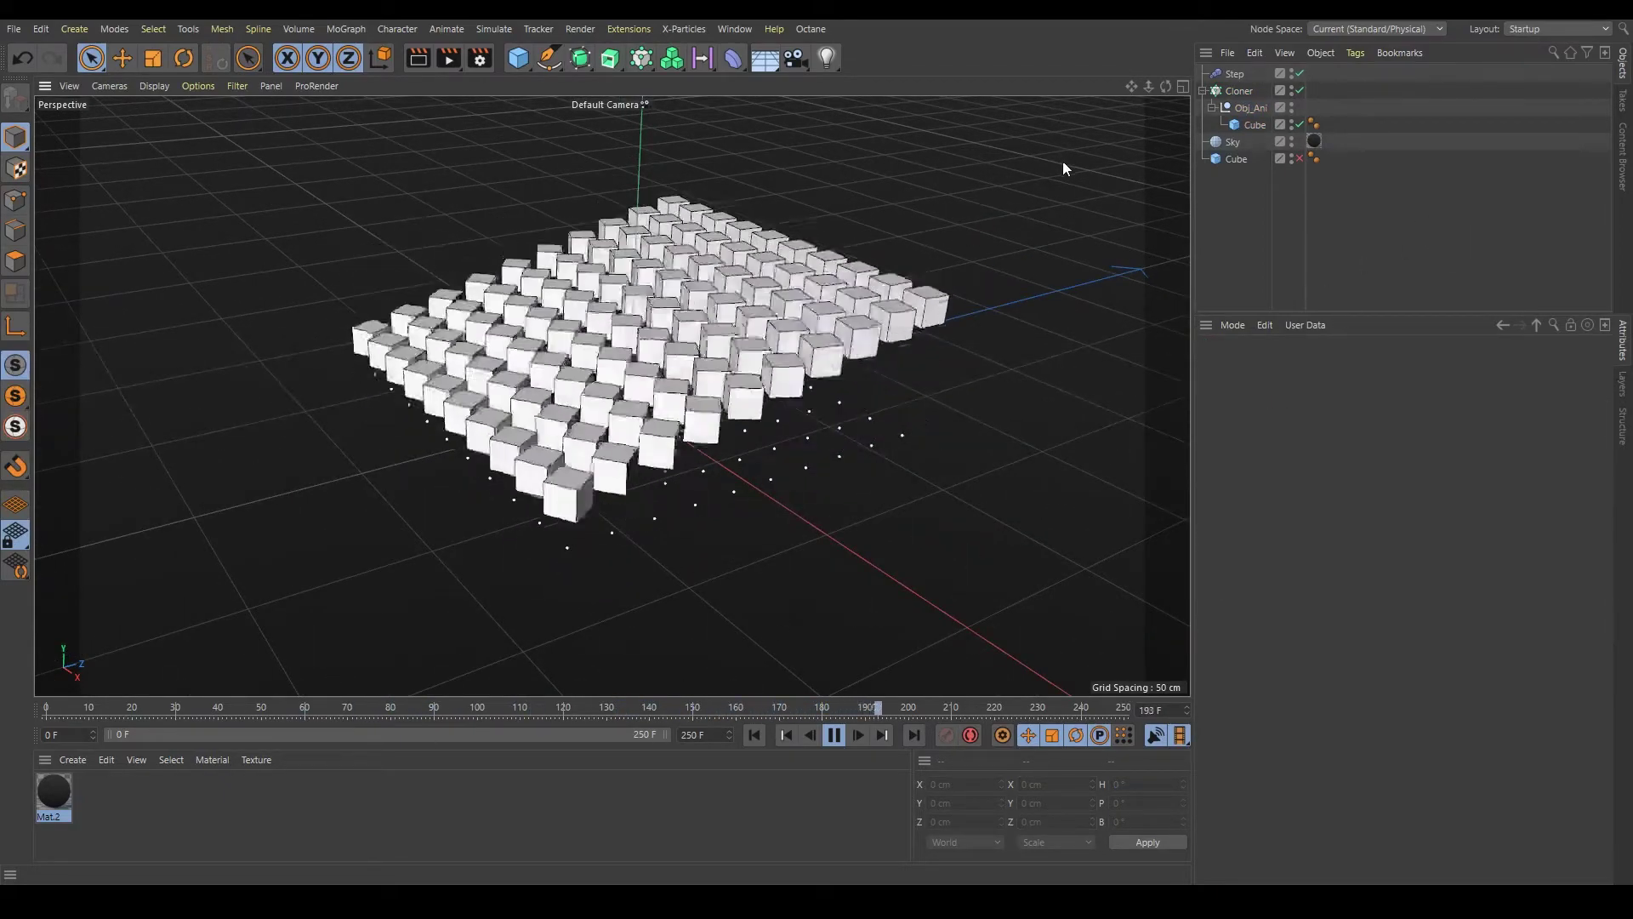
# Try Step effector Time Offsets of 20 F and then 35 F
pyautogui.click(1239, 72)
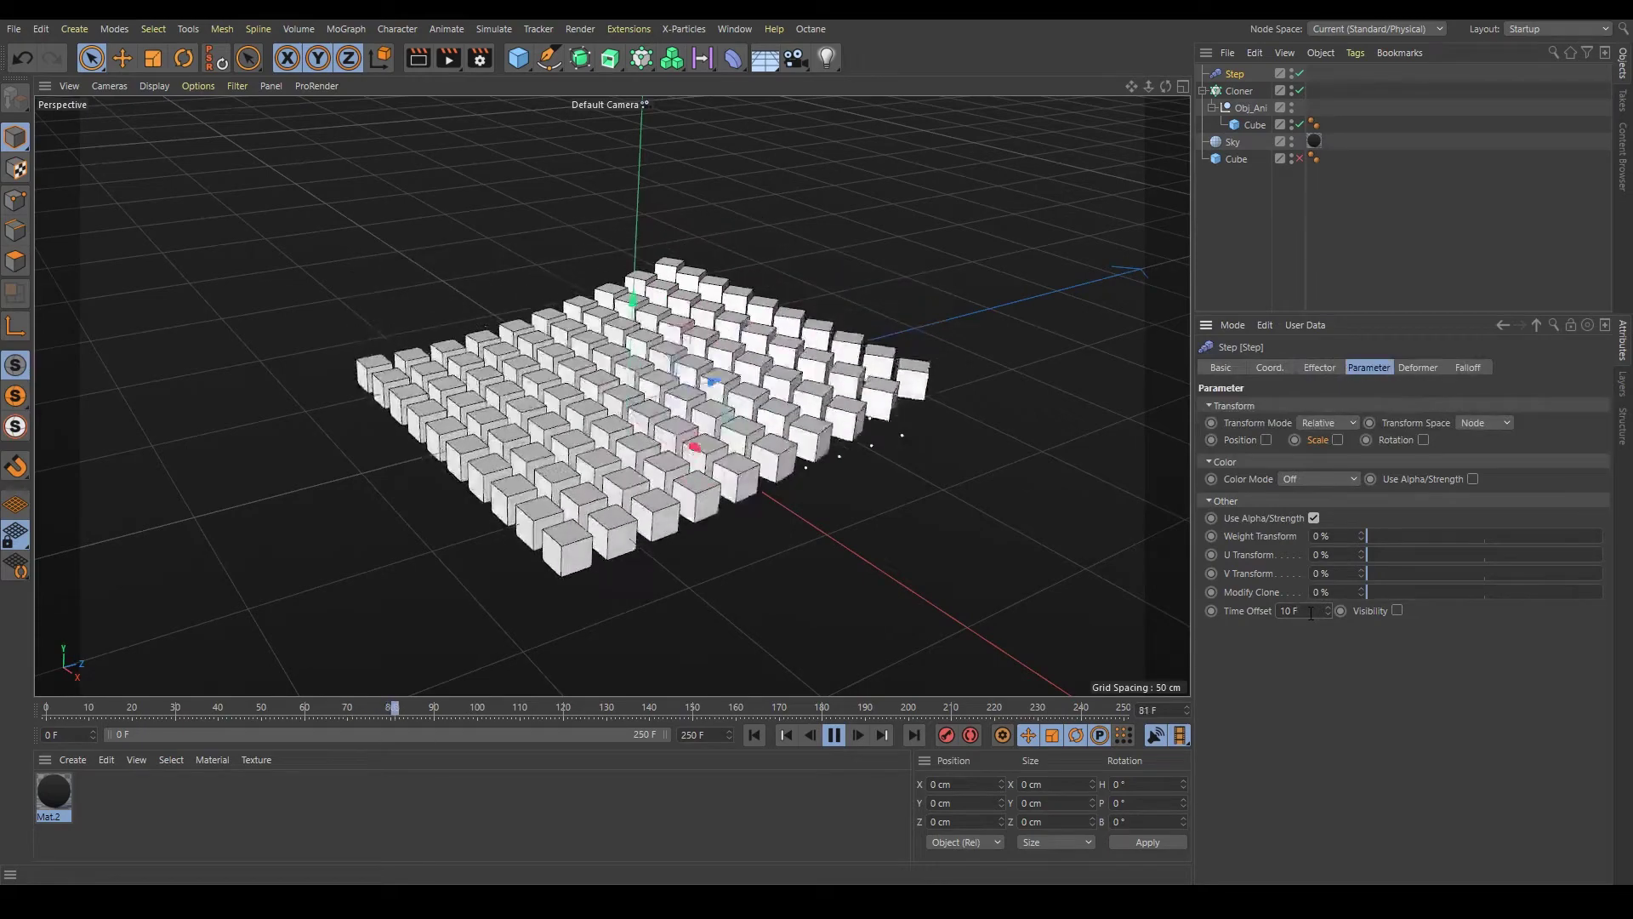
pyautogui.click(1311, 613)
pyautogui.write('20')
pyautogui.press('Return')
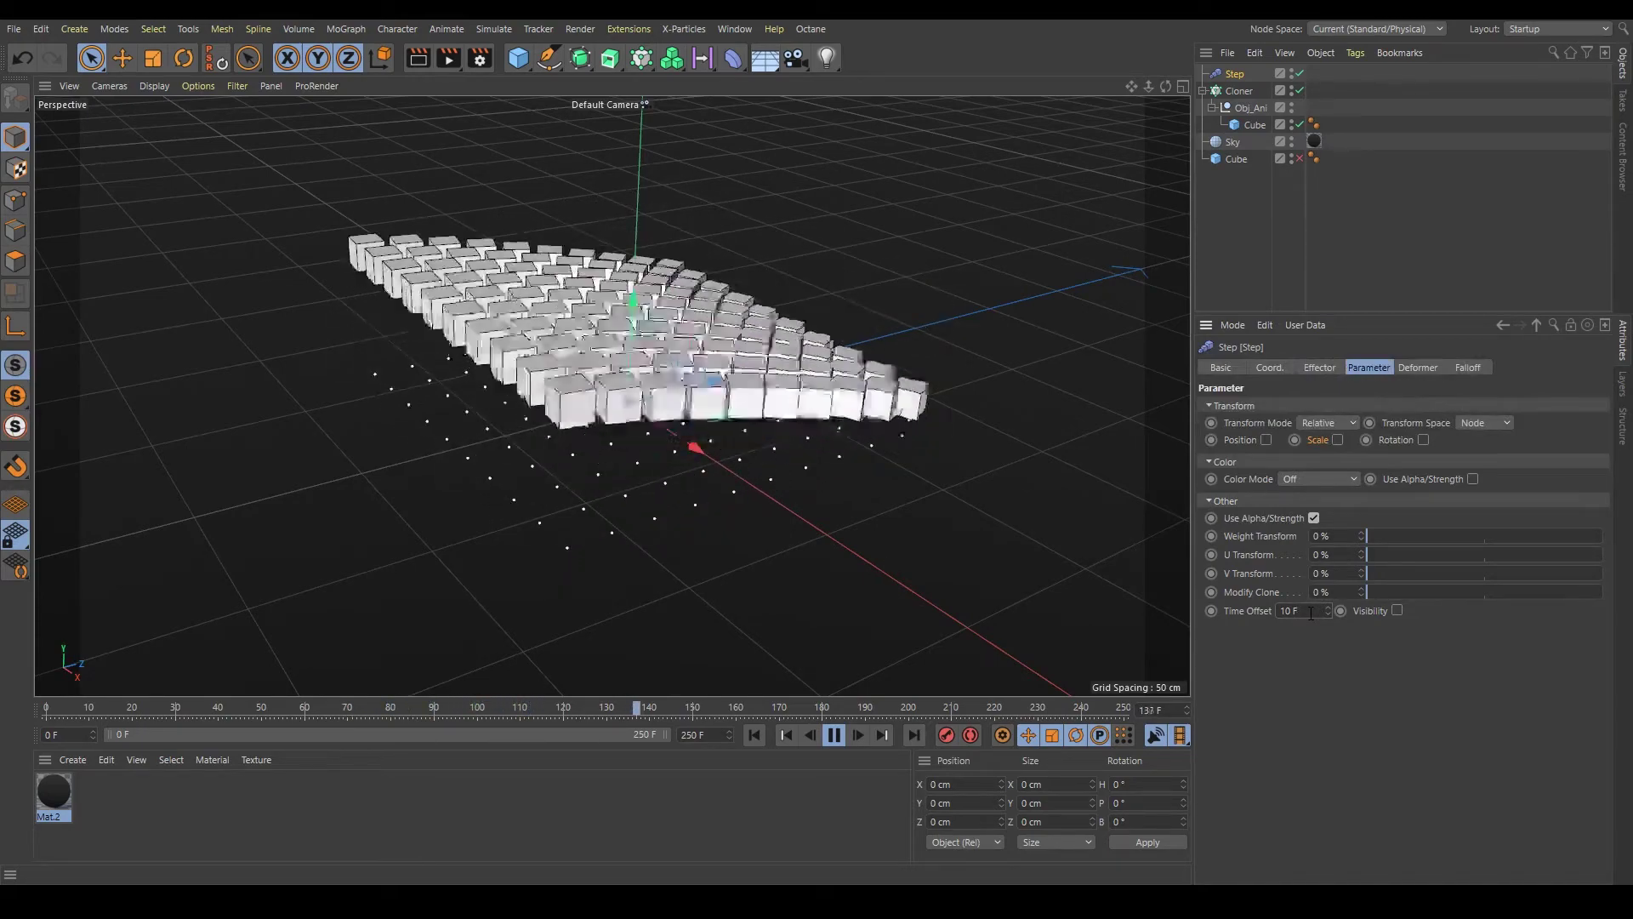
pyautogui.click(1311, 613)
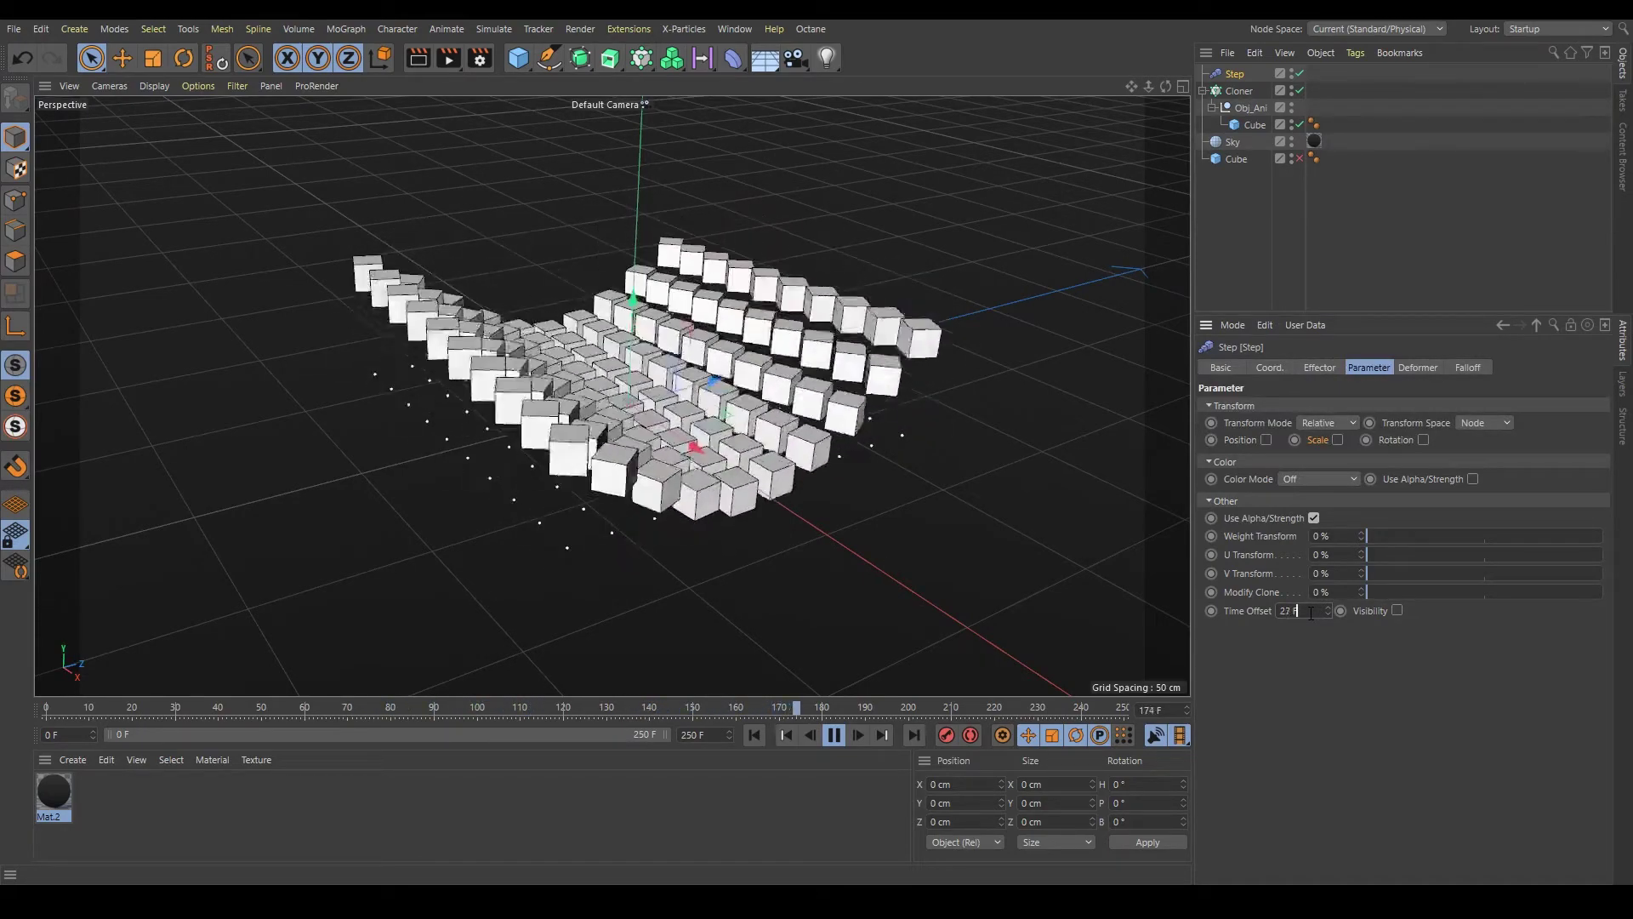
pyautogui.write('35')
pyautogui.press('Return')
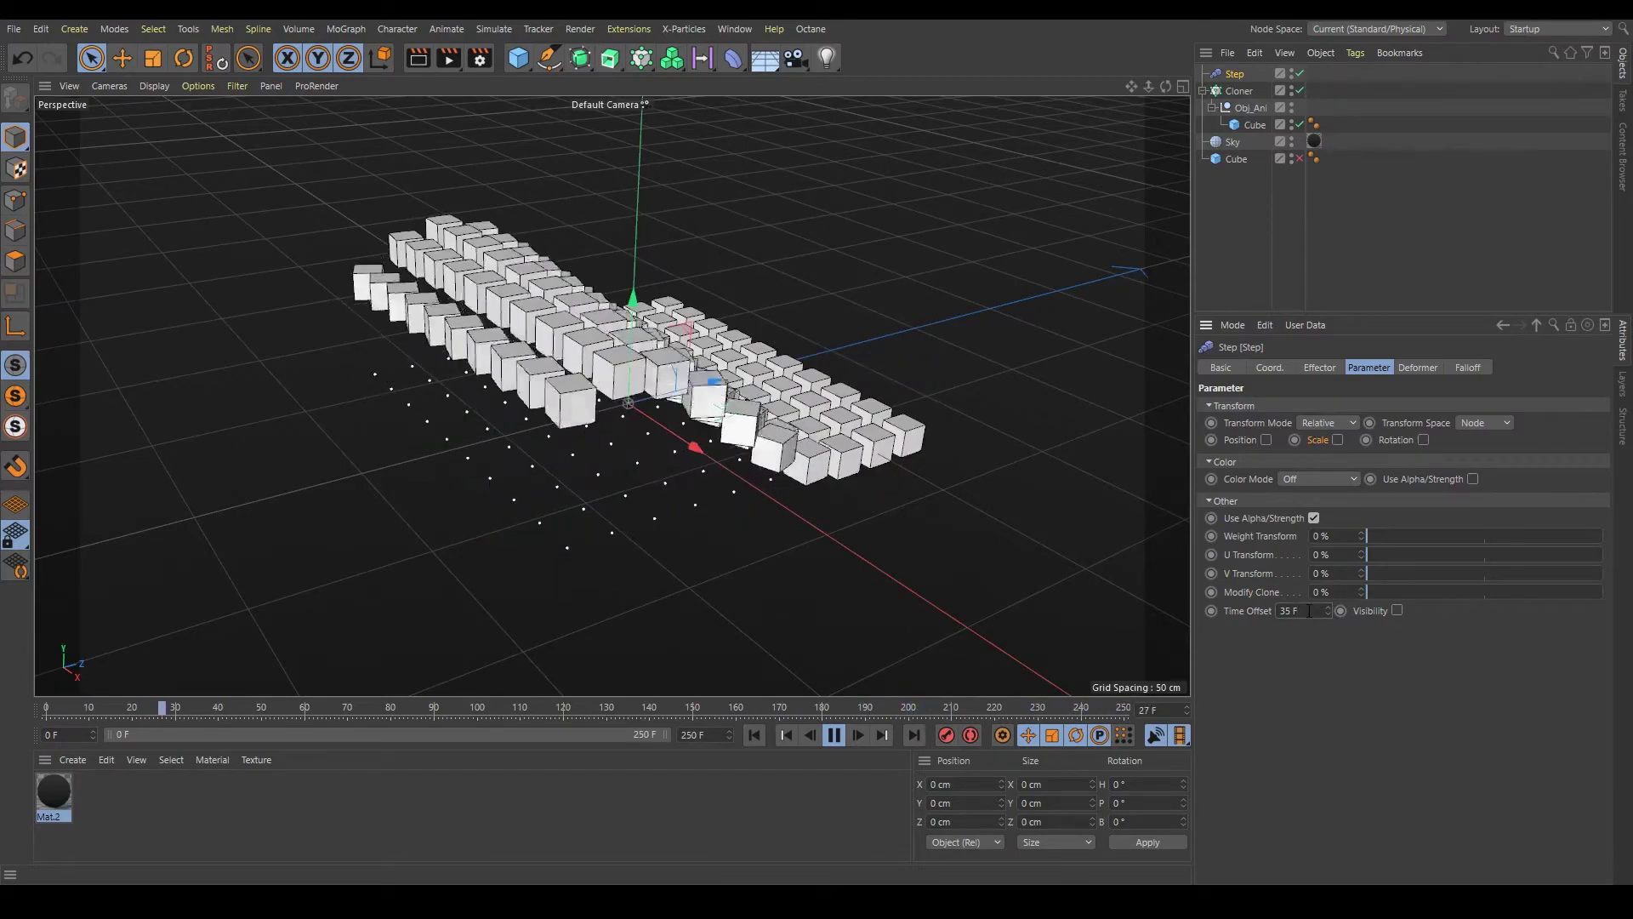
pyautogui.scroll(-5, 1308, 611)
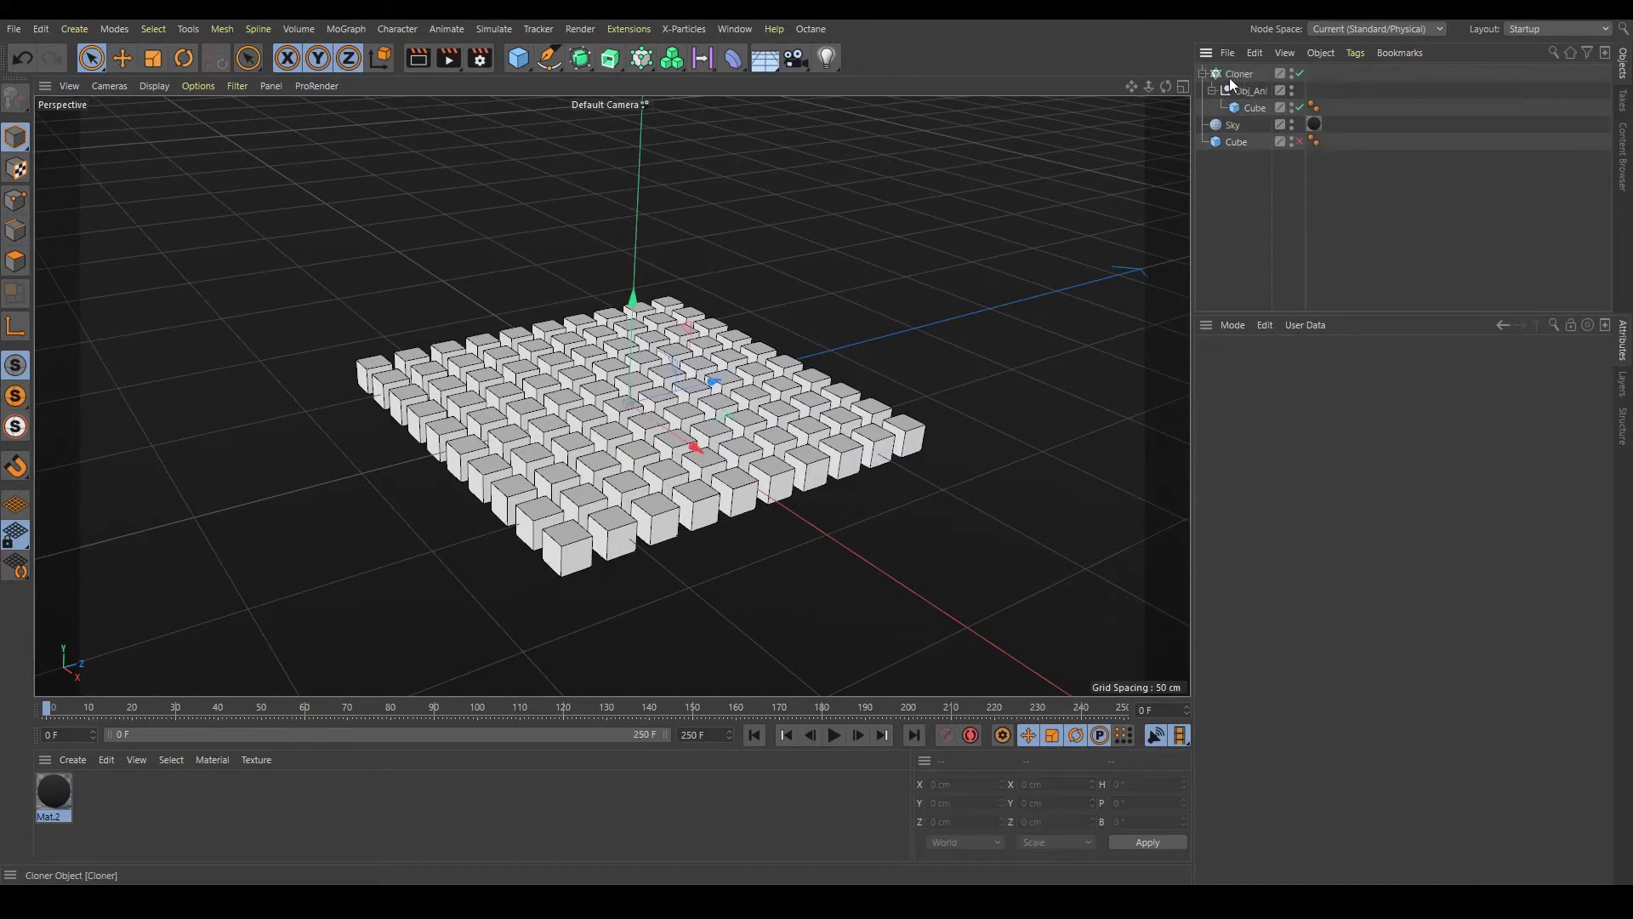
# Add a Formula effector to the Cloner and preview its animation, then rewind to frame 0
pyautogui.click(1233, 75)
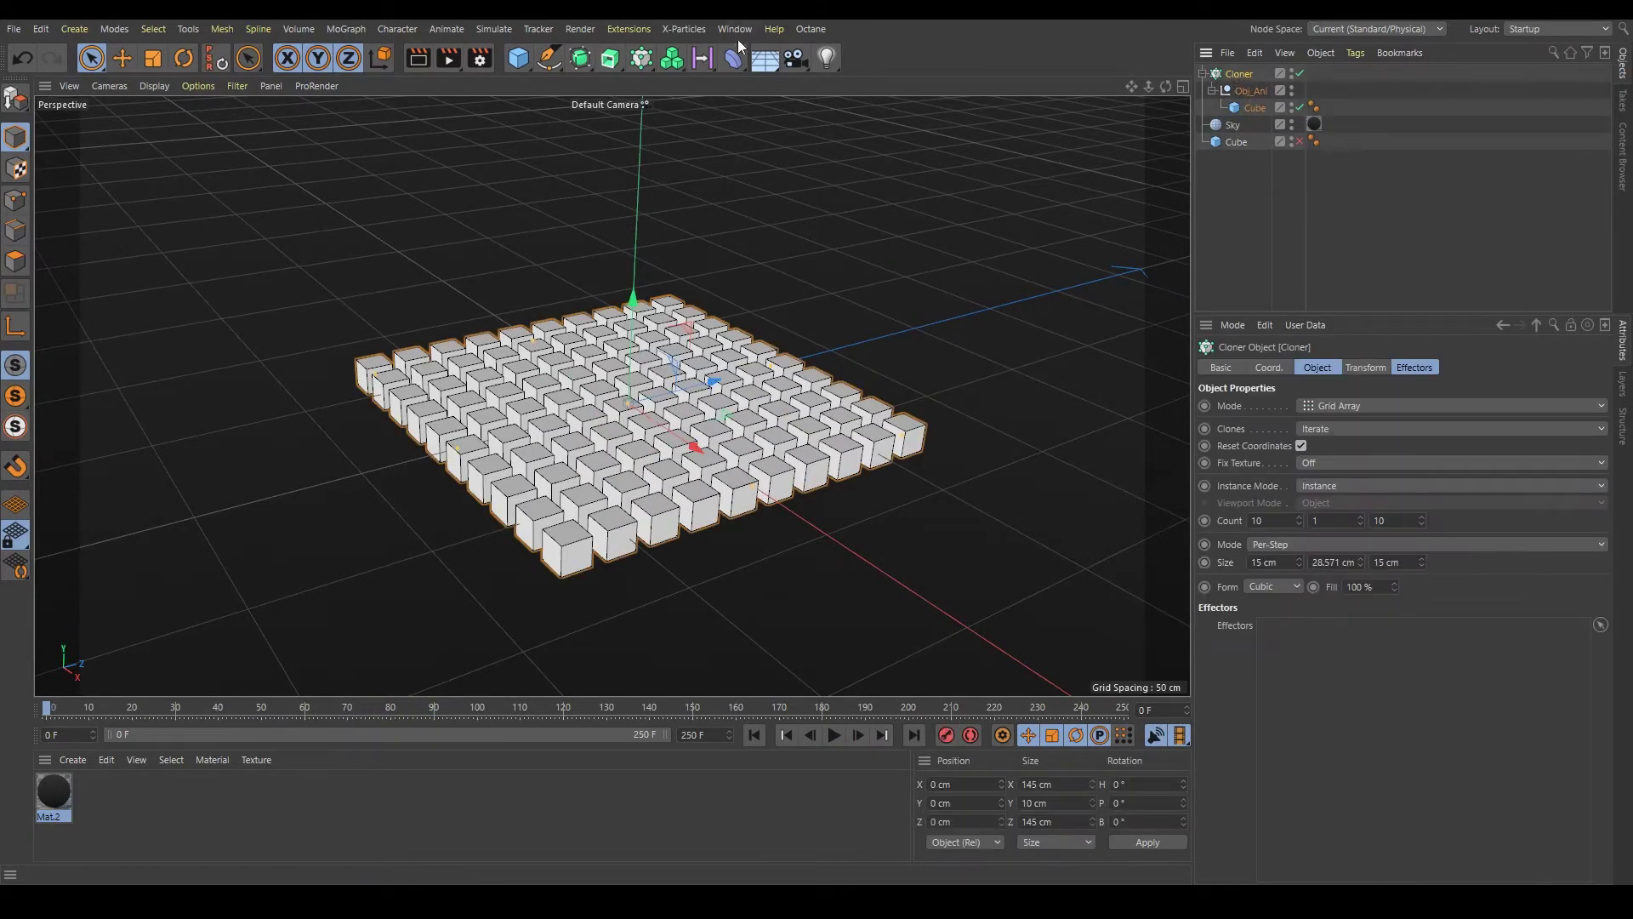
pyautogui.click(642, 56)
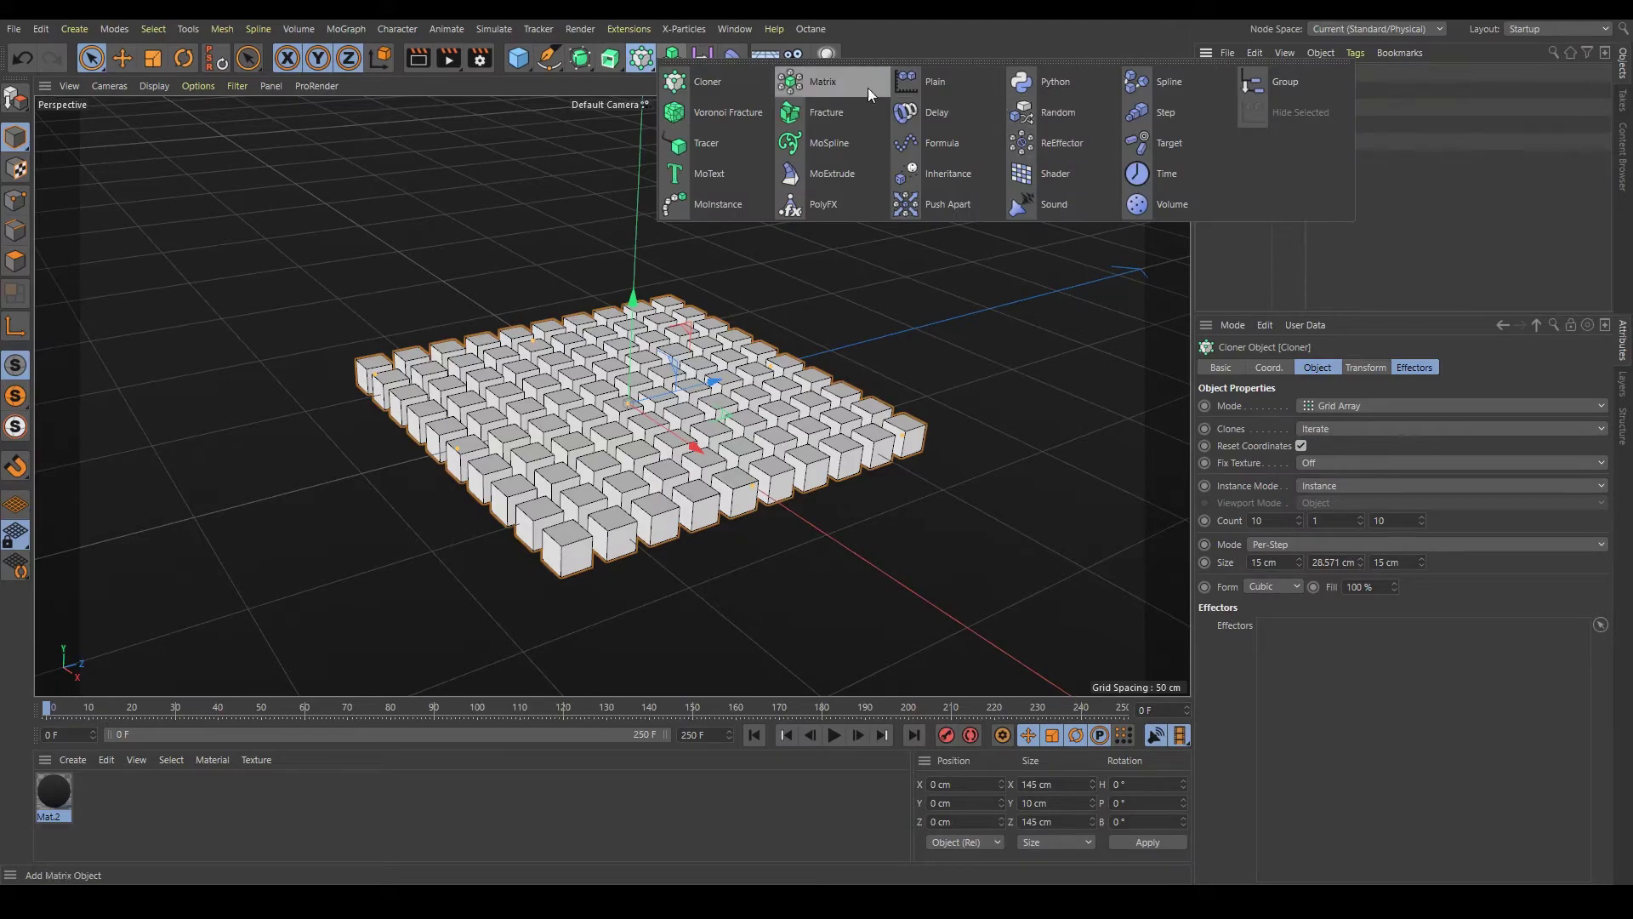
pyautogui.click(945, 141)
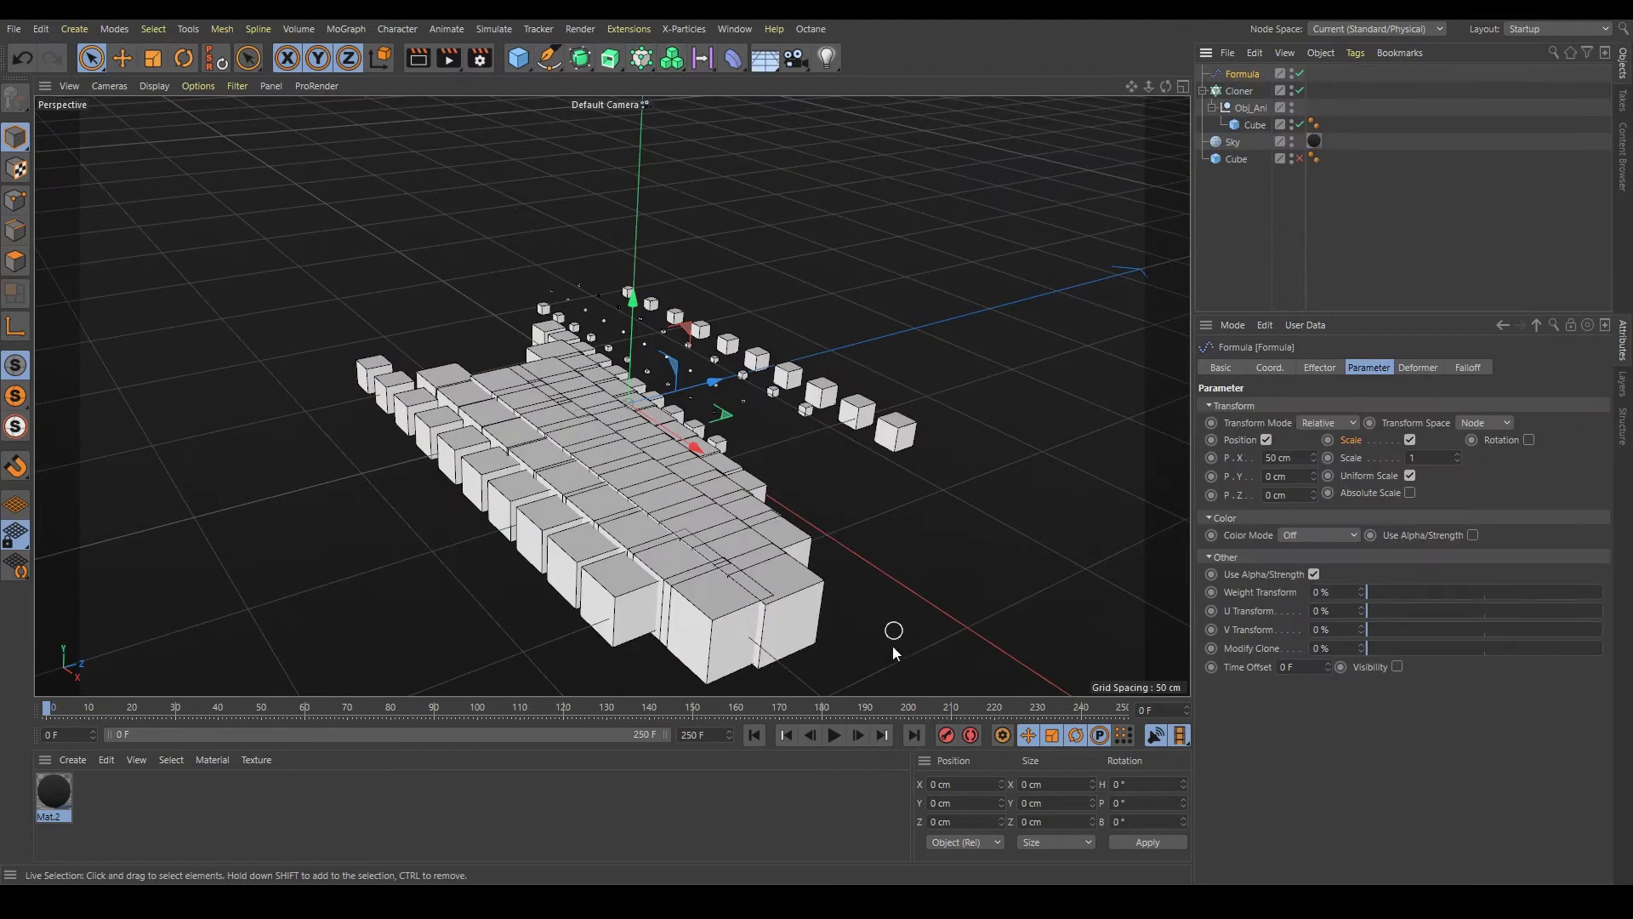
pyautogui.click(834, 735)
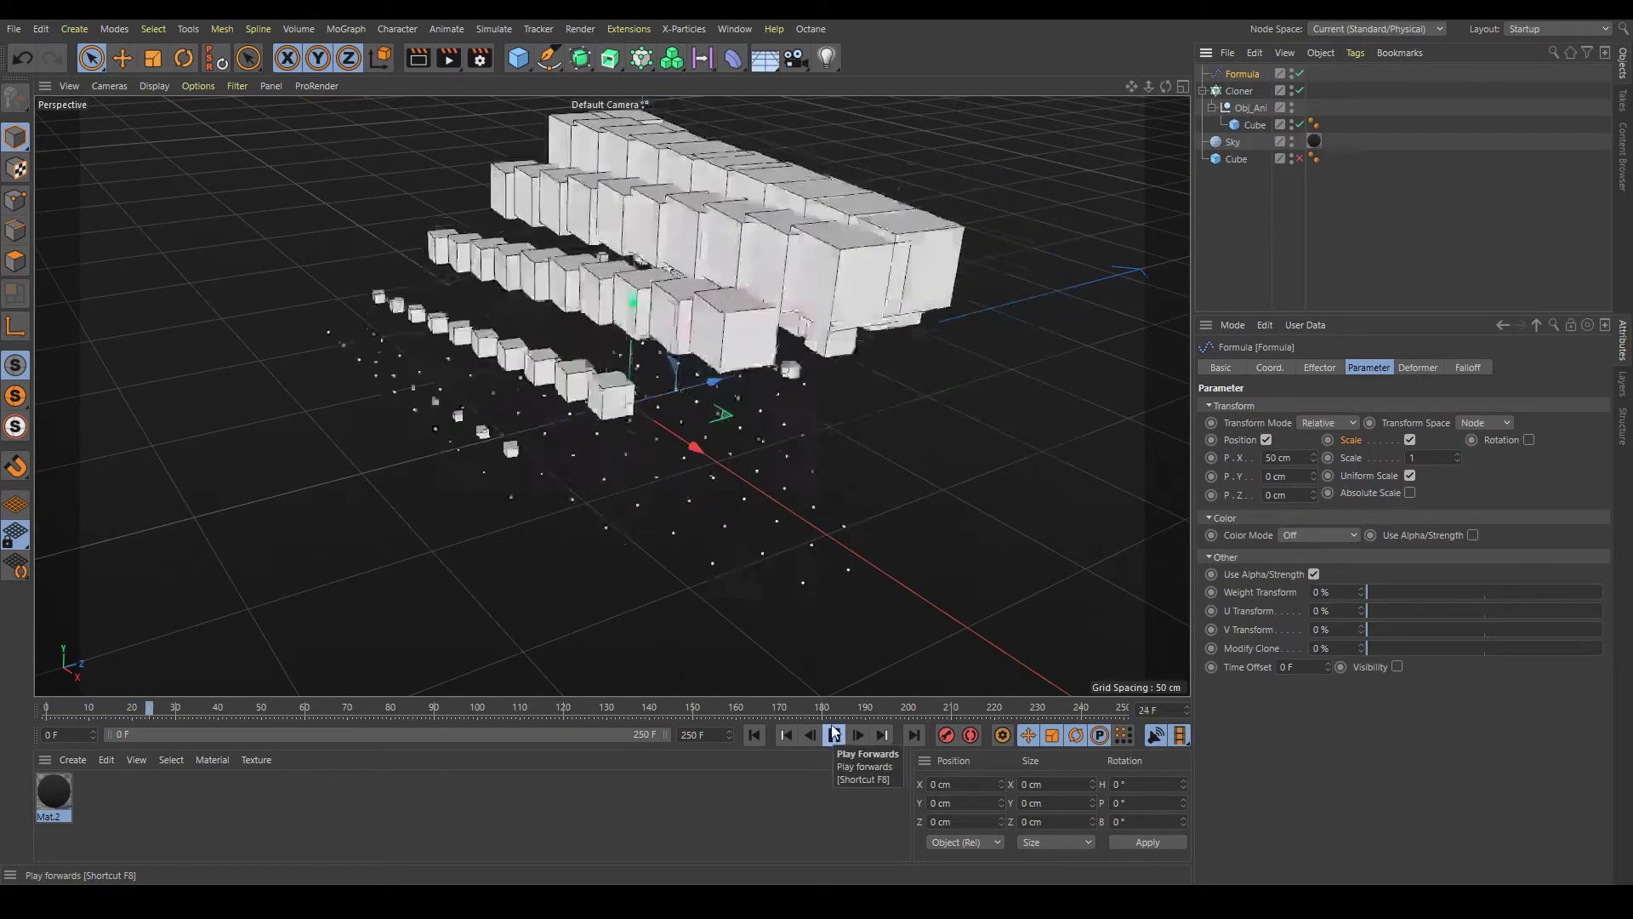
pyautogui.click(861, 626)
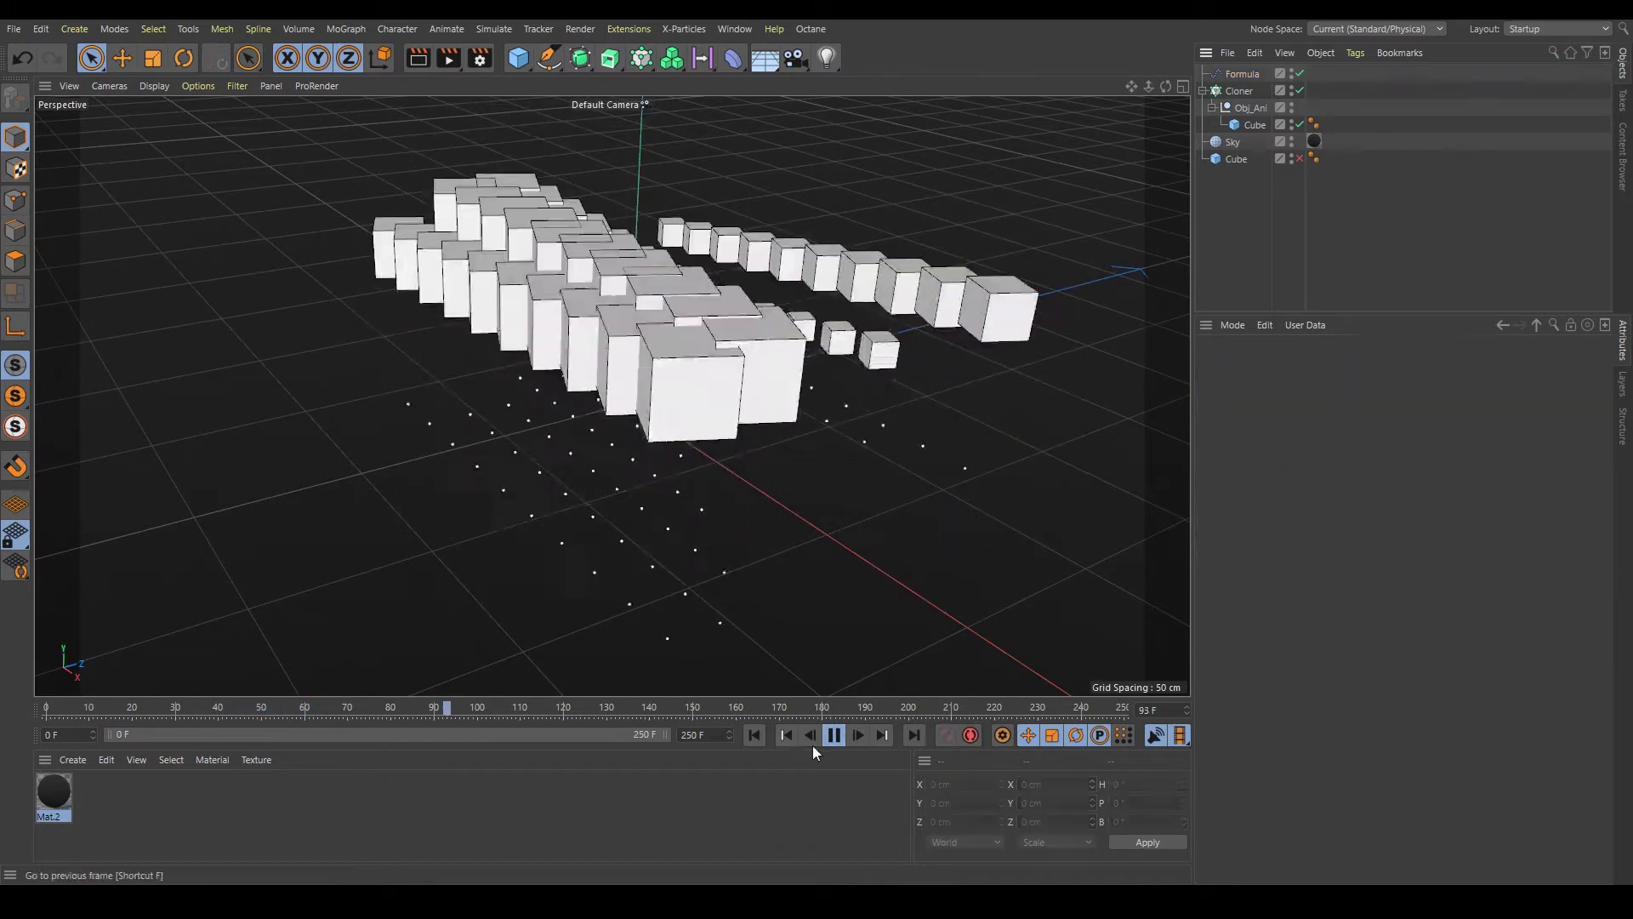
pyautogui.click(833, 735)
pyautogui.click(752, 736)
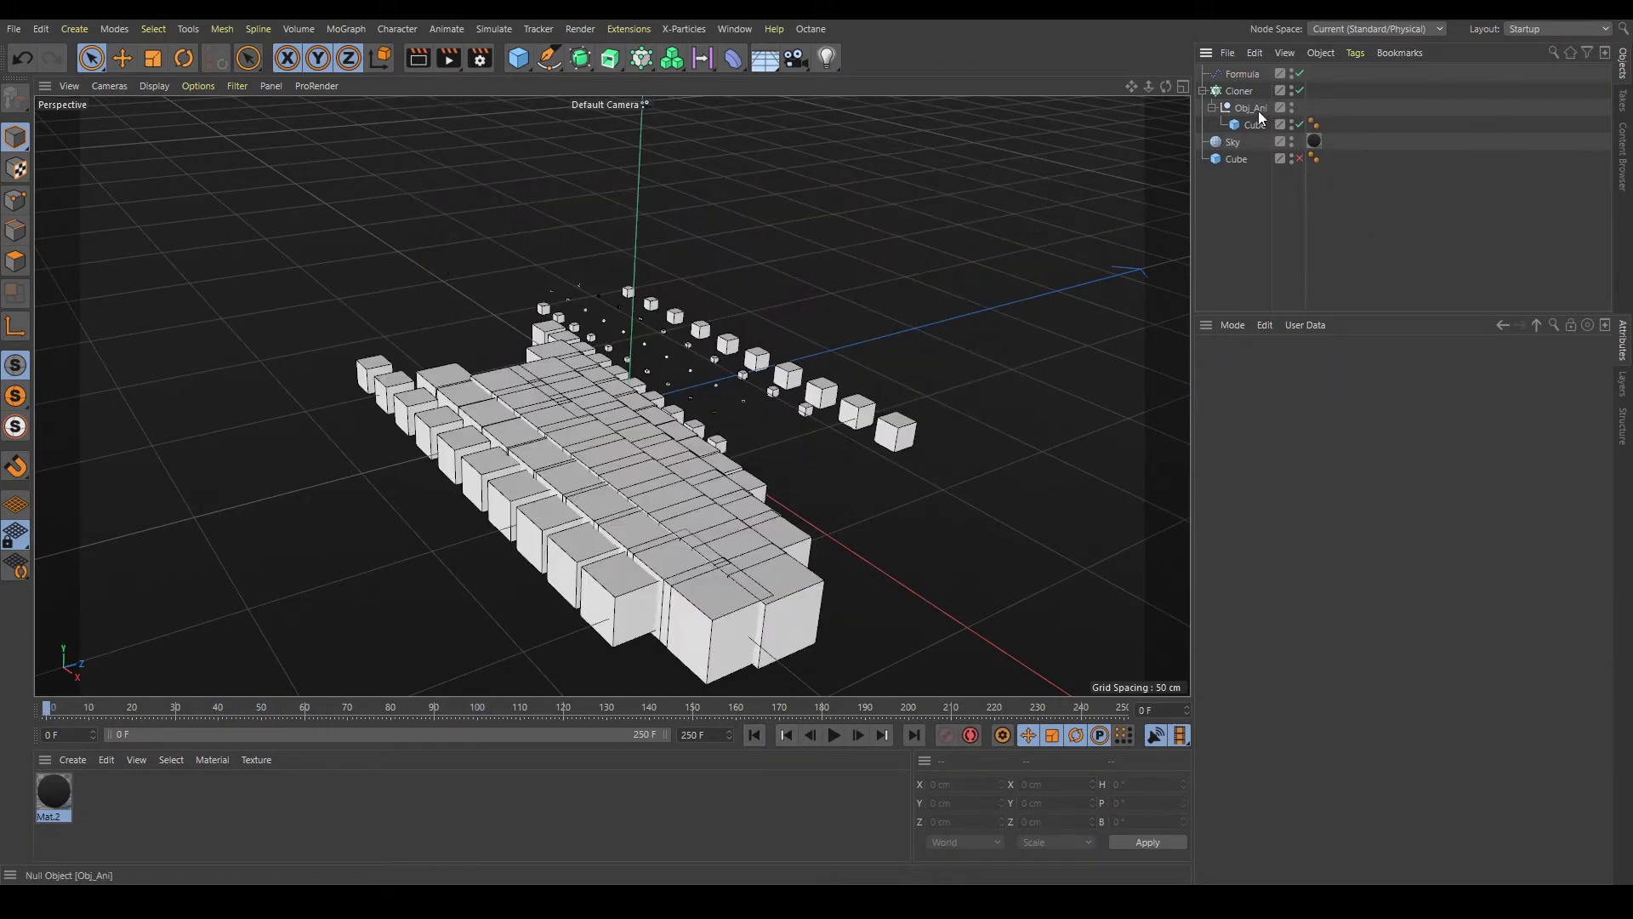
# Swap the clone source from Obj_Ani to the plain Cube, hide Obj_Ani, and re-enable Formula
pyautogui.moveTo(1258, 110); pyautogui.dragTo(1288, 191)
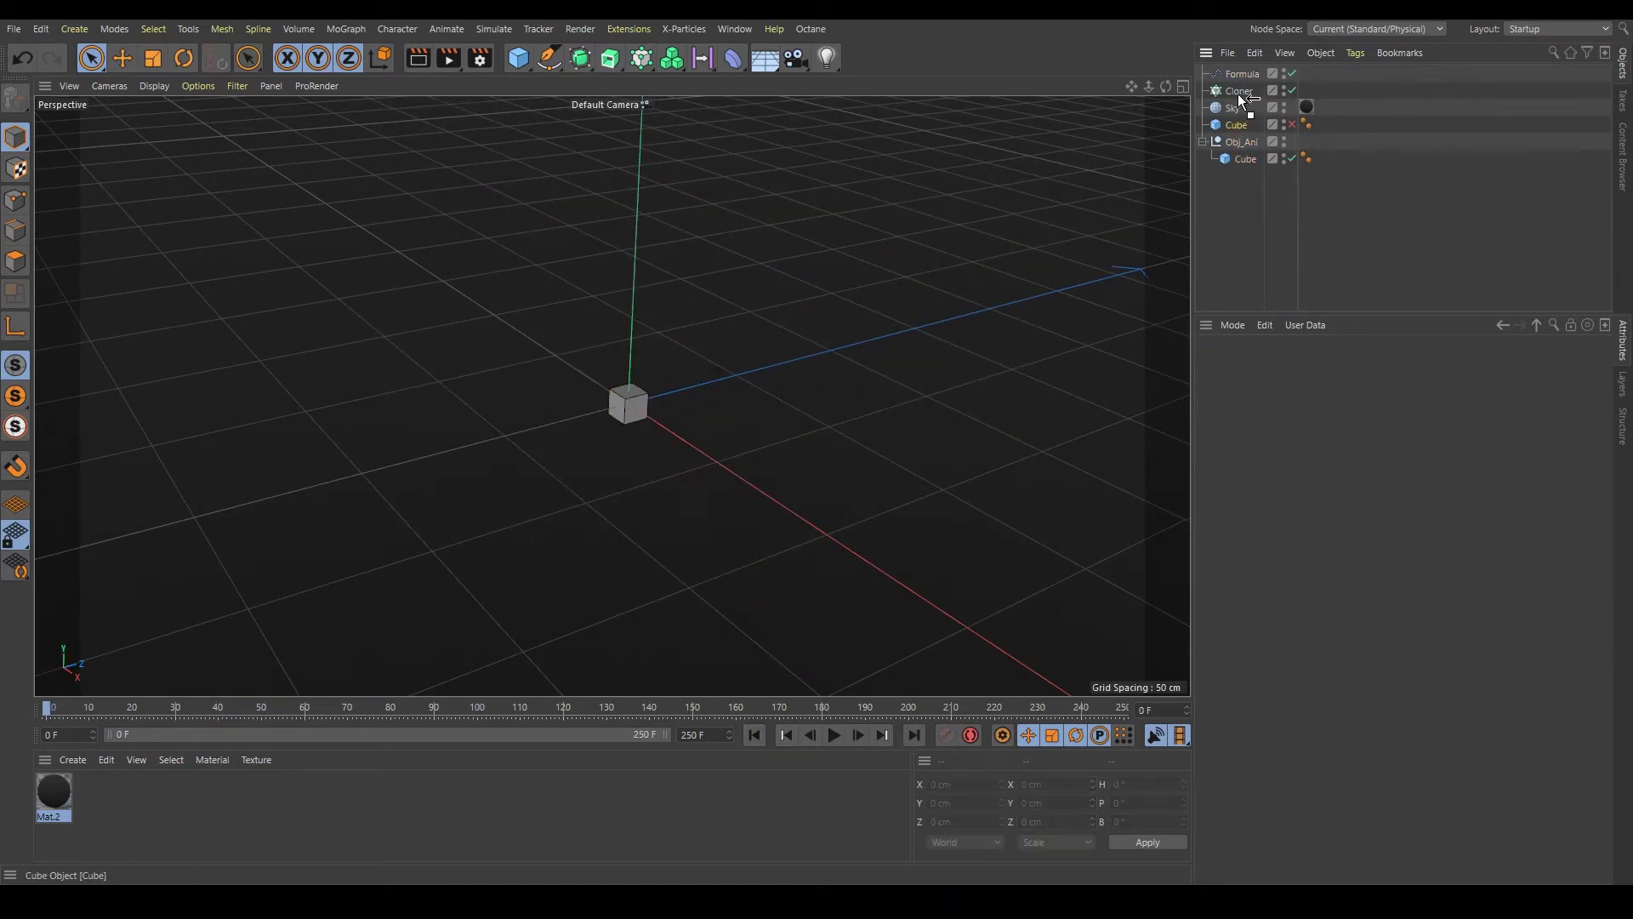
pyautogui.moveTo(1238, 94); pyautogui.dragTo(1238, 92)
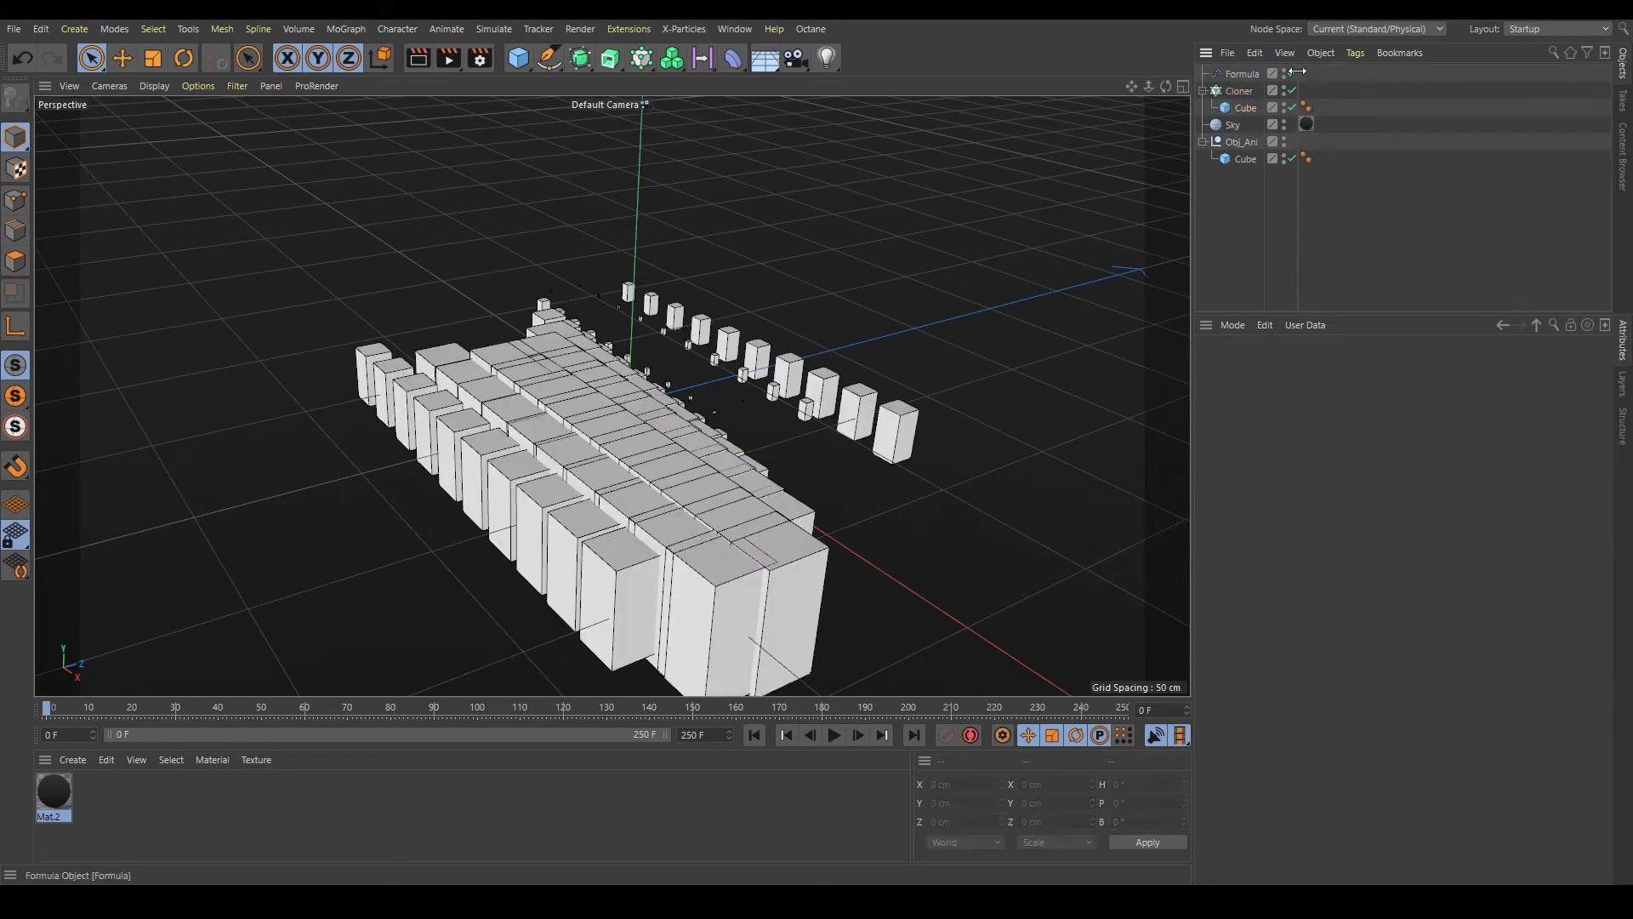
pyautogui.click(1292, 74)
pyautogui.moveTo(1161, 89); pyautogui.dragTo(1170, 90)
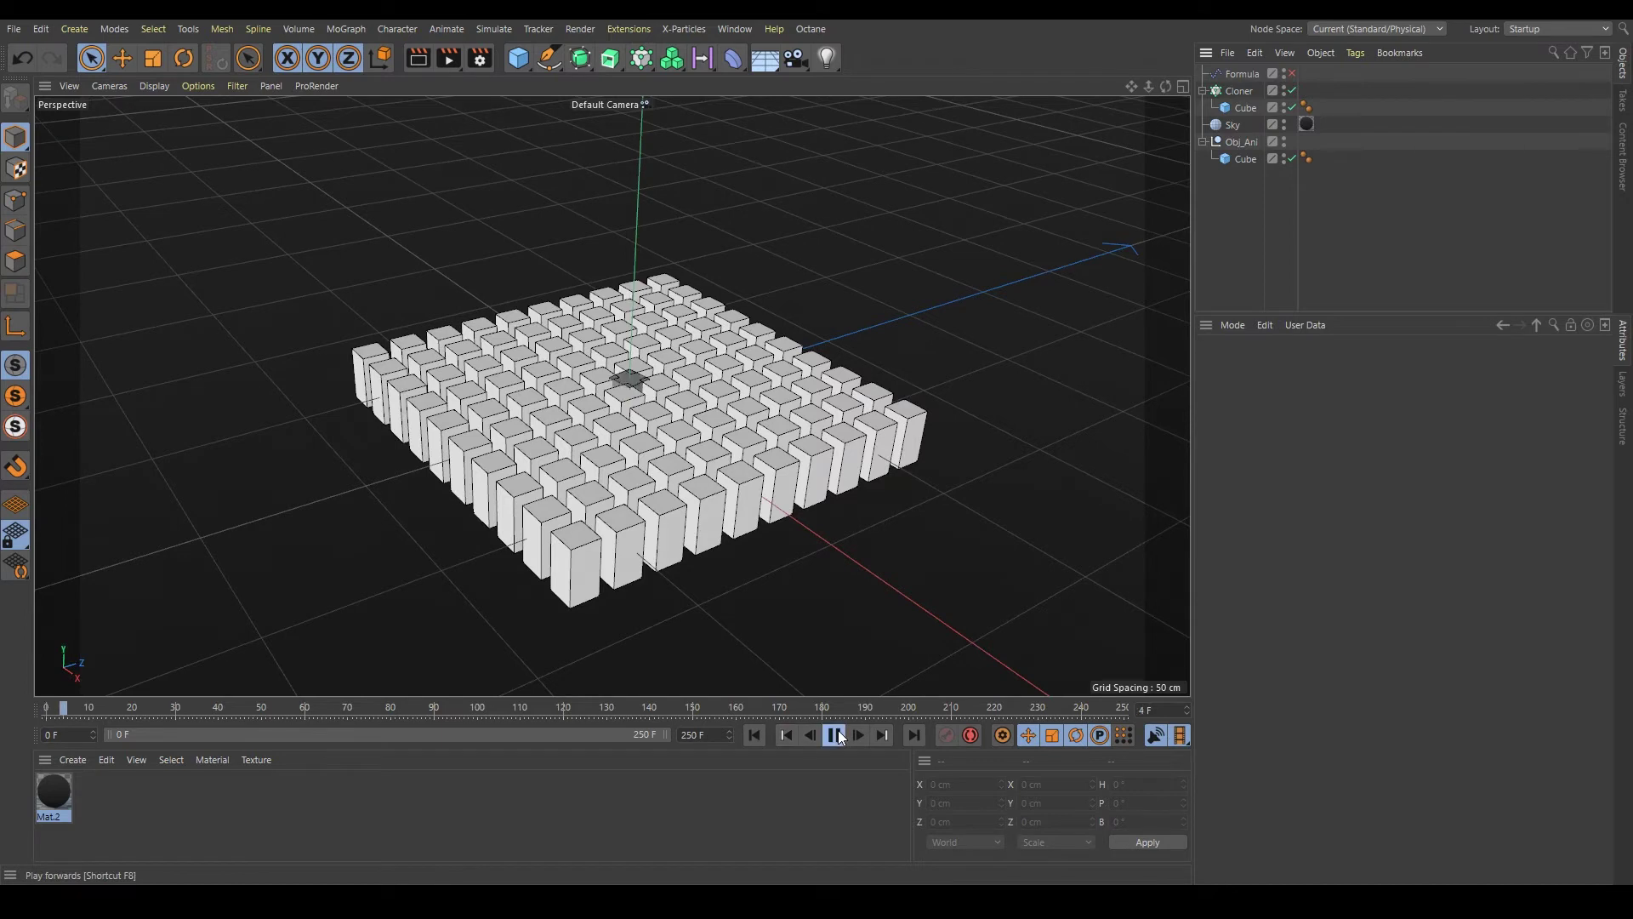
pyautogui.click(1284, 140)
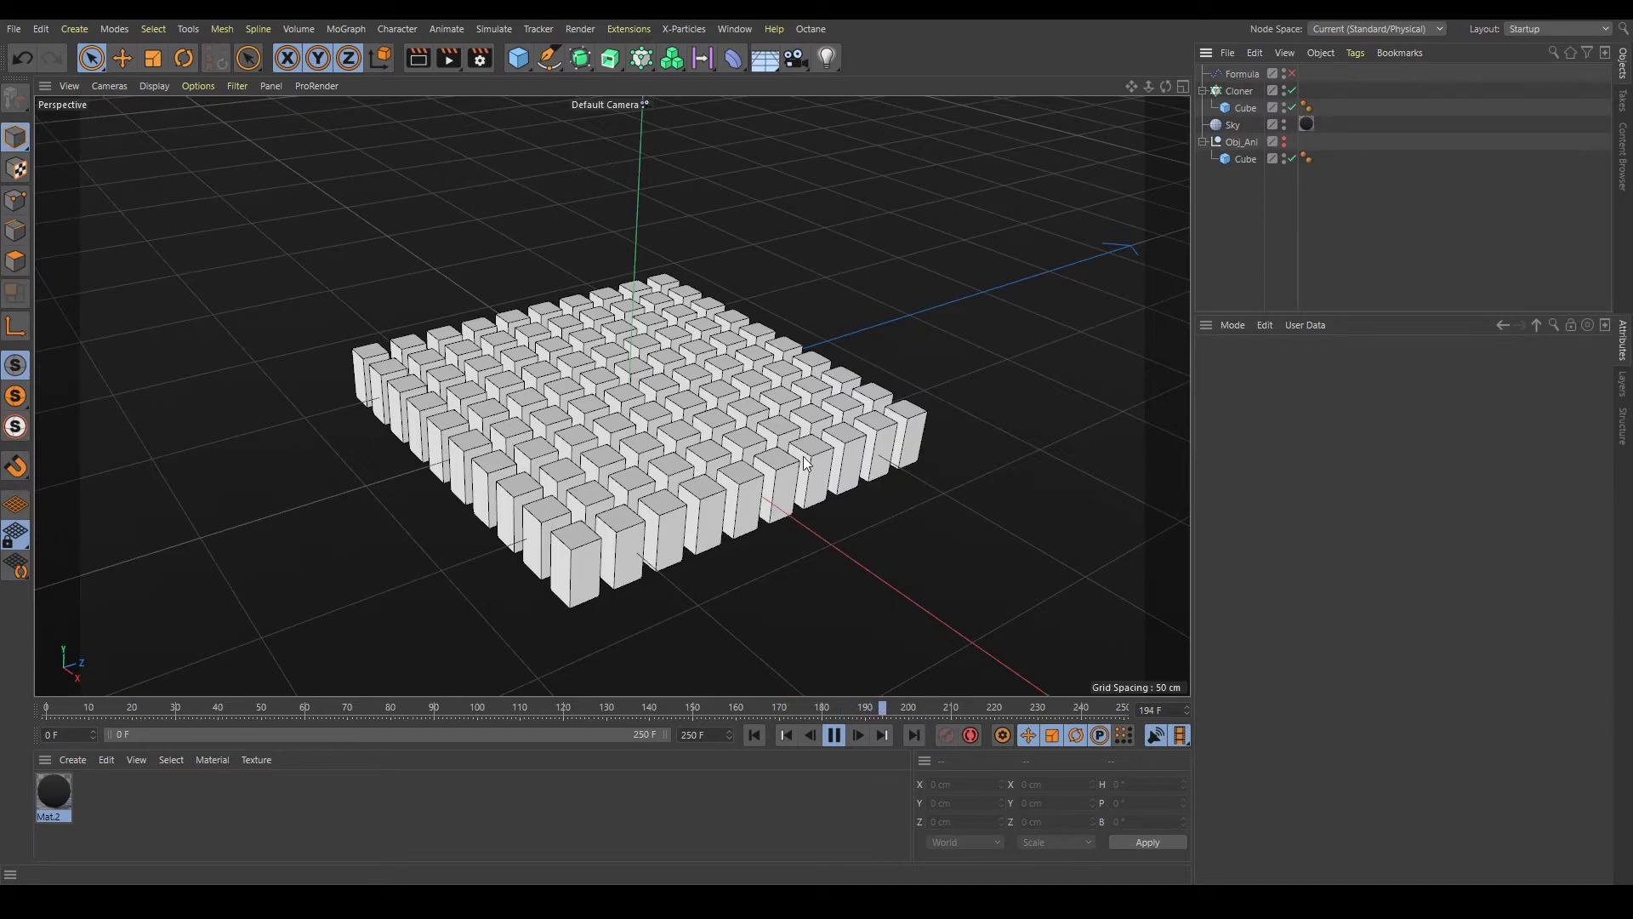
pyautogui.click(1293, 74)
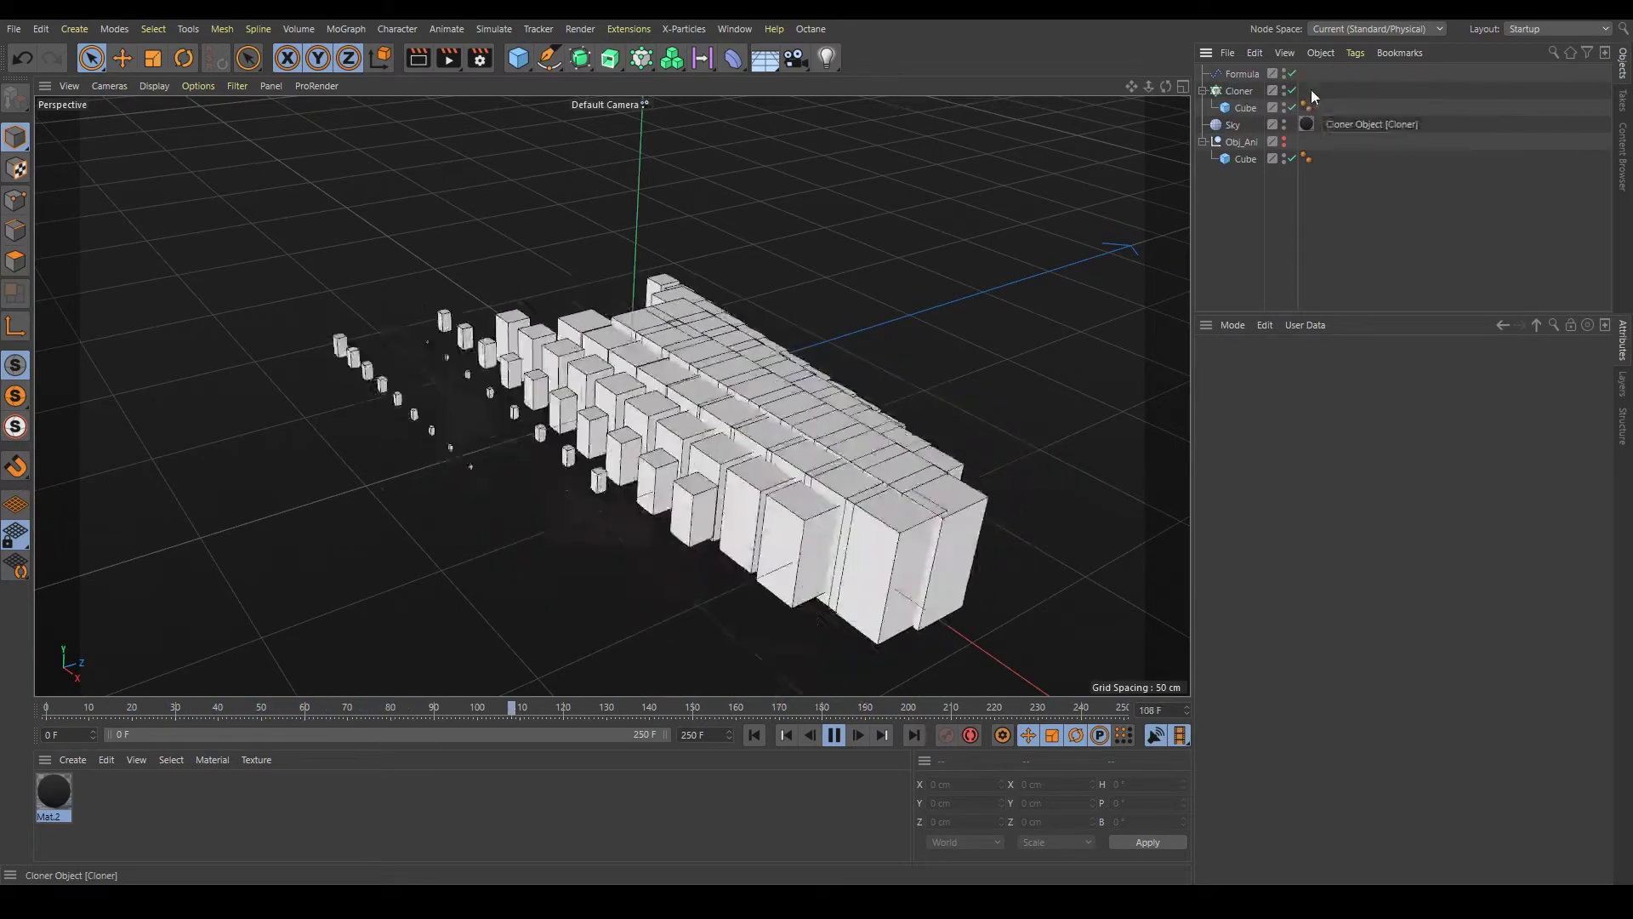
pyautogui.click(1242, 73)
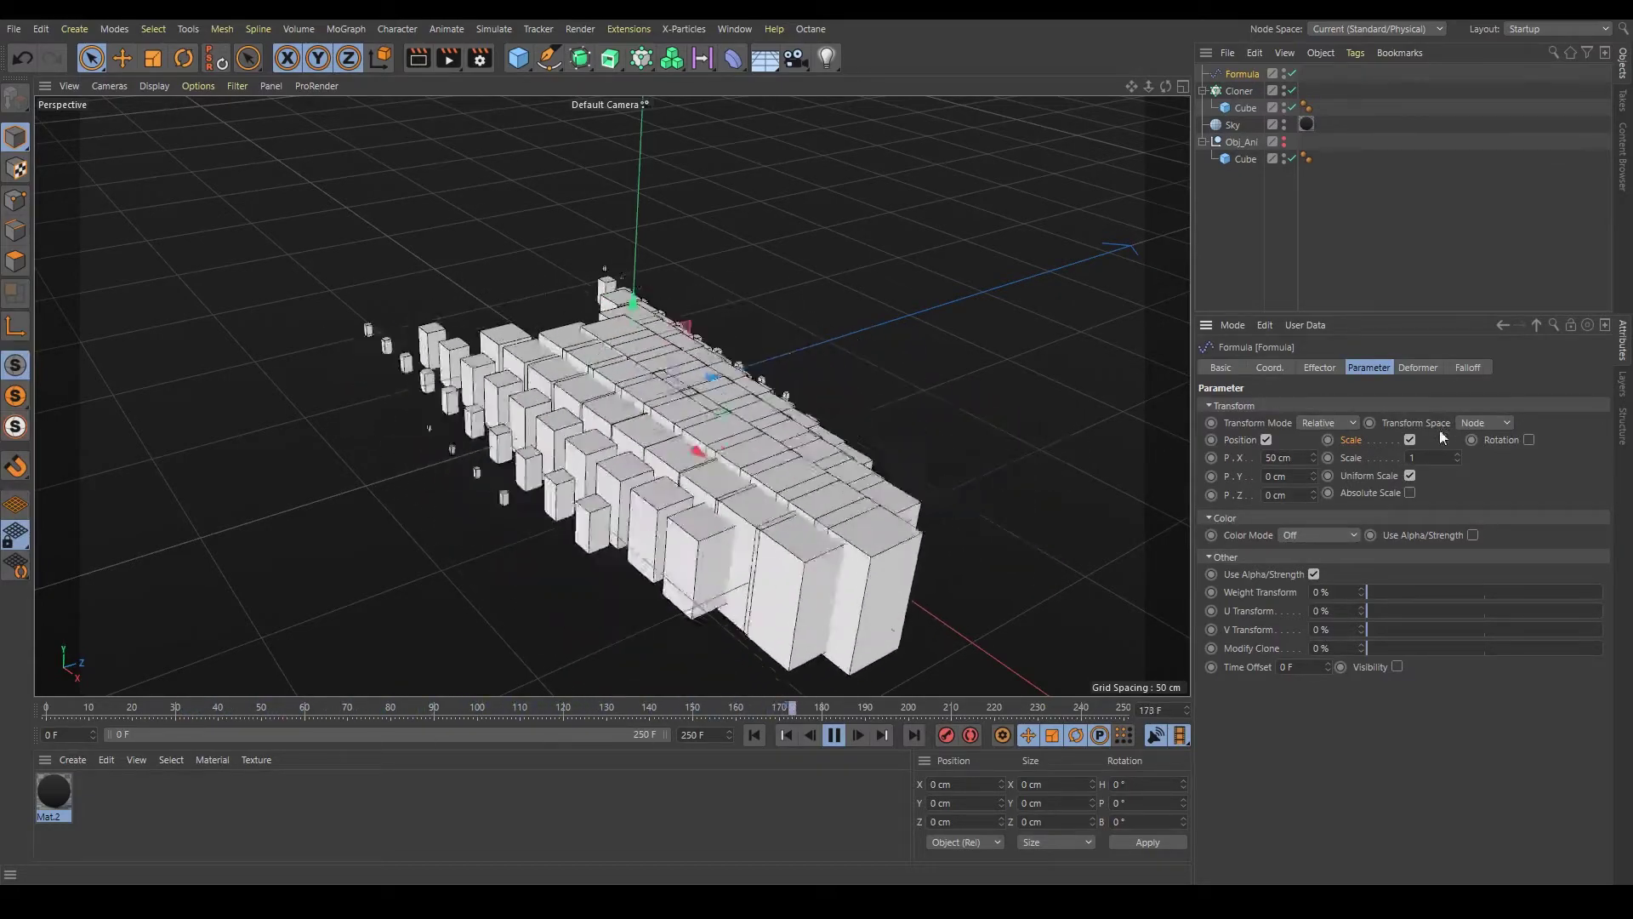
# Turn off Scale in the Formula effector's parameters and review the remaining transform options
pyautogui.click(1408, 439)
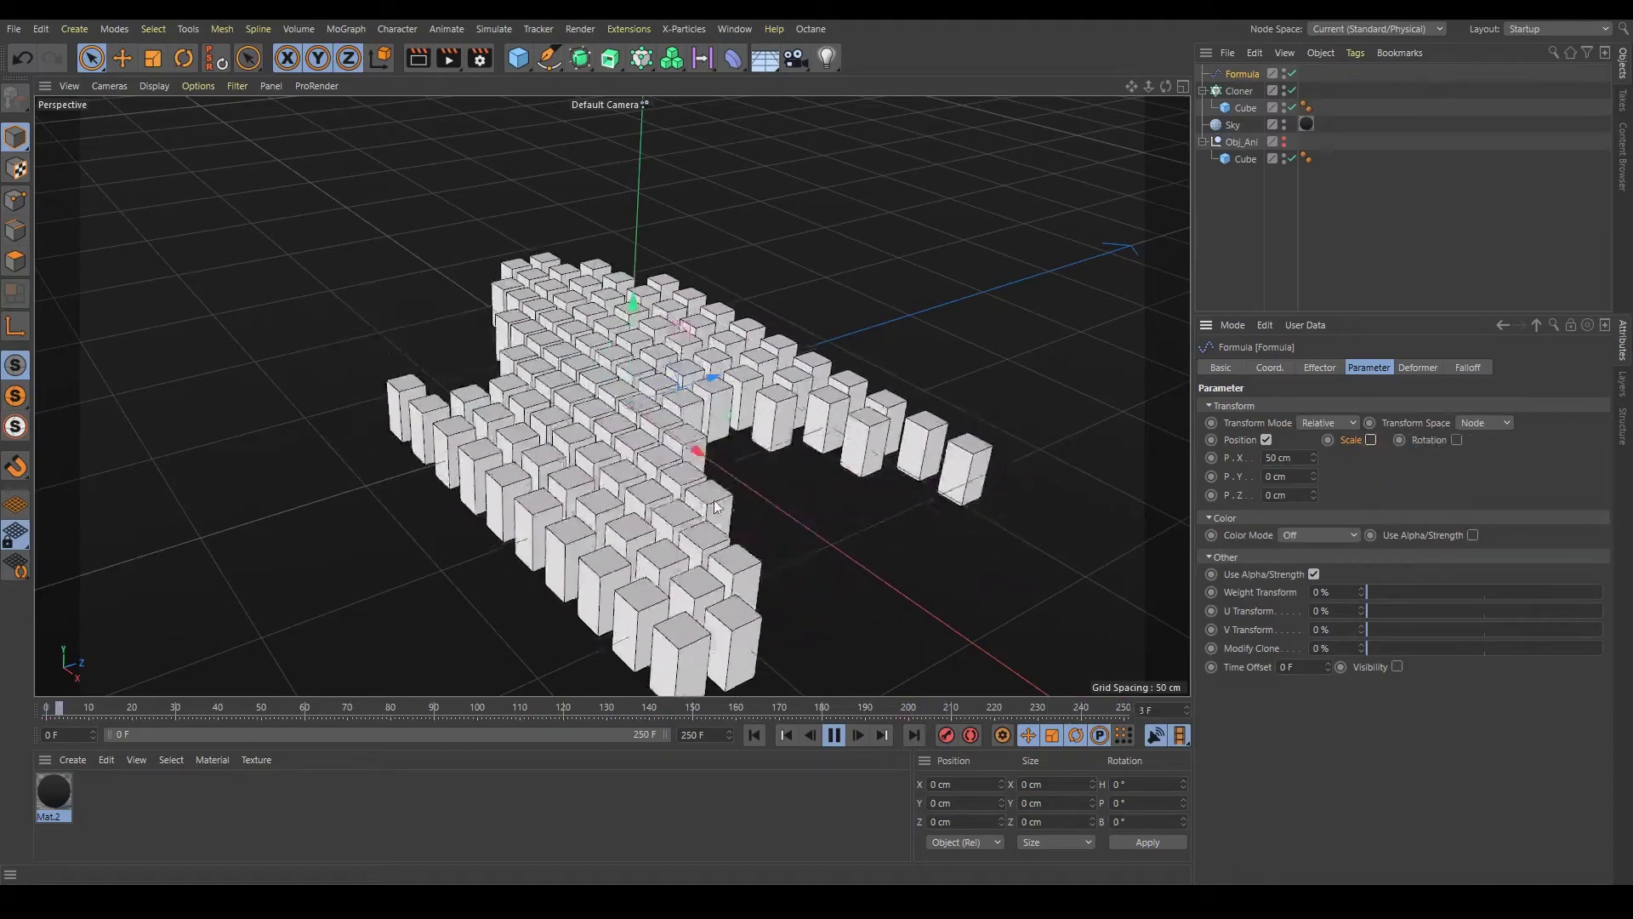
pyautogui.scroll(-2, 1290, 458)
pyautogui.scroll(-20, 1290, 458)
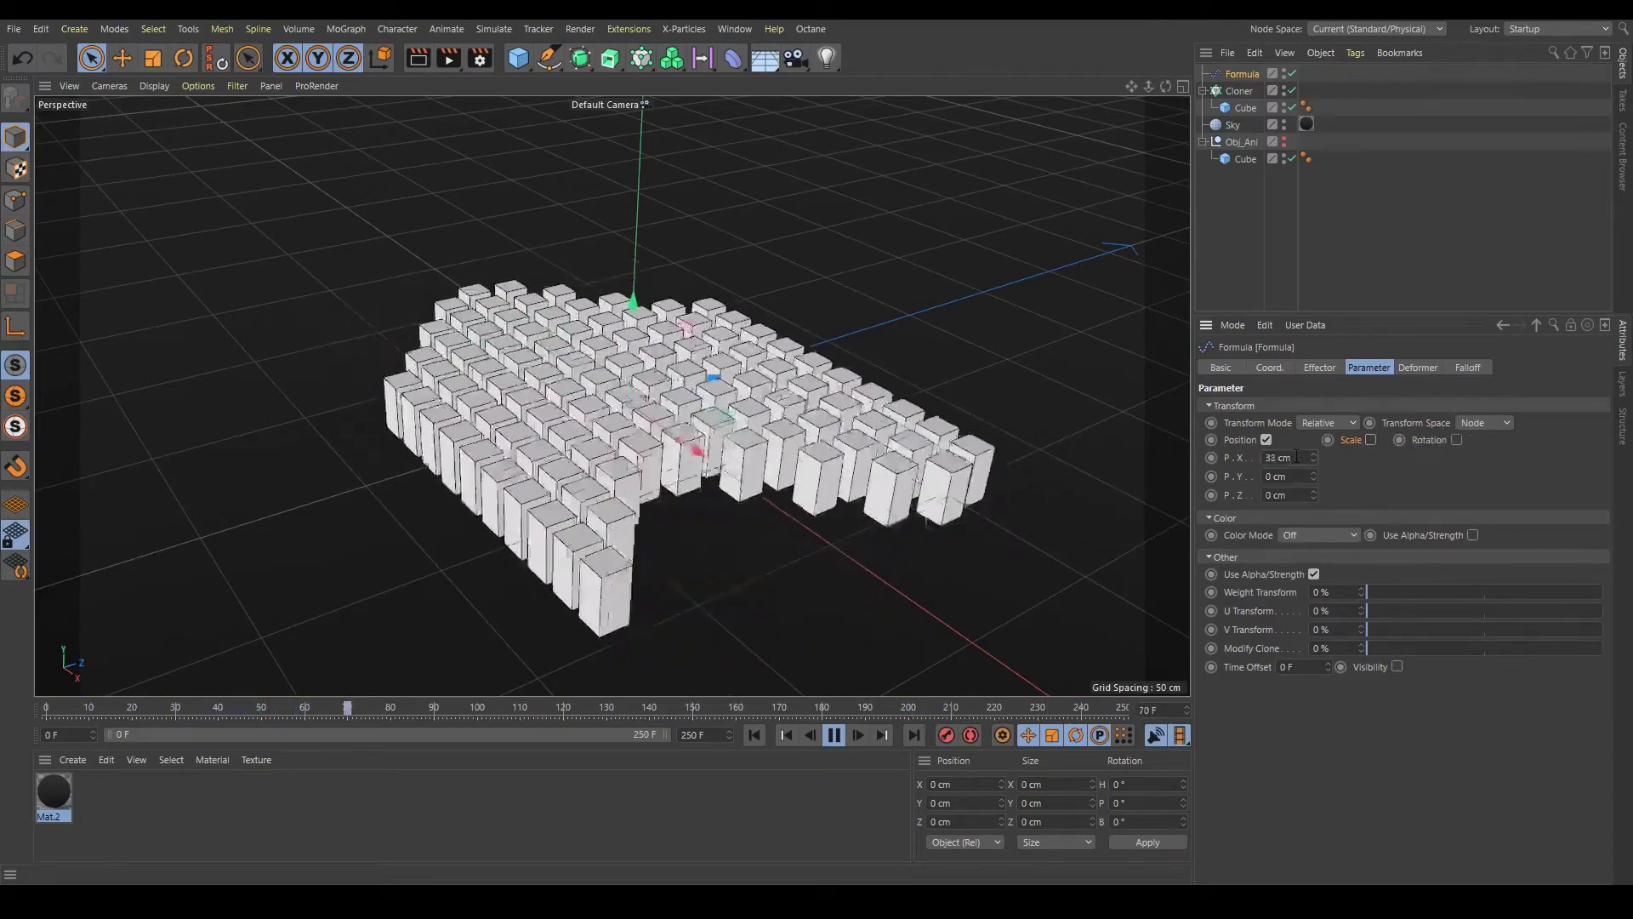
pyautogui.scroll(-20, 1293, 457)
pyautogui.scroll(-20, 1296, 457)
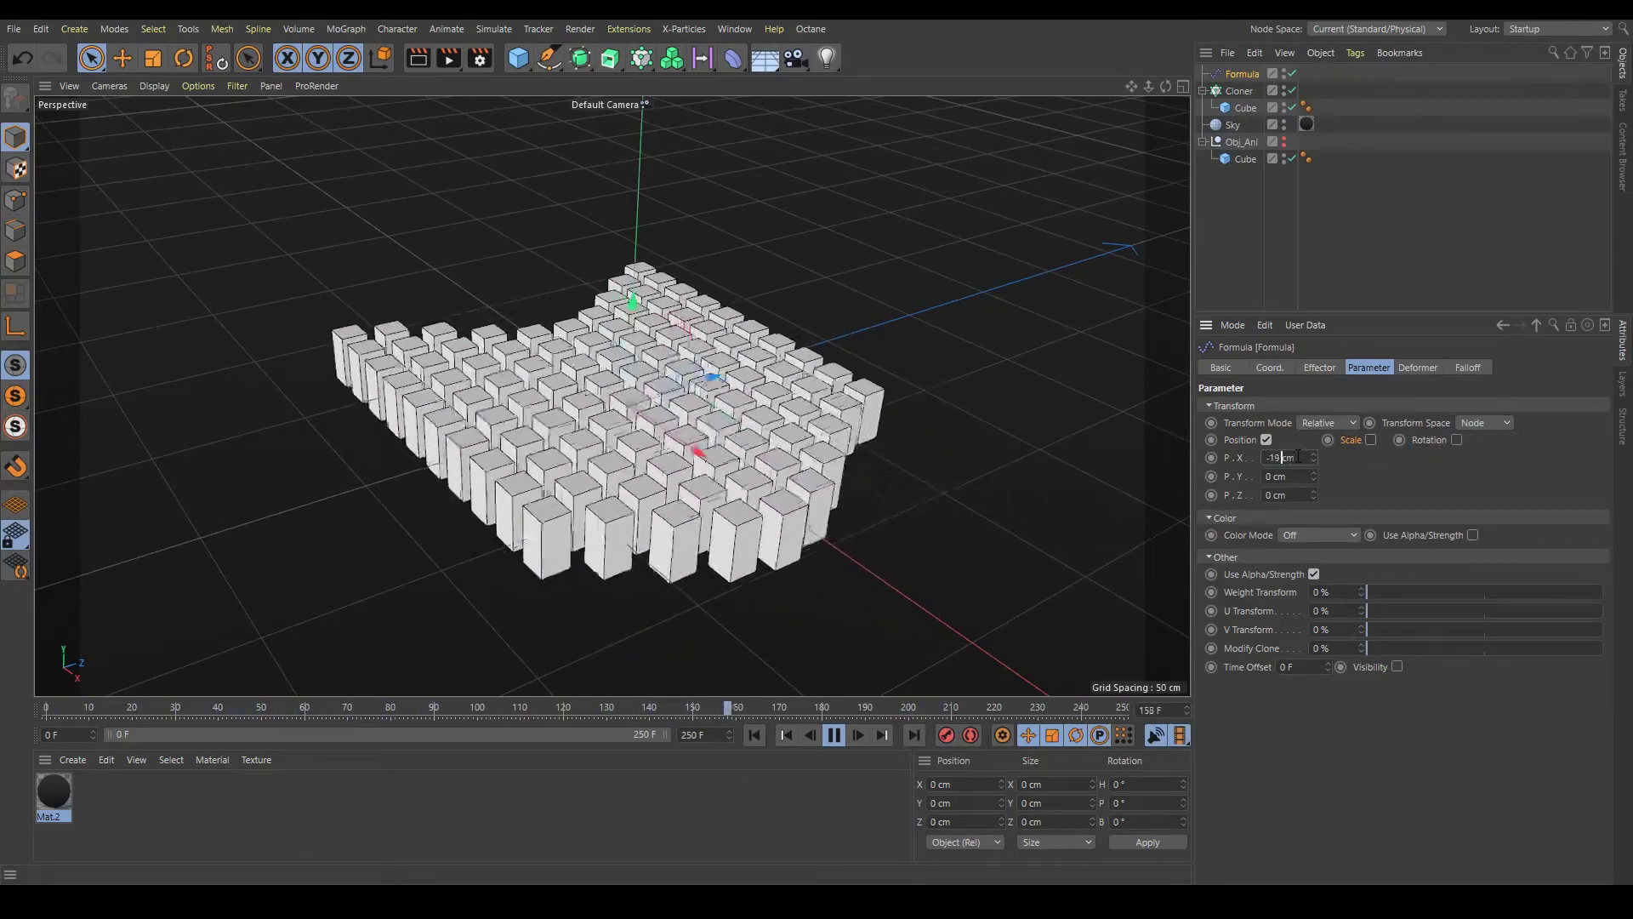
pyautogui.scroll(-9, 1298, 457)
pyautogui.scroll(20, 1298, 457)
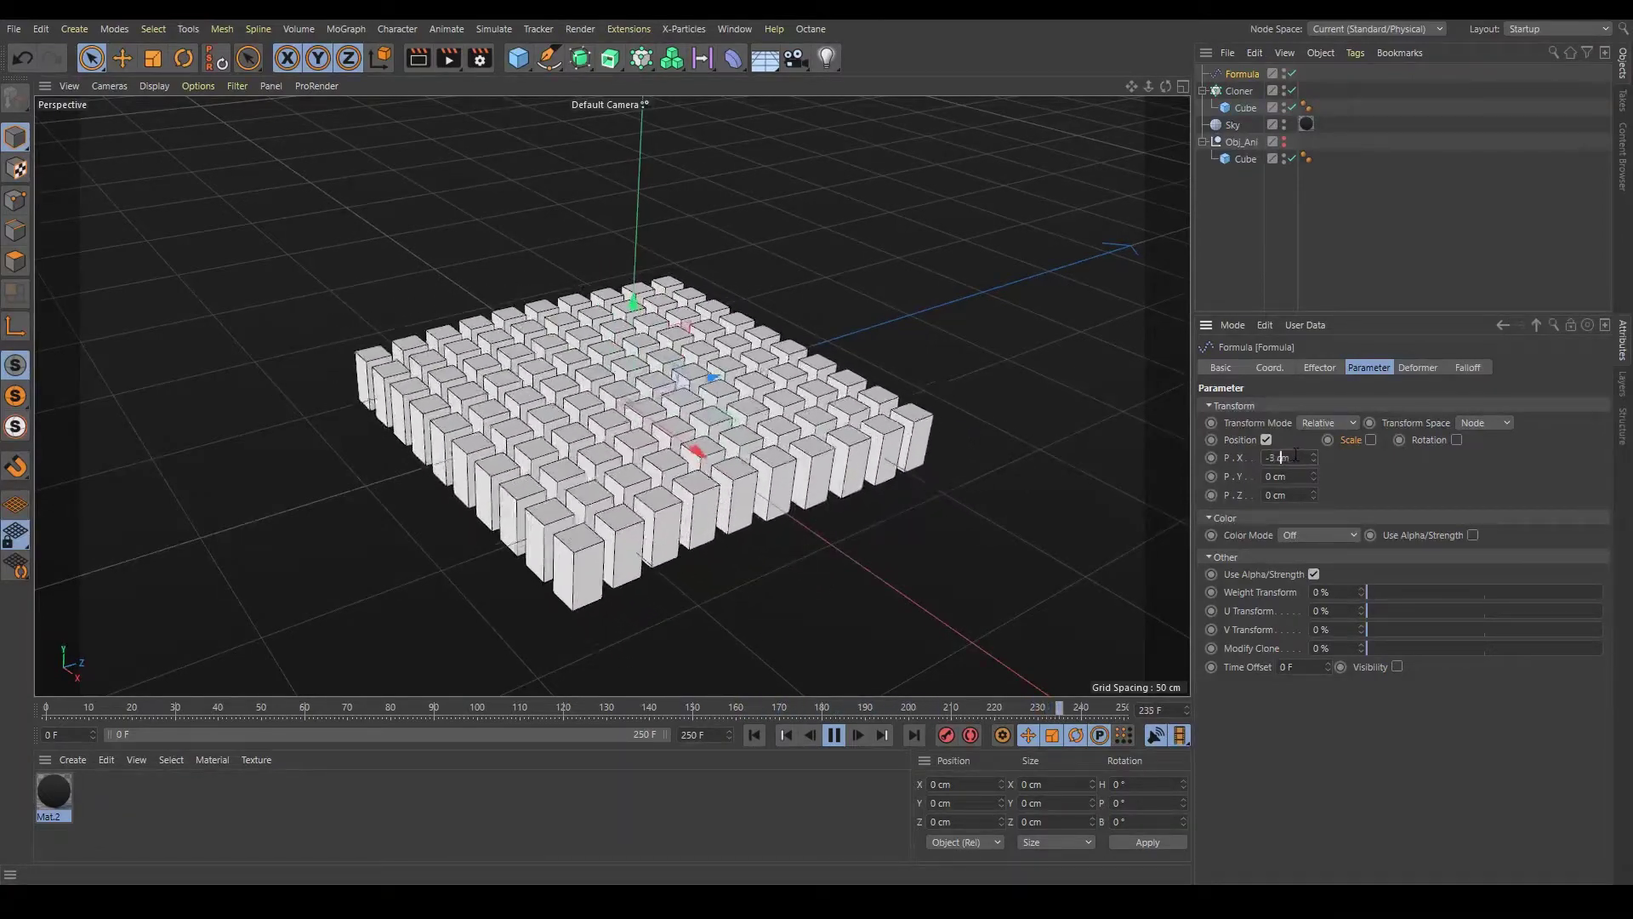
pyautogui.scroll(7, 1299, 495)
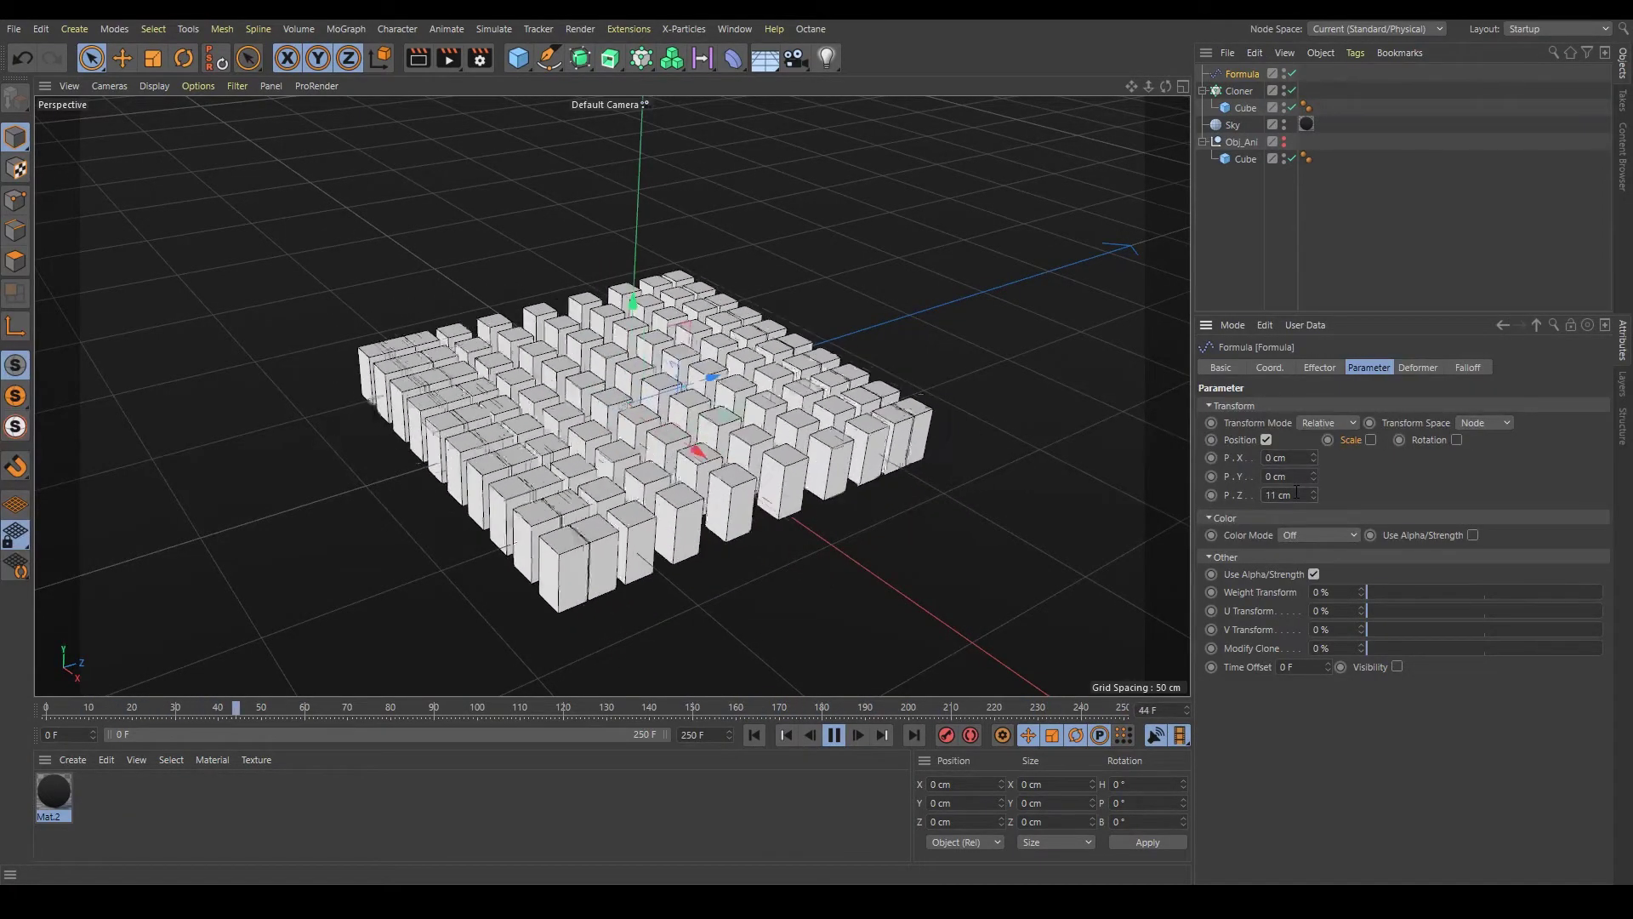
pyautogui.scroll(8, 1299, 495)
pyautogui.scroll(7, 1299, 495)
pyautogui.scroll(-20, 1300, 495)
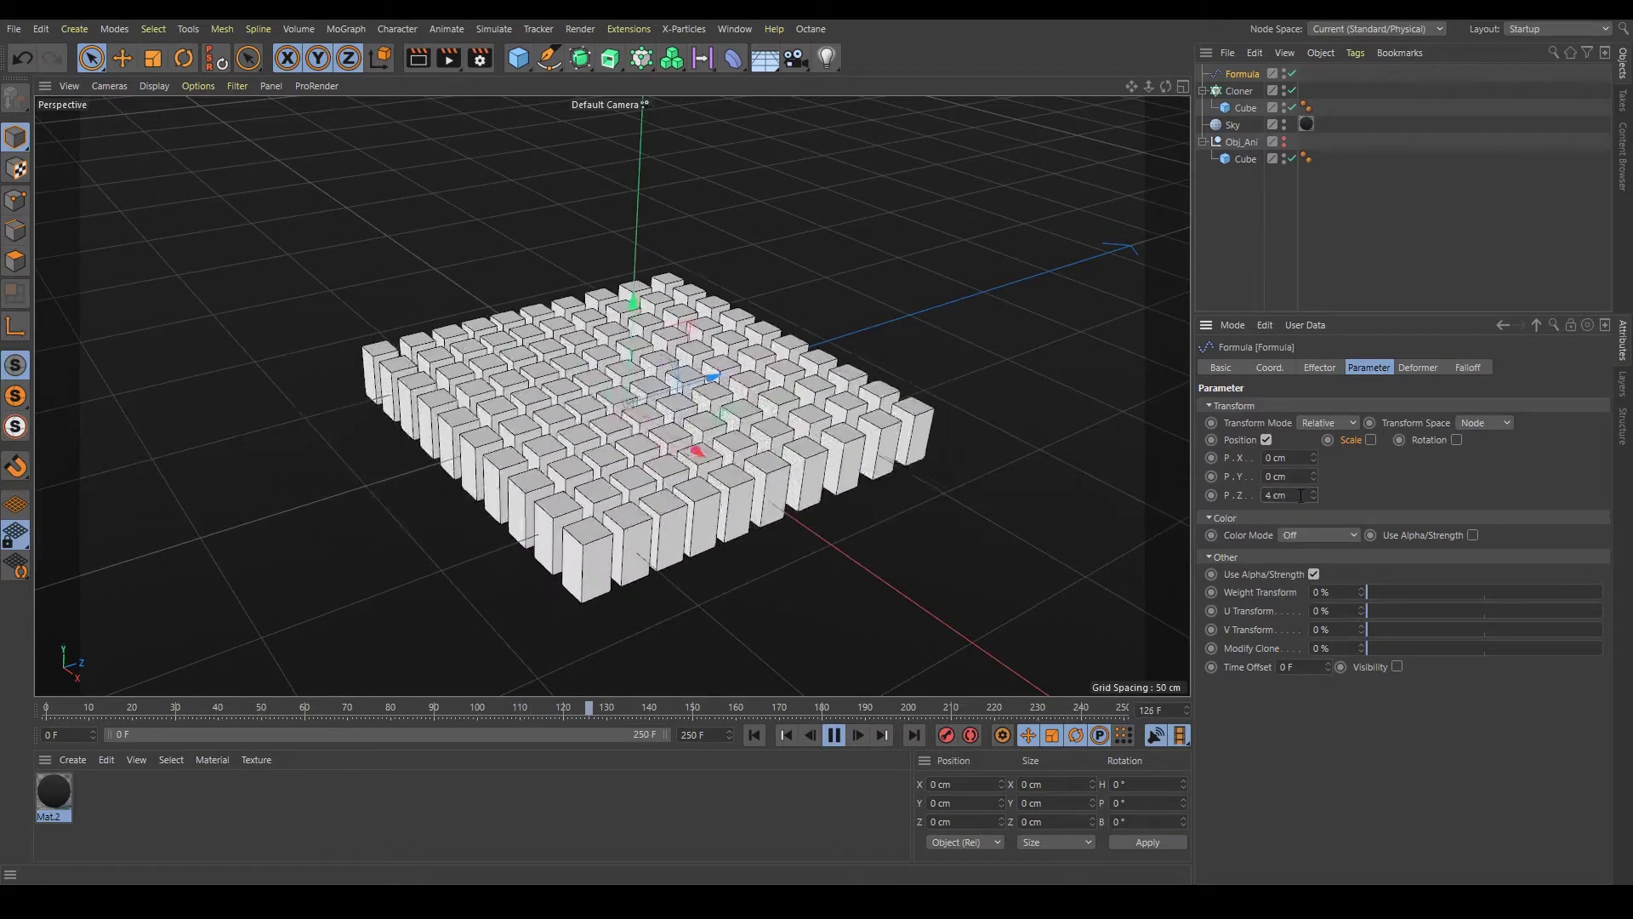
pyautogui.scroll(3, 1292, 476)
pyautogui.scroll(-3, 1292, 475)
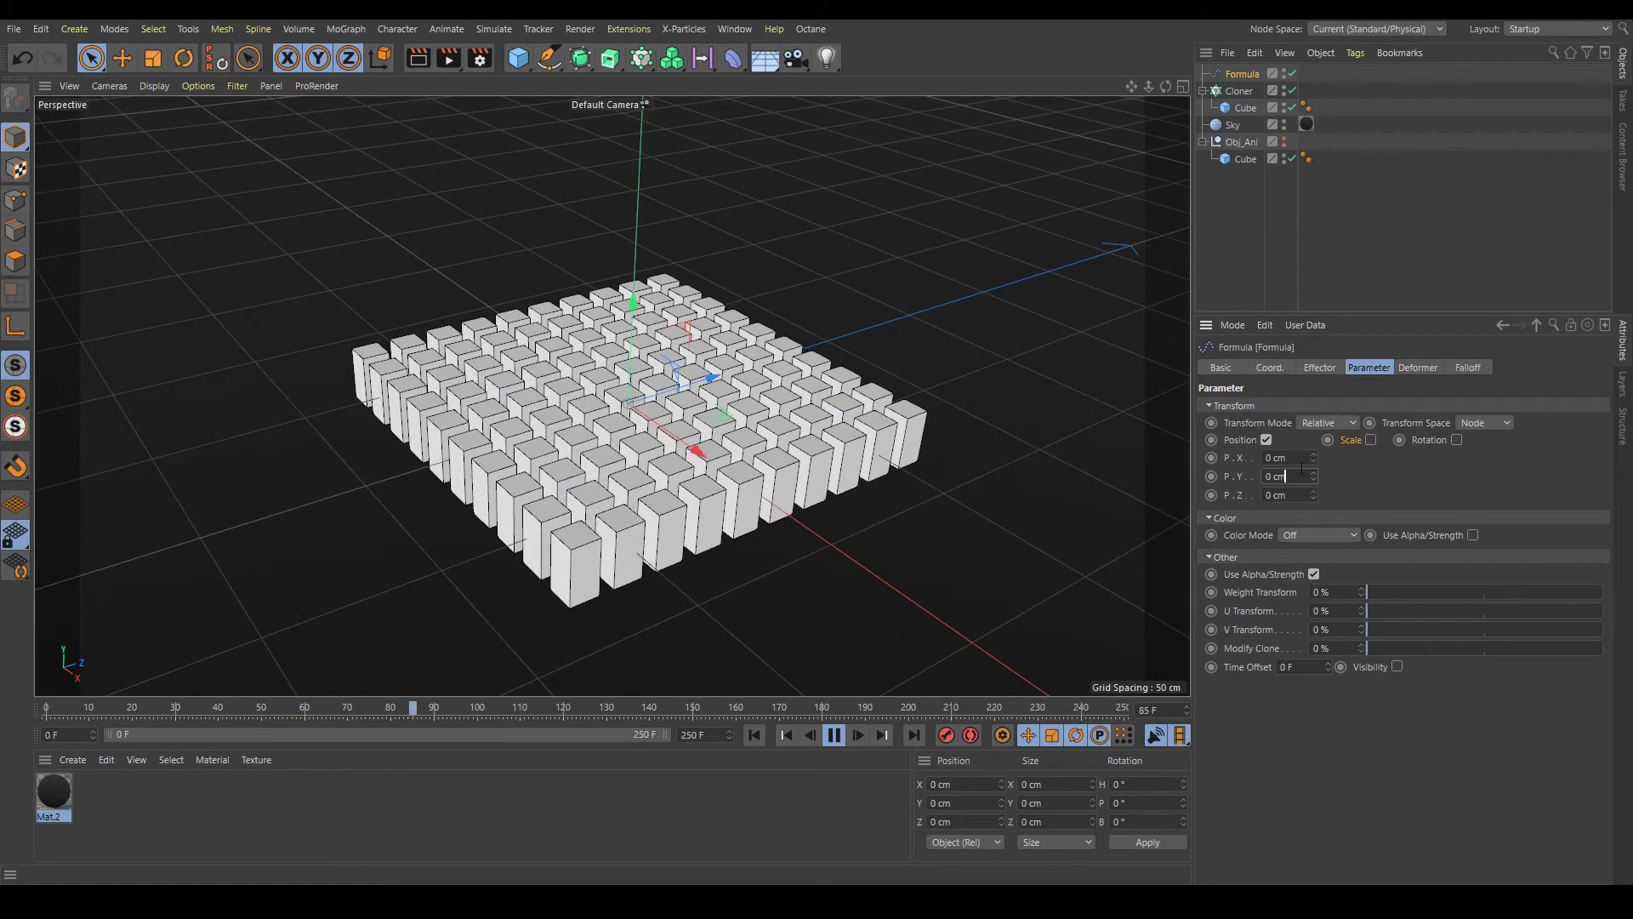
# Enable Rotation on the Formula effector with a 17° heading and a small X offset
pyautogui.click(1456, 440)
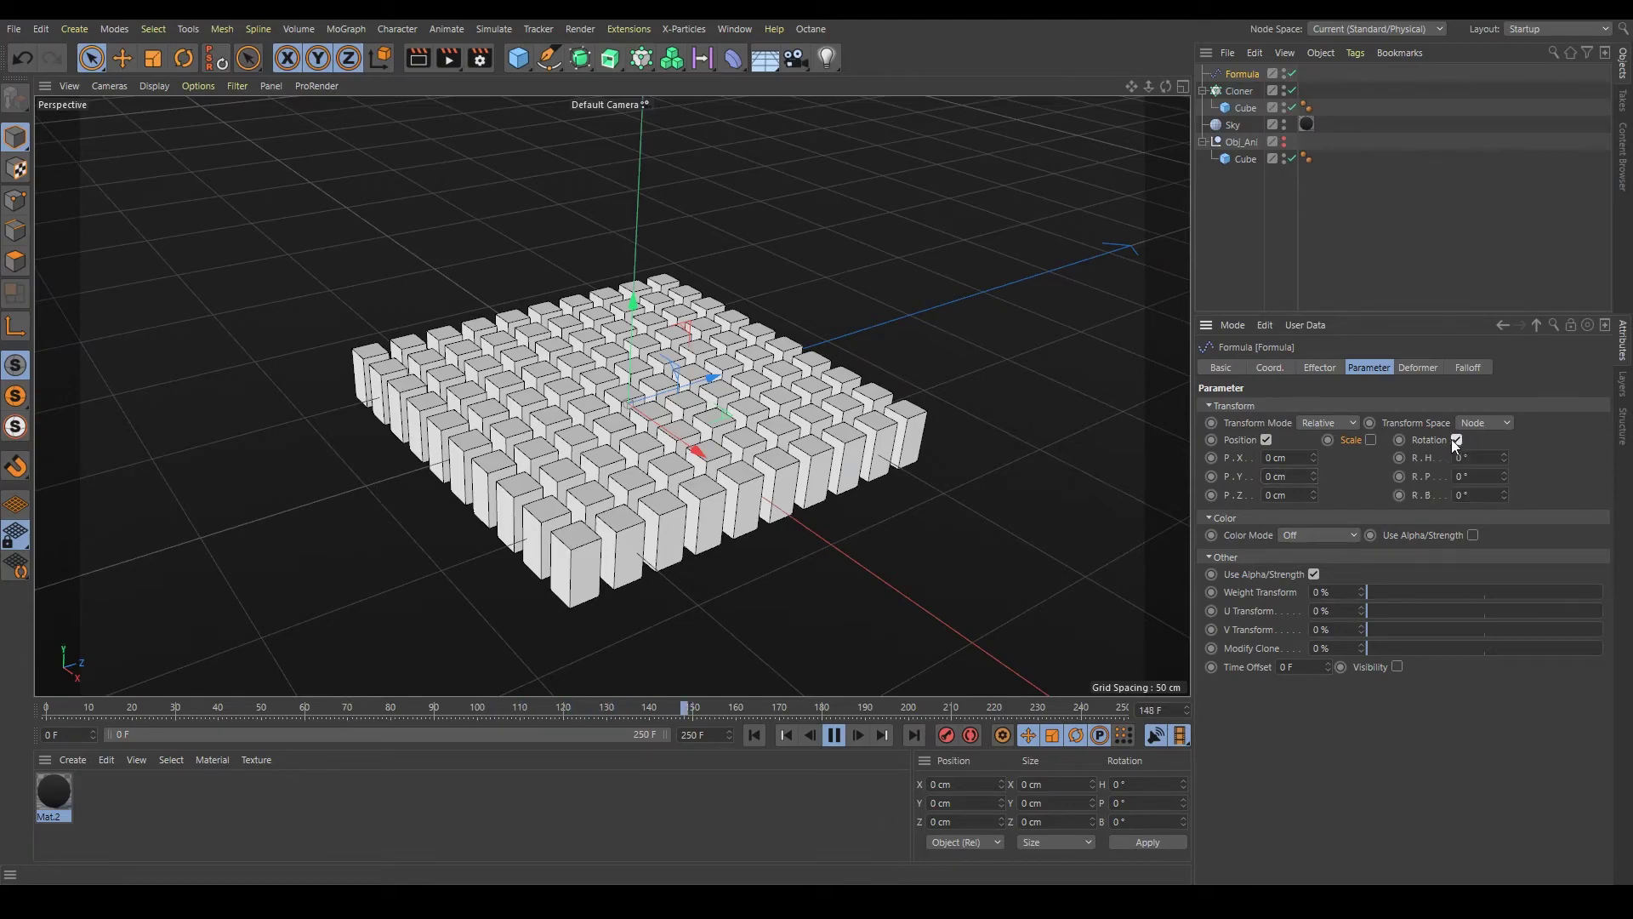
pyautogui.click(1288, 457)
pyautogui.write('7')
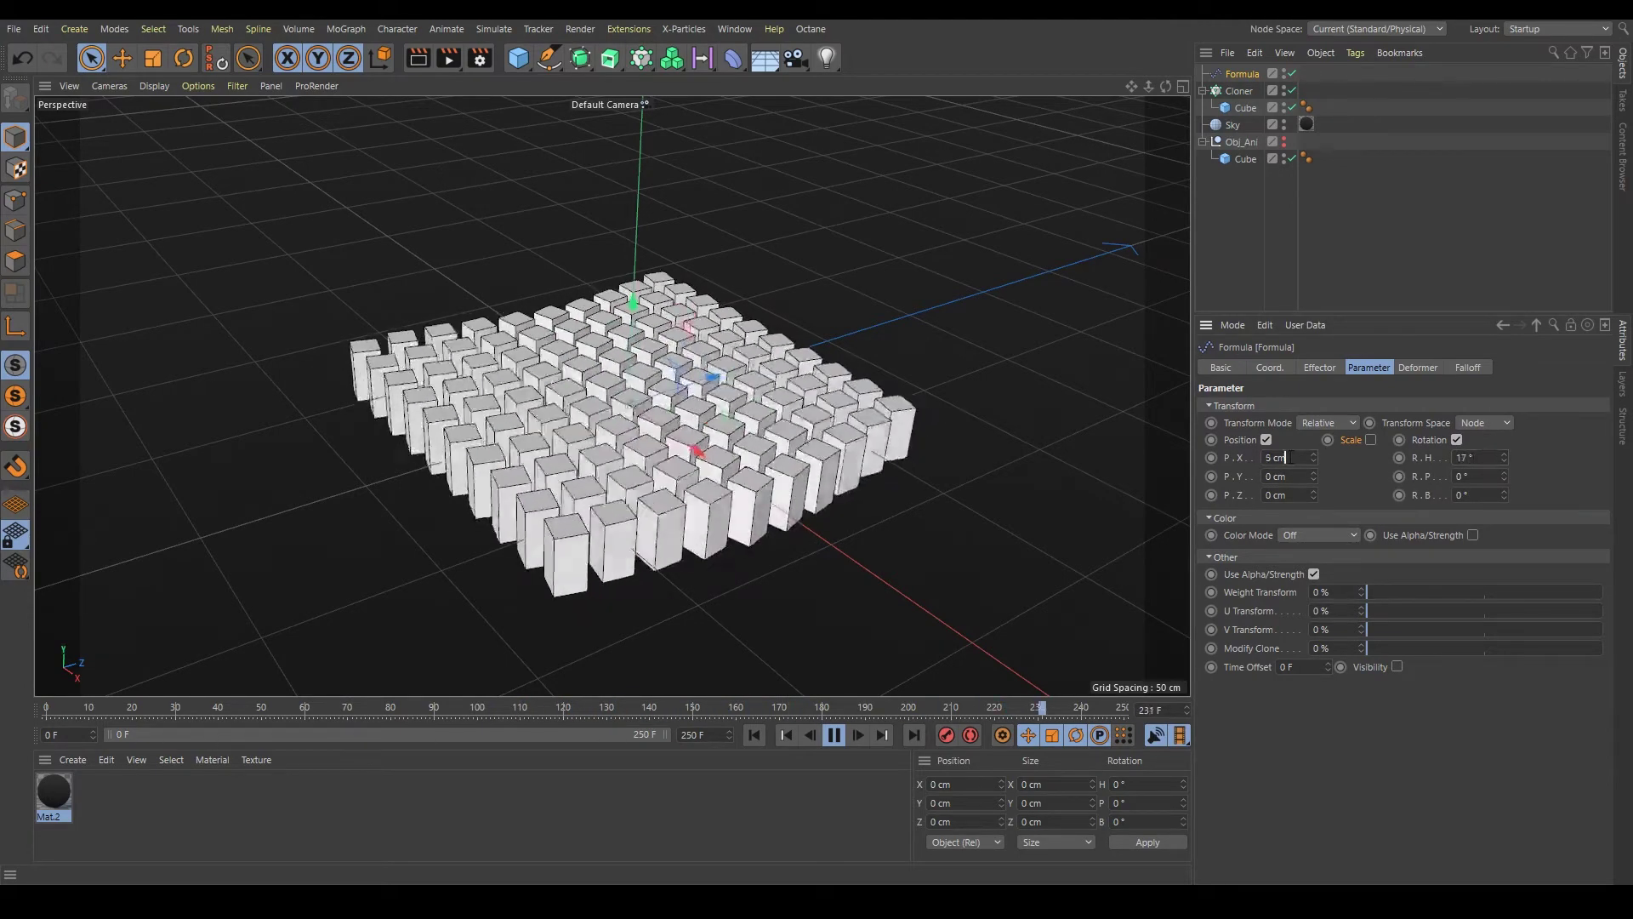
pyautogui.click(1300, 476)
pyautogui.click(1319, 367)
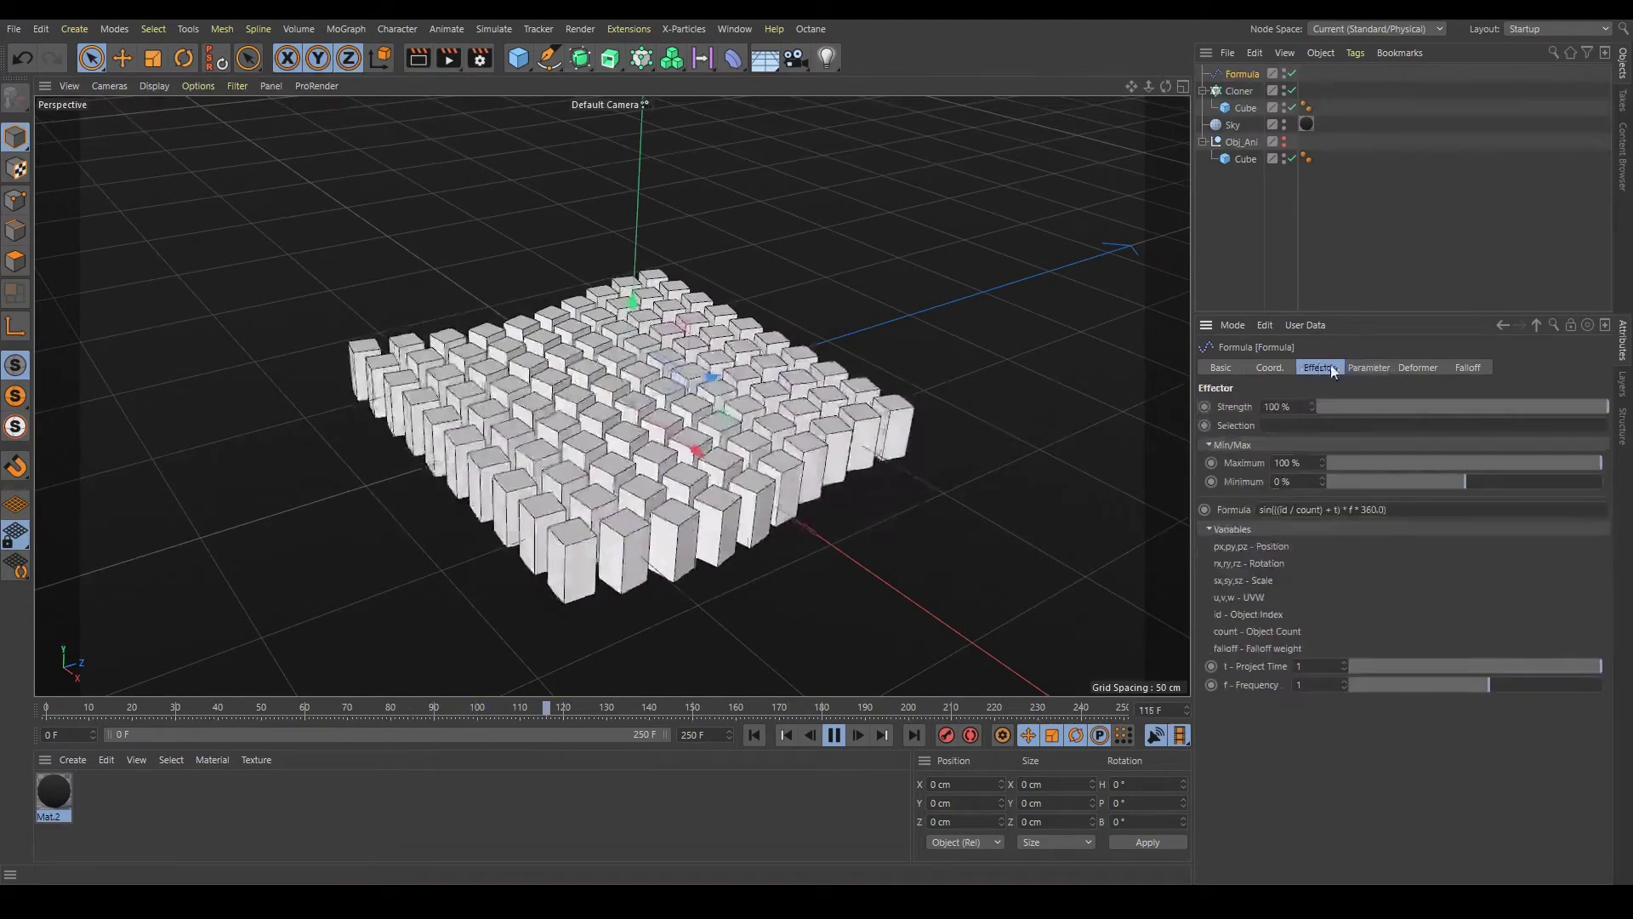
# Review the sin(((id / count) + t) * f * 360.0) formula while scrubbing the wave to frames 95 and 140
pyautogui.click(1429, 506)
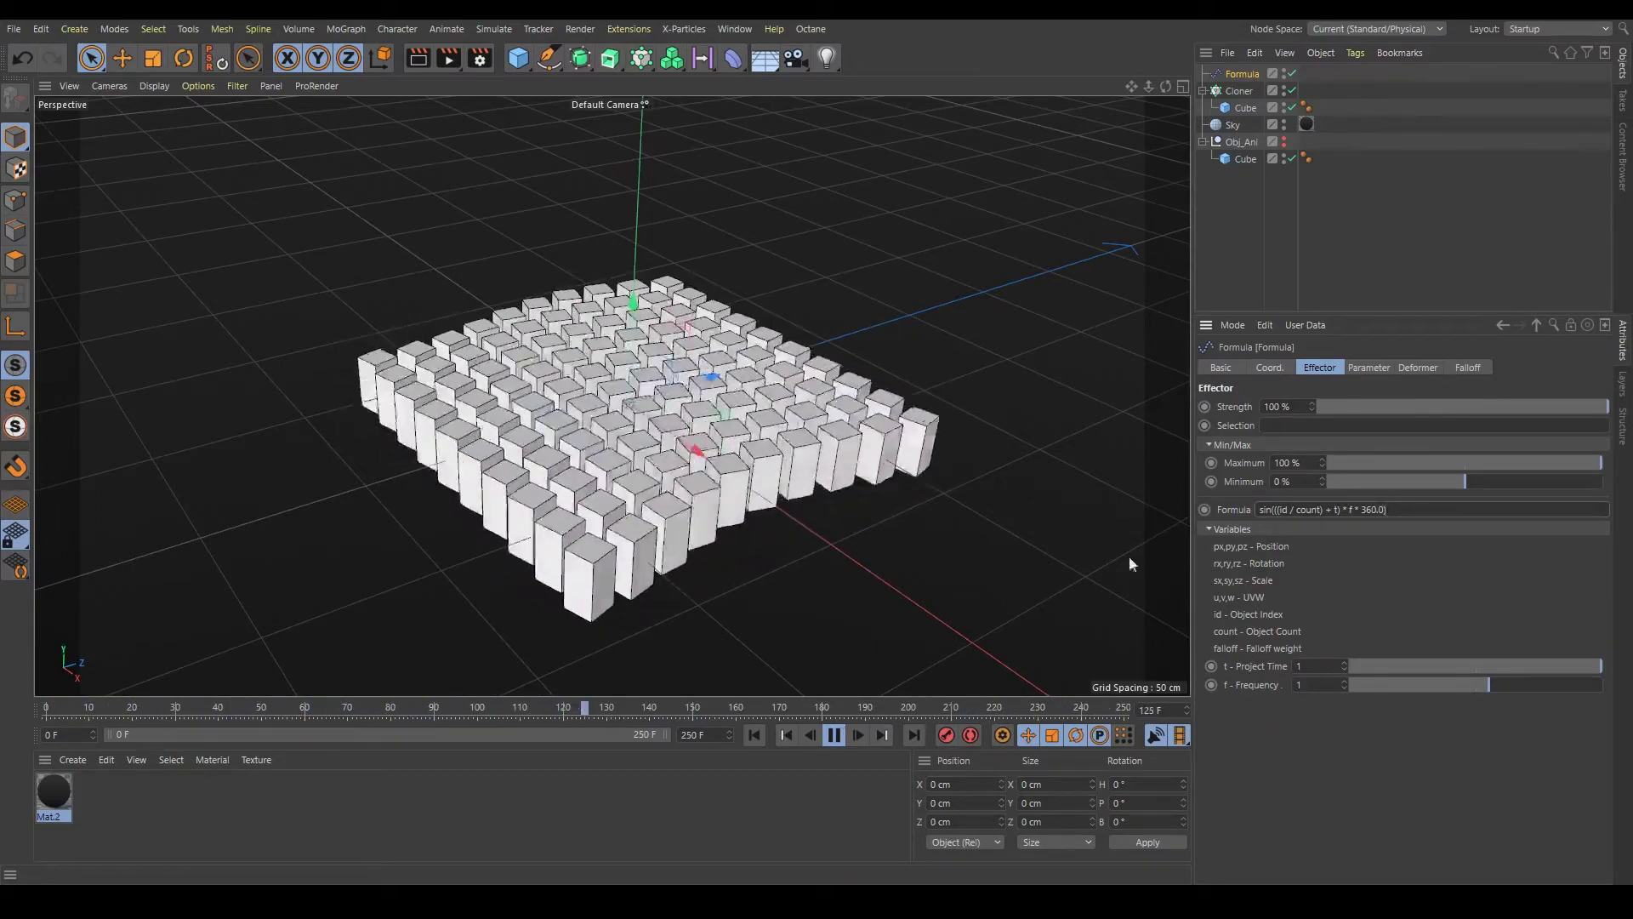
pyautogui.click(834, 737)
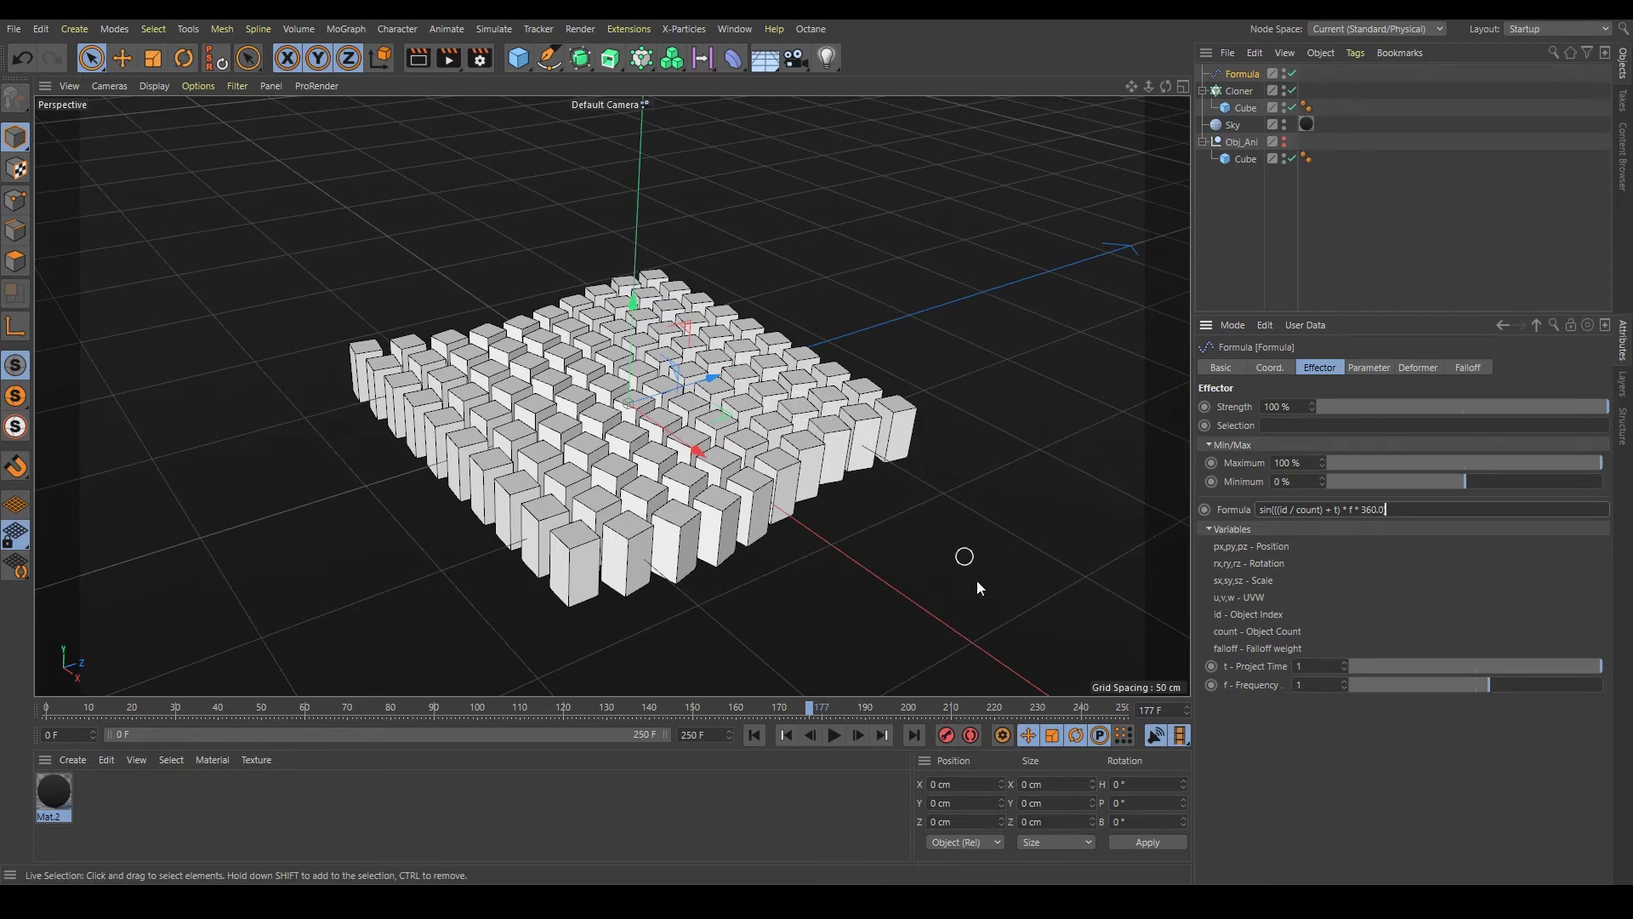
pyautogui.moveTo(809, 707)
pyautogui.mouseDown()
pyautogui.moveTo(925, 713)
pyautogui.moveTo(456, 687)
pyautogui.mouseUp()
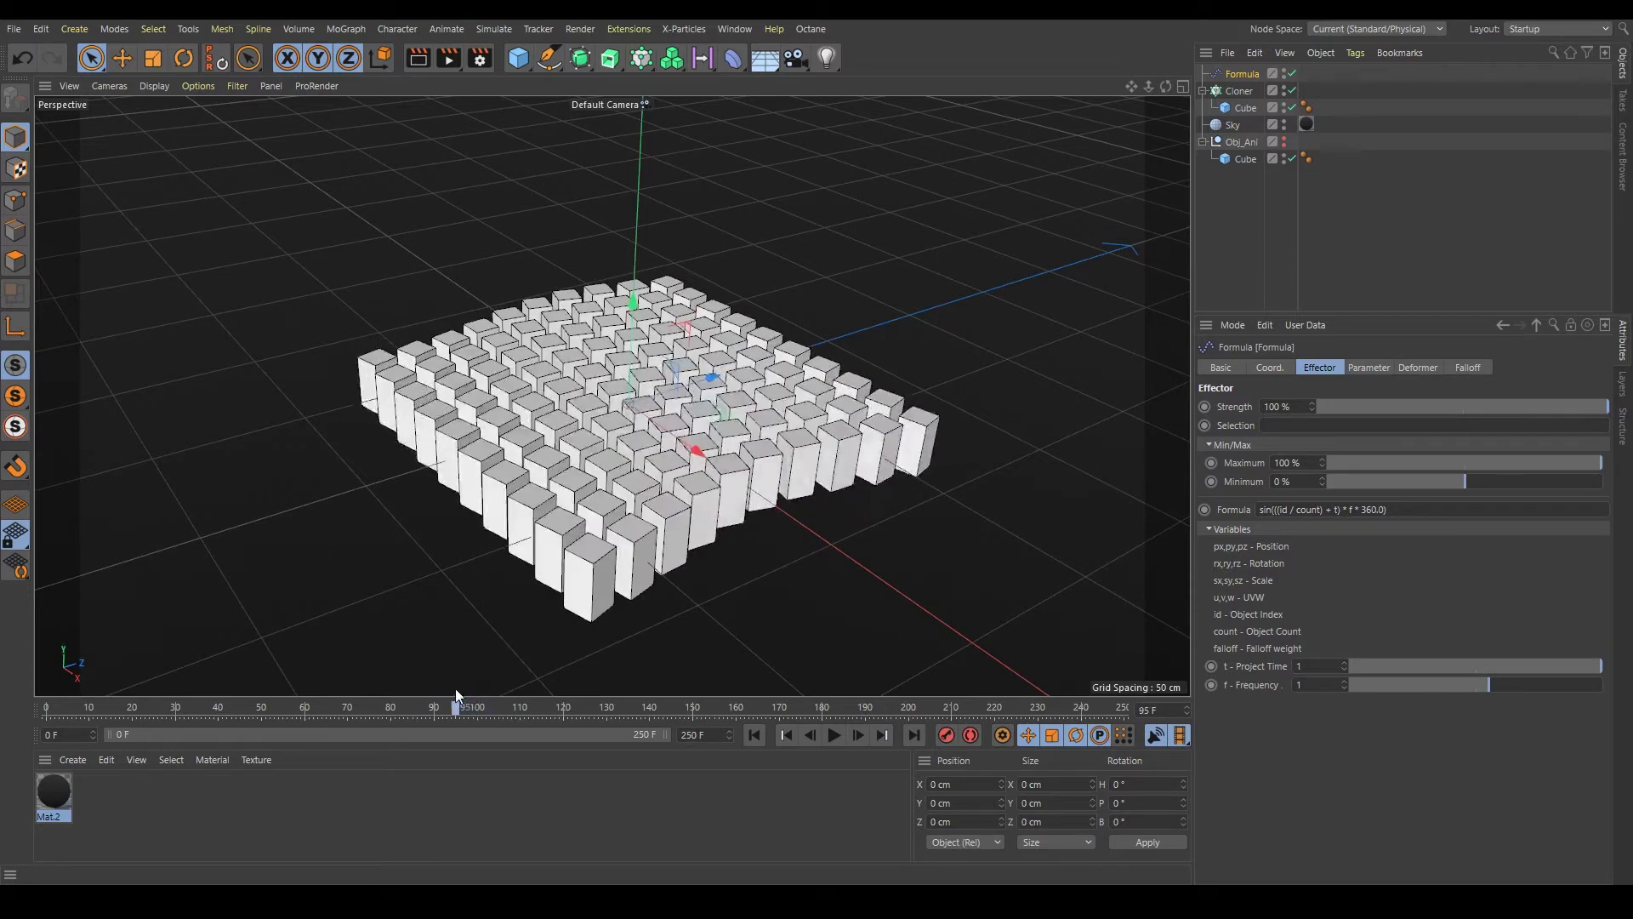
pyautogui.click(1370, 368)
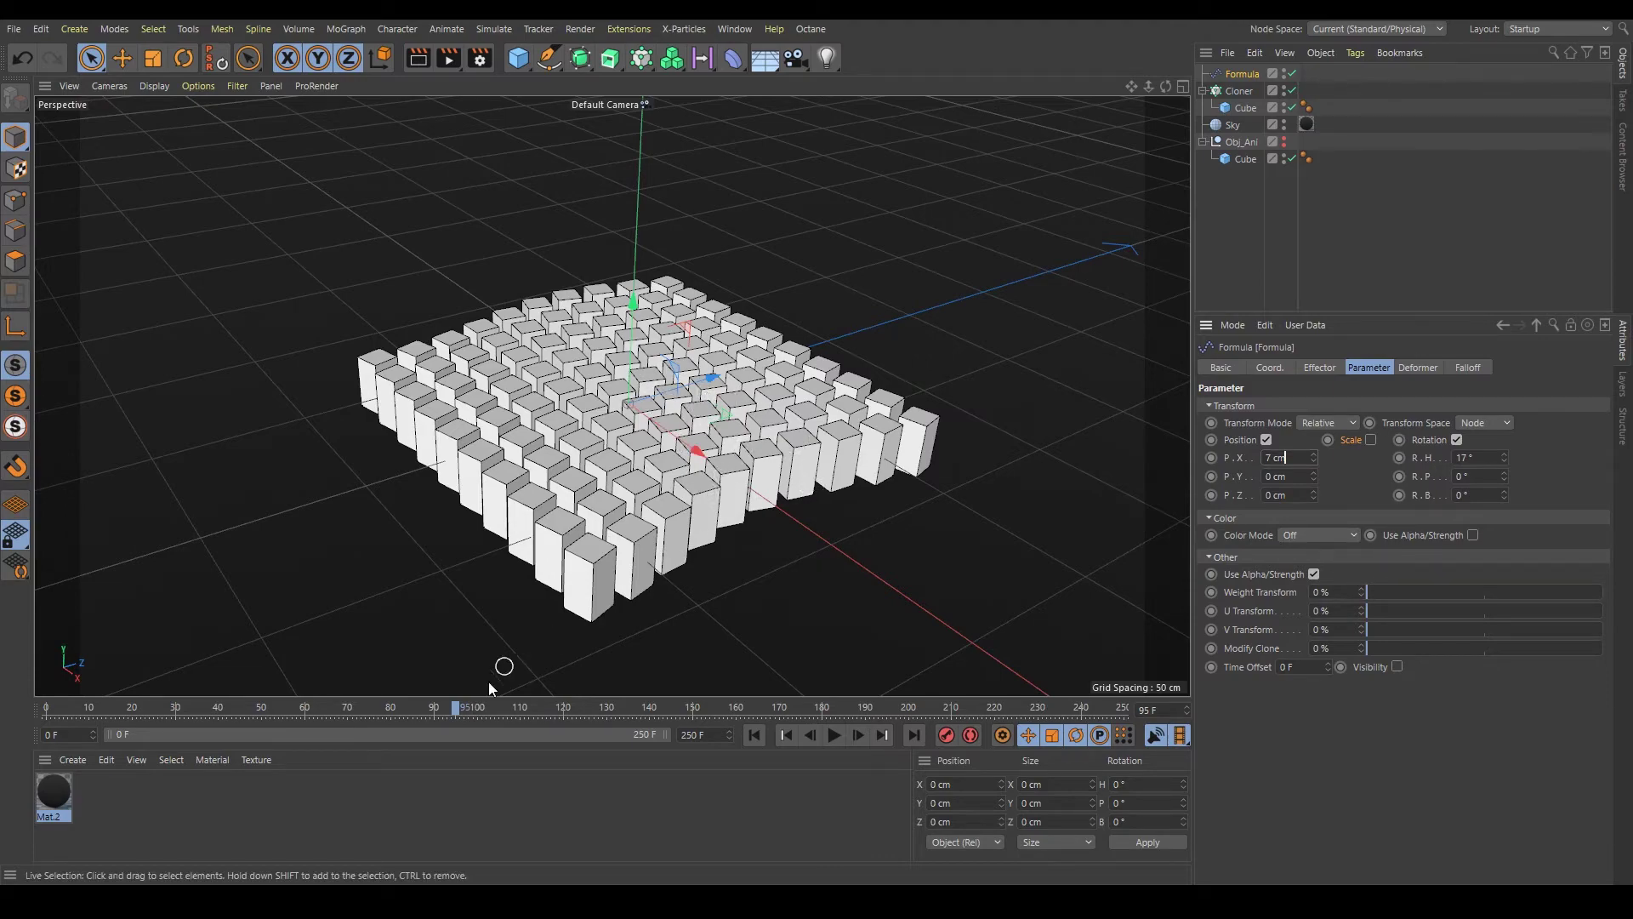
pyautogui.moveTo(510, 707)
pyautogui.mouseDown()
pyautogui.moveTo(1120, 706)
pyautogui.moveTo(328, 683)
pyautogui.mouseUp()
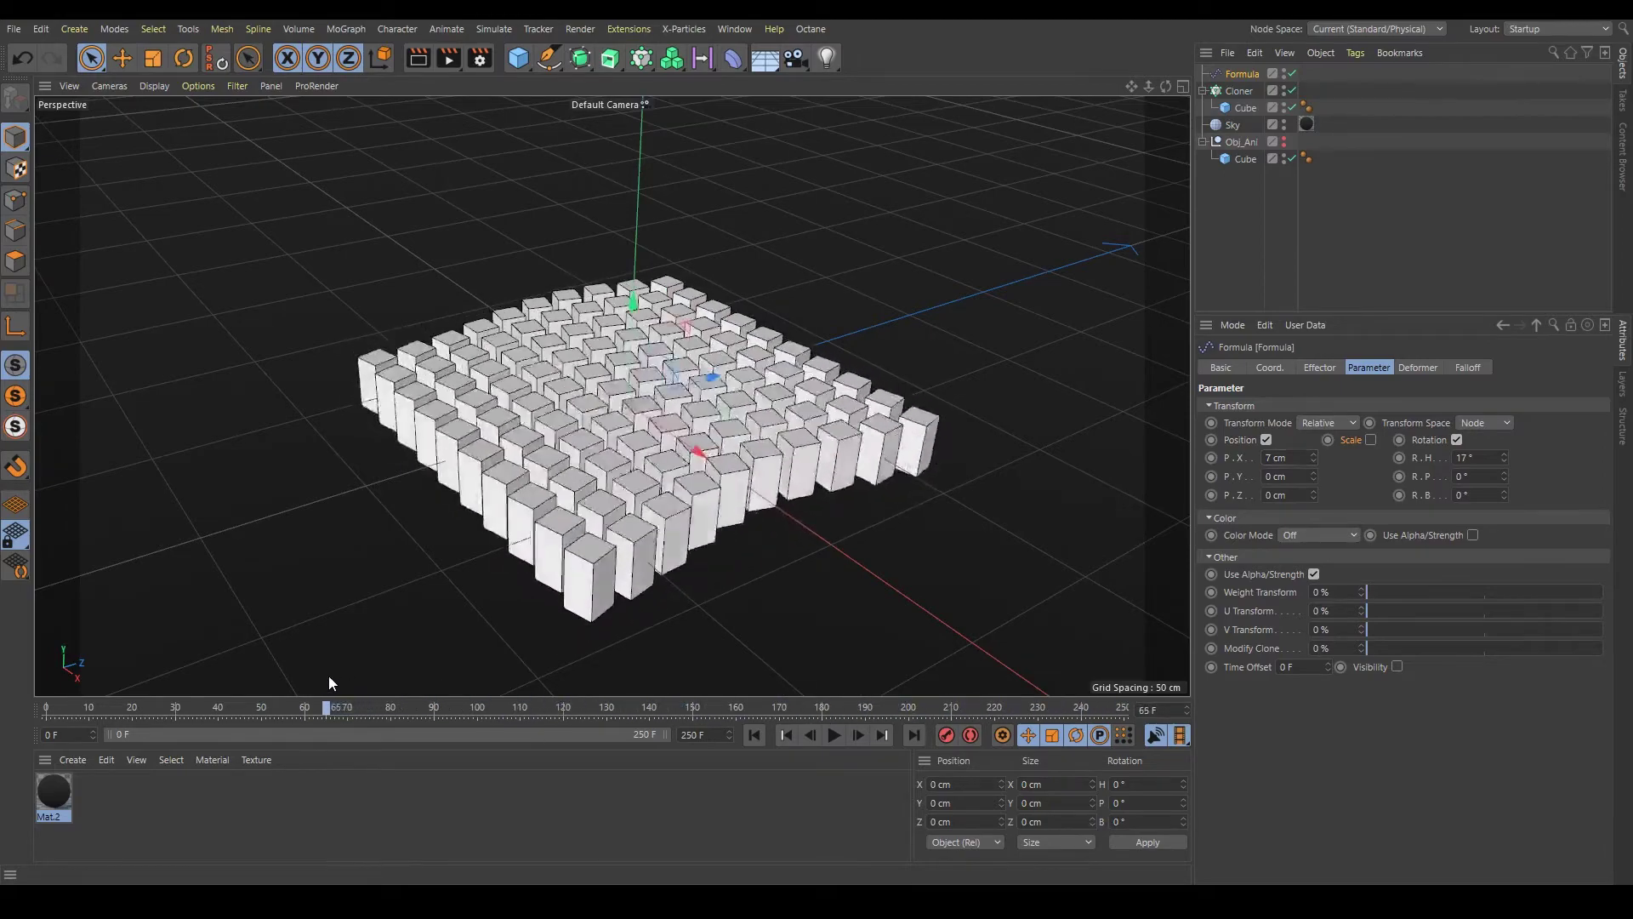
pyautogui.click(649, 707)
pyautogui.click(1335, 372)
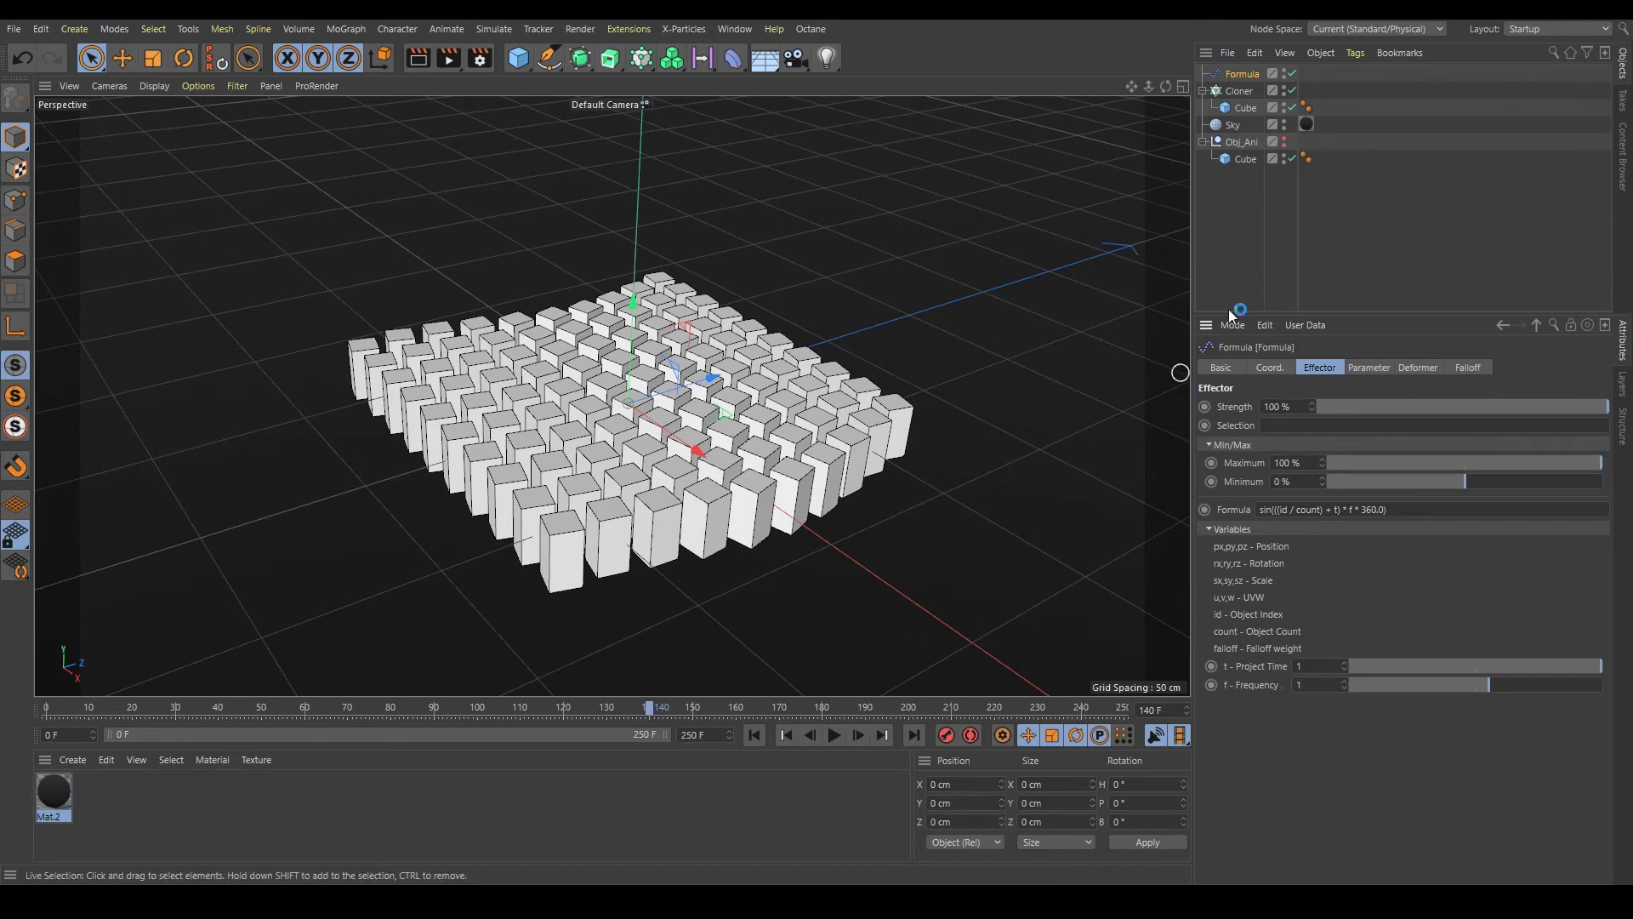
# Add a Target effector to the Cloner
pyautogui.click(1354, 117)
pyautogui.click(1238, 90)
pyautogui.click(642, 58)
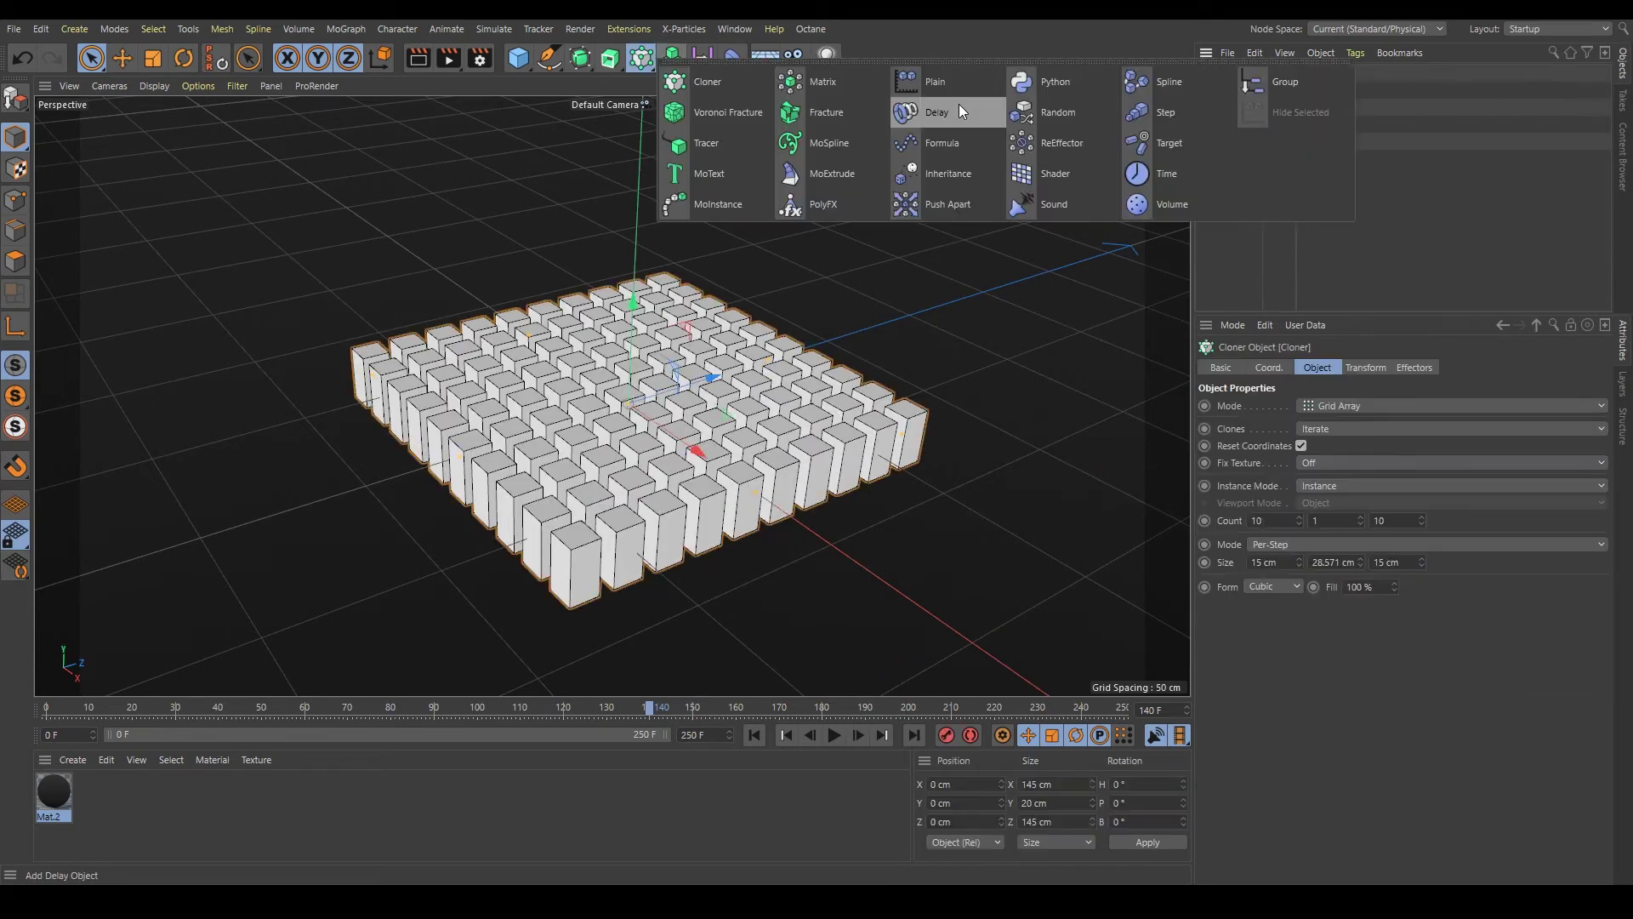
pyautogui.click(1163, 143)
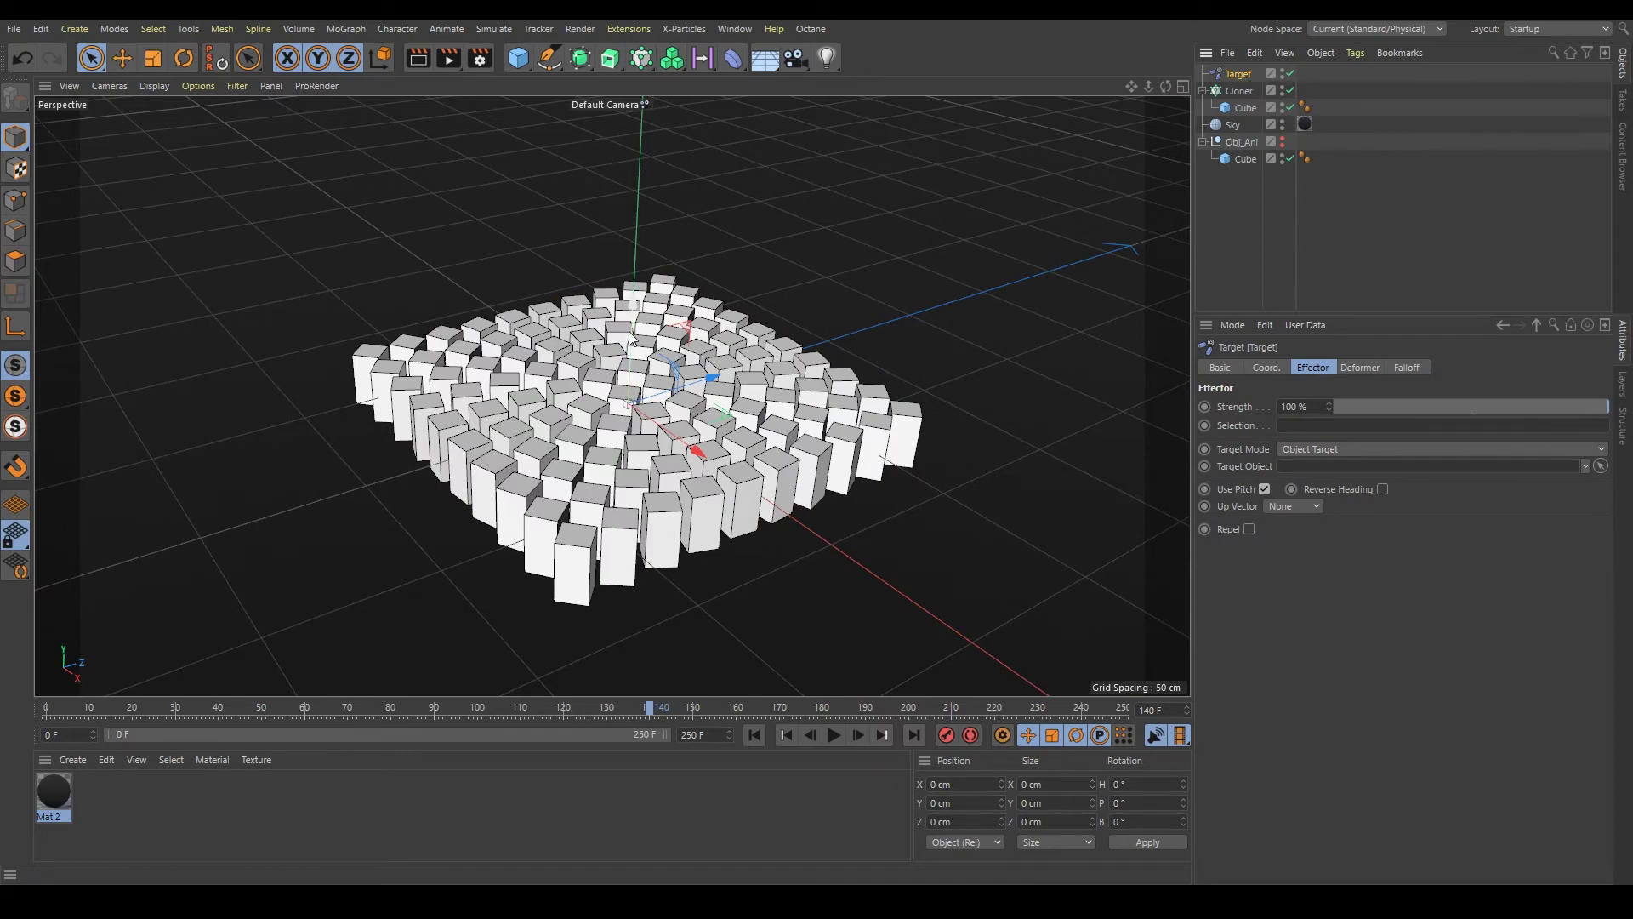
# Move the Target effector up and across the grid, then play the animation
pyautogui.moveTo(630, 335); pyautogui.dragTo(698, 188)
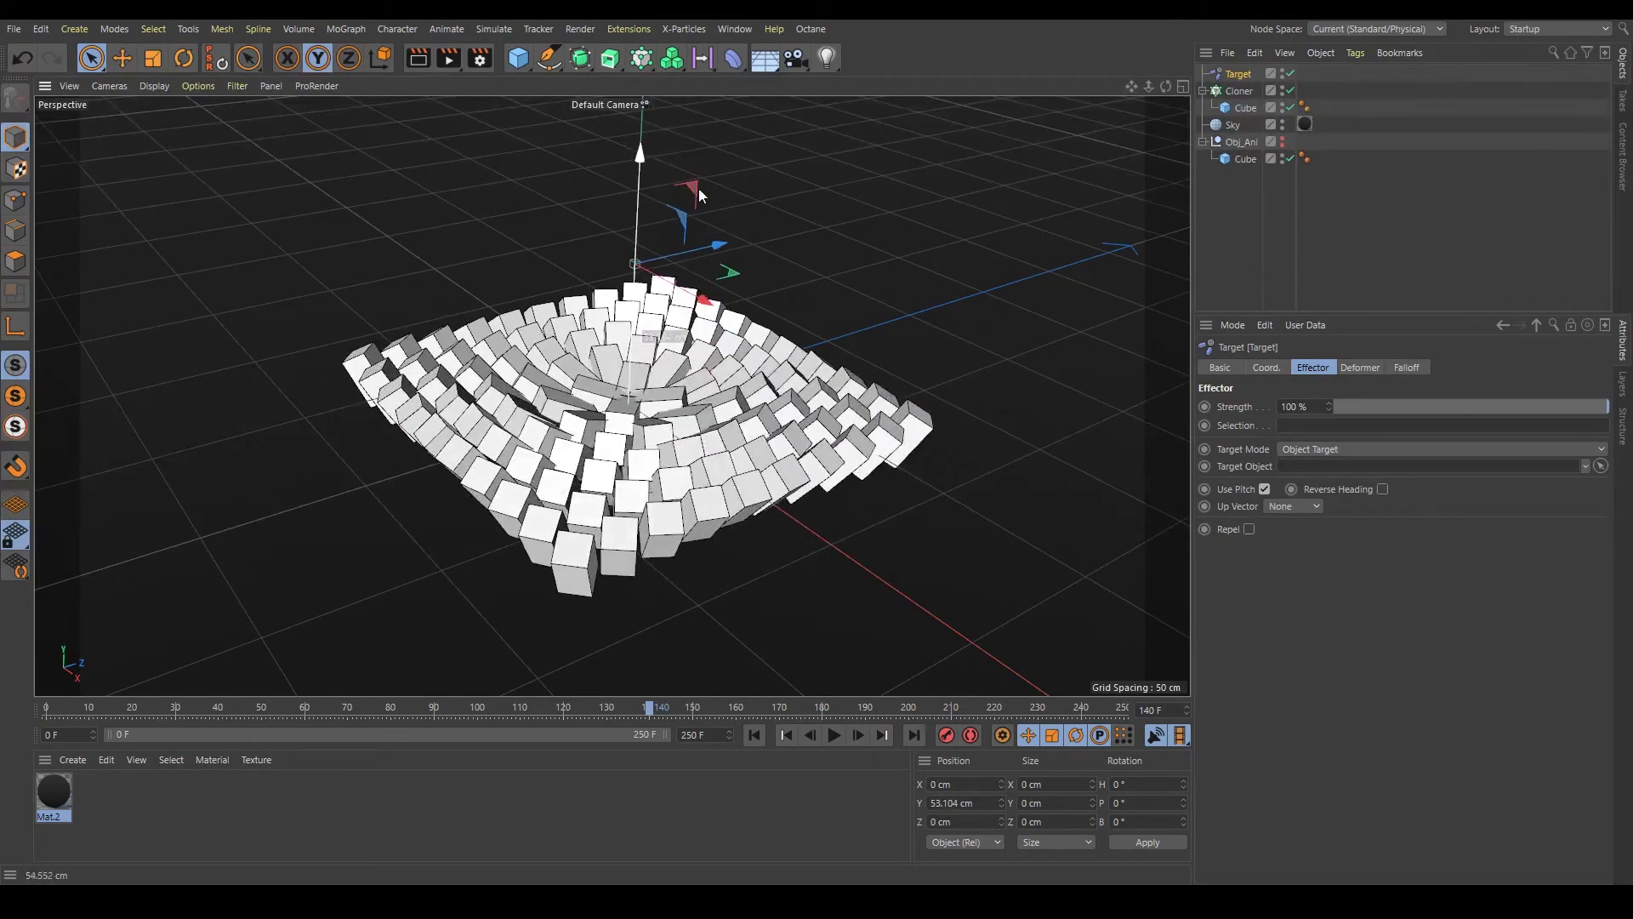
pyautogui.moveTo(740, 280)
pyautogui.mouseDown()
pyautogui.moveTo(823, 457)
pyautogui.moveTo(768, 415)
pyautogui.moveTo(808, 281)
pyautogui.moveTo(545, 341)
pyautogui.moveTo(595, 255)
pyautogui.moveTo(580, 387)
pyautogui.moveTo(448, 412)
pyautogui.mouseUp()
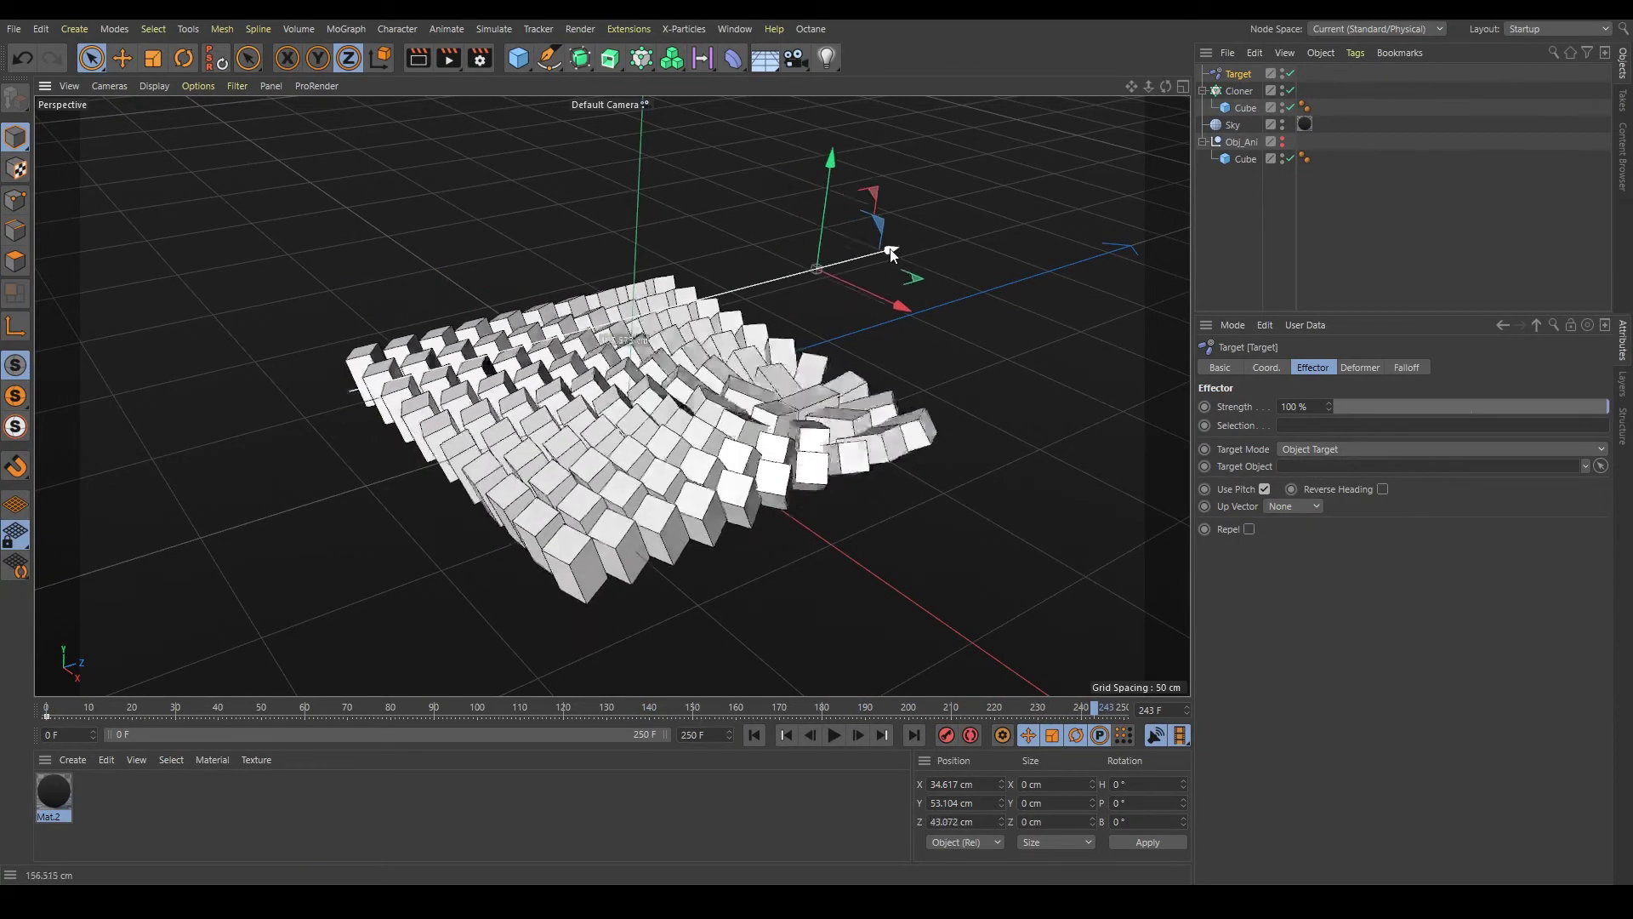
pyautogui.click(754, 734)
pyautogui.click(834, 734)
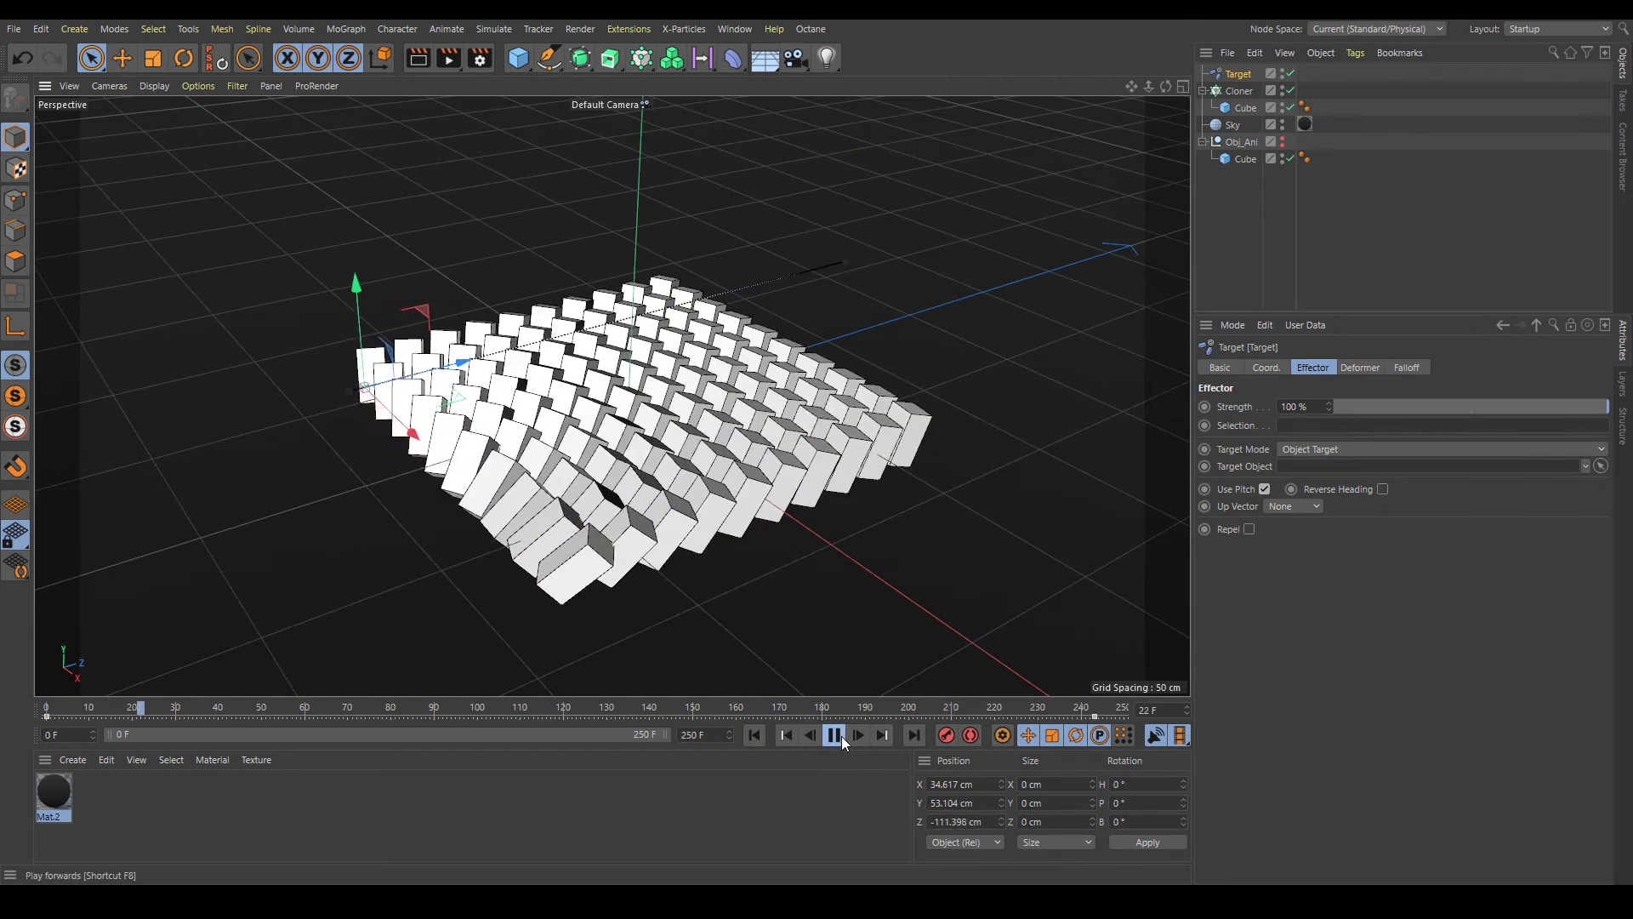
pyautogui.click(1418, 221)
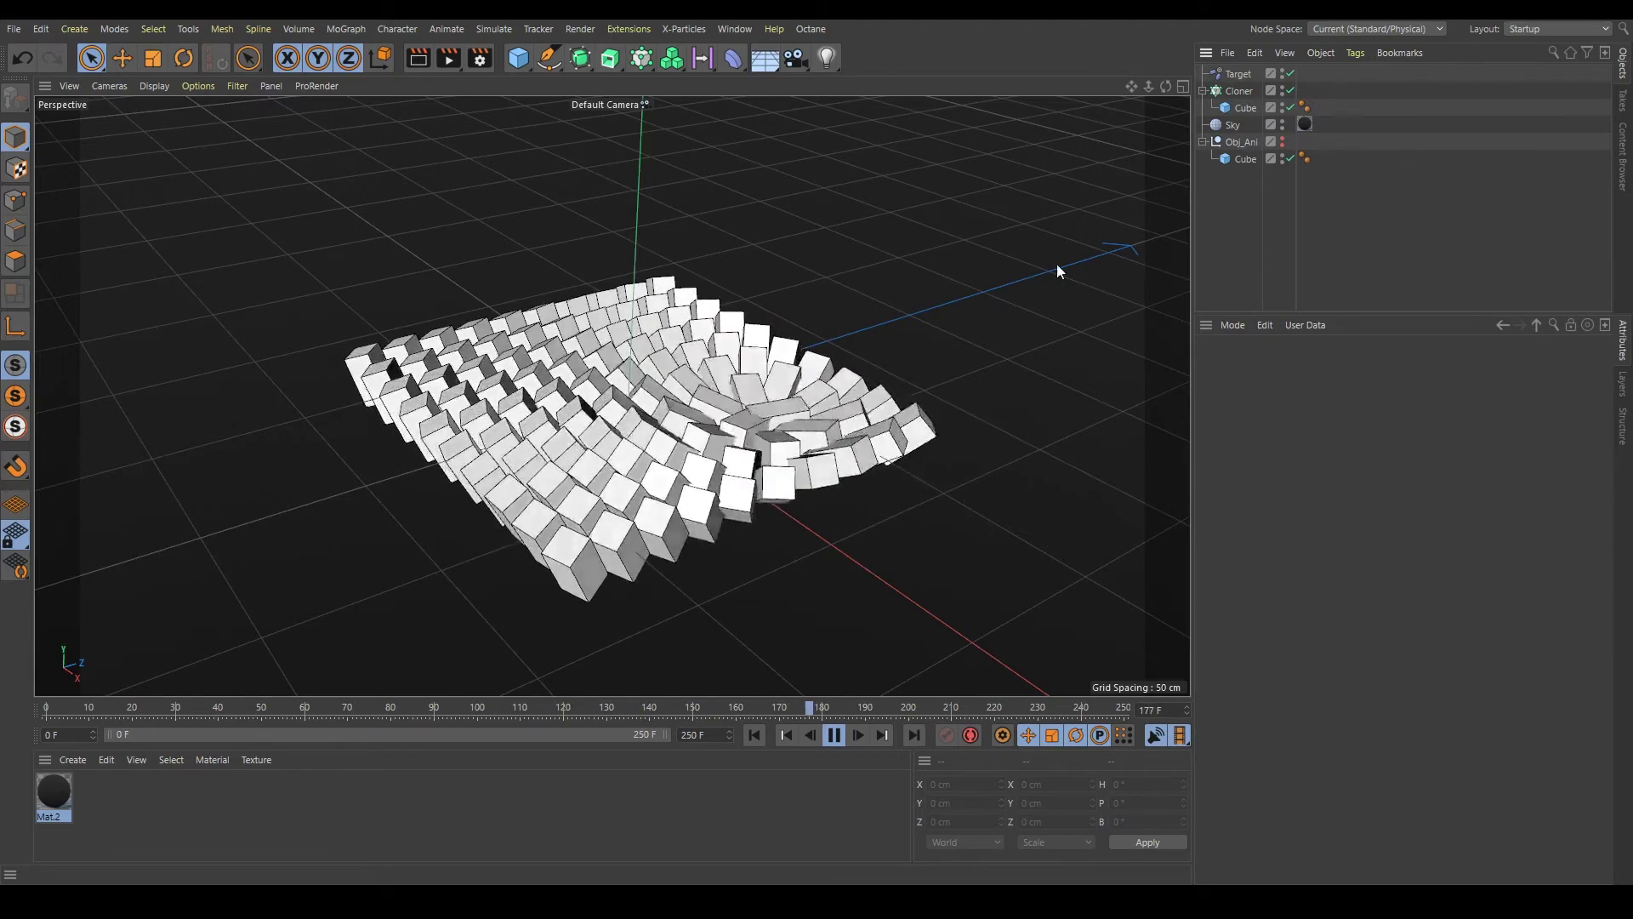
# Stretch the child Cube into long slabs: Size Y 10, Size Z 20, then drag Z longer
pyautogui.click(1240, 107)
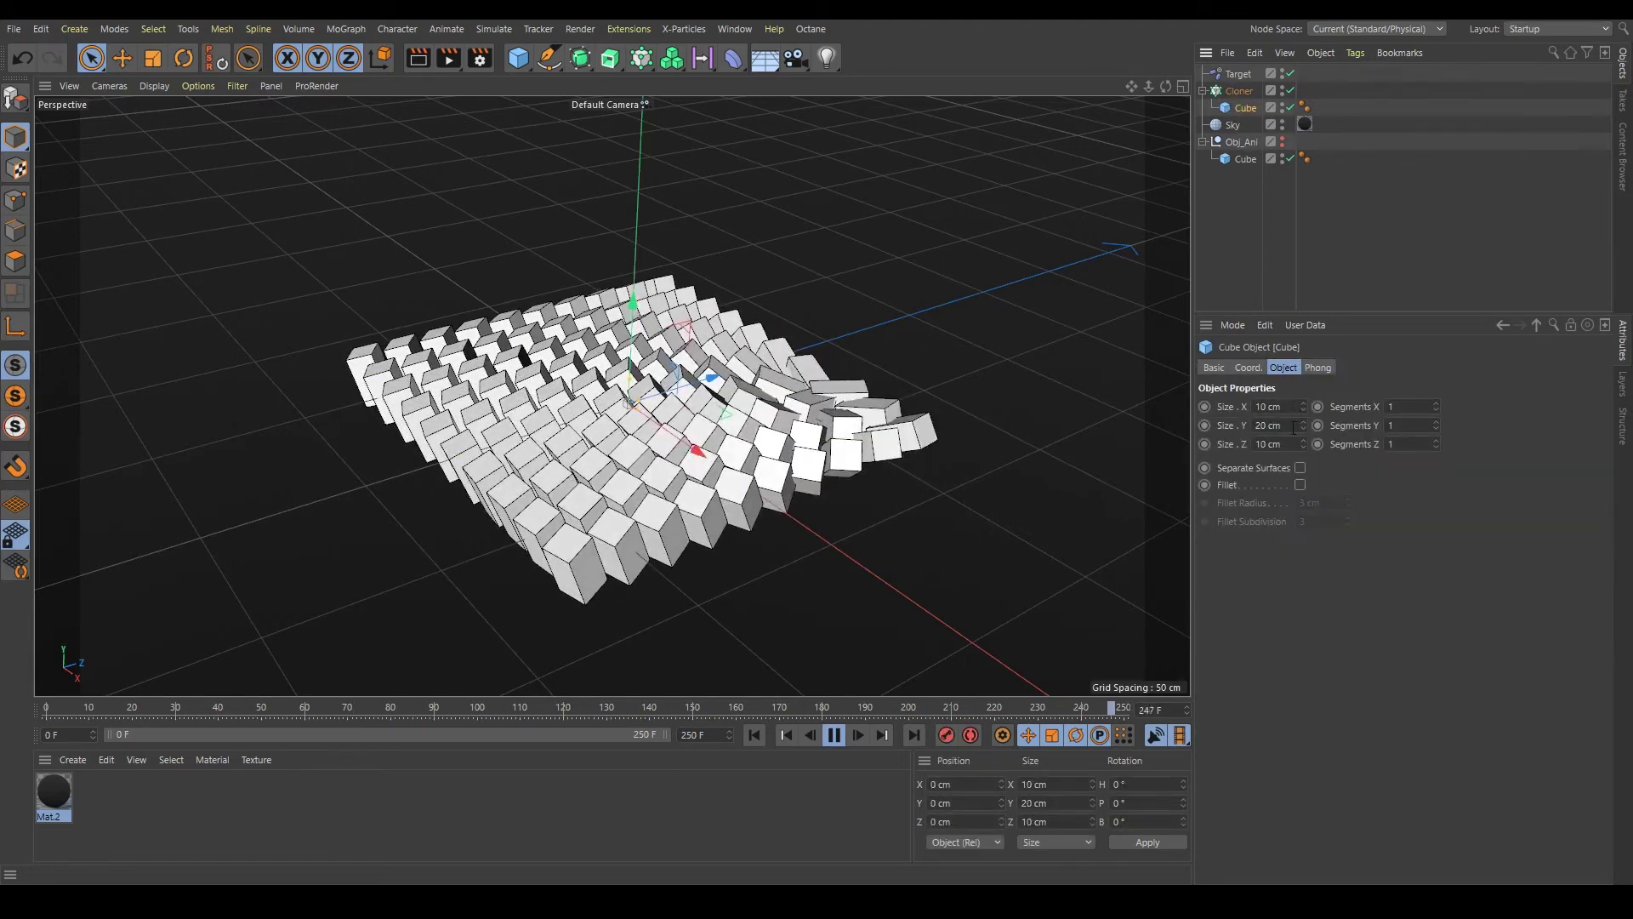
pyautogui.doubleClick(1276, 425)
pyautogui.write('10')
pyautogui.press('Tab')
pyautogui.write('20')
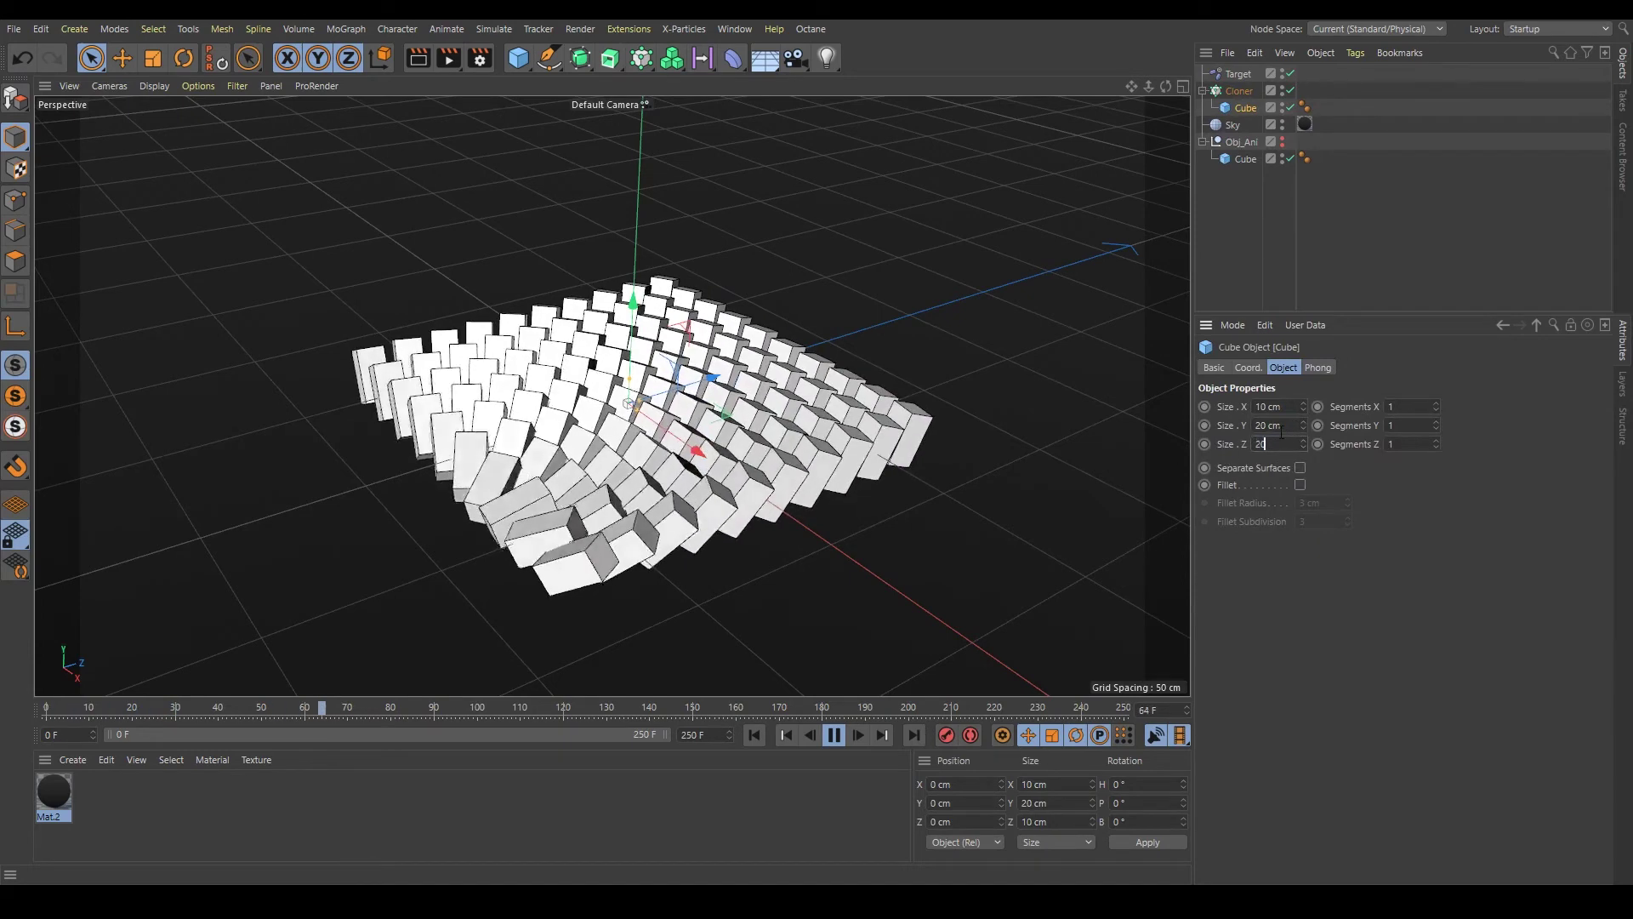
pyautogui.click(1286, 410)
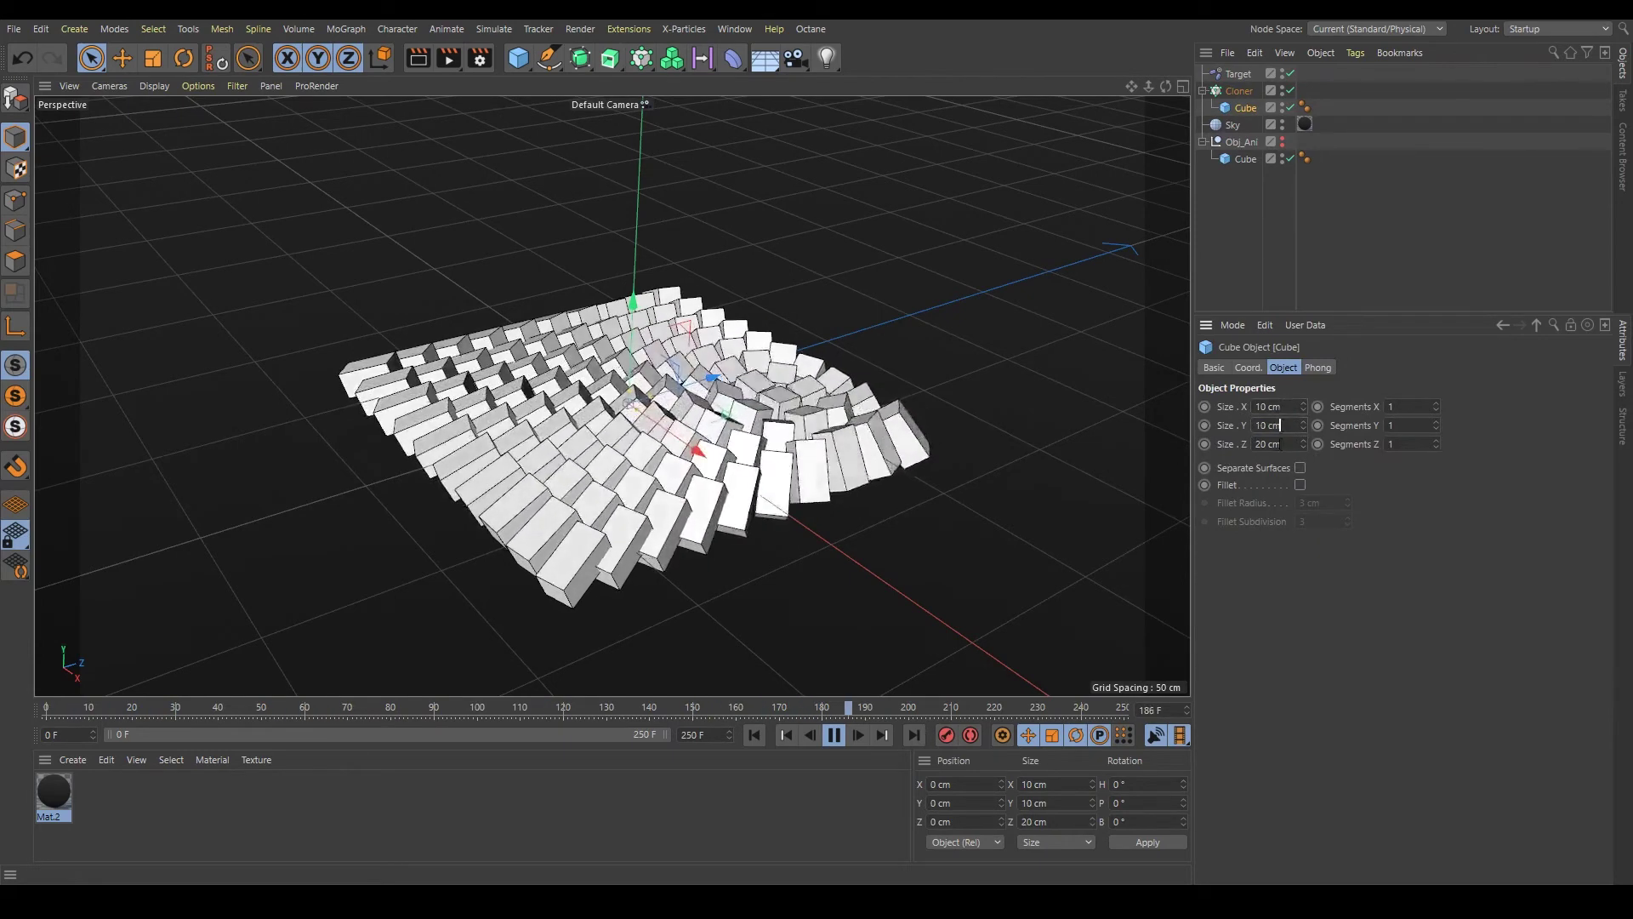
pyautogui.moveTo(1302, 443)
pyautogui.mouseDown()
pyautogui.moveTo(1302, 400)
pyautogui.moveTo(1284, 456)
pyautogui.mouseUp()
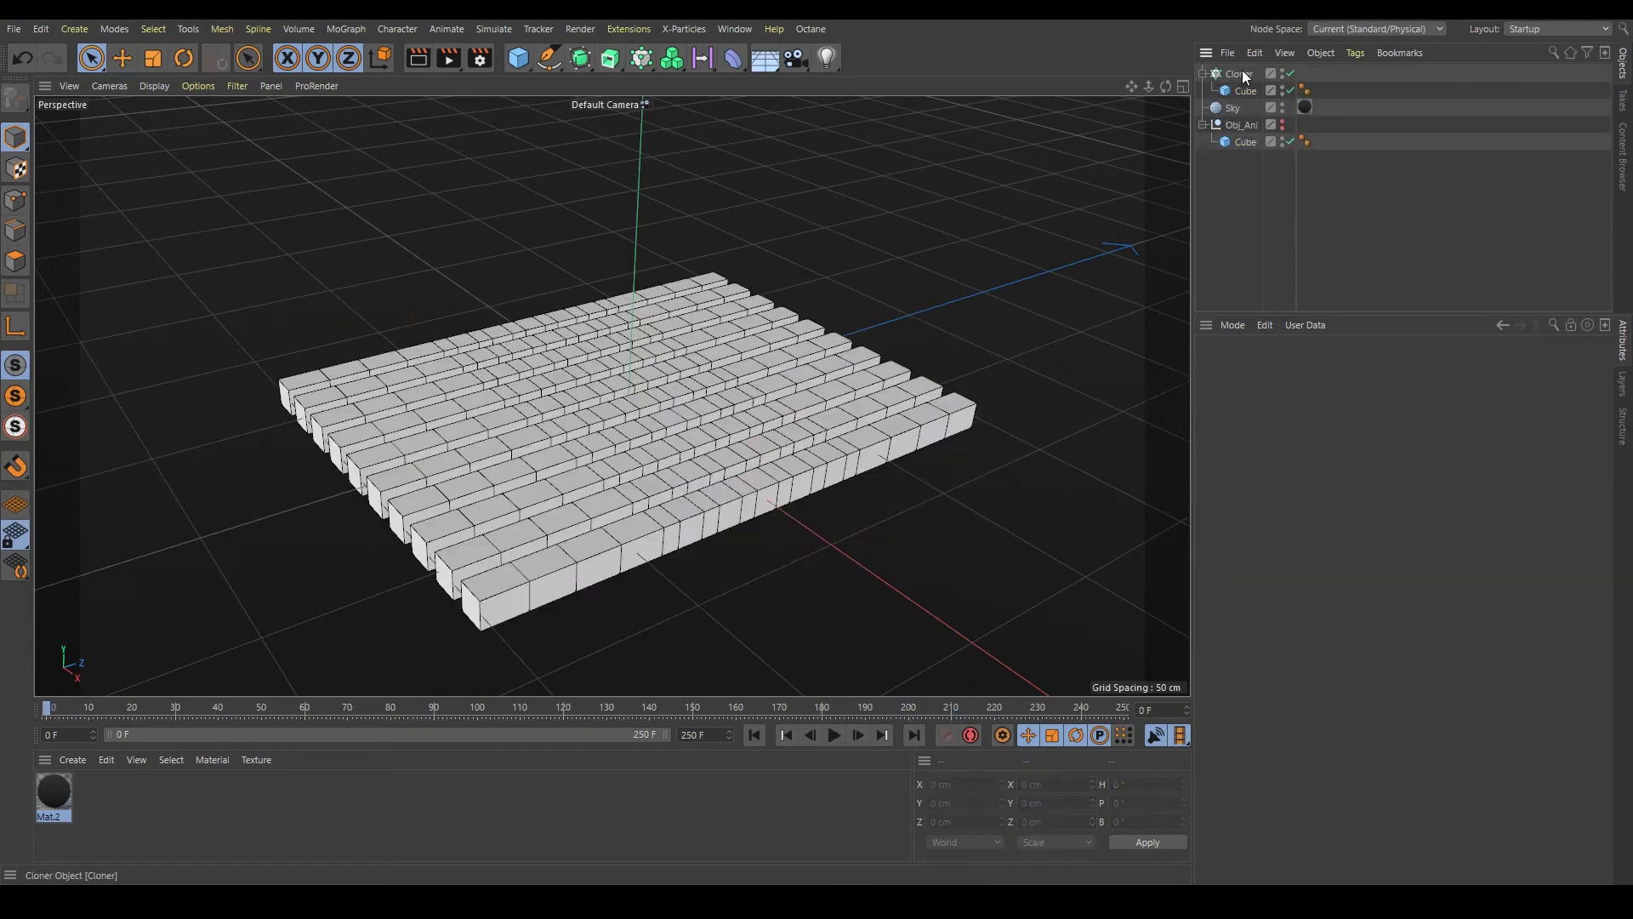
# Remove the Target effector and return the Cube to 10 cm on each side
pyautogui.click(1245, 90)
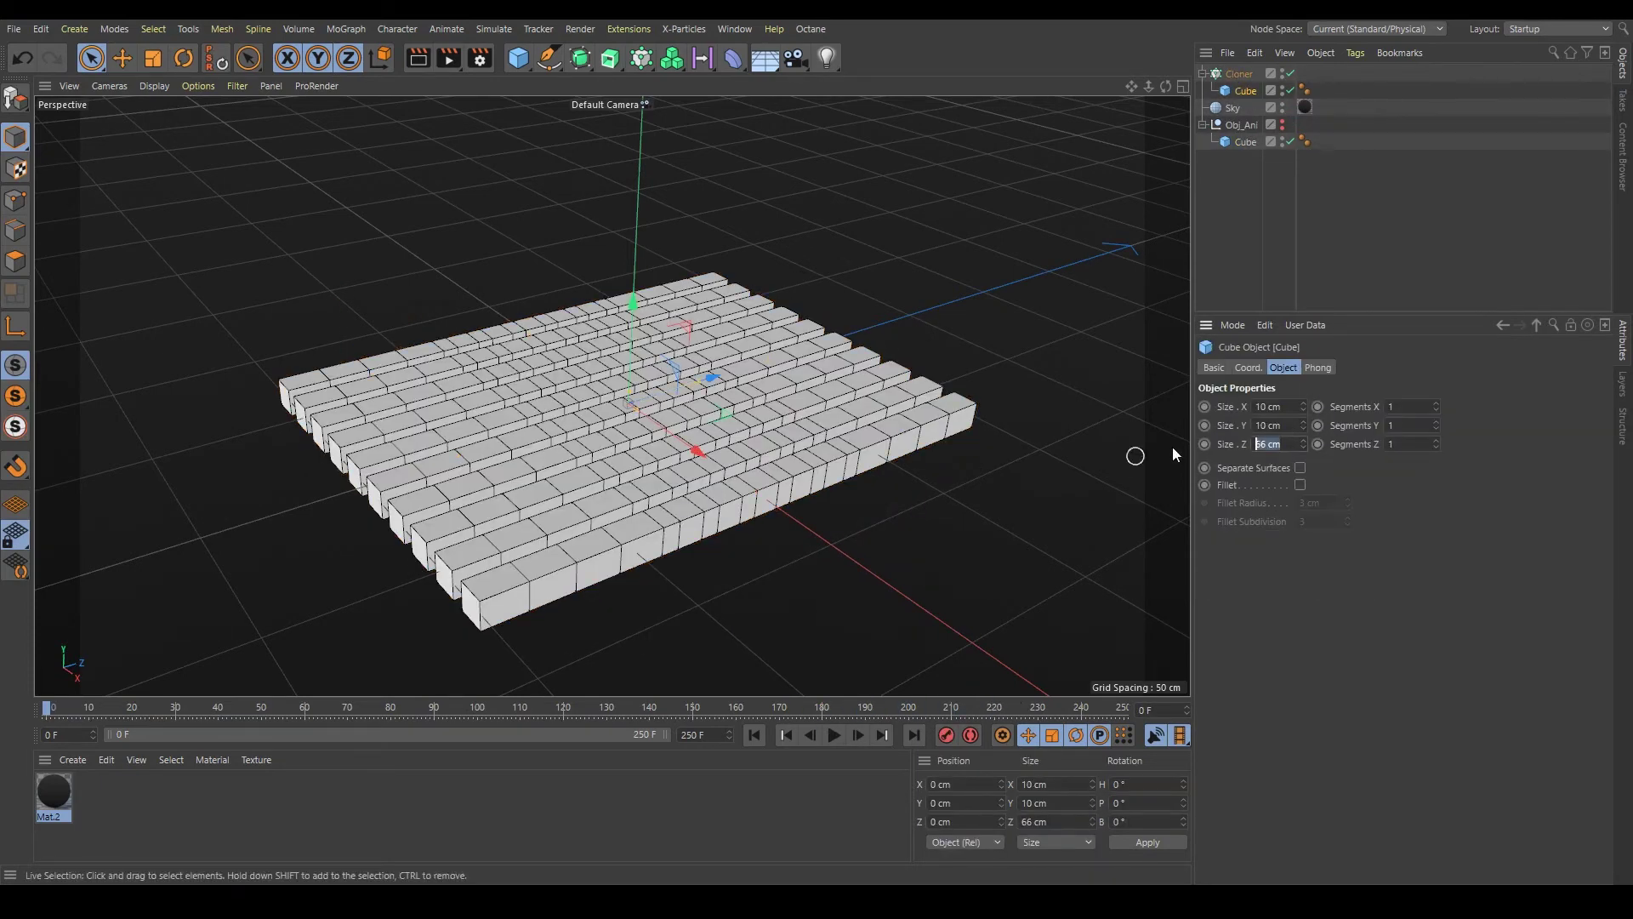
pyautogui.press('Return')
pyautogui.click(1447, 204)
# Add a Time effector to the Cloner with a 90° heading rotation
pyautogui.click(1239, 73)
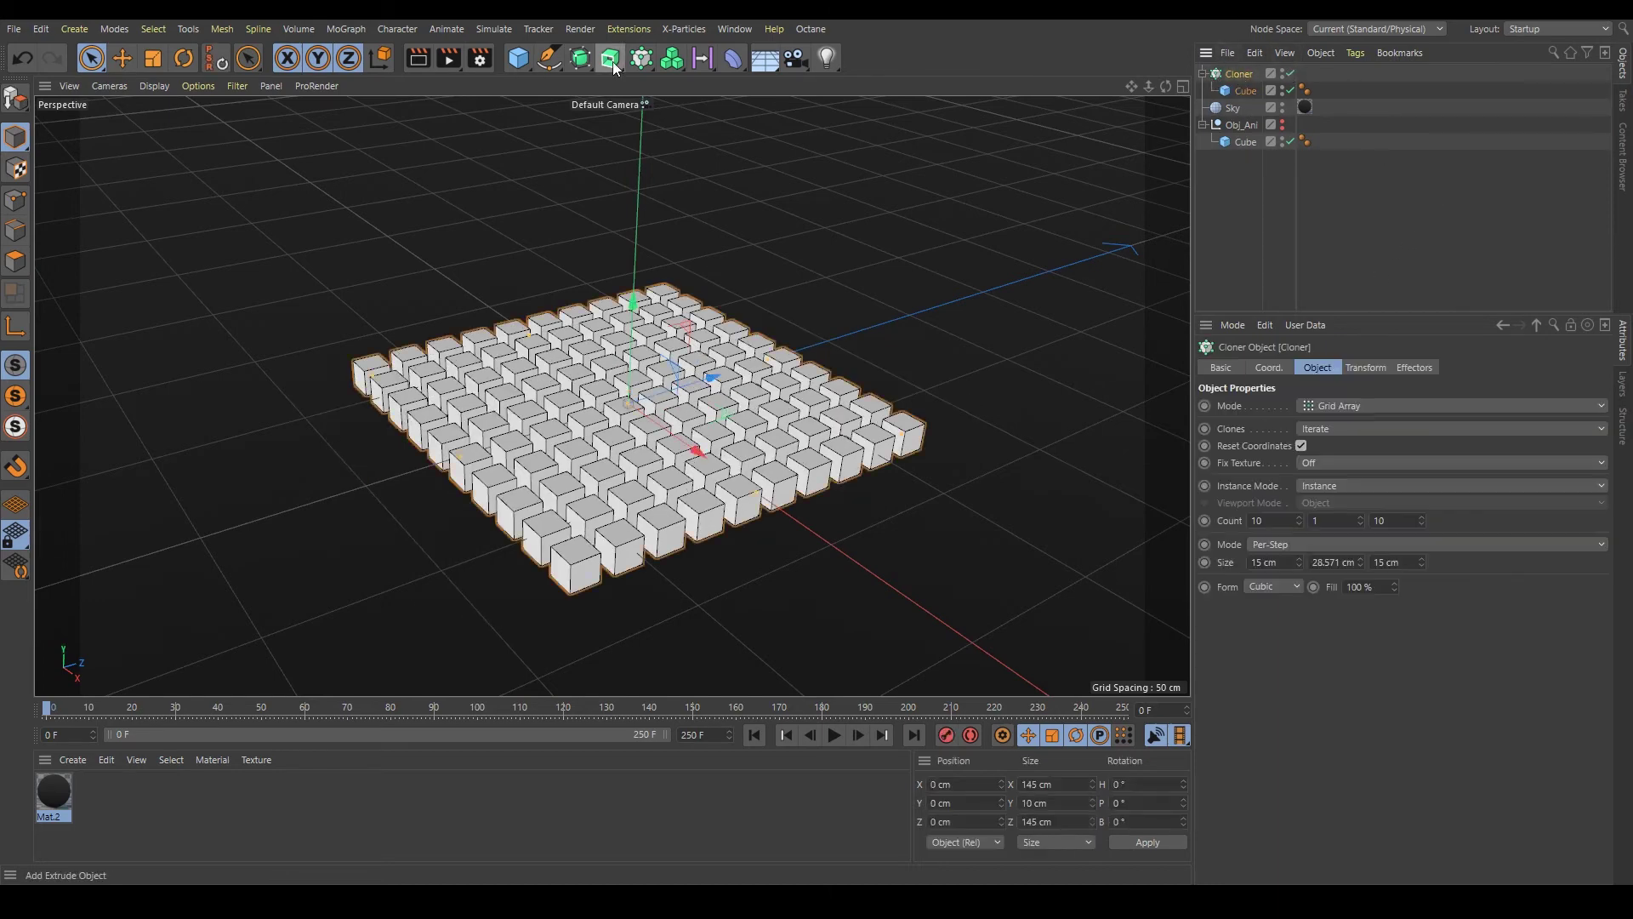
pyautogui.click(642, 58)
pyautogui.click(1176, 175)
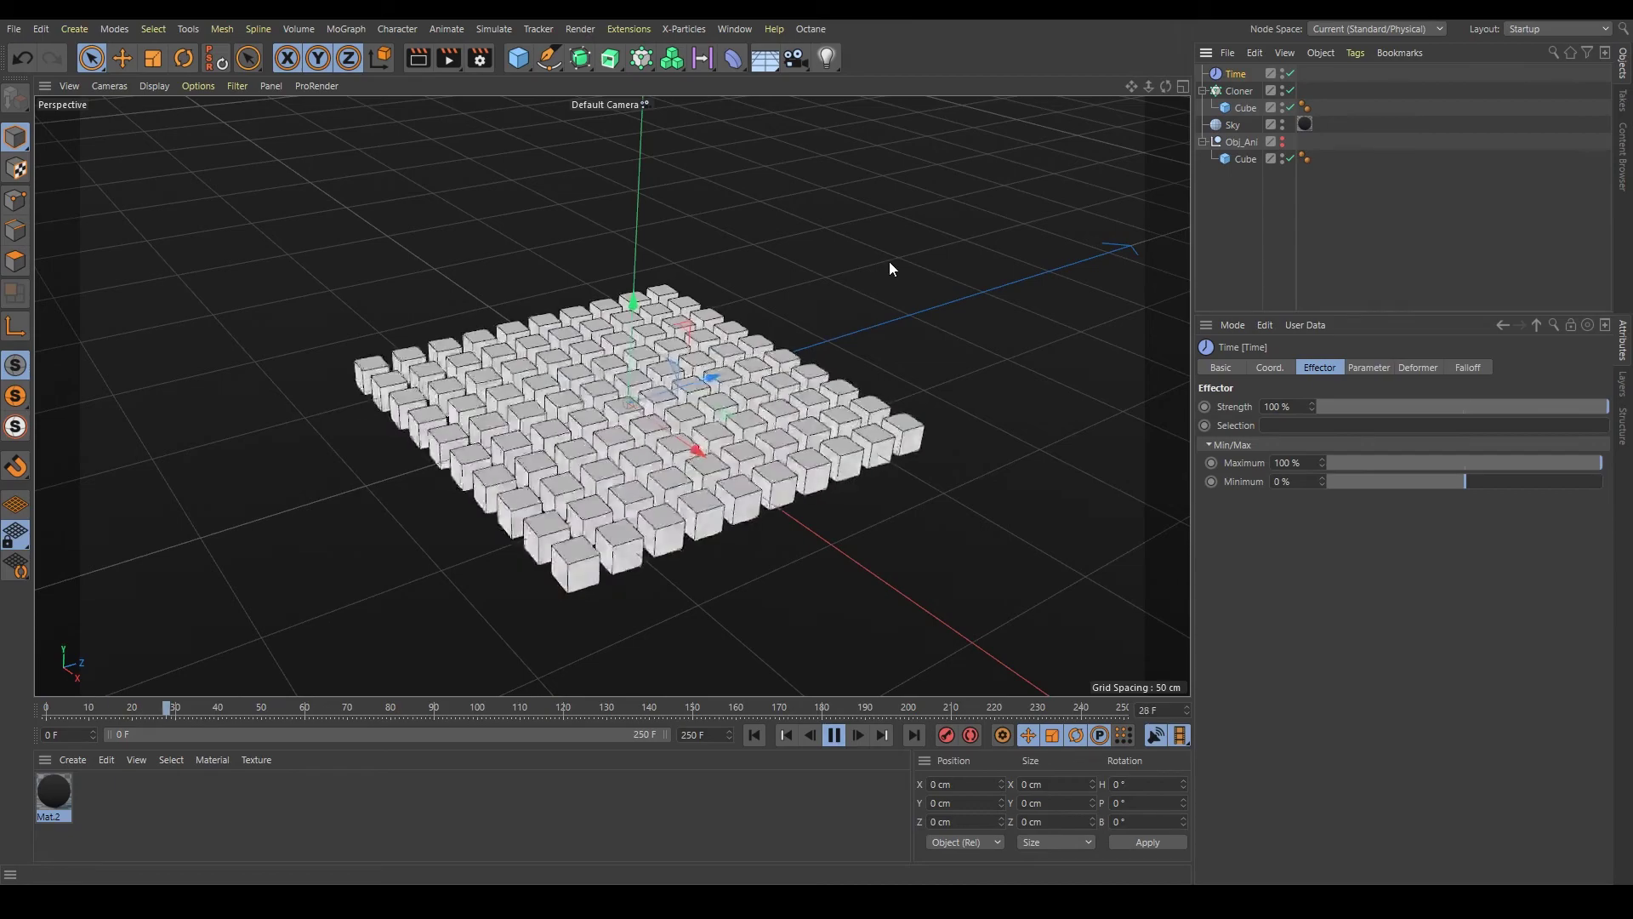
pyautogui.click(1369, 368)
pyautogui.write('90')
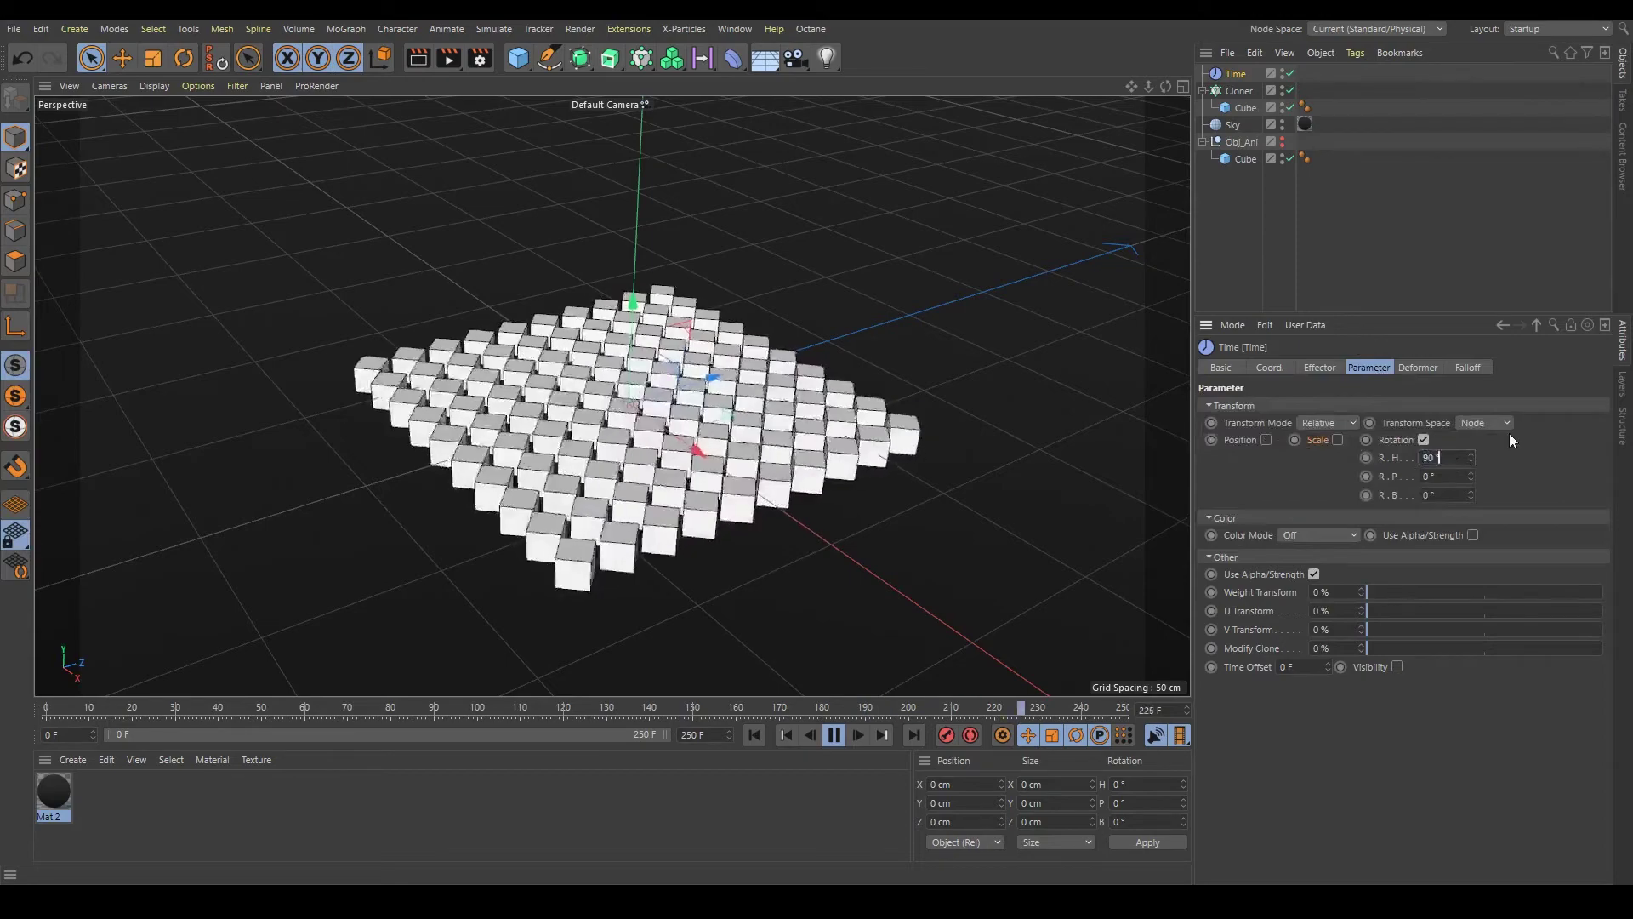
pyautogui.press('Return')
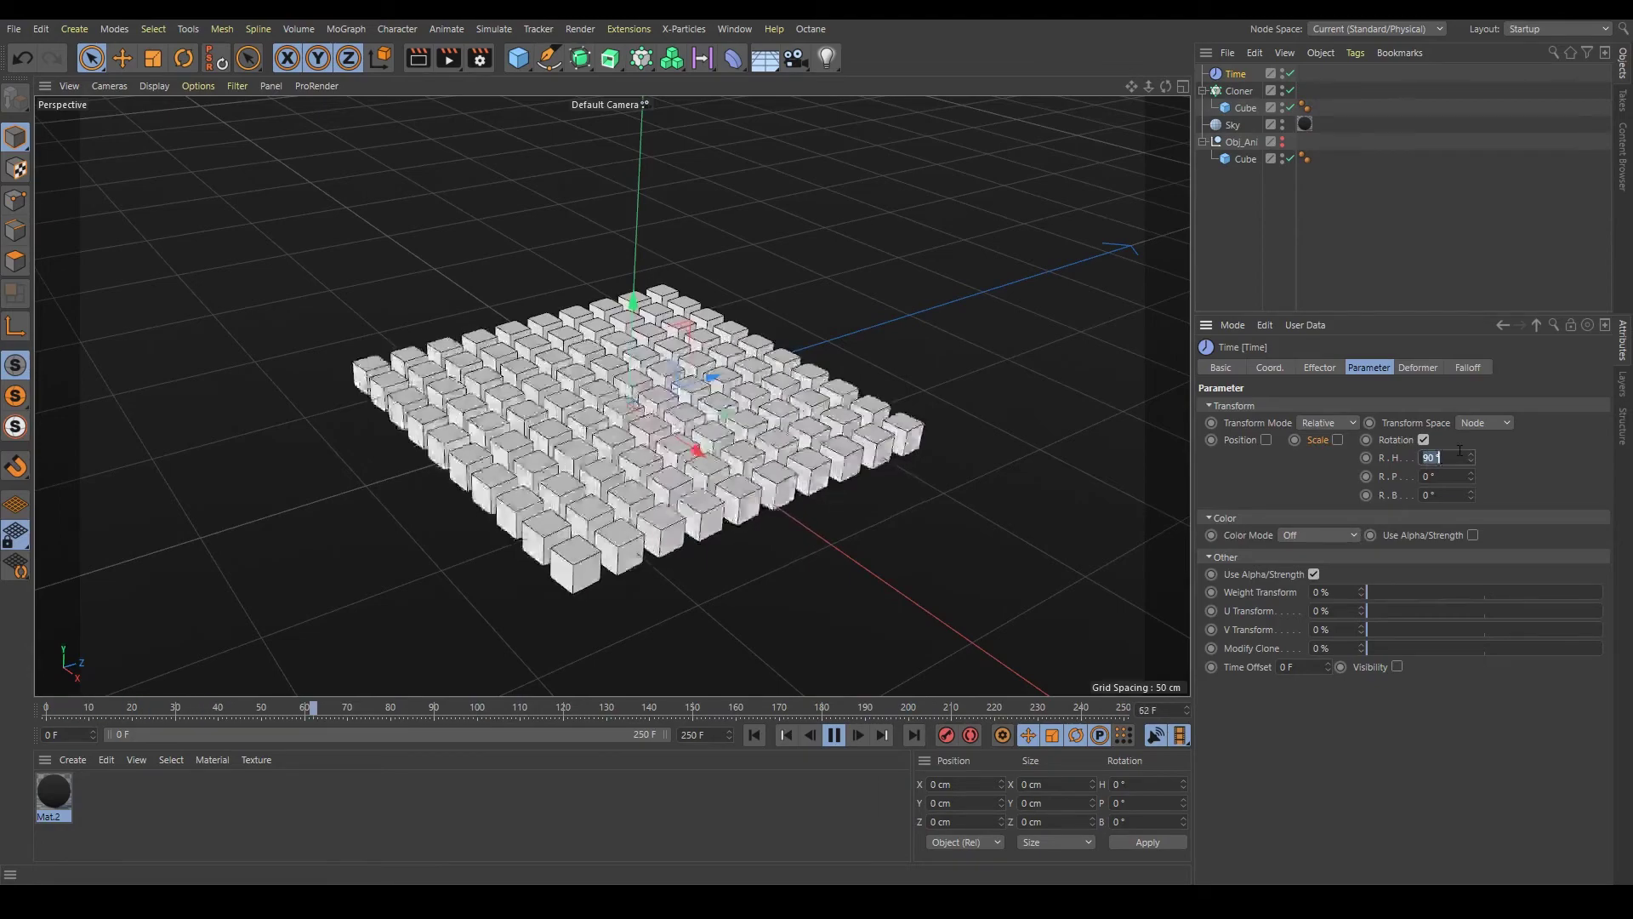
# Switch the Time effector from rotation to position, offsetting P.Y 6 cm and P.X 19 cm
pyautogui.click(1424, 440)
pyautogui.click(1266, 440)
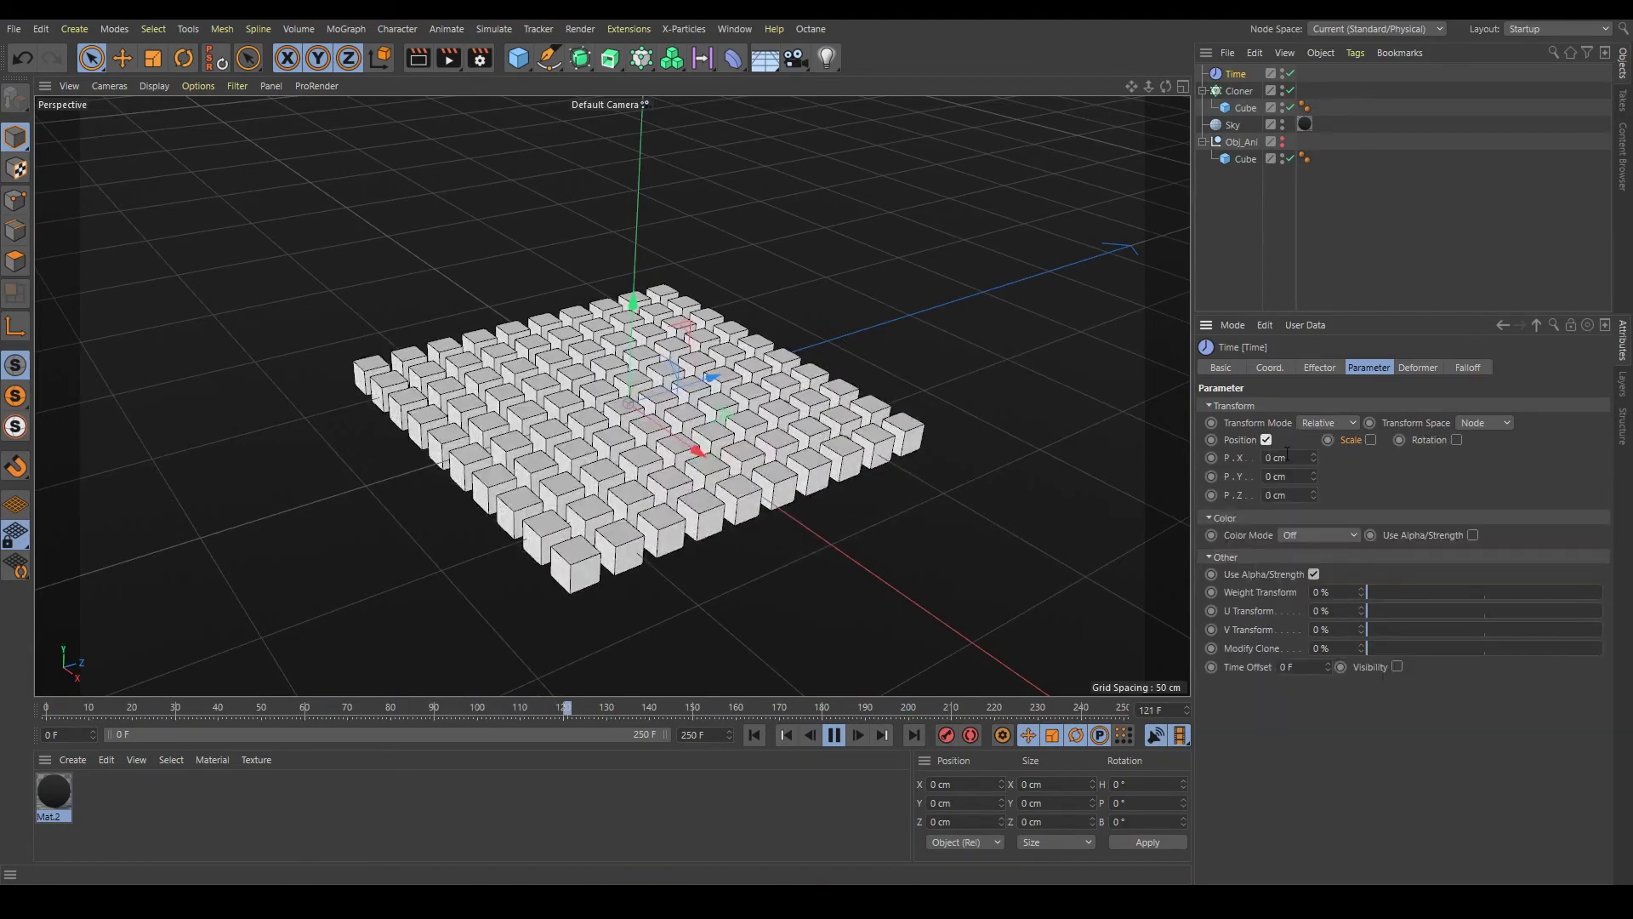
pyautogui.moveTo(1311, 483); pyautogui.dragTo(1315, 458)
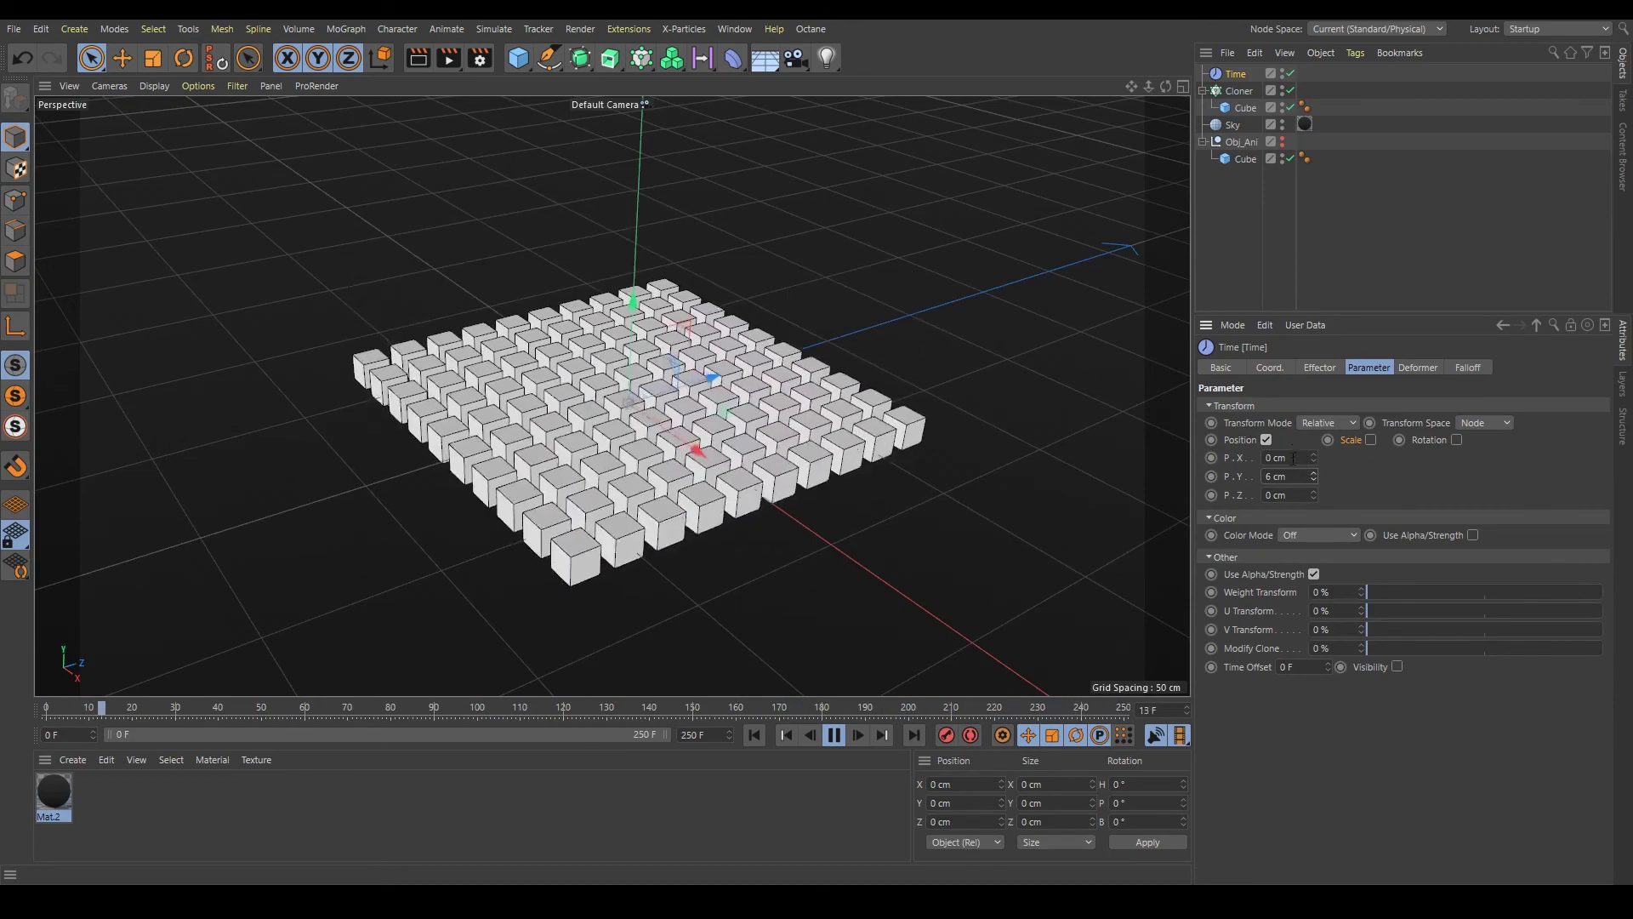
pyautogui.doubleClick(1281, 458)
pyautogui.write('19')
pyautogui.press('Return')
# Stop playback and rewind the animation to the first frame
pyautogui.scroll(-3, 901, 294)
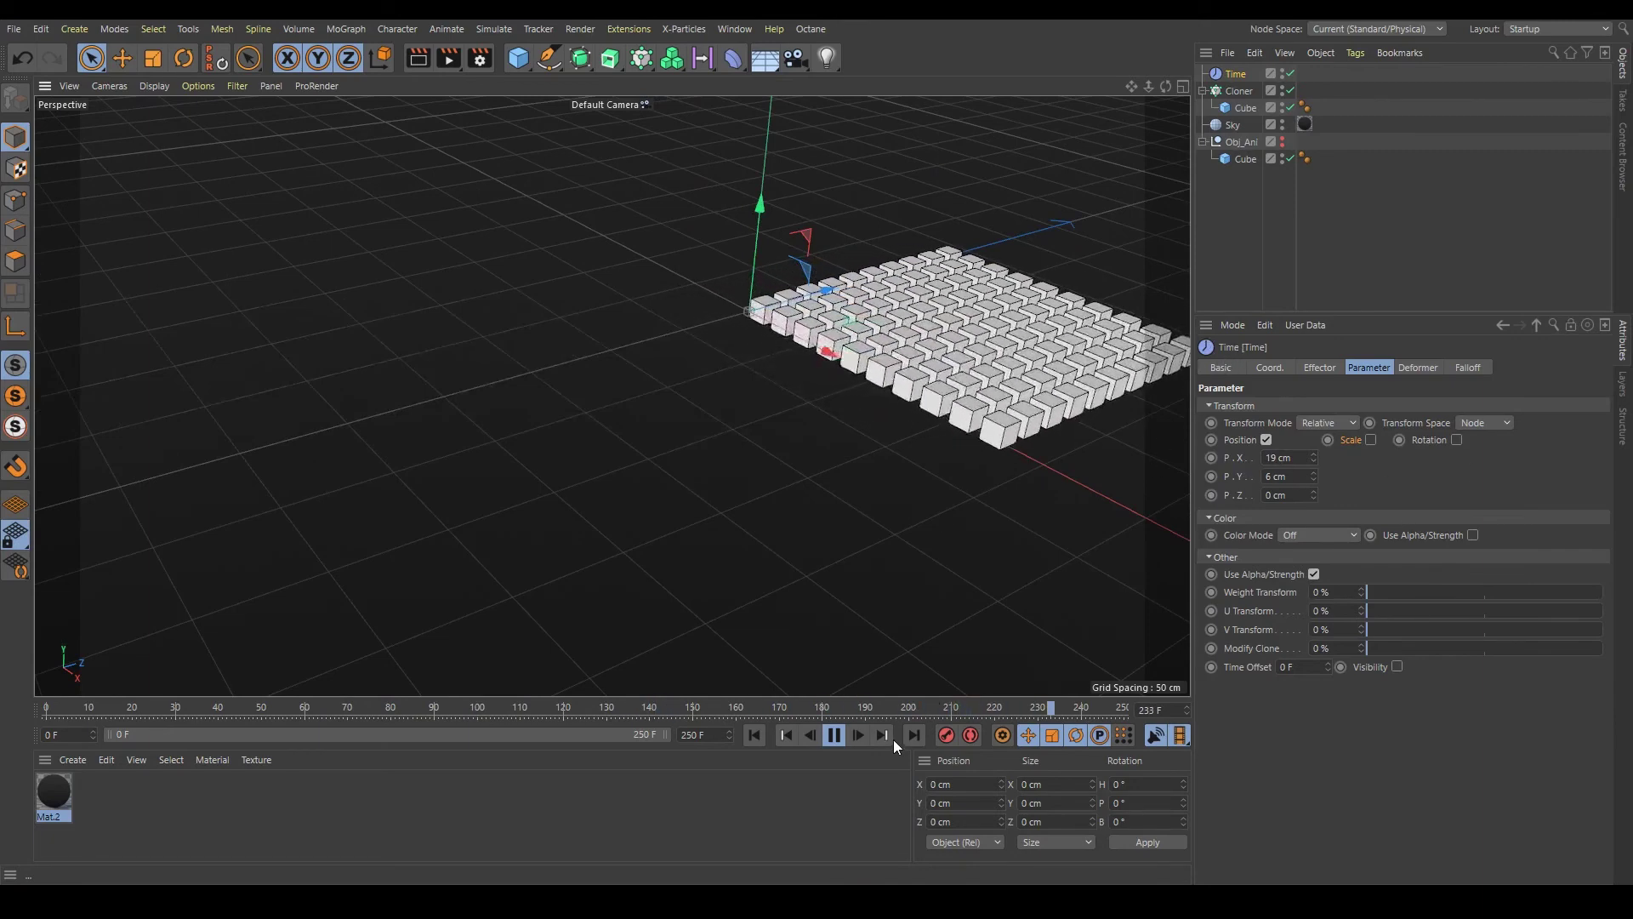
pyautogui.click(833, 735)
pyautogui.click(743, 729)
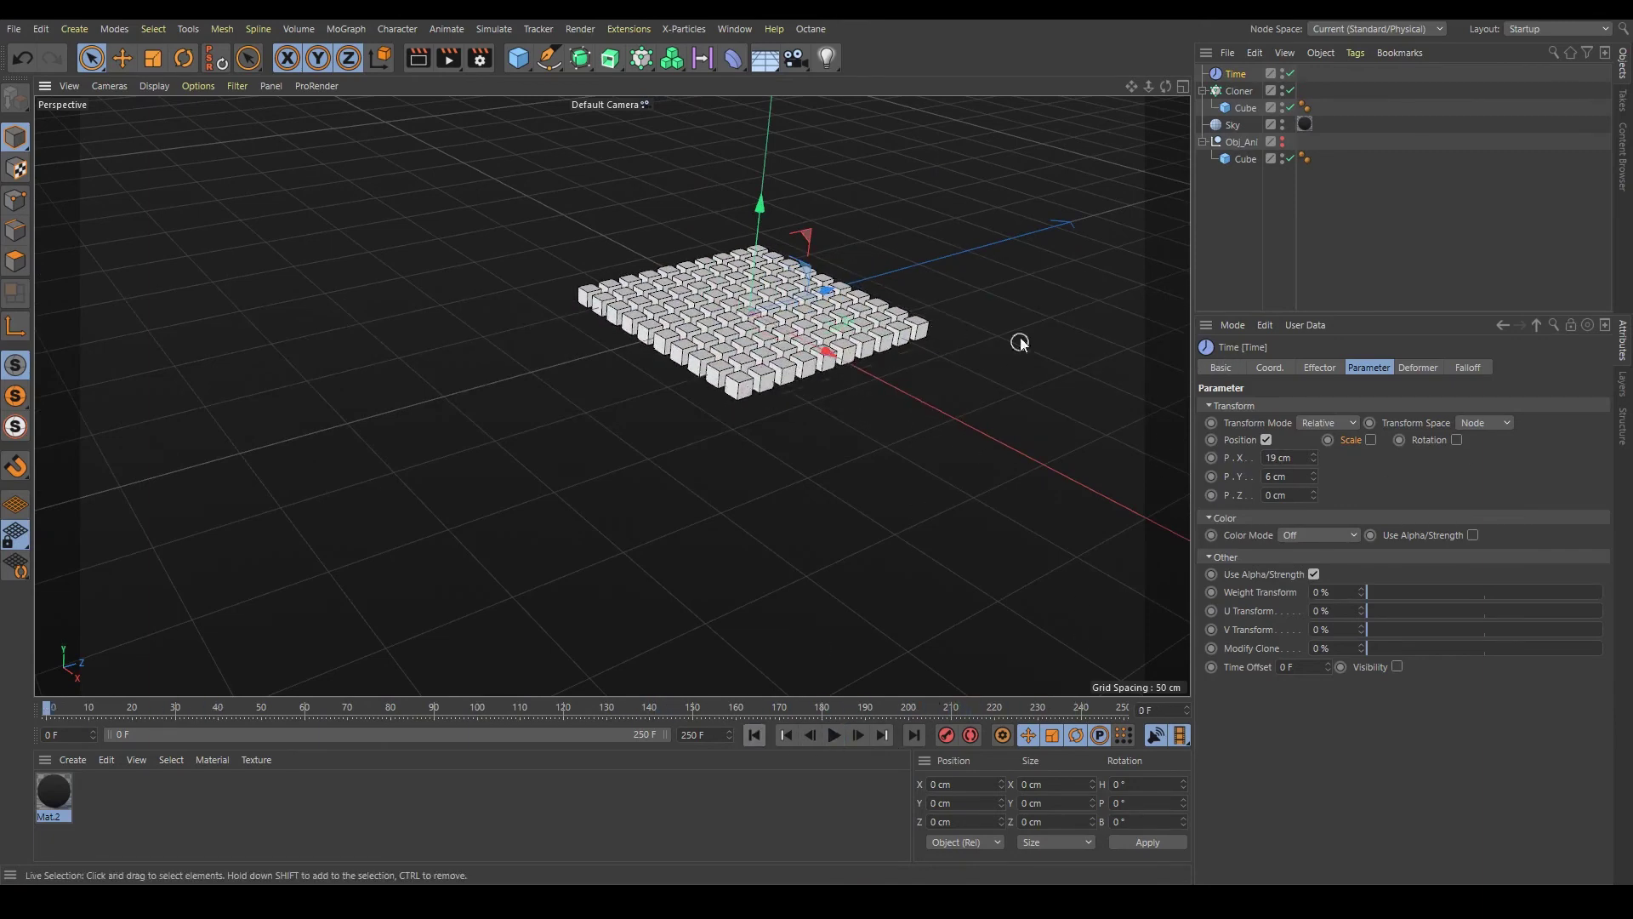
pyautogui.scroll(3, 1019, 337)
pyautogui.click(1385, 174)
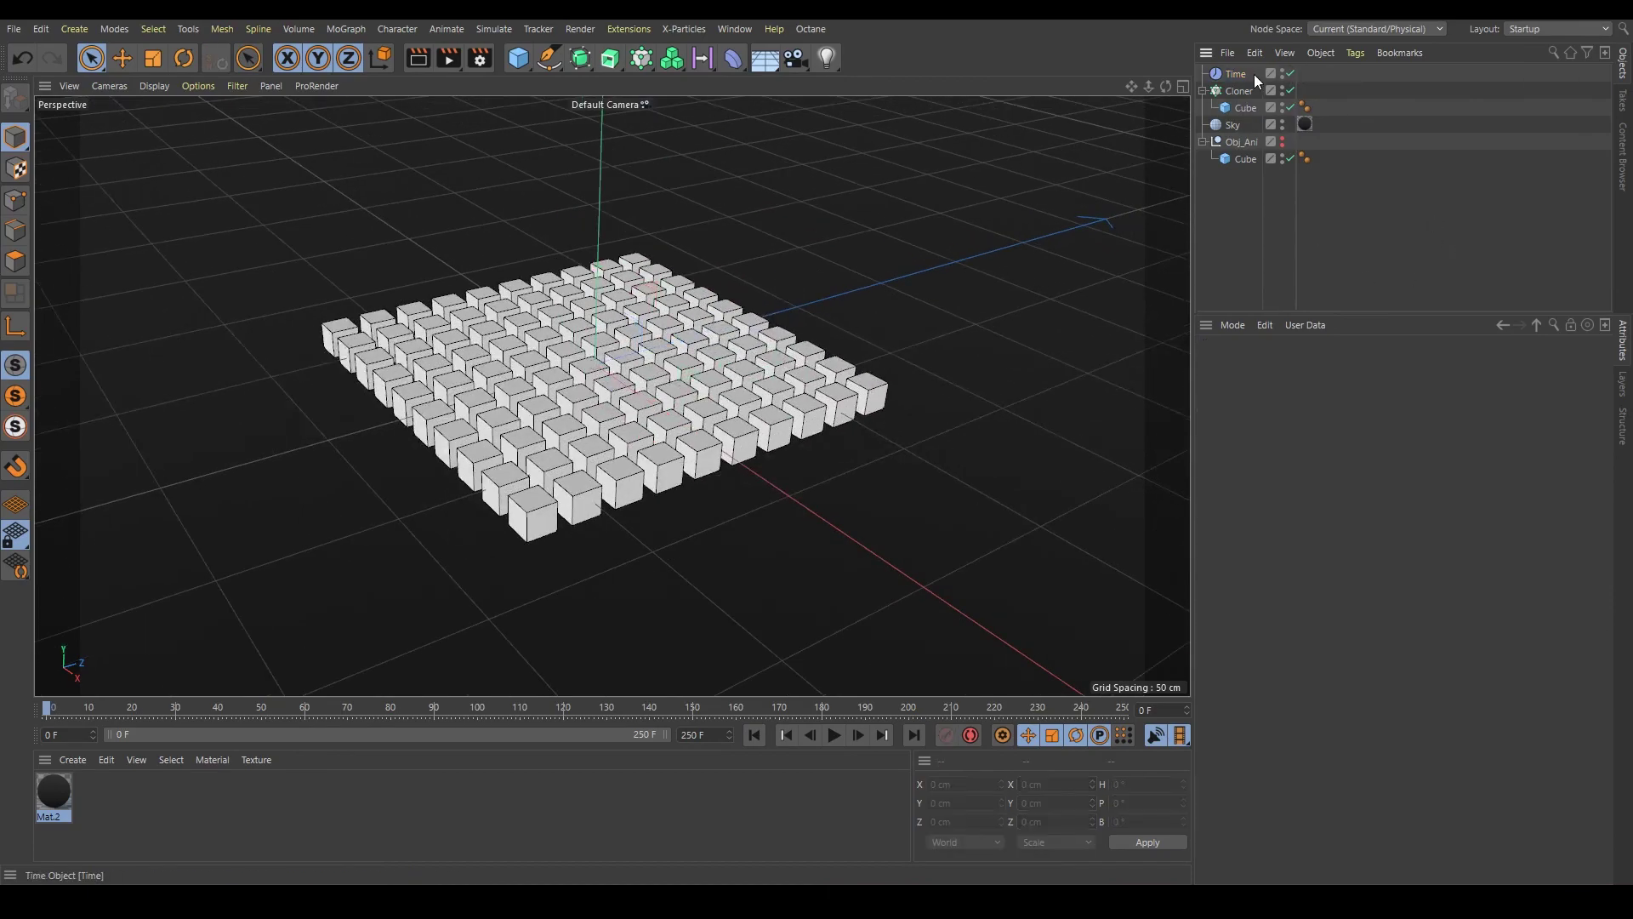